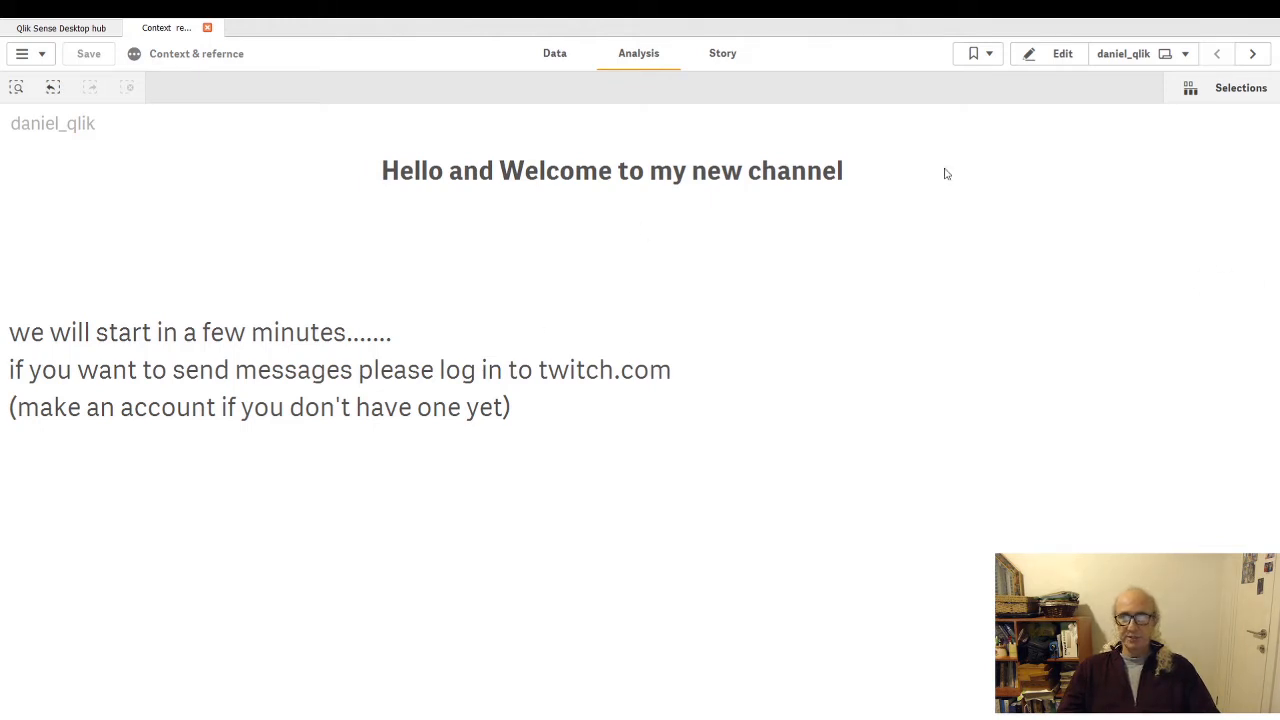
- Open the Context sheet, view the syntax sheet after it, and return to the Context sheet
{"action": "left_click", "coordinate": [1252, 54]}
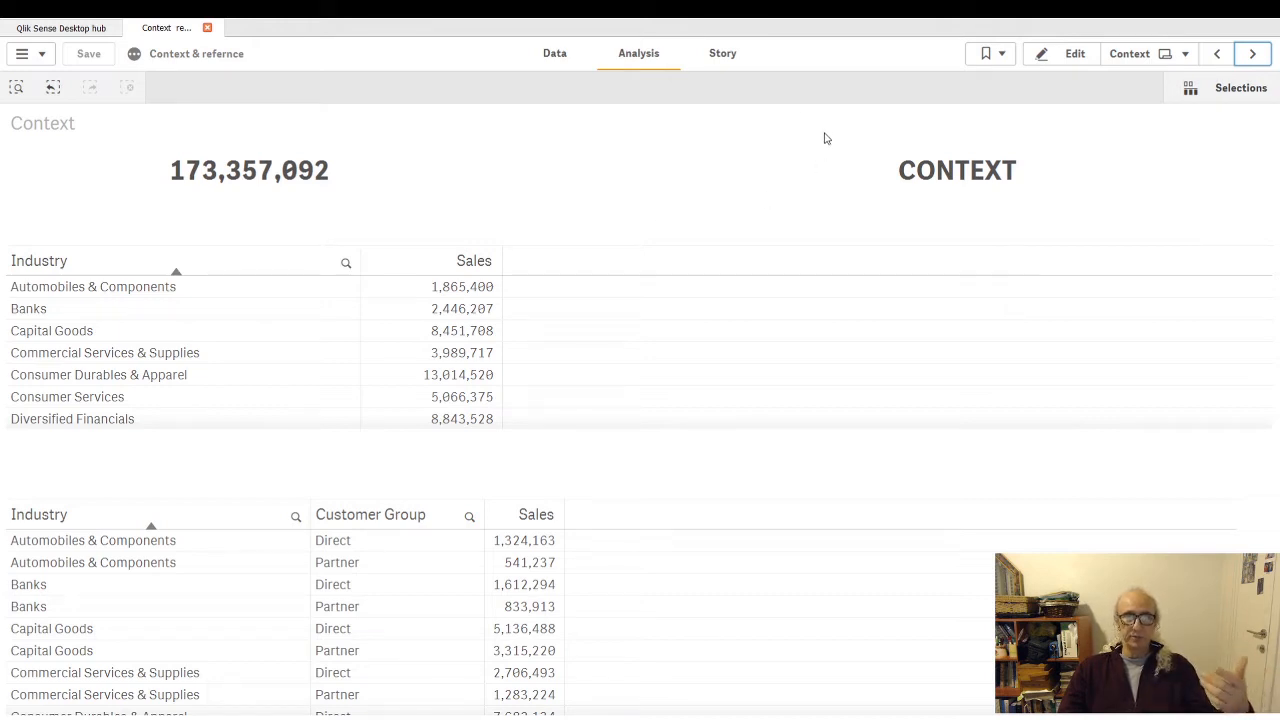
{"action": "left_click", "coordinate": [1250, 57]}
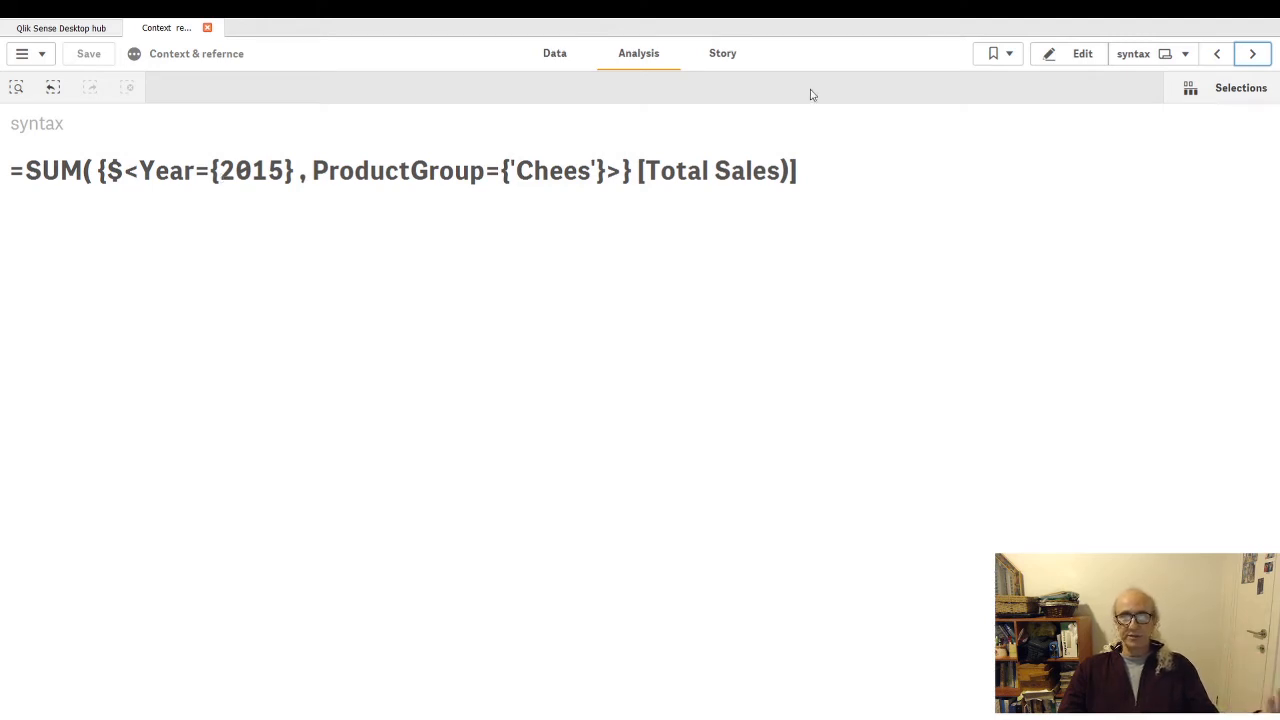
{"action": "left_click", "coordinate": [1217, 56]}
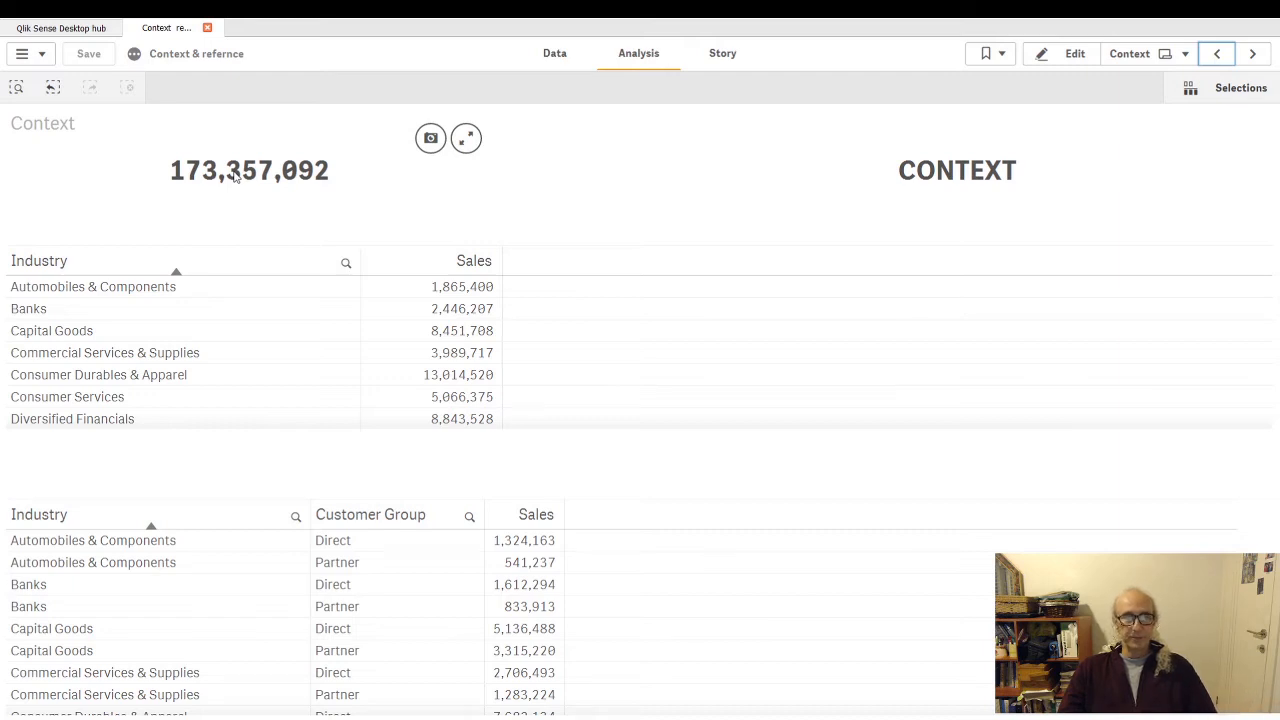
- Reformat the total sales text object's measure expression onto three lines, with sum([Total Sales]) on its own line, and finish editing
{"action": "left_click", "coordinate": [1072, 53]}
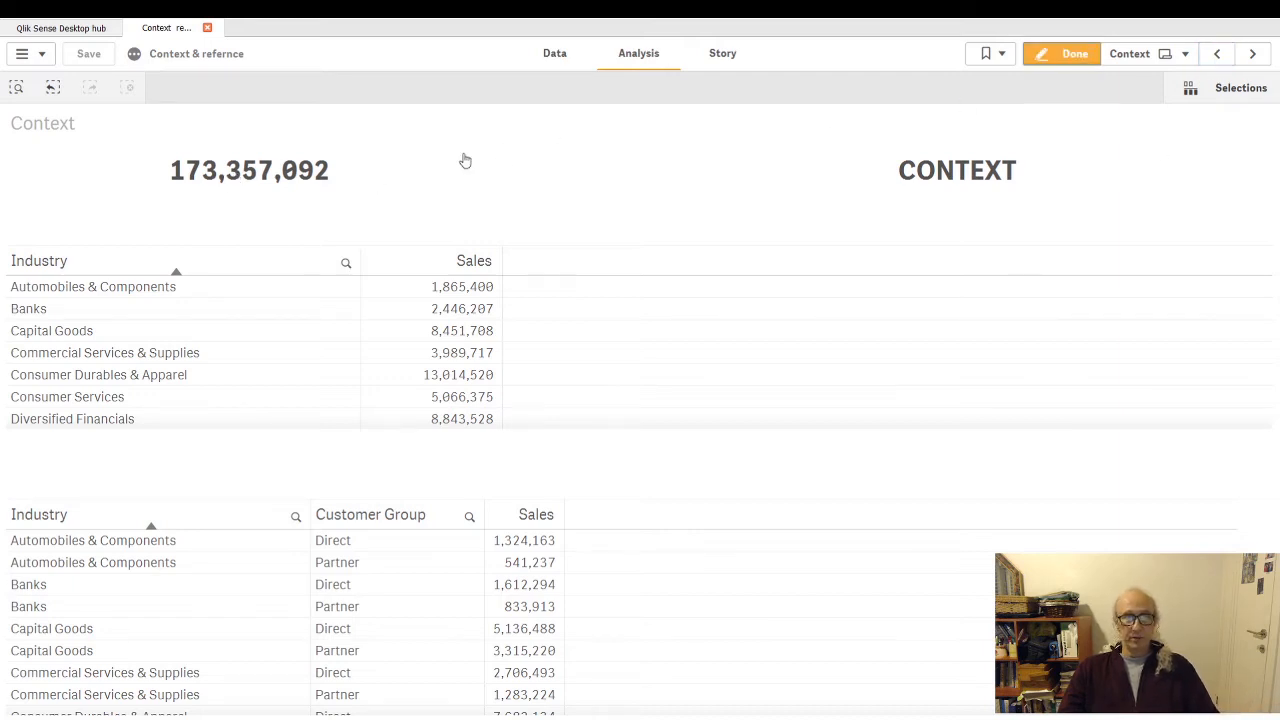
{"action": "left_click", "coordinate": [355, 169]}
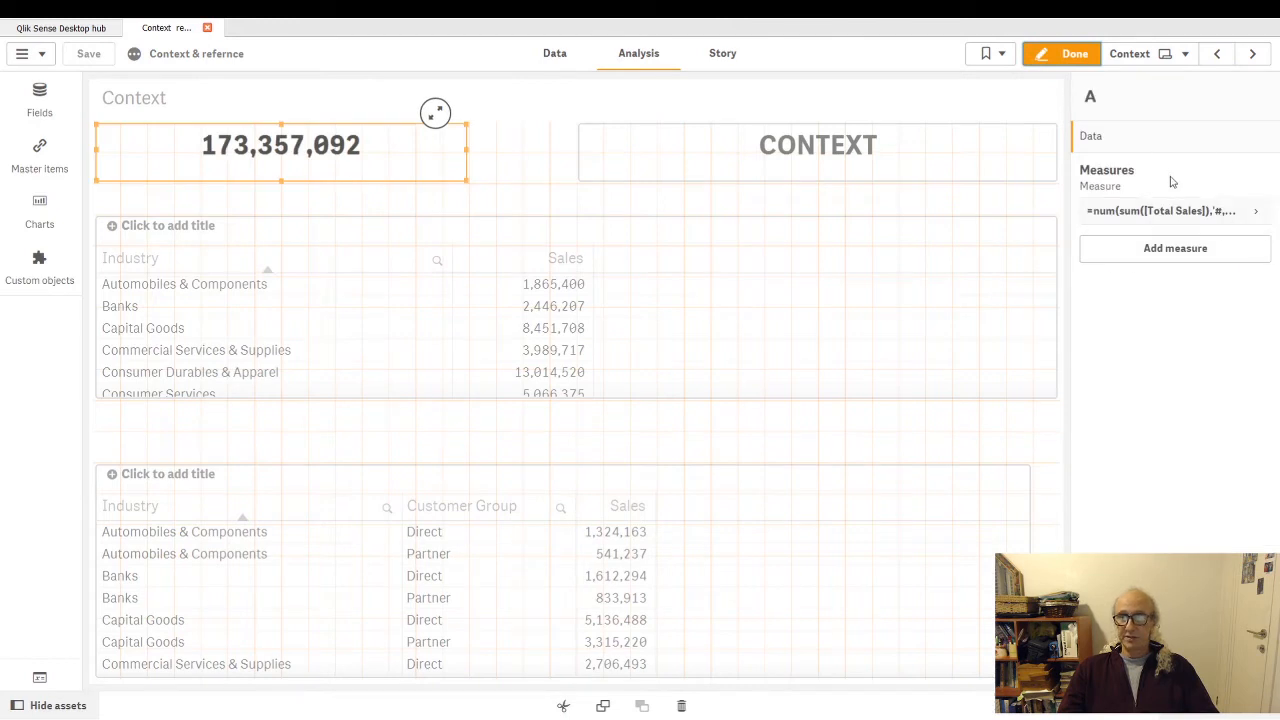
{"action": "left_click", "coordinate": [1258, 217]}
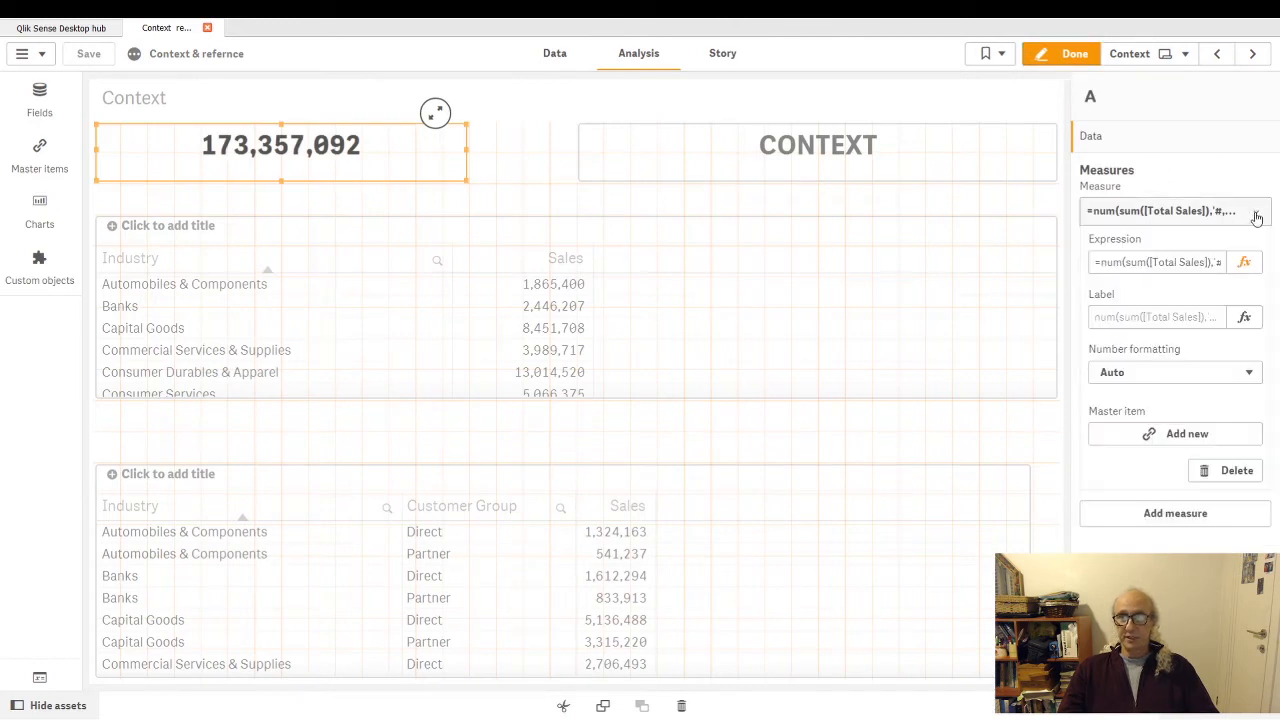
{"action": "left_click", "coordinate": [1243, 263]}
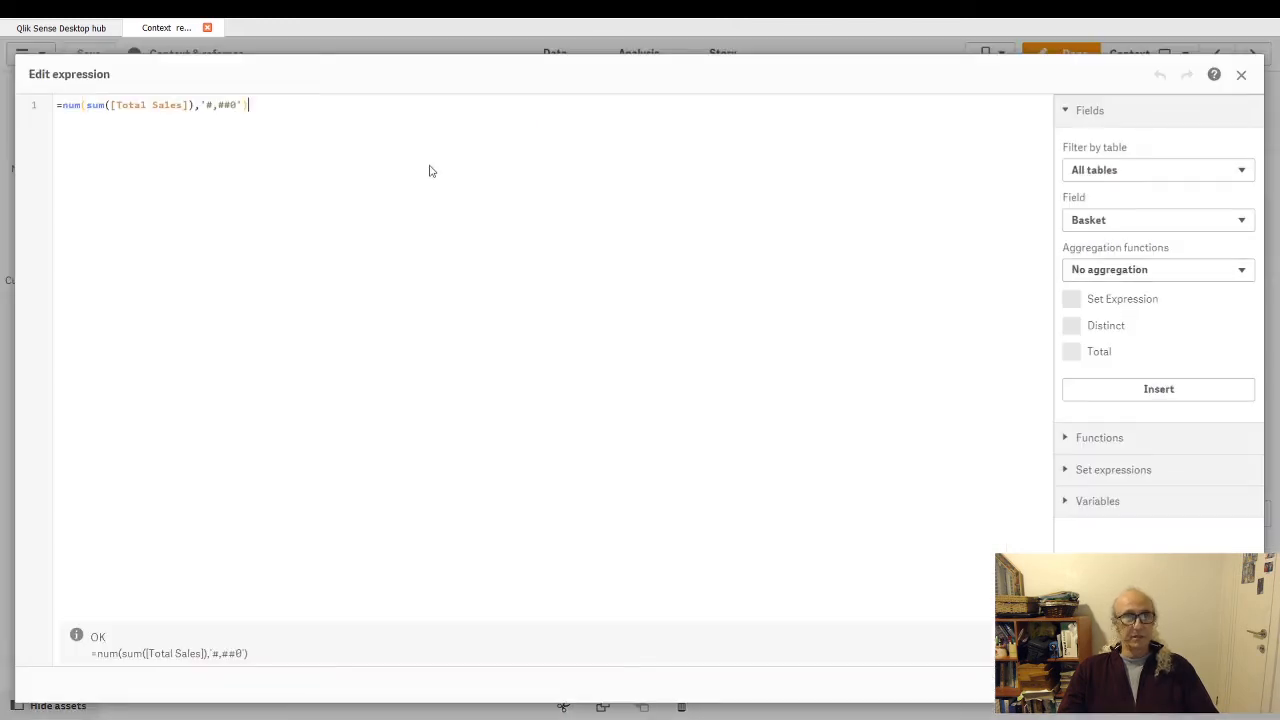
{"action": "left_click", "coordinate": [85, 105]}
{"action": "key", "text": "Return"}
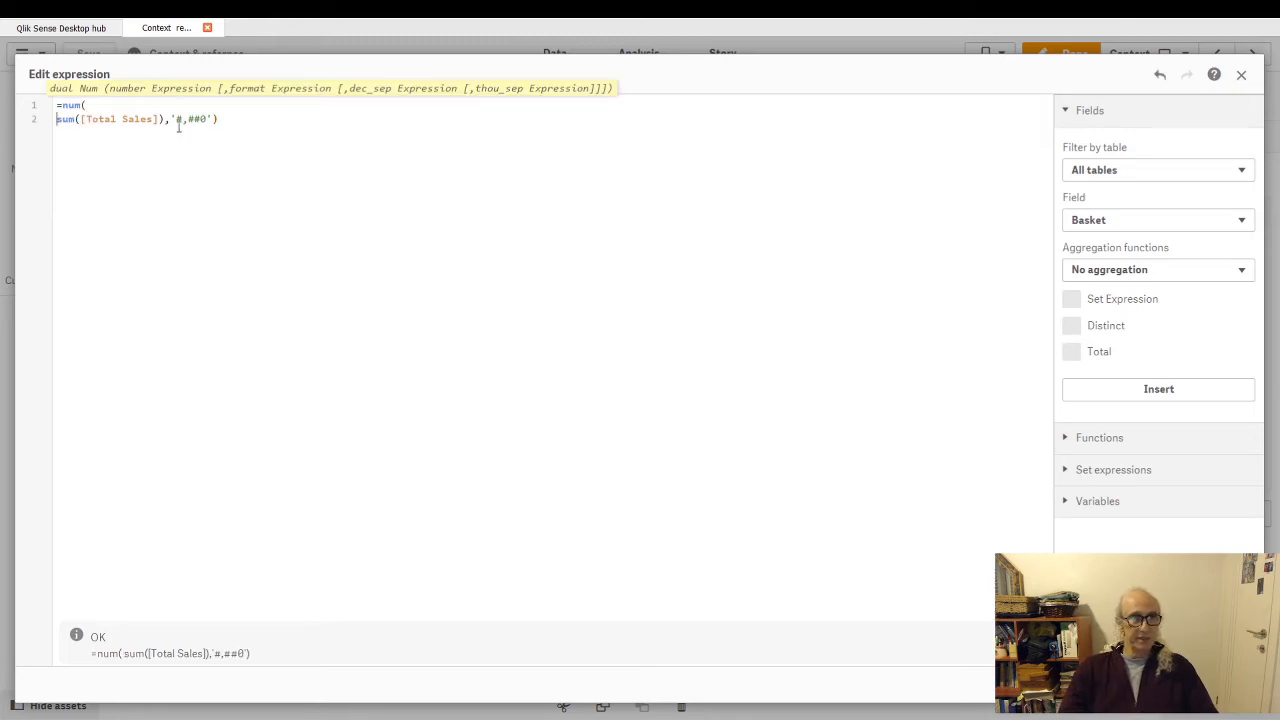
{"action": "left_click", "coordinate": [164, 119]}
{"action": "key", "text": "Return"}
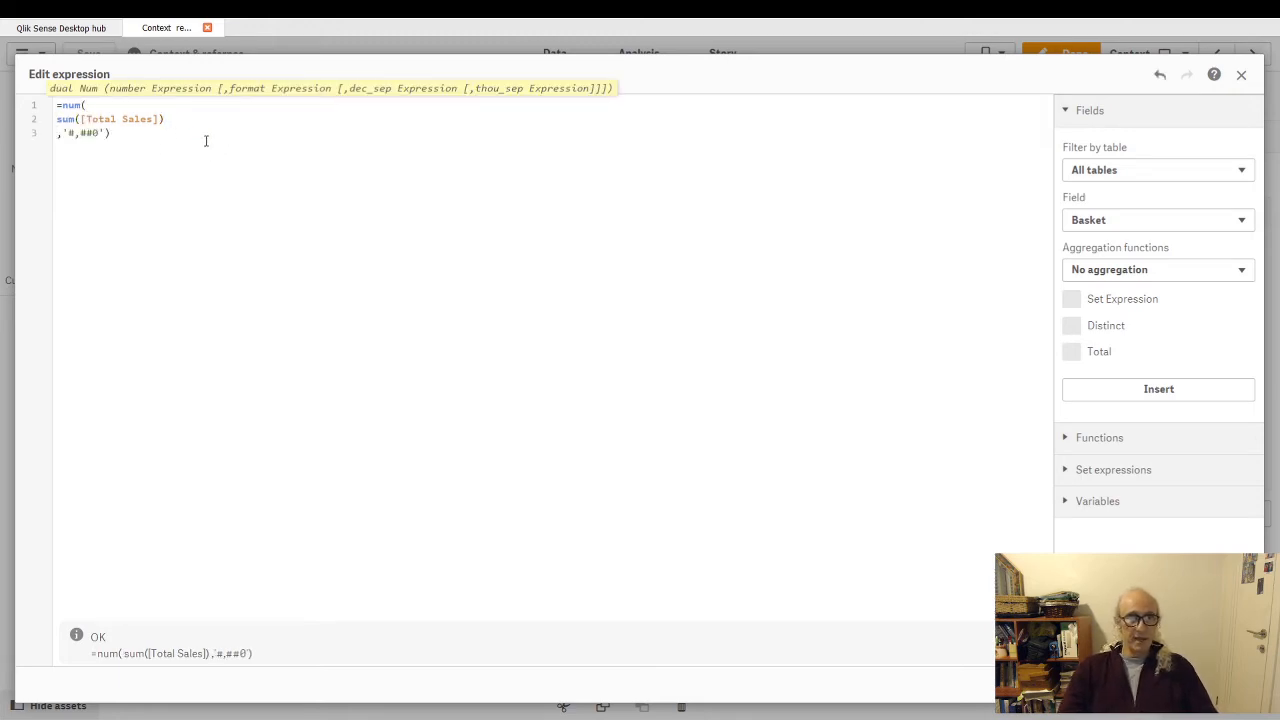
{"action": "left_click", "coordinate": [1224, 685]}
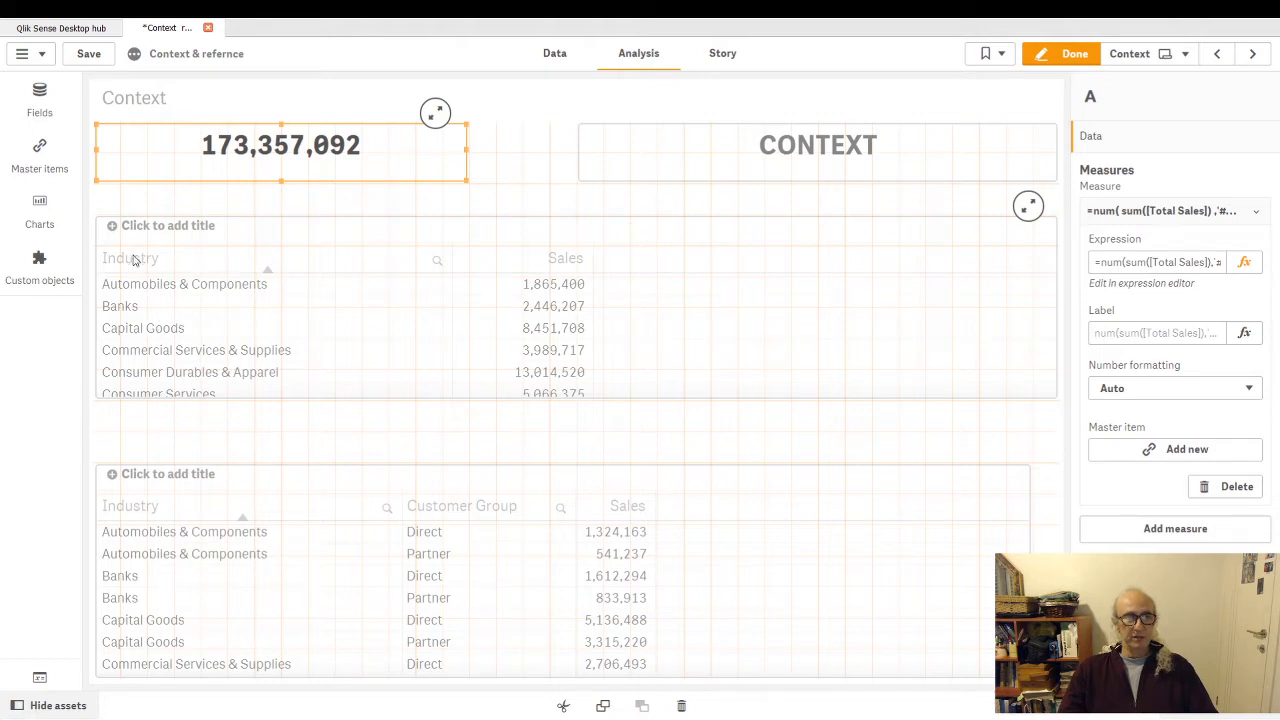
{"action": "left_click", "coordinate": [1070, 53]}
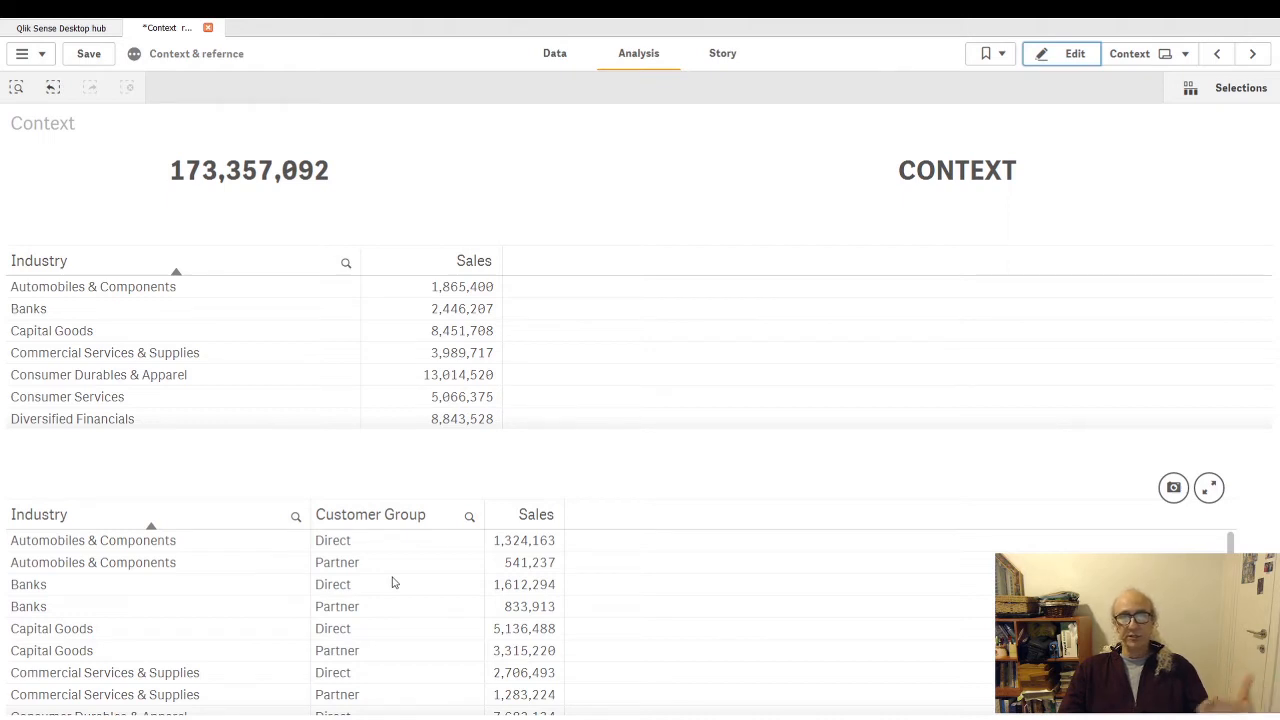
{"action": "left_click", "coordinate": [565, 174]}
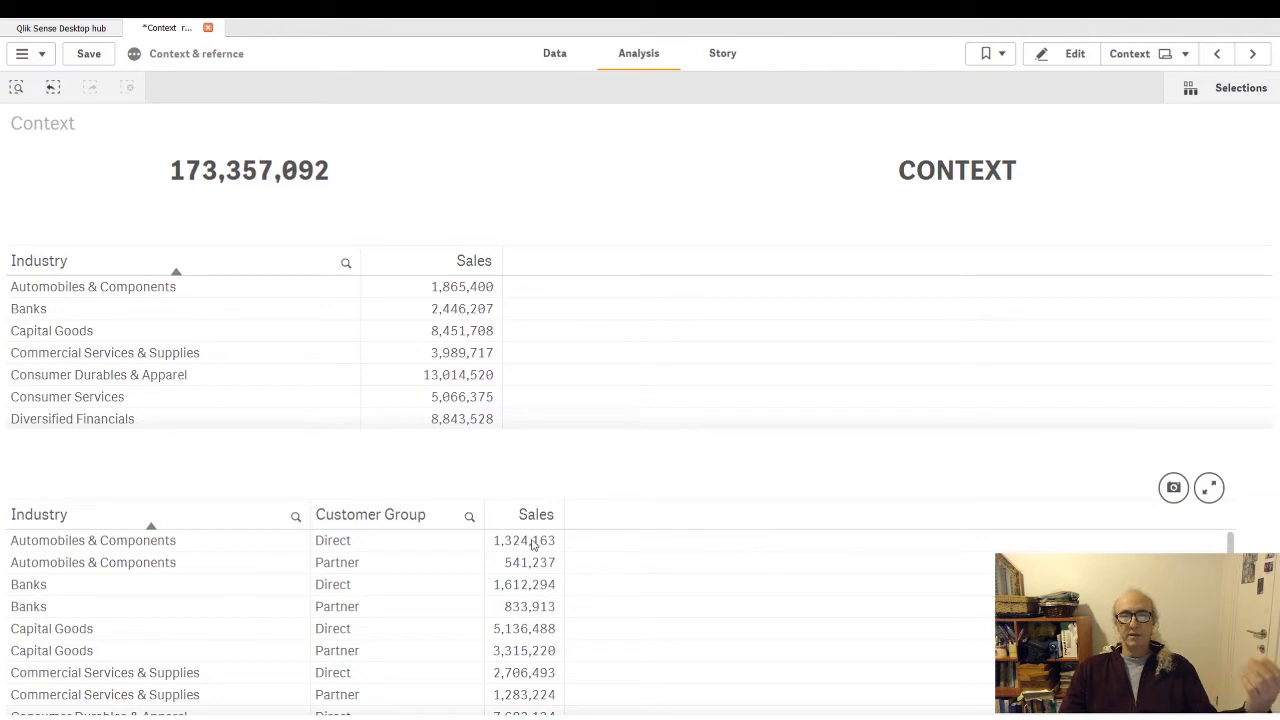
- Add the total qualifier inside the sum of the text object's measure, giving sum(total [Total Sales]), and finish editing
{"action": "left_click", "coordinate": [1070, 54]}
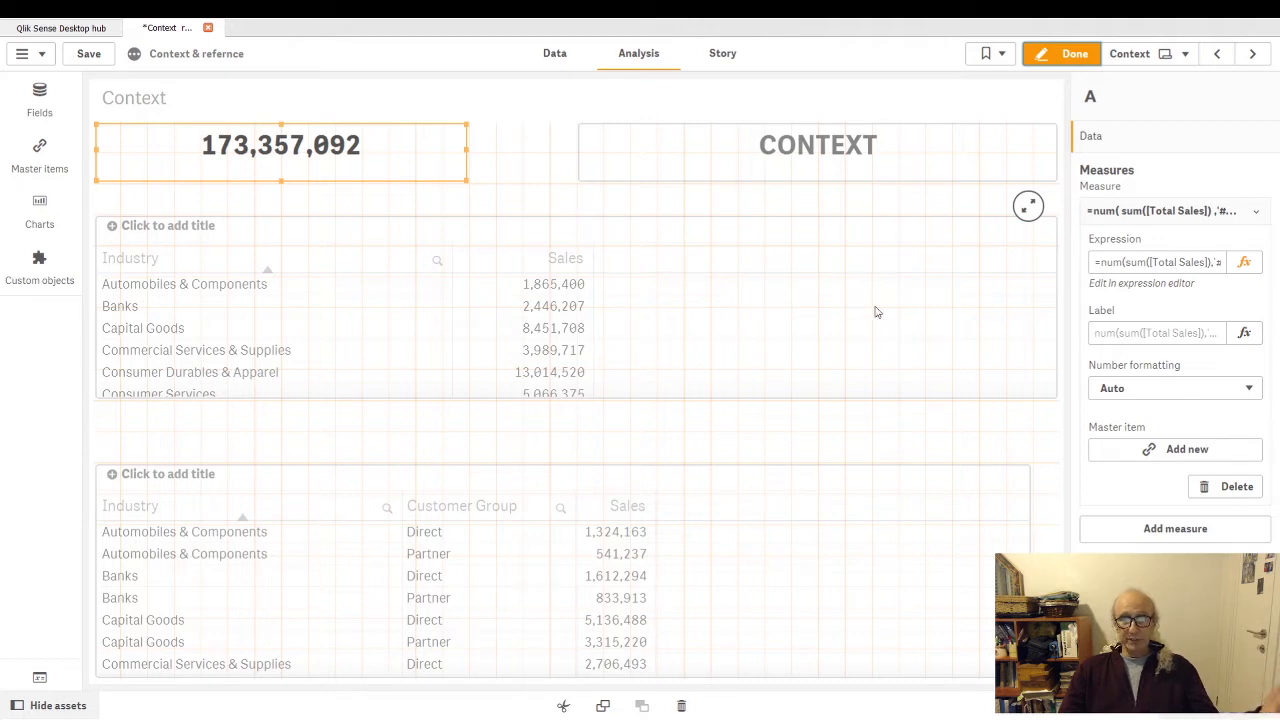
{"action": "left_click", "coordinate": [1244, 262]}
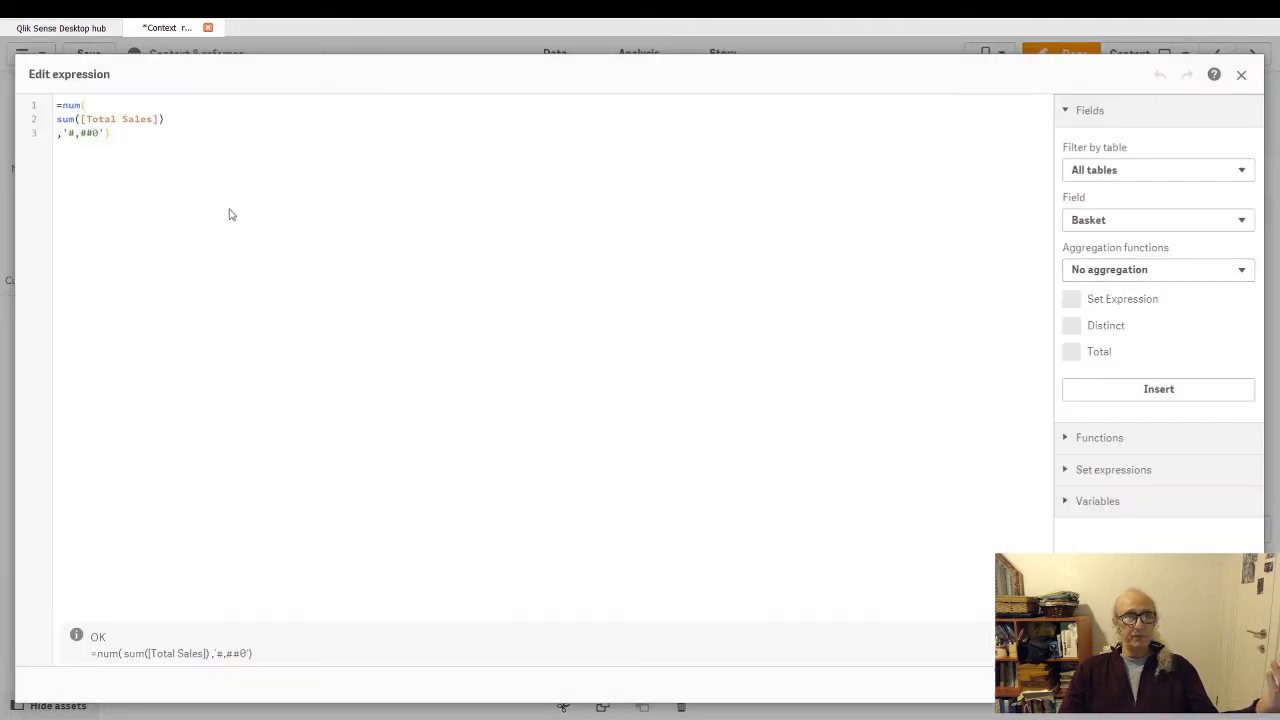
{"action": "left_click", "coordinate": [240, 106]}
{"action": "type", "text": "tot"}
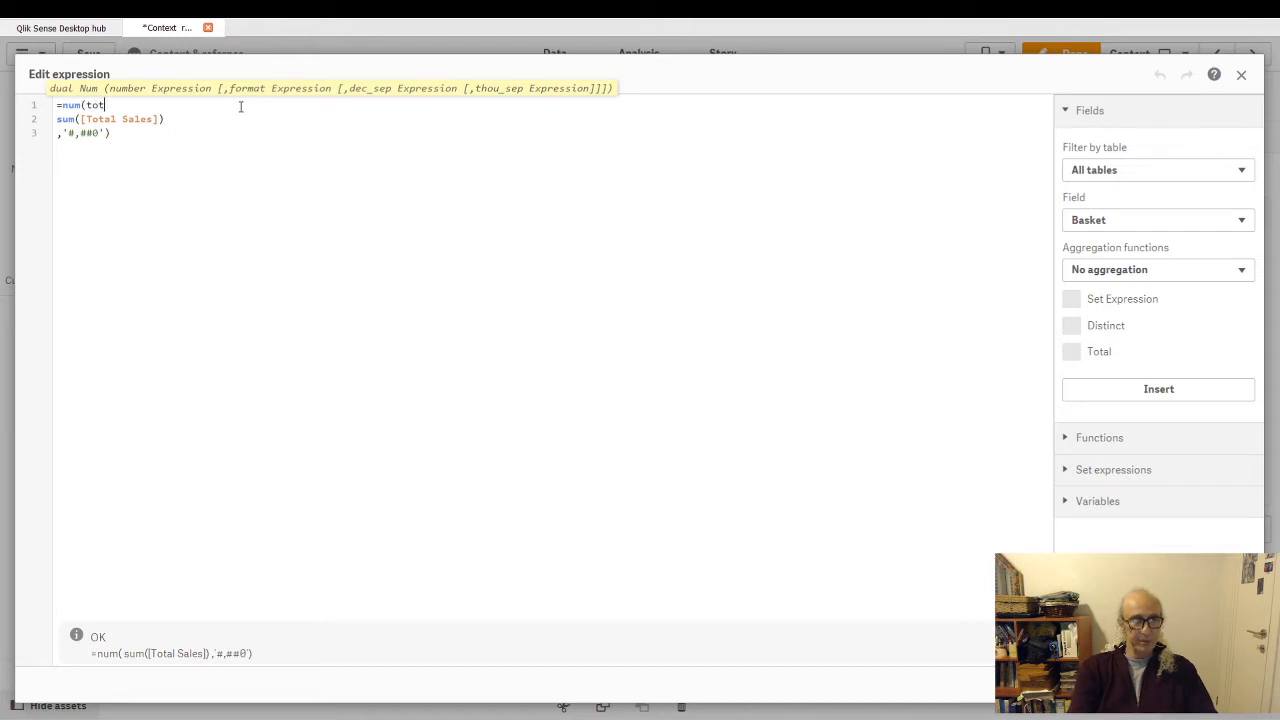
{"action": "type", "text": "al"}
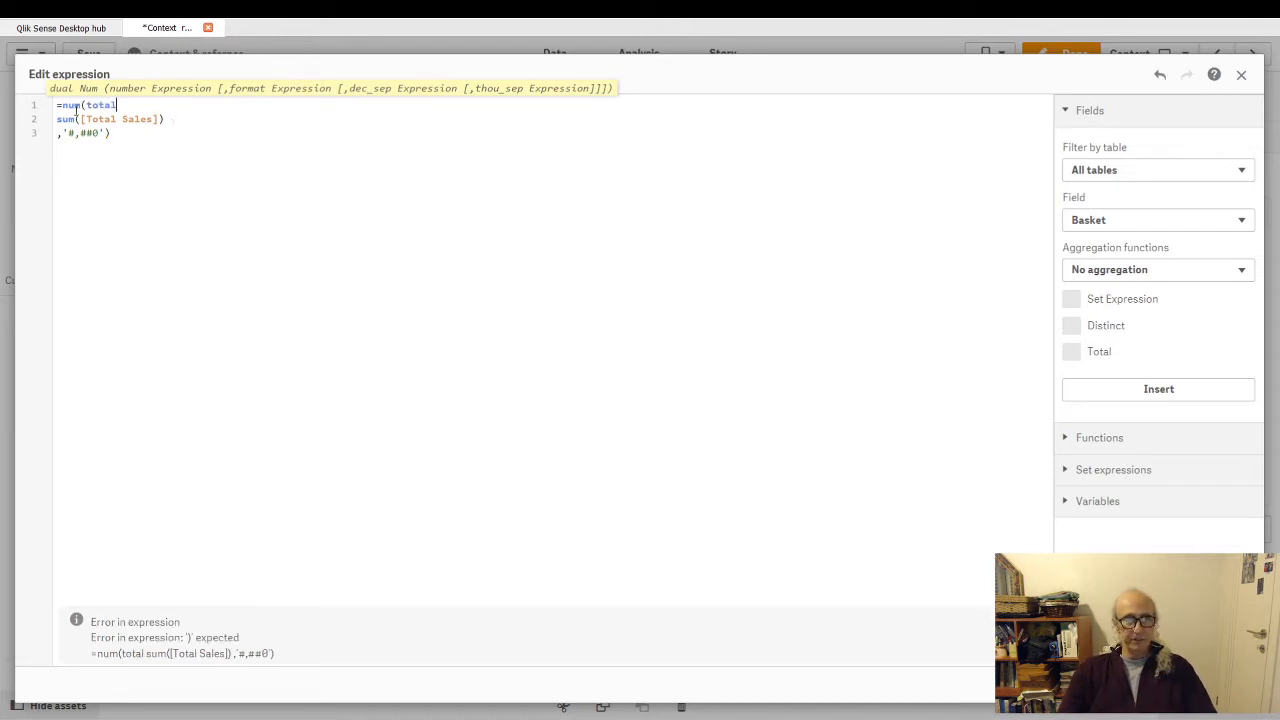
{"action": "left_click_drag", "start_coordinate": [84, 105], "coordinate": [105, 105]}
{"action": "key", "text": "ctrl+x"}
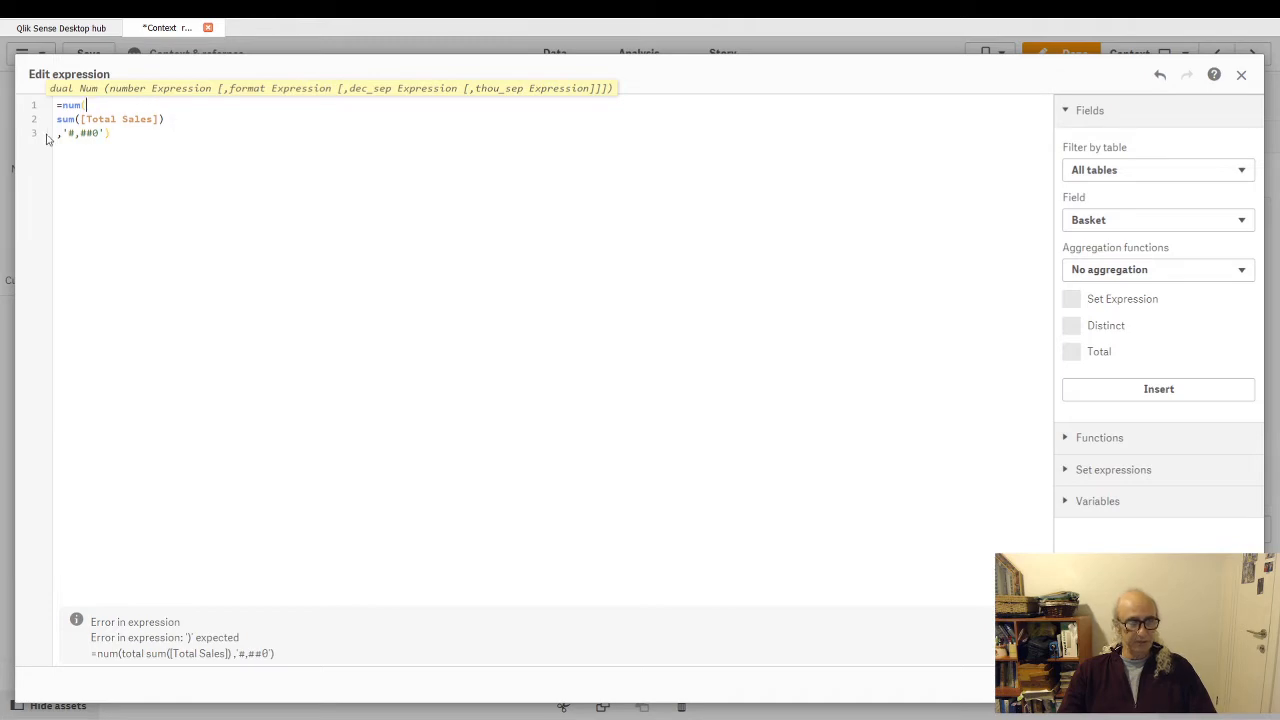
{"action": "left_click", "coordinate": [80, 119]}
{"action": "key", "text": "ctrl+v"}
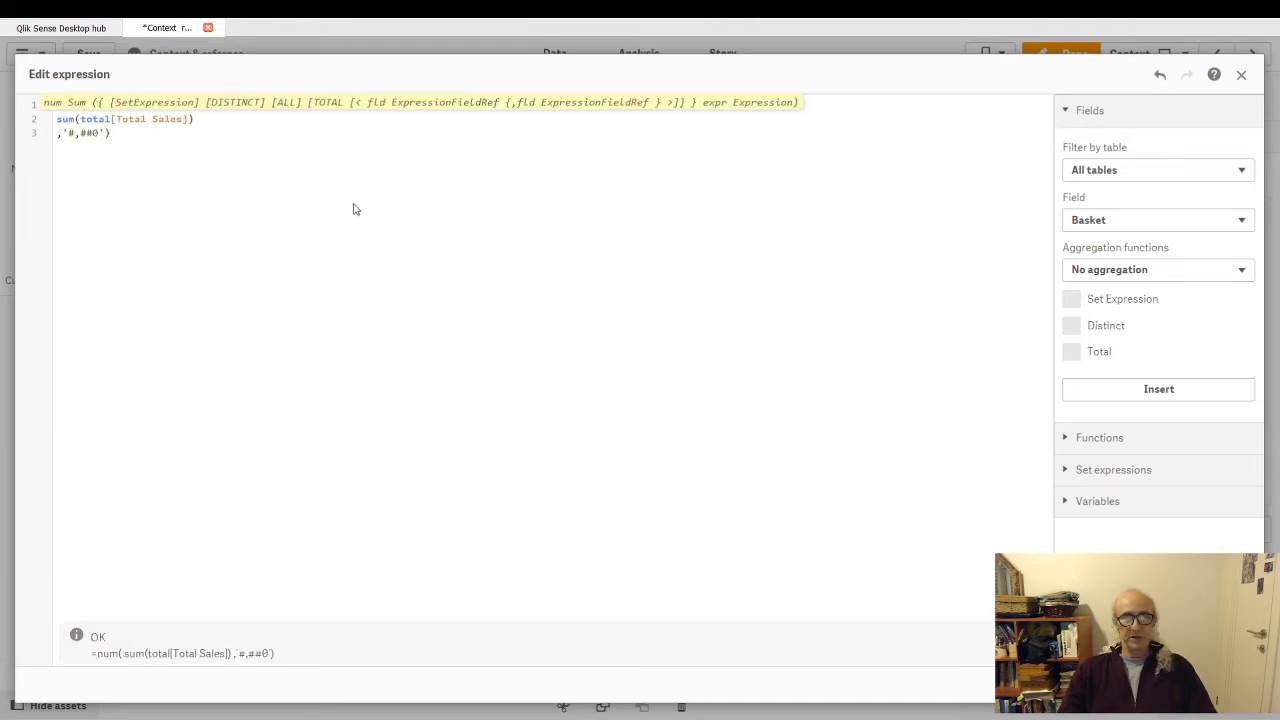
{"action": "left_click", "coordinate": [1228, 685]}
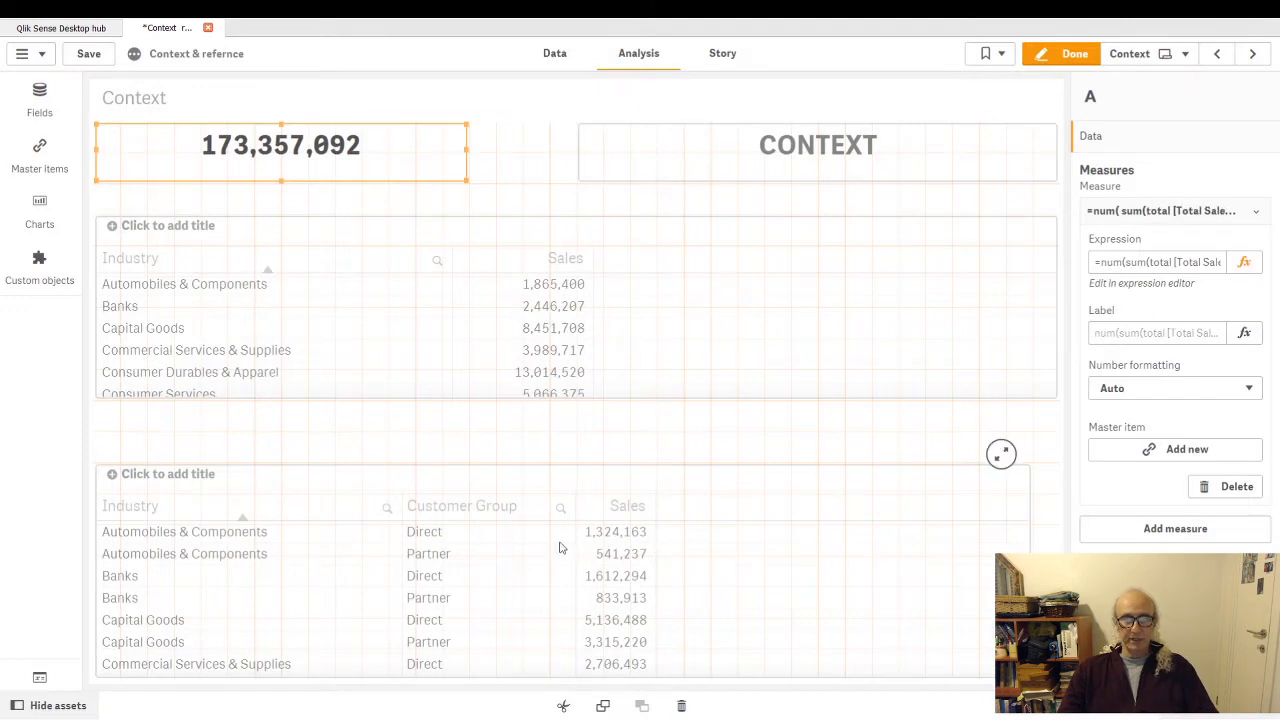
{"action": "left_click", "coordinate": [1076, 46]}
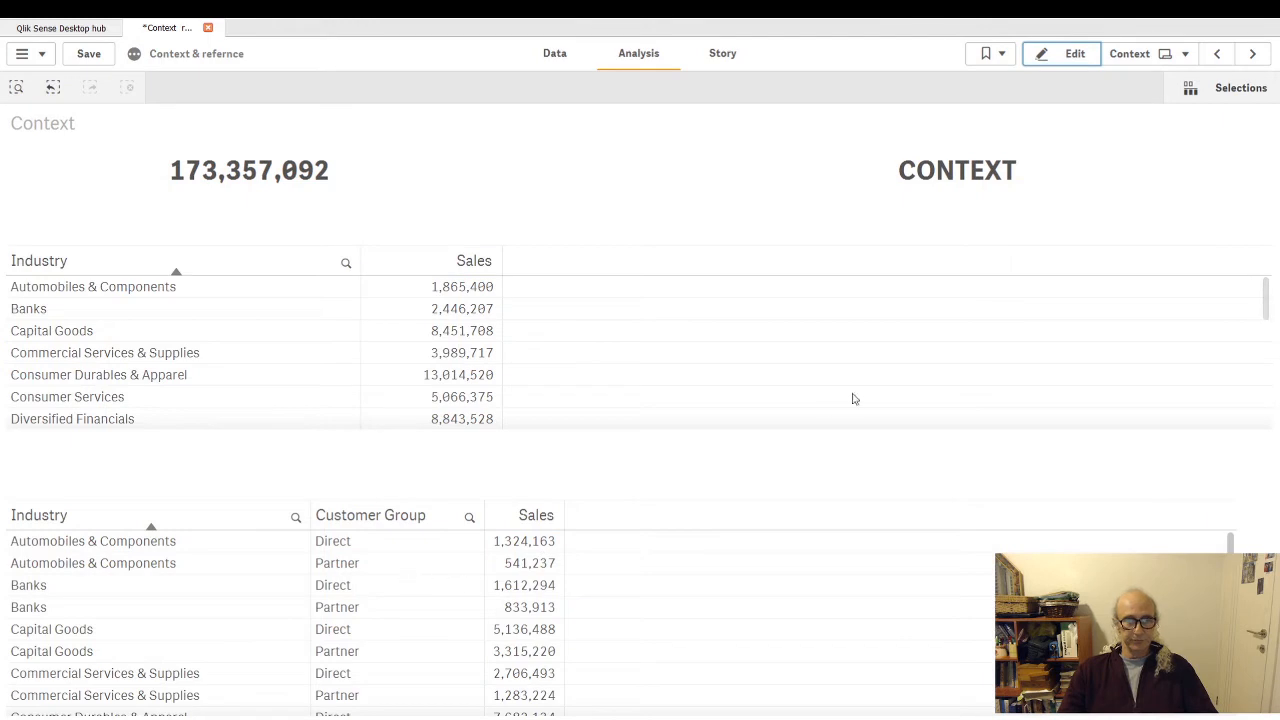
- Reopen the sheet for editing and review the text object's measure expression containing the total qualifier
{"action": "left_click", "coordinate": [1072, 54]}
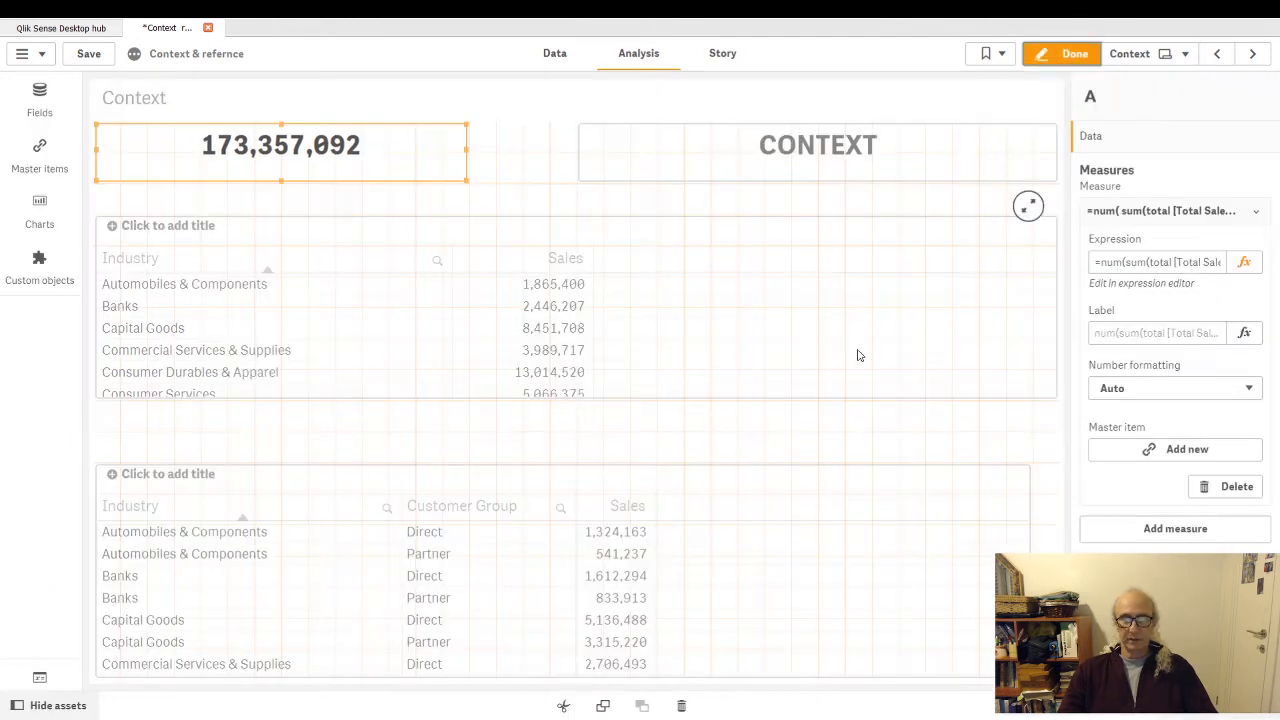
{"action": "left_click", "coordinate": [1244, 262]}
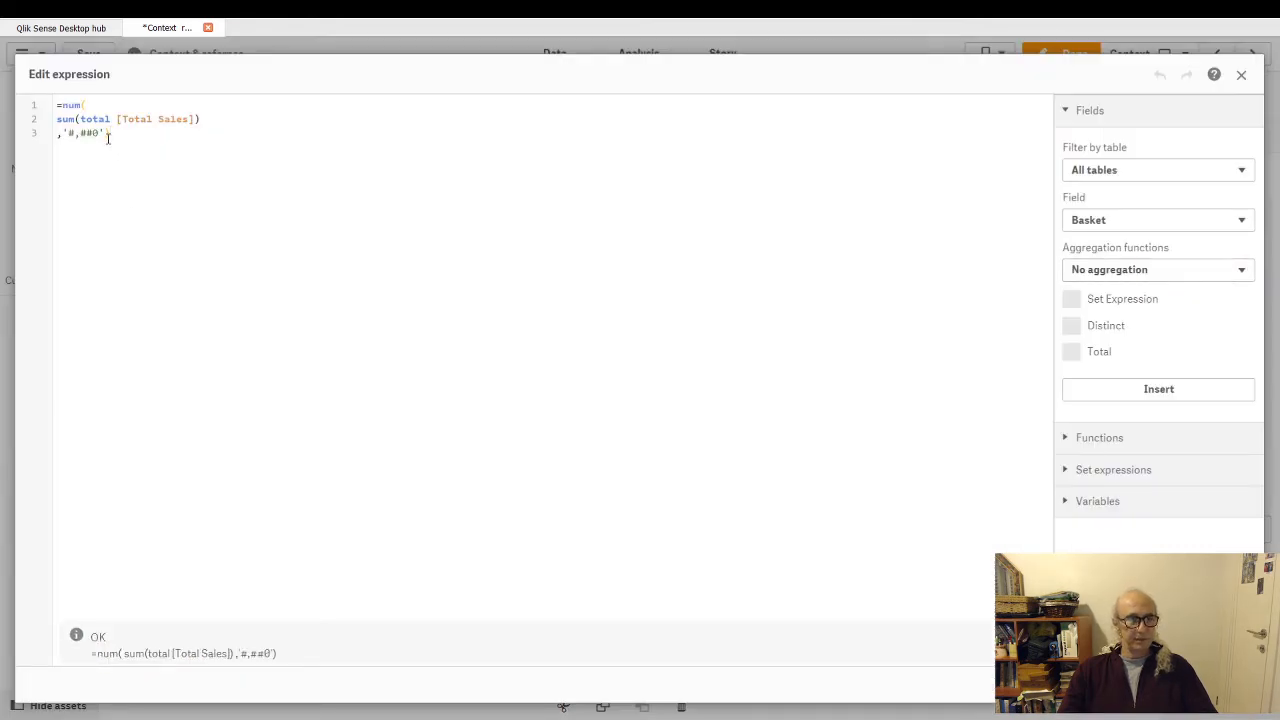
{"action": "left_click", "coordinate": [1232, 684]}
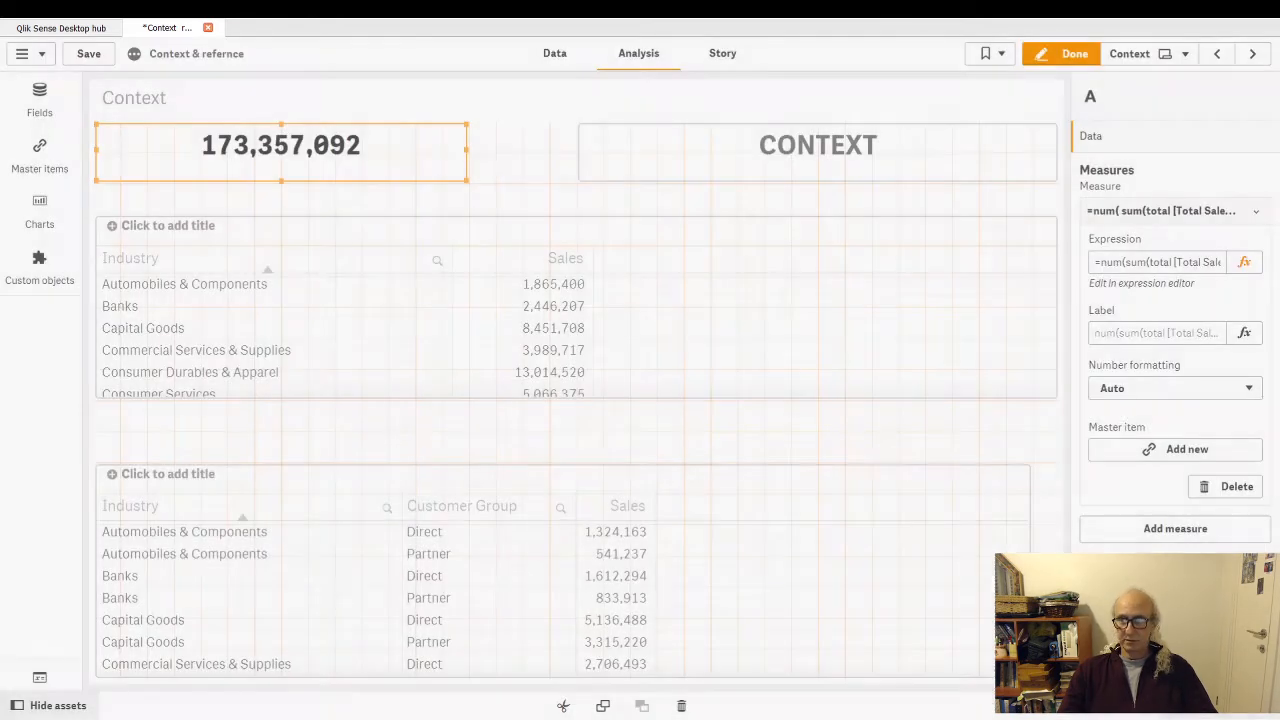
{"action": "left_click", "coordinate": [674, 308]}
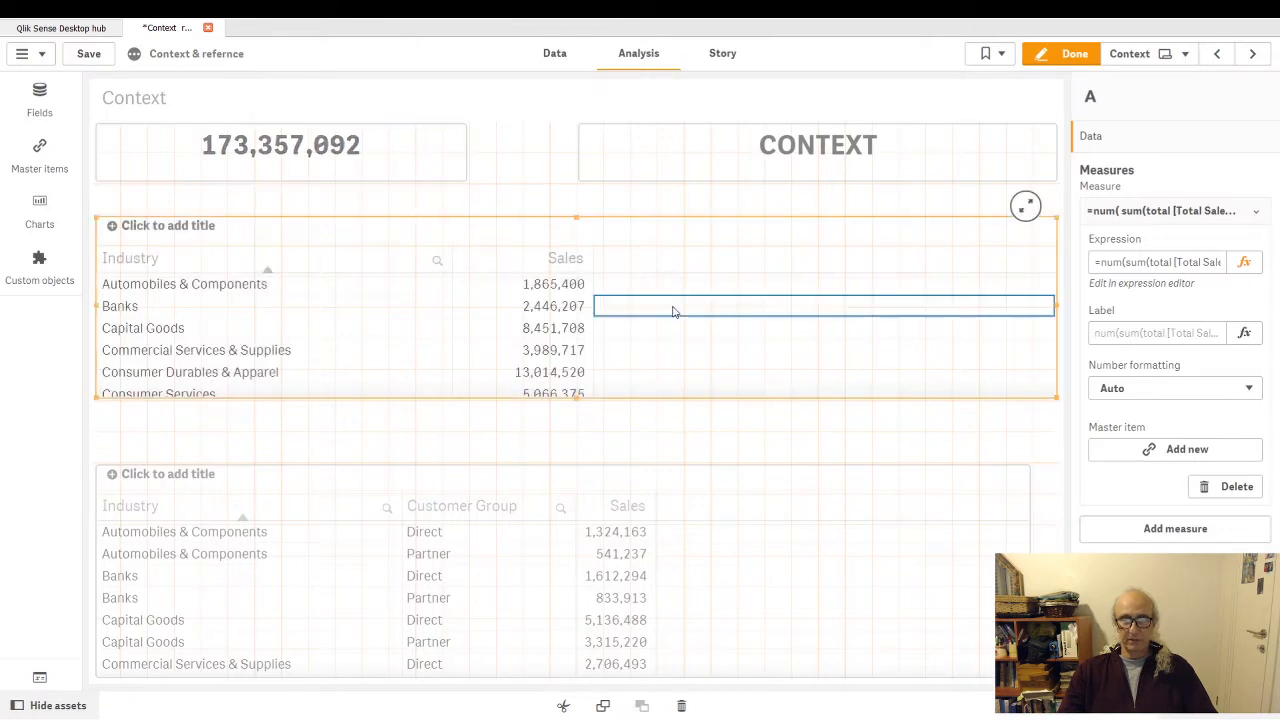
{"action": "left_click", "coordinate": [405, 165]}
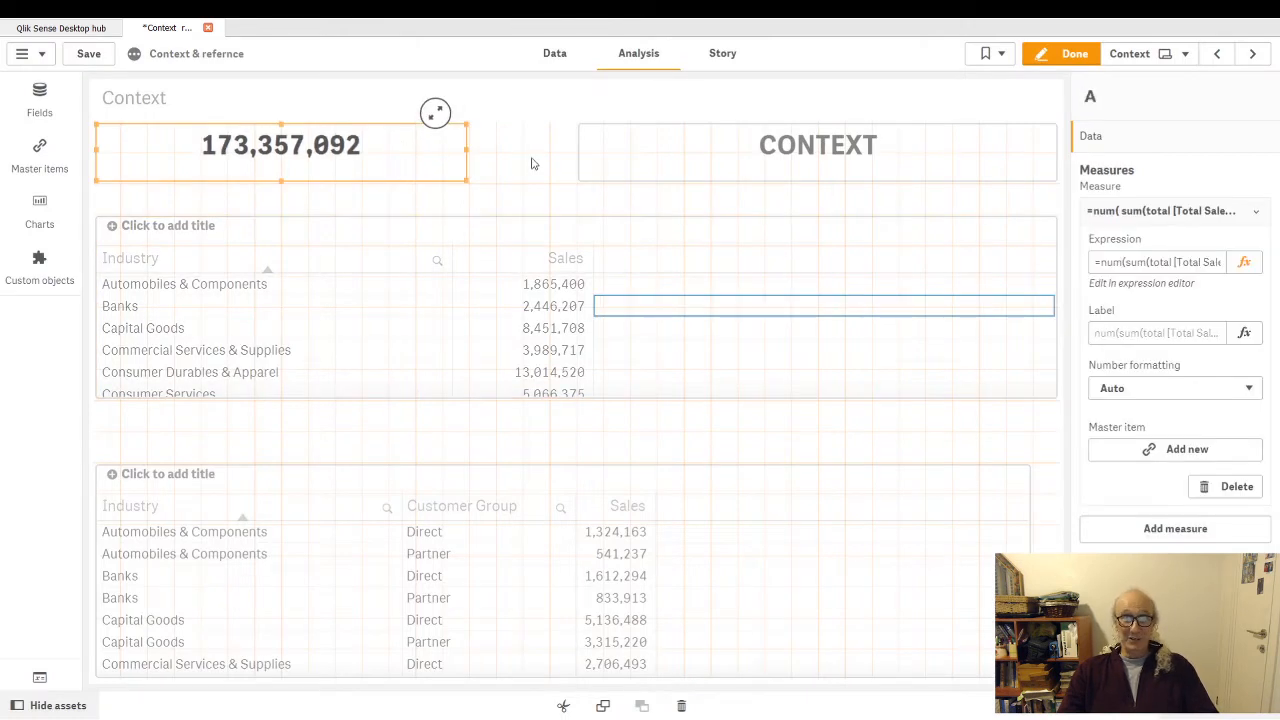
{"action": "left_click", "coordinate": [1244, 263]}
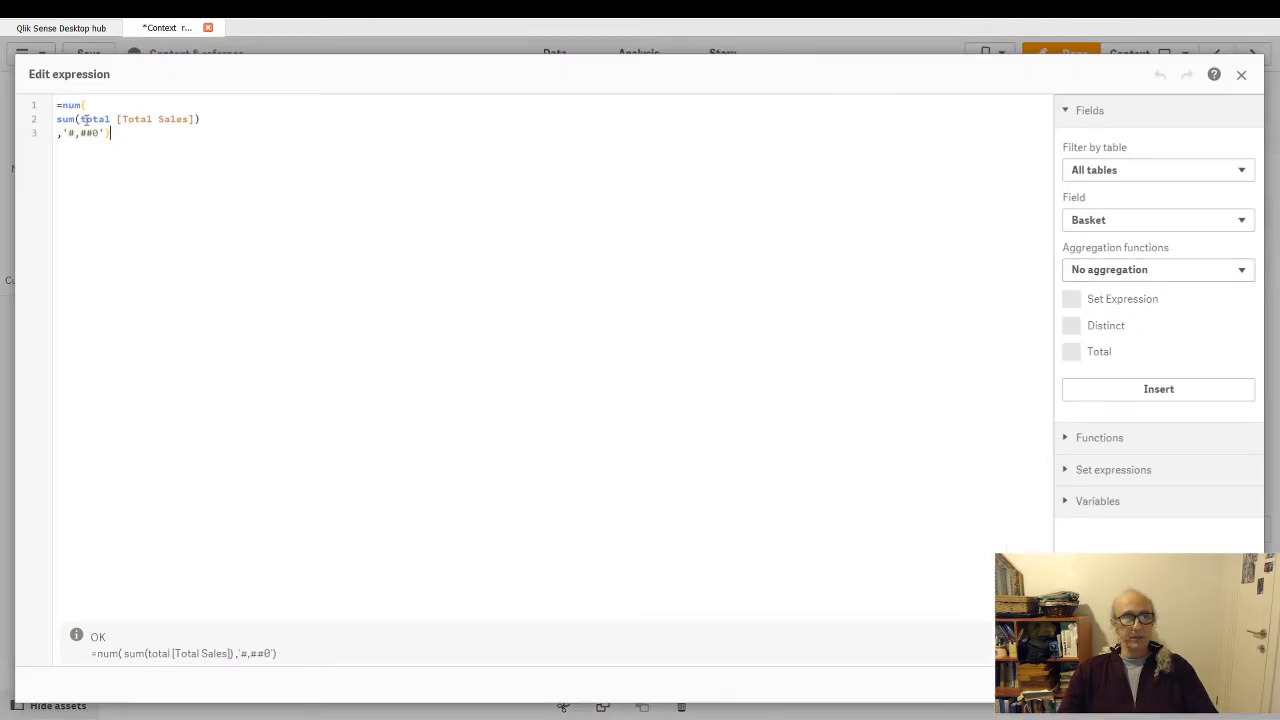
{"action": "left_click", "coordinate": [1226, 684]}
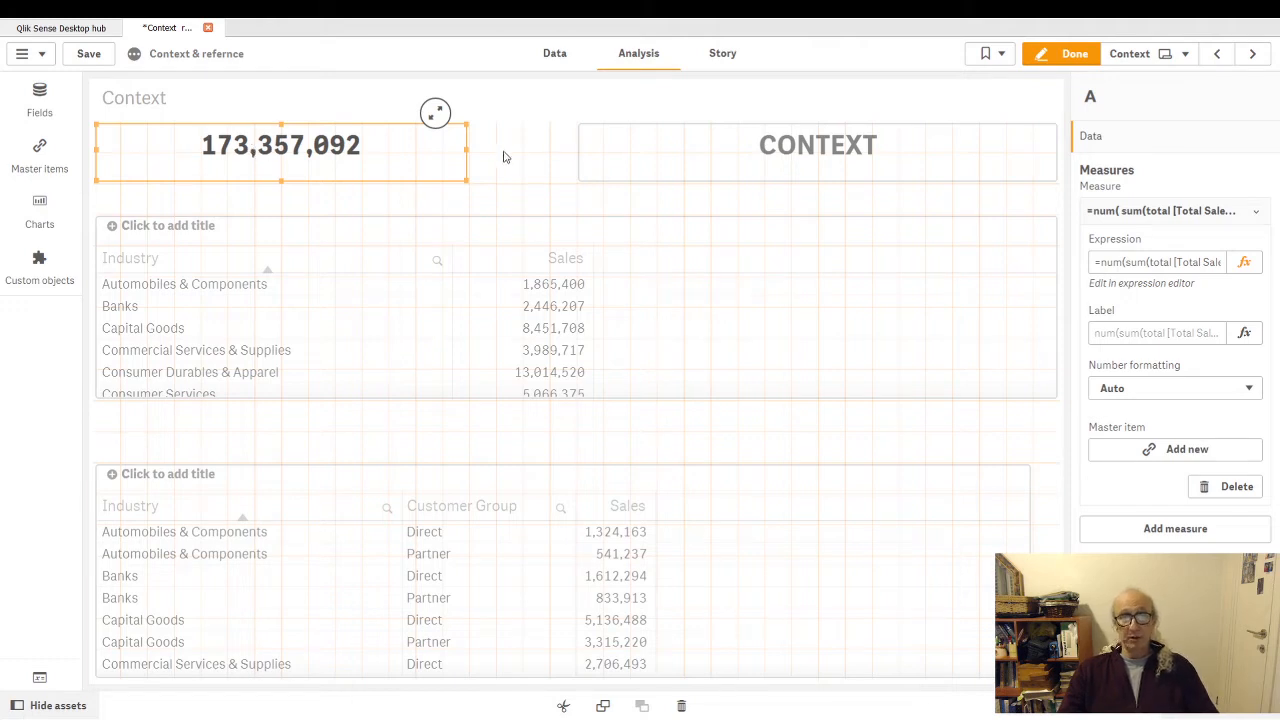
- Copy the complete measure expression of the text object and close its expression editor
{"action": "left_click", "coordinate": [1159, 268]}
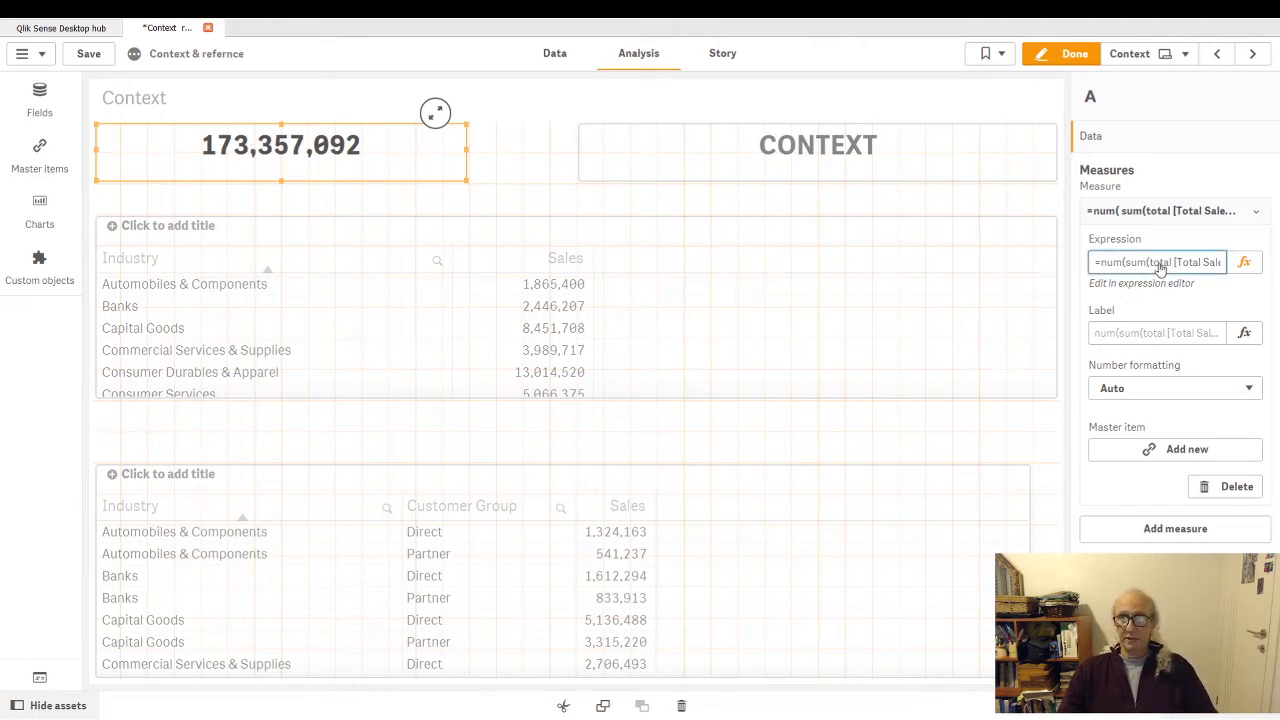
{"action": "left_click", "coordinate": [1152, 282]}
{"action": "key", "text": "ctrl+a"}
{"action": "key", "text": "ctrl+c"}
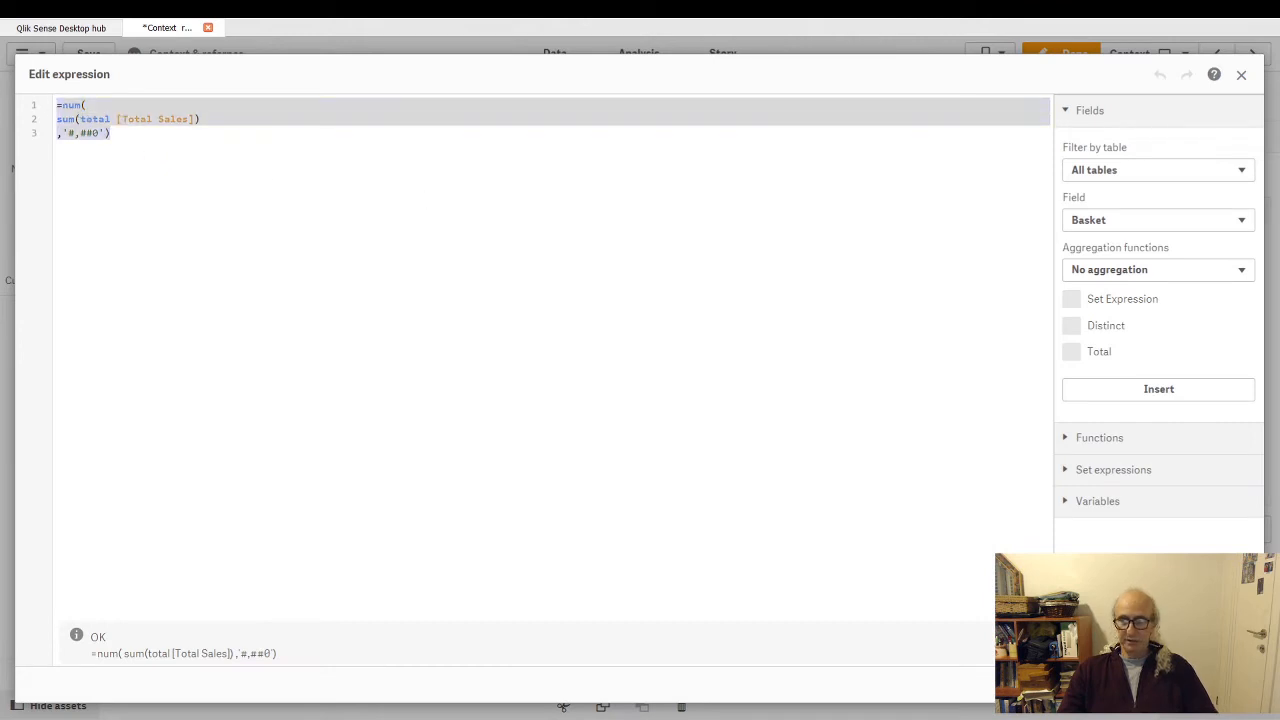
{"action": "key", "text": "Escape"}
- Replace the Sales expression in the upper Industry table with the copied =num(sum(total [Total Sales]),'#,##0') and finish editing
{"action": "left_click", "coordinate": [900, 330]}
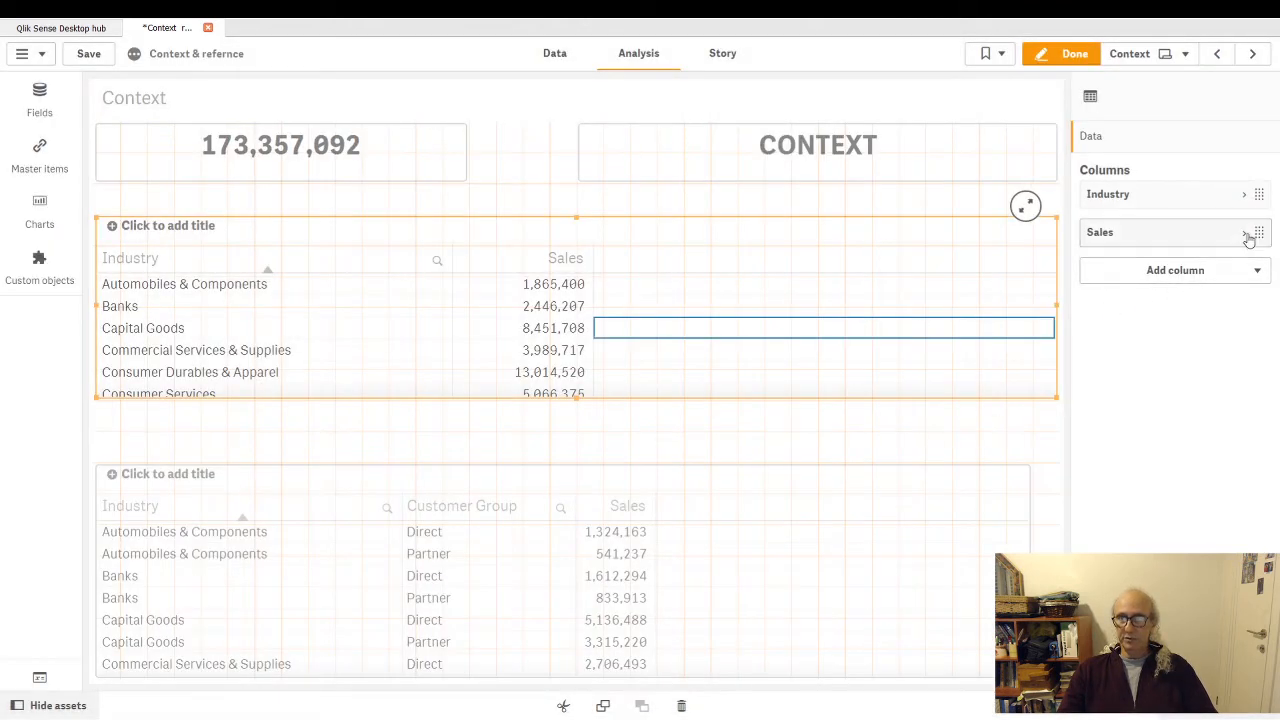
{"action": "left_click", "coordinate": [1246, 198]}
{"action": "left_click", "coordinate": [1240, 198]}
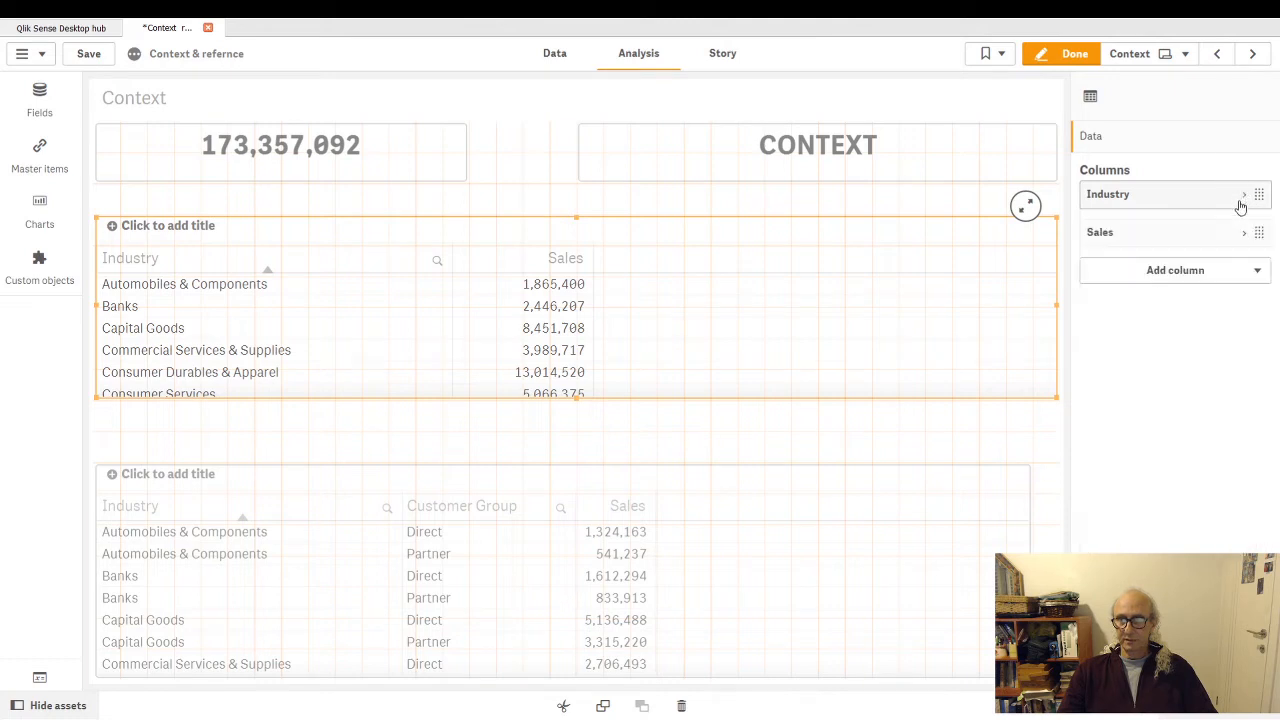
{"action": "left_click", "coordinate": [1242, 233]}
{"action": "left_click", "coordinate": [1238, 284]}
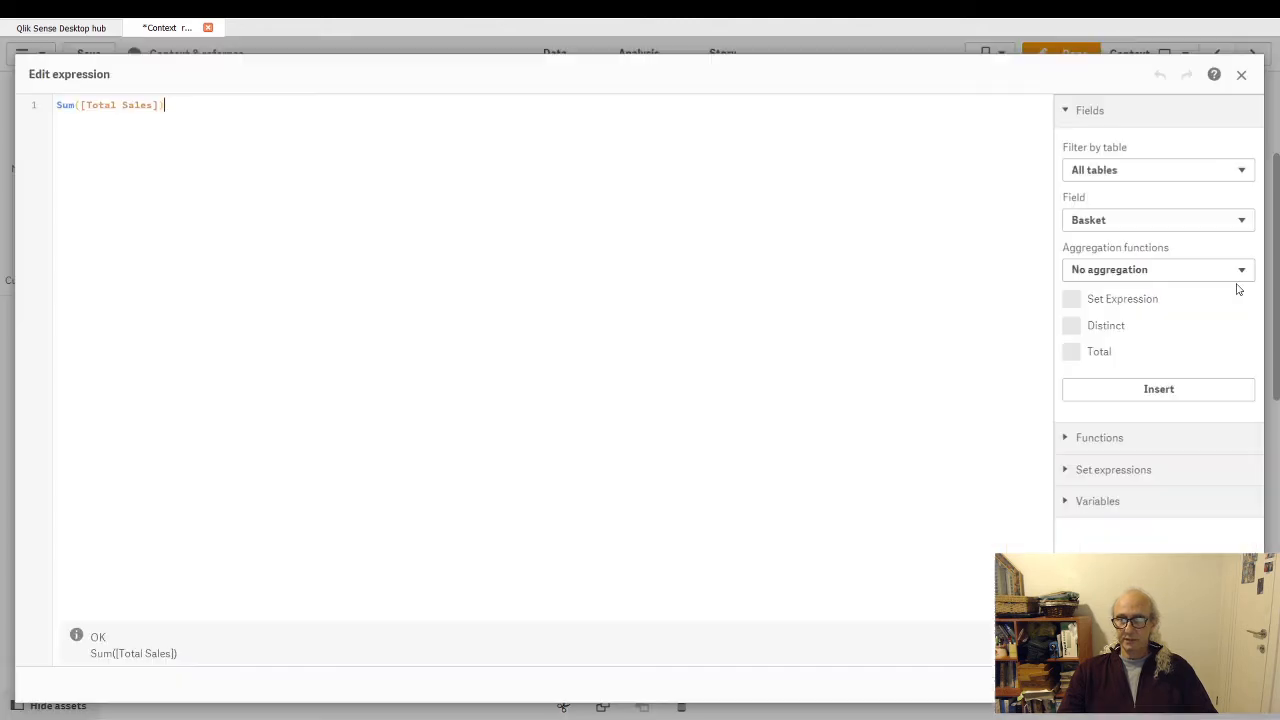
{"action": "left_click_drag", "start_coordinate": [60, 106], "coordinate": [183, 104]}
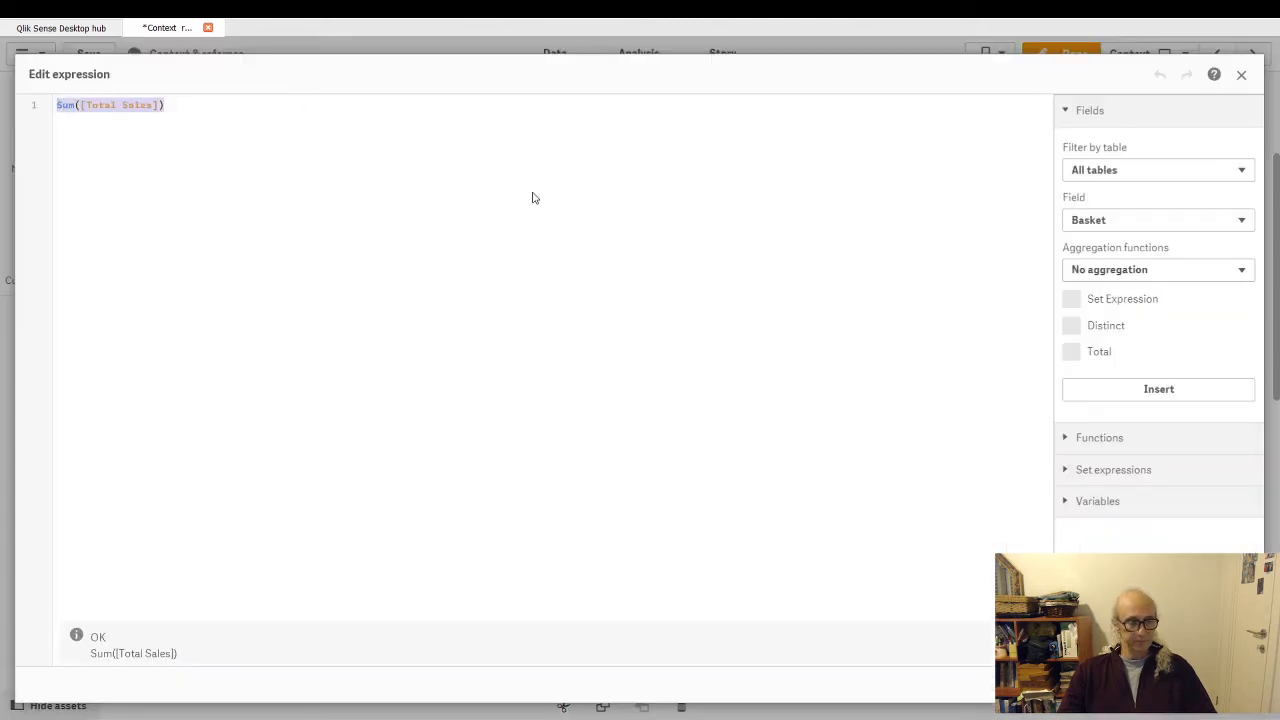
{"action": "key", "text": "ctrl+v"}
{"action": "left_click", "coordinate": [1228, 685]}
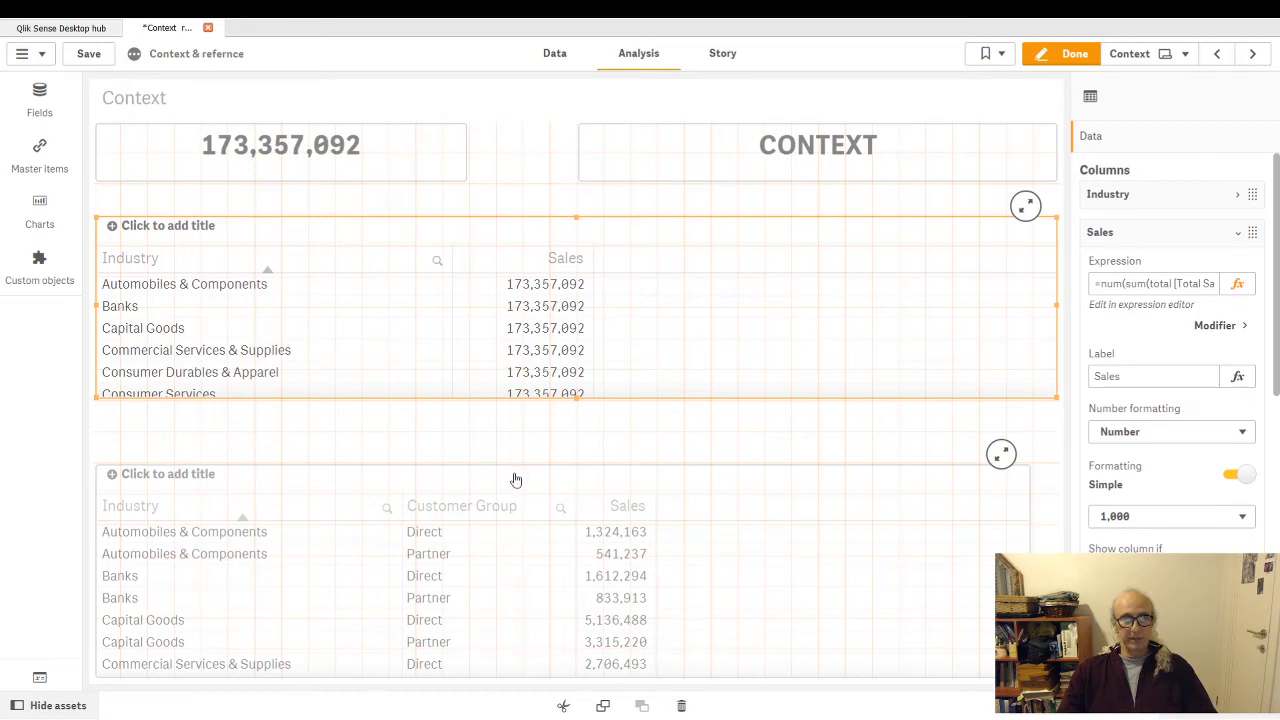
{"action": "left_click", "coordinate": [1066, 53]}
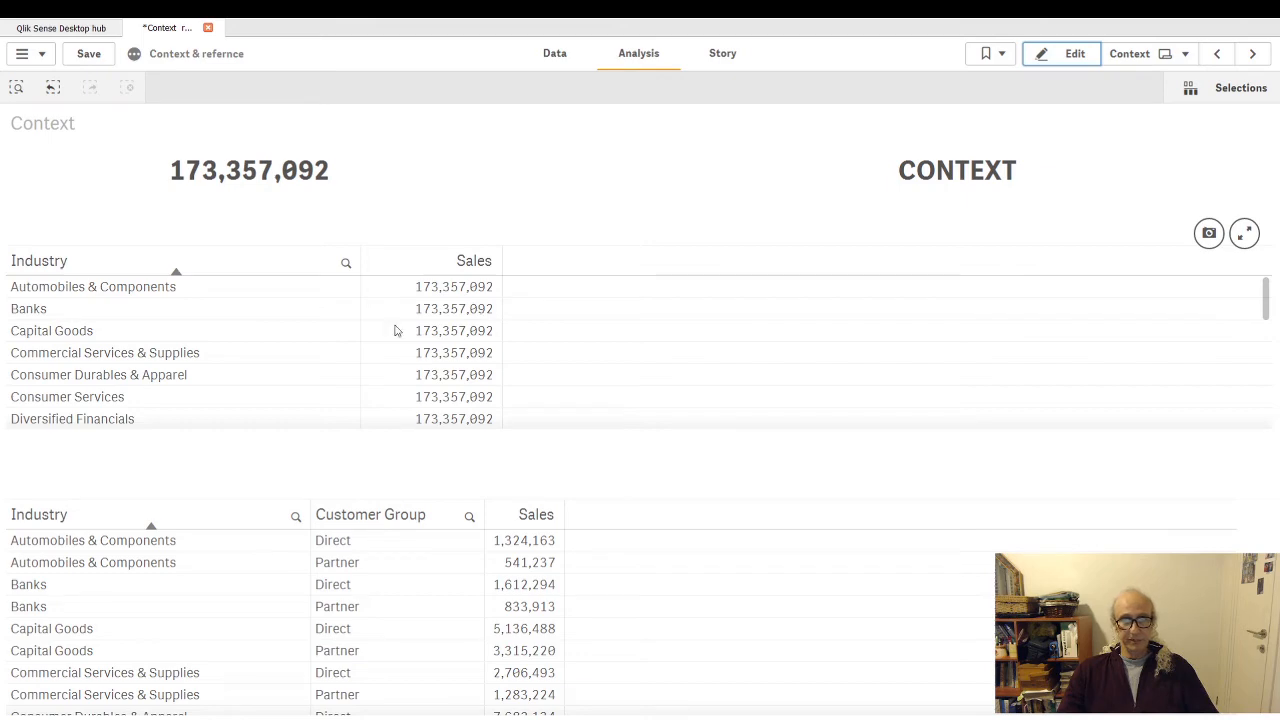
- Replace the Sales expression in the lower Industry and Customer Group table with the copied =num(sum(total [Total Sales]),'#,##0') and finish editing
{"action": "left_click", "coordinate": [1066, 54]}
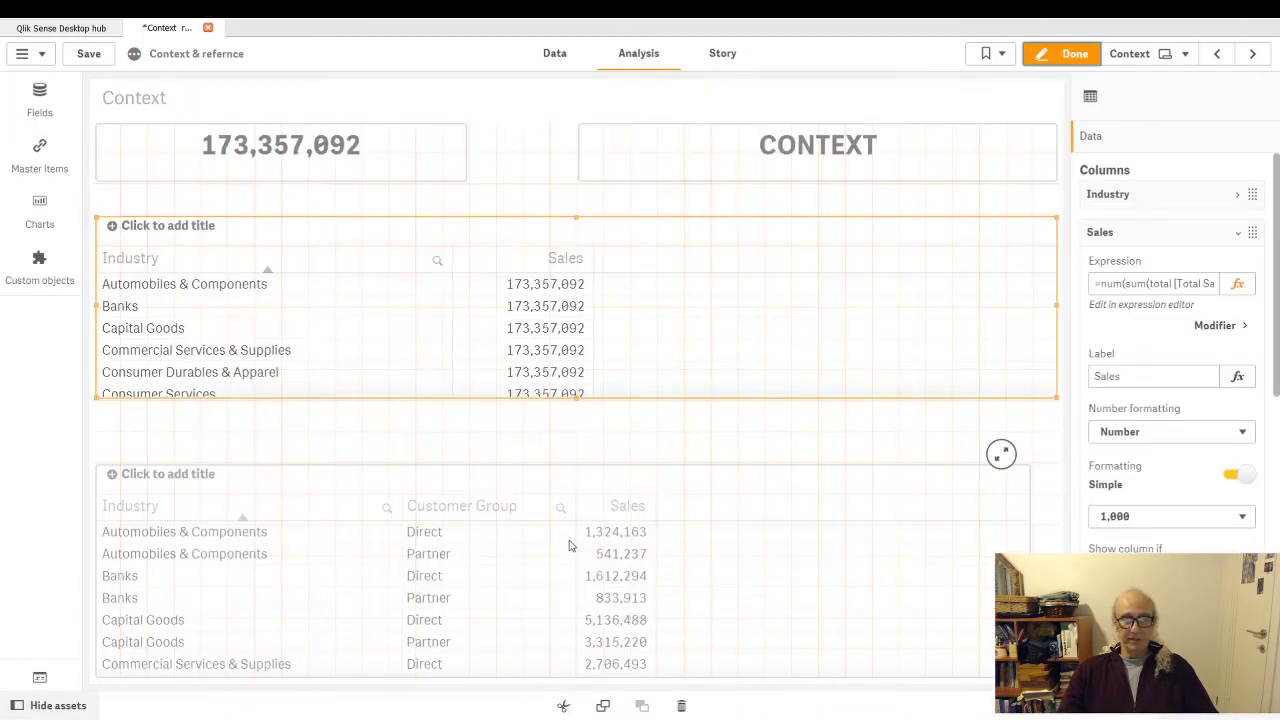
{"action": "left_click", "coordinate": [569, 545]}
{"action": "left_click", "coordinate": [1237, 320]}
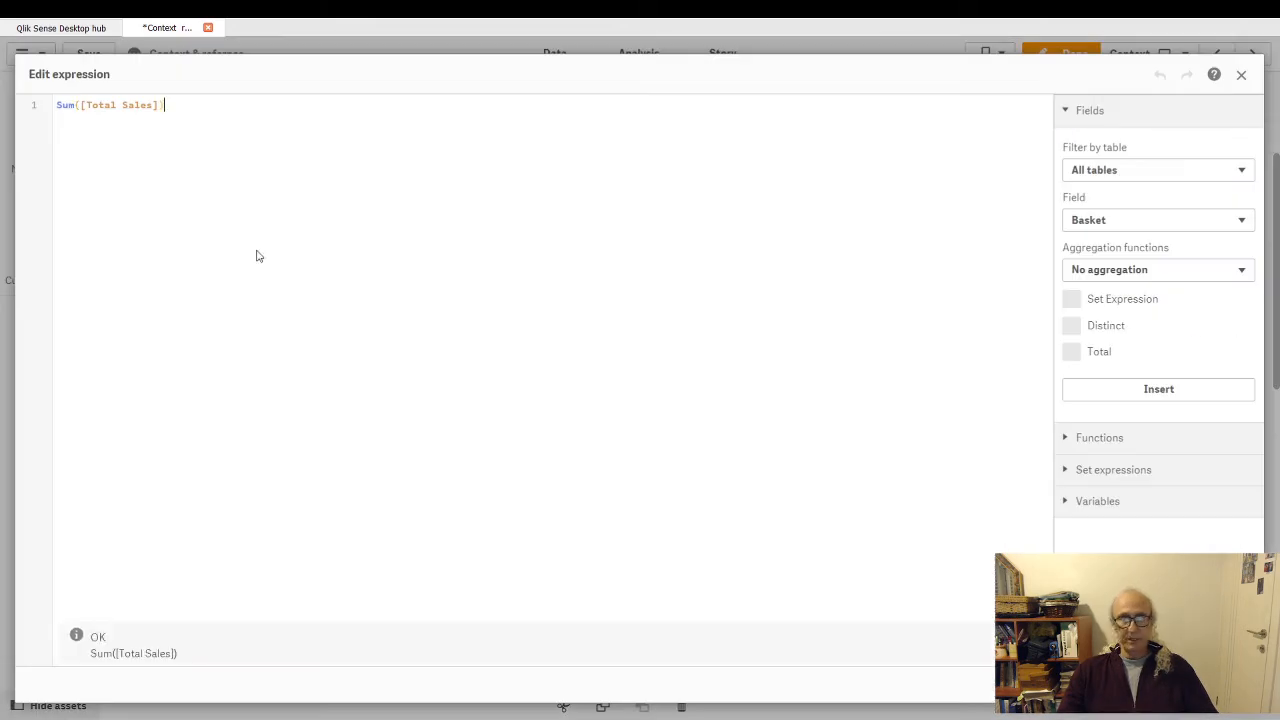
{"action": "left_click_drag", "start_coordinate": [57, 105], "coordinate": [414, 137]}
{"action": "key", "text": "ctrl+v"}
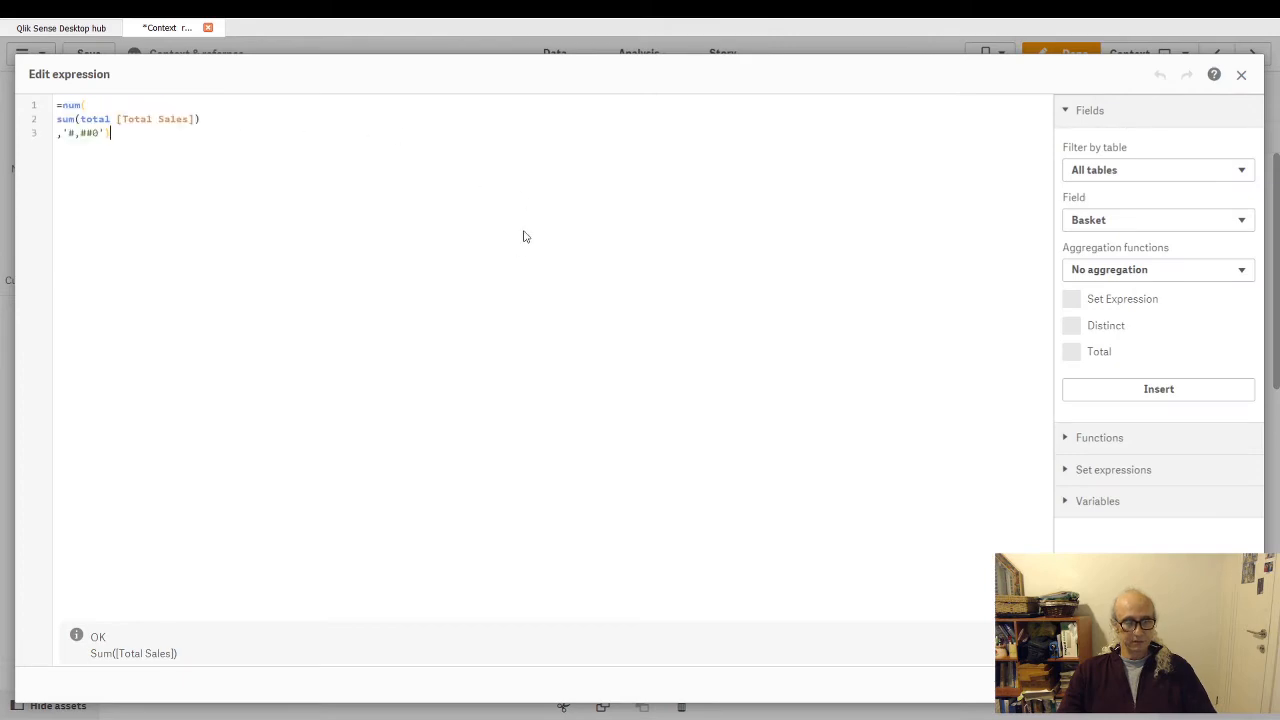
{"action": "left_click", "coordinate": [1228, 684]}
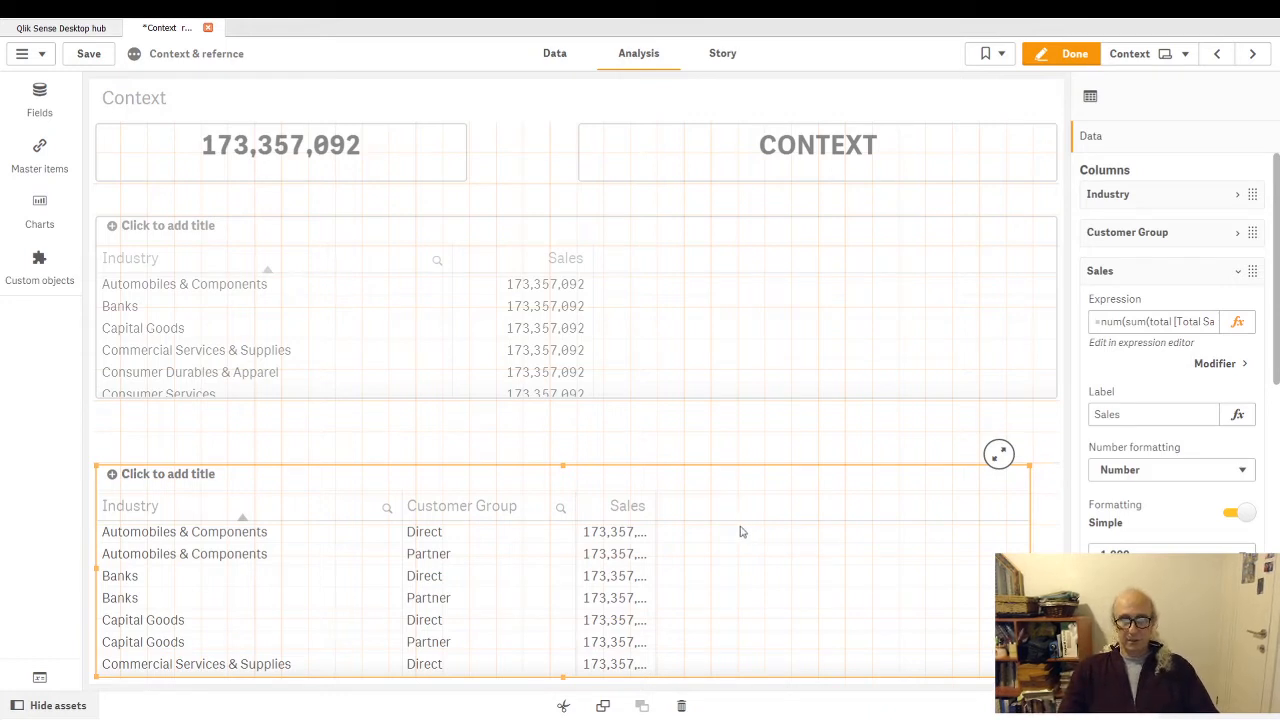
{"action": "left_click", "coordinate": [1085, 58]}
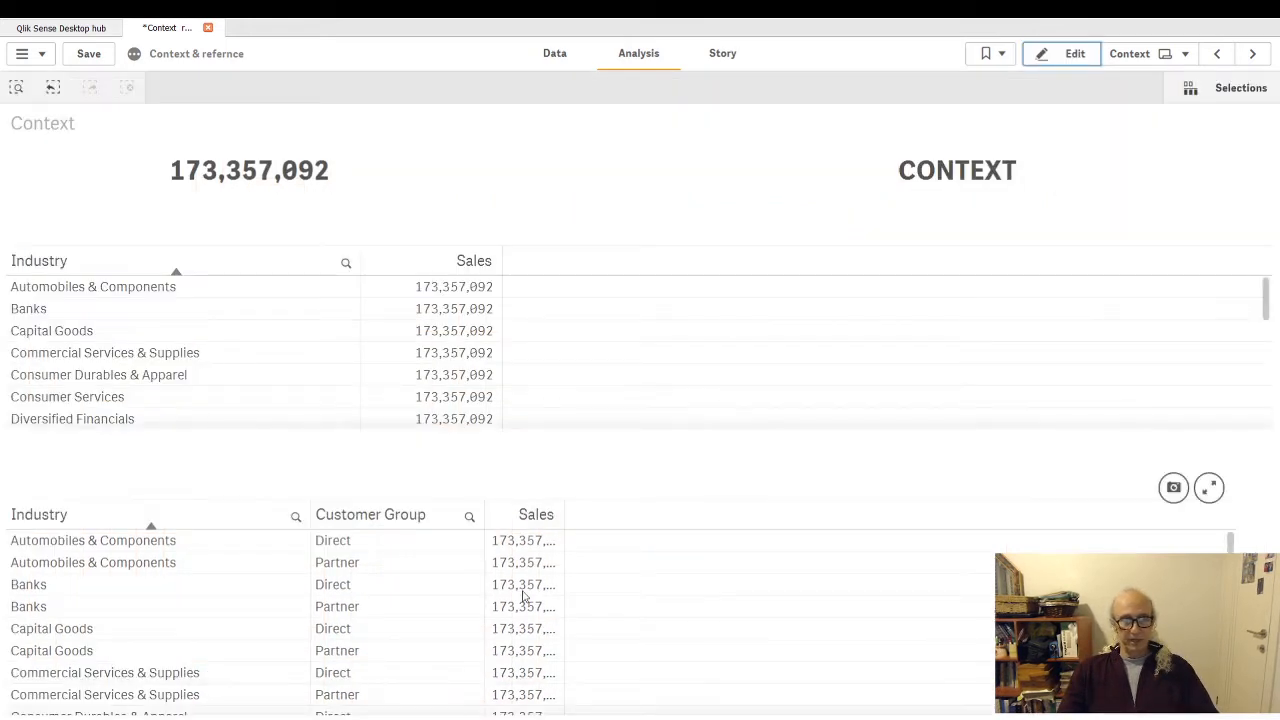
- Widen the Sales column of the lower table to fit its full values, and permanently apply the change in edit mode
{"action": "left_click_drag", "start_coordinate": [565, 521], "coordinate": [604, 514]}
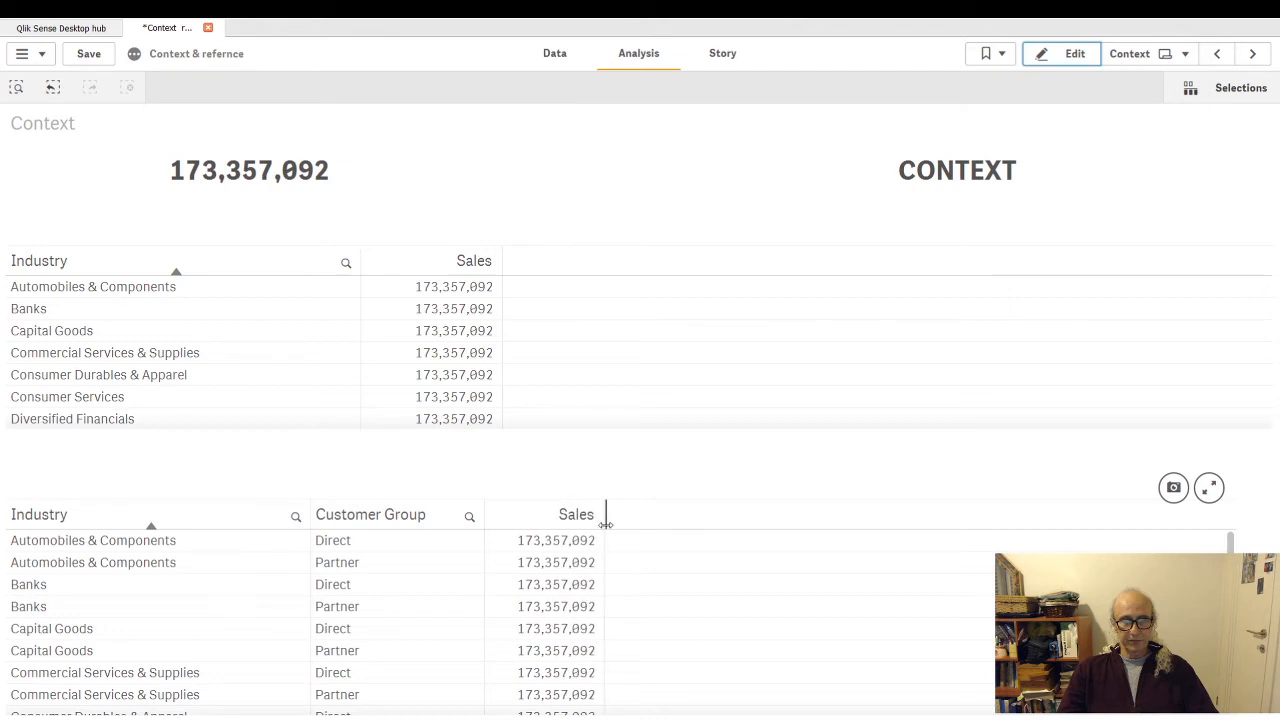
{"action": "left_click", "coordinate": [1075, 55]}
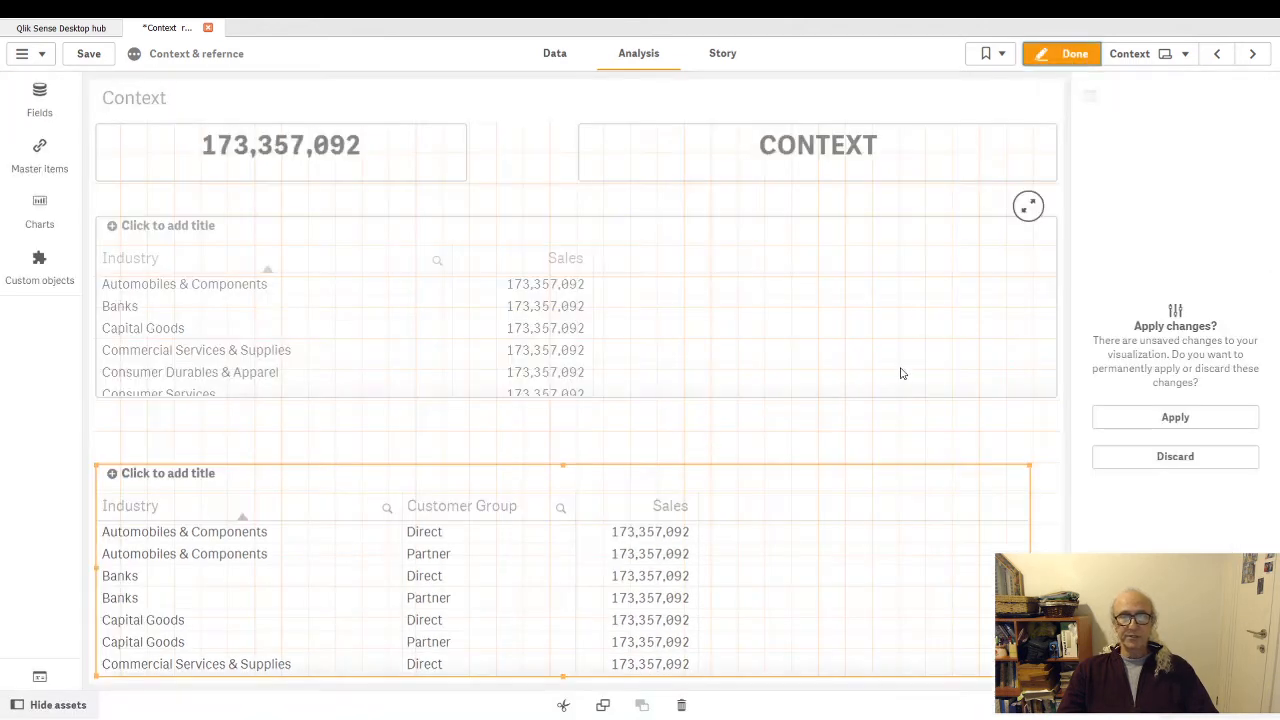
{"action": "left_click", "coordinate": [1177, 418]}
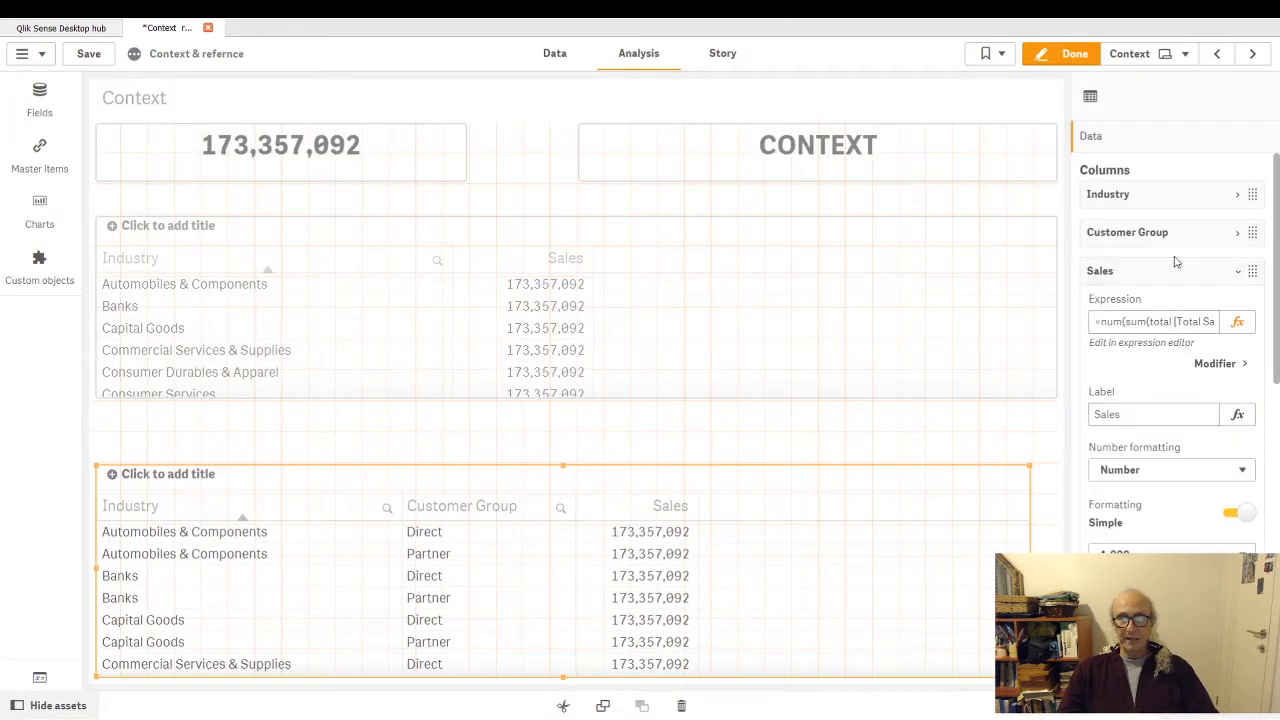
{"action": "left_click", "coordinate": [1240, 322]}
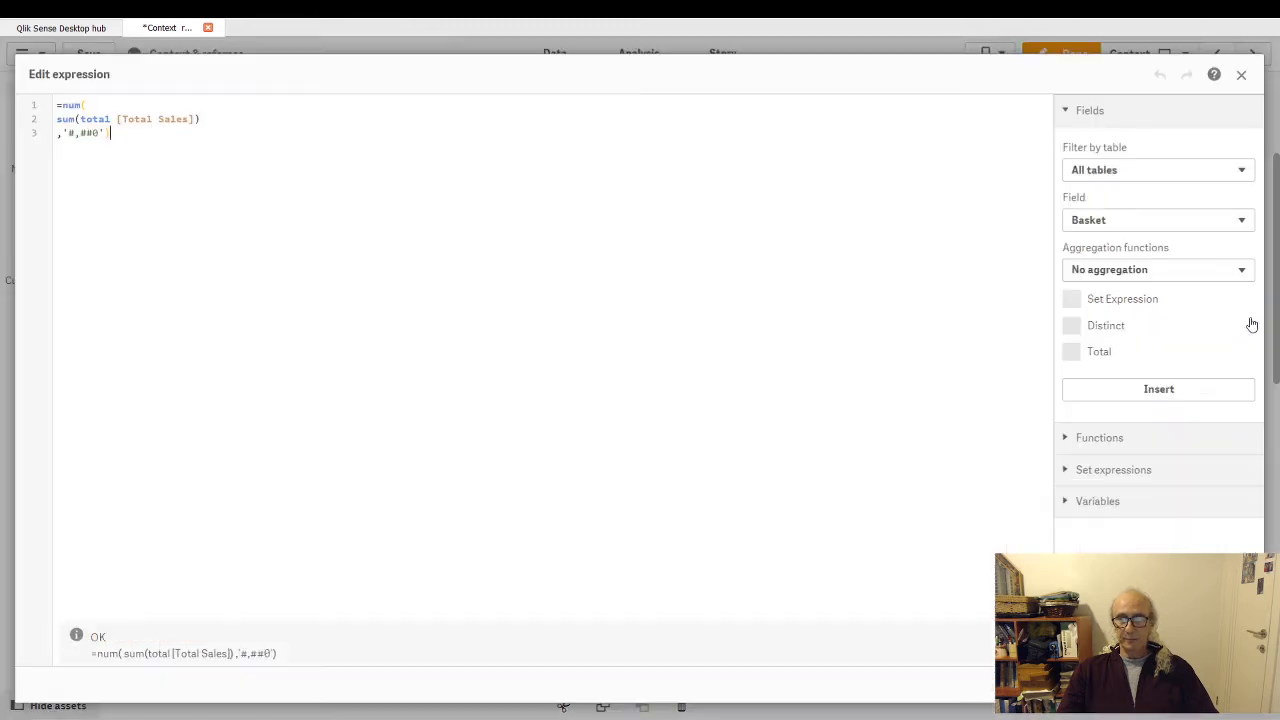
{"action": "left_click", "coordinate": [112, 119]}
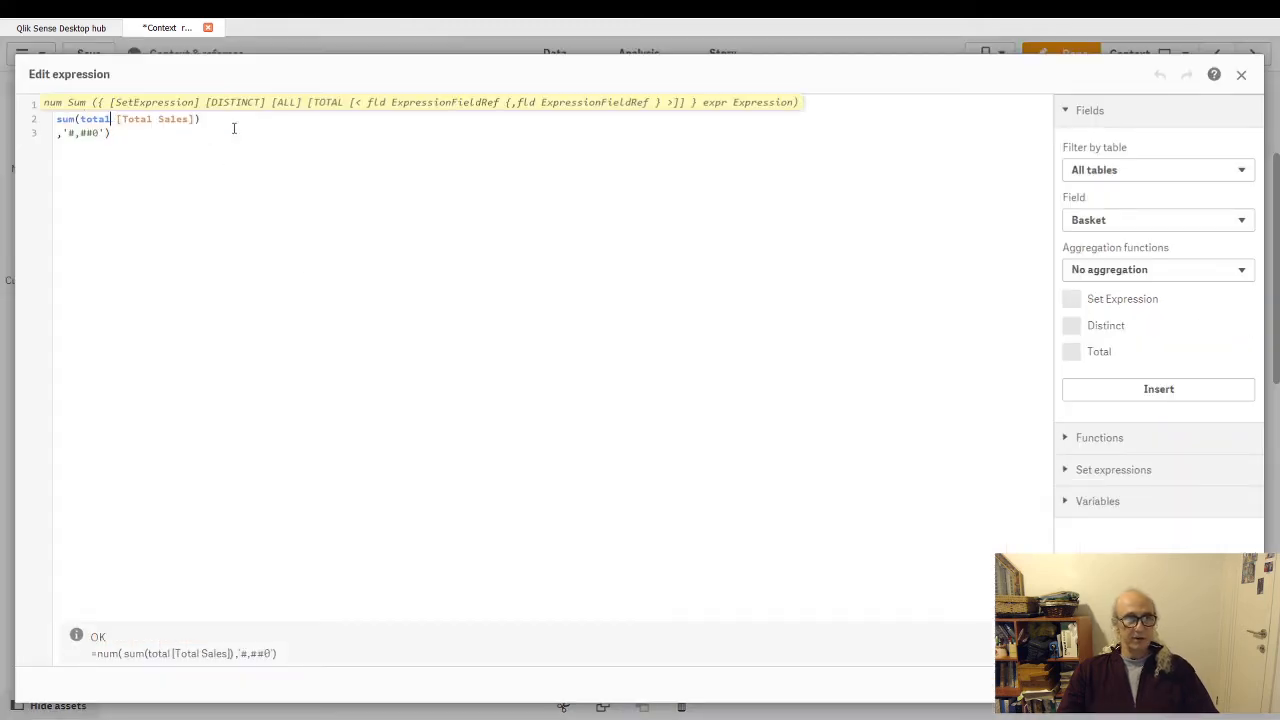
{"action": "type", "text": "<>"}
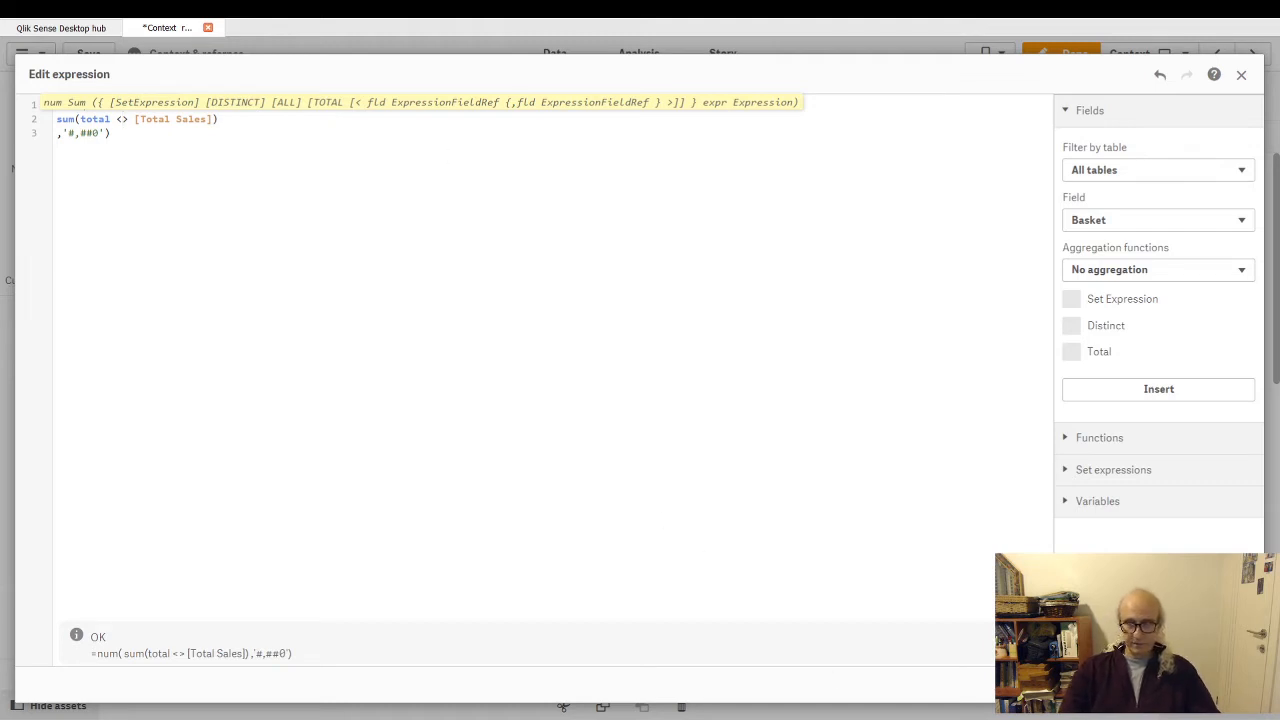
{"action": "key", "text": "Escape"}
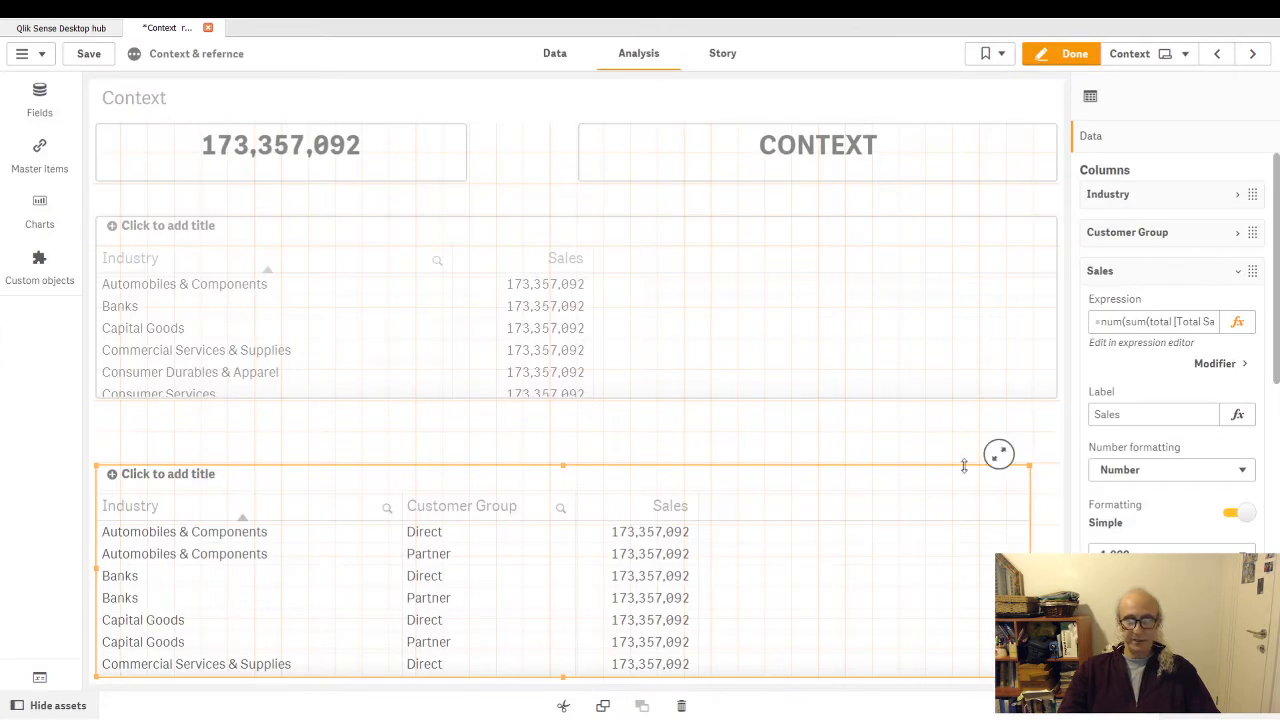
- Restrict the total qualifier in the lower table's Sales expression to Industry, giving sum(total <Industry> [Total Sales]), and finish editing
{"action": "left_click", "coordinate": [1238, 321]}
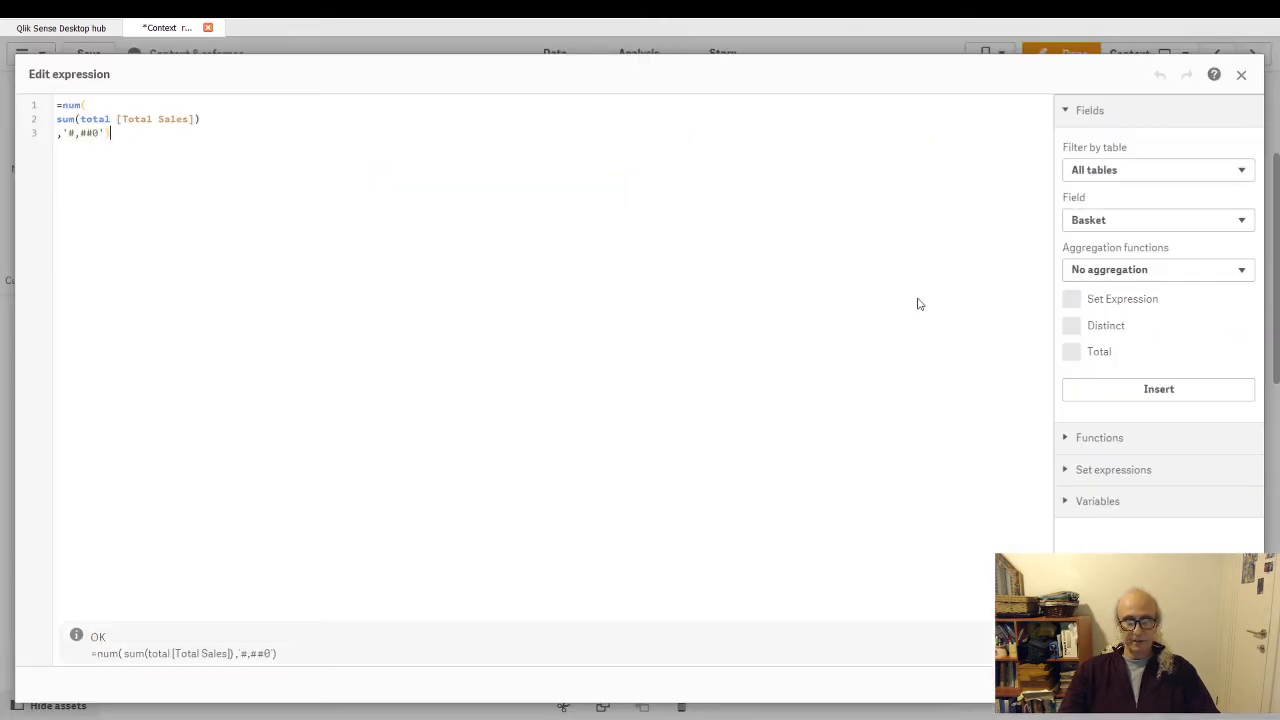
{"action": "left_click", "coordinate": [126, 117]}
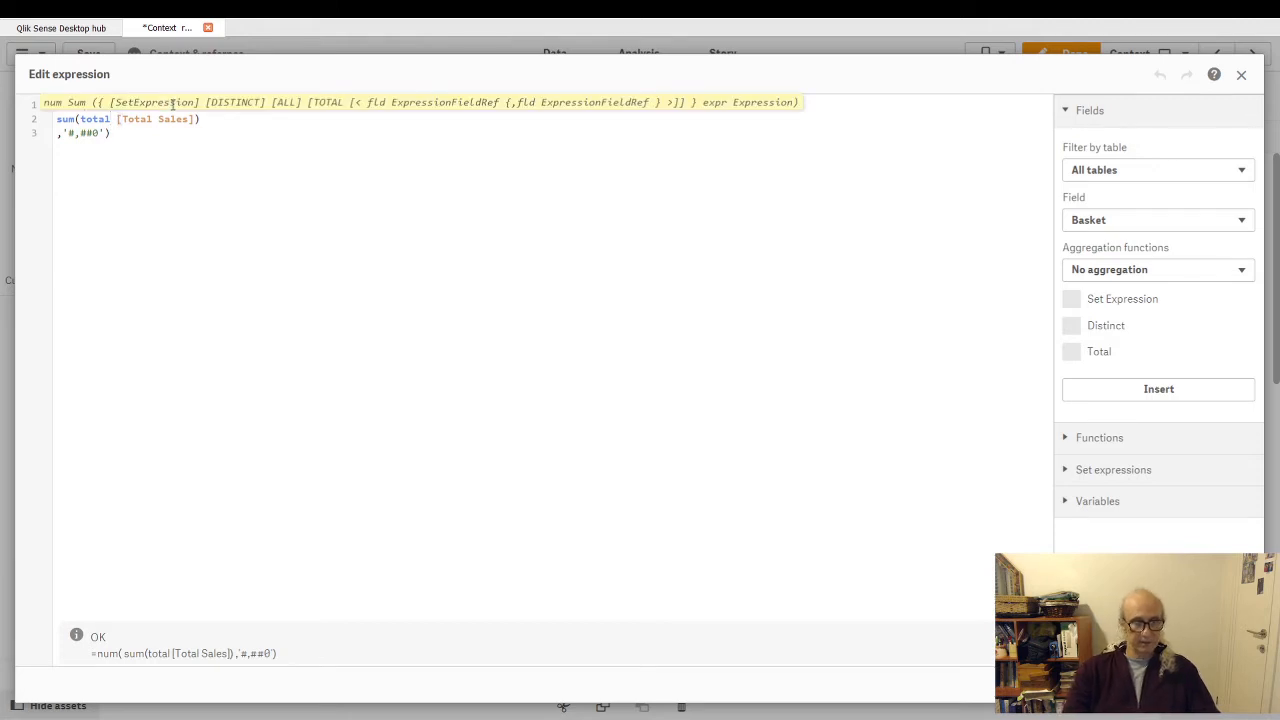
{"action": "type", "text": "<in"}
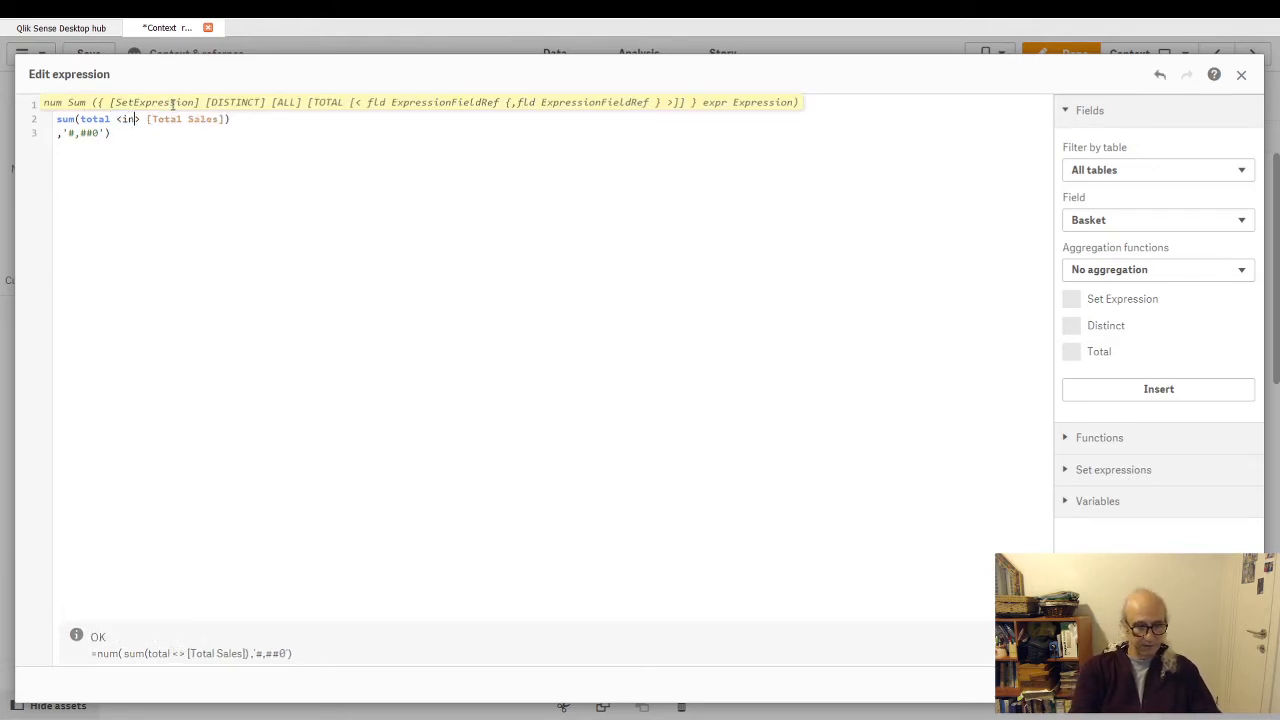
{"action": "type", "text": "d"}
{"action": "key", "text": "Down"}
{"action": "key", "text": "Down"}
{"action": "key", "text": "Down"}
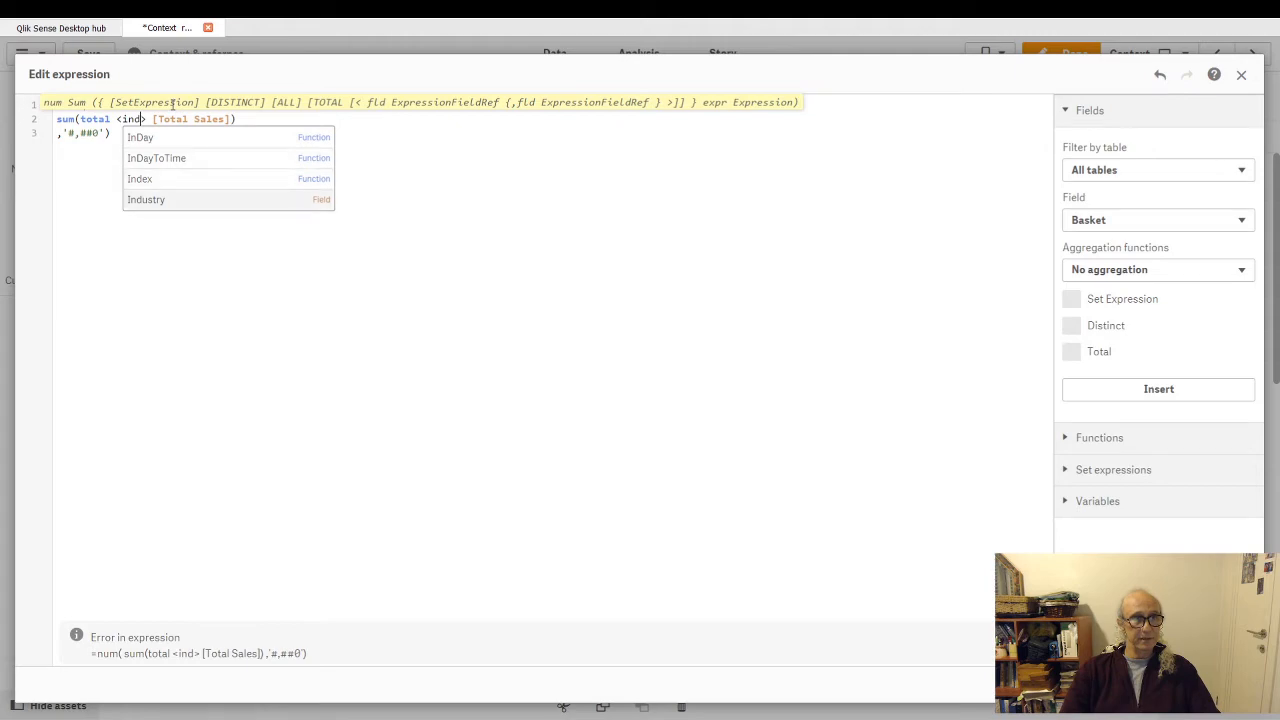
{"action": "key", "text": "Return"}
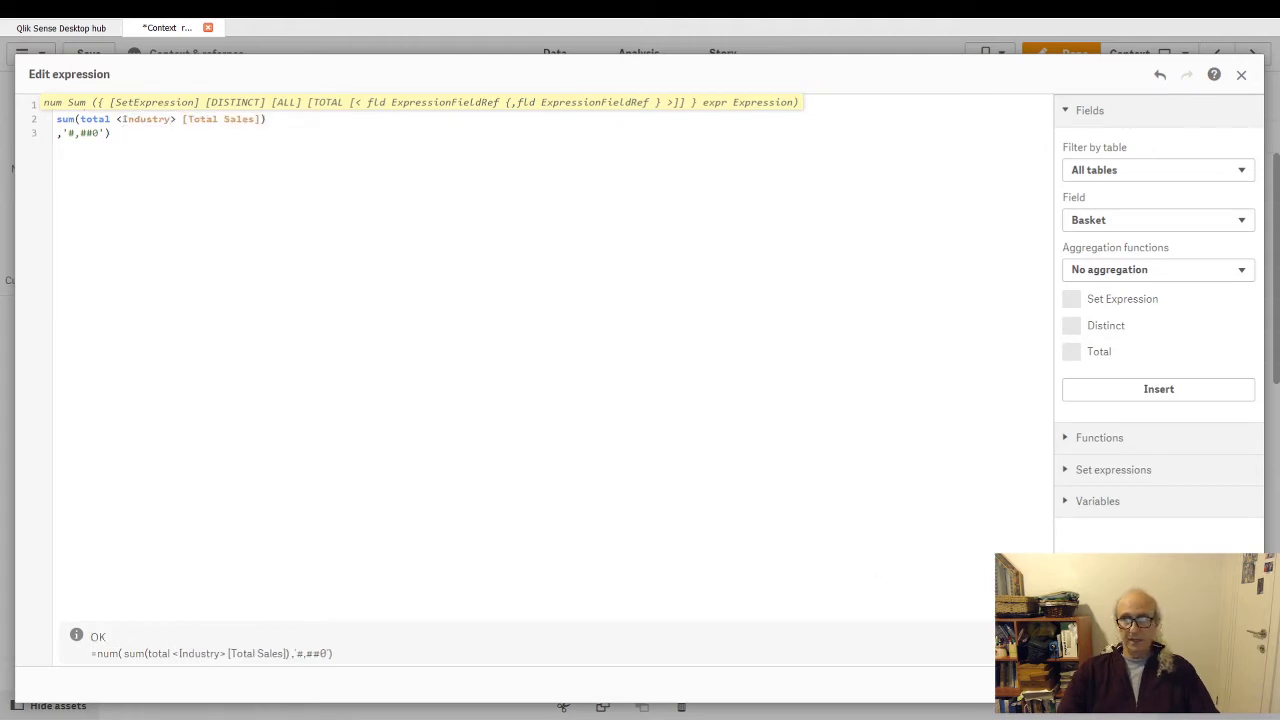
{"action": "left_click", "coordinate": [1228, 685]}
{"action": "left_click", "coordinate": [1068, 54]}
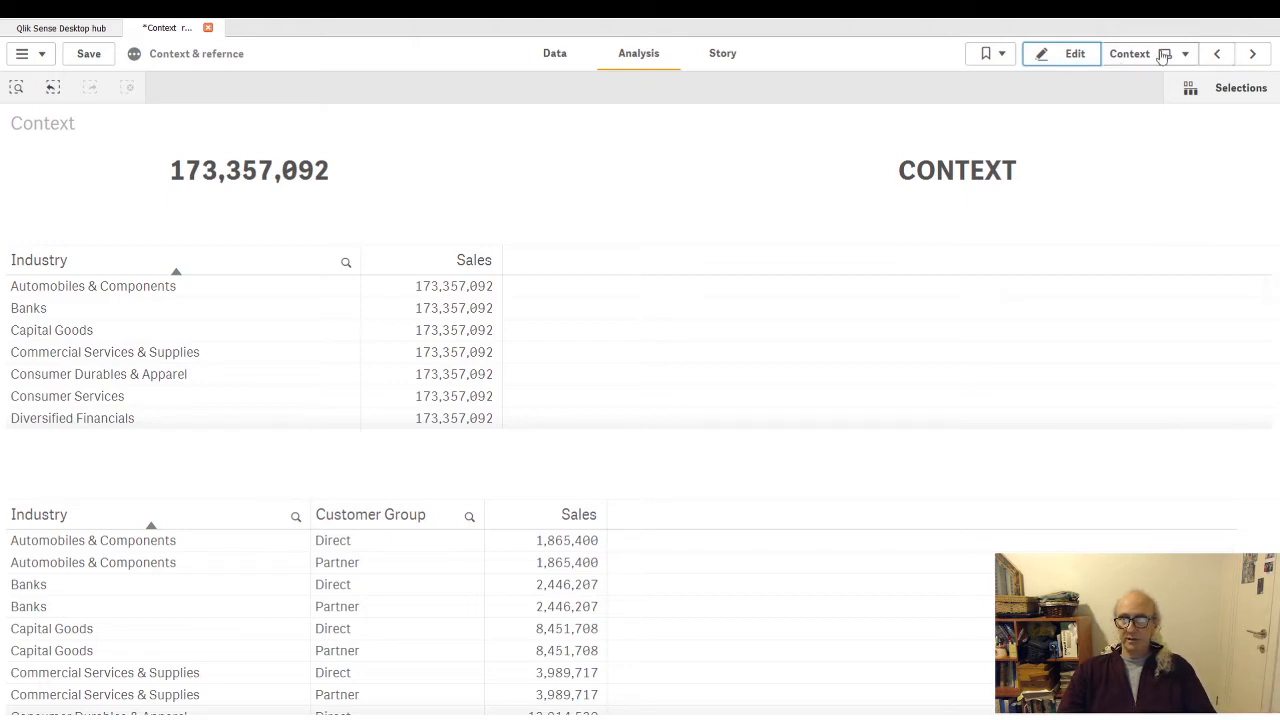
{"action": "left_click", "coordinate": [1252, 53]}
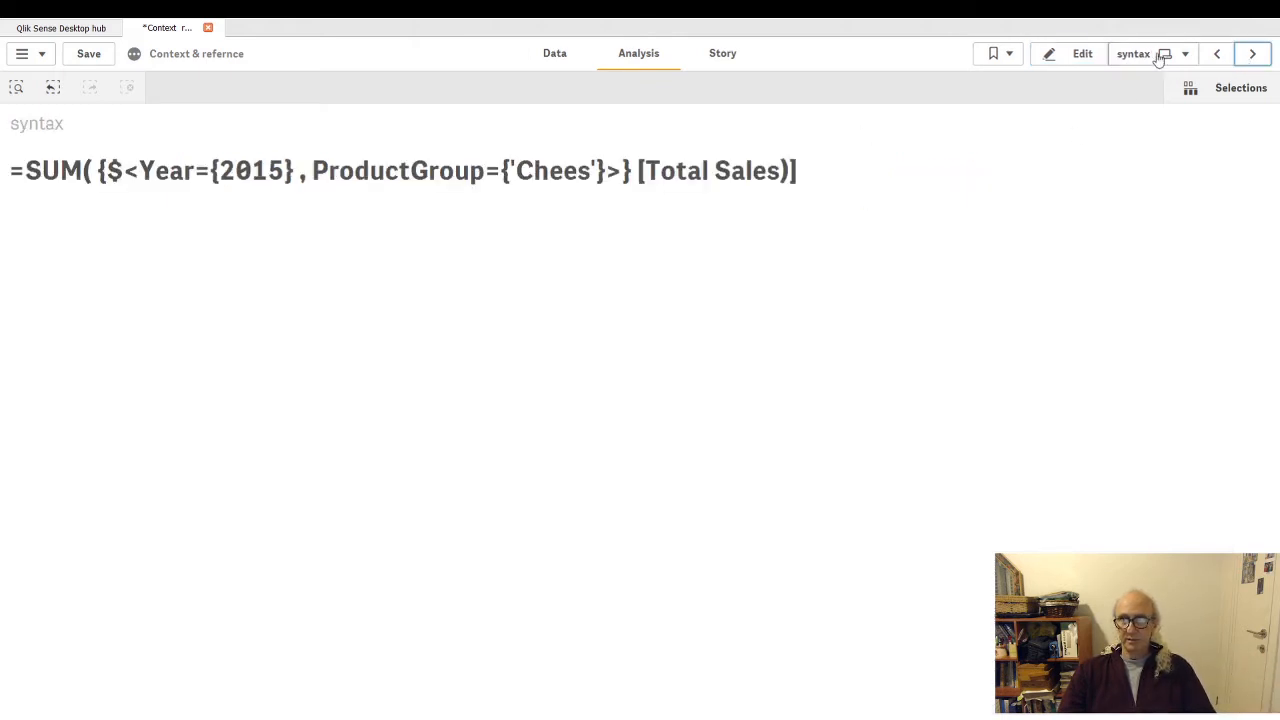
{"action": "left_click", "coordinate": [1252, 55]}
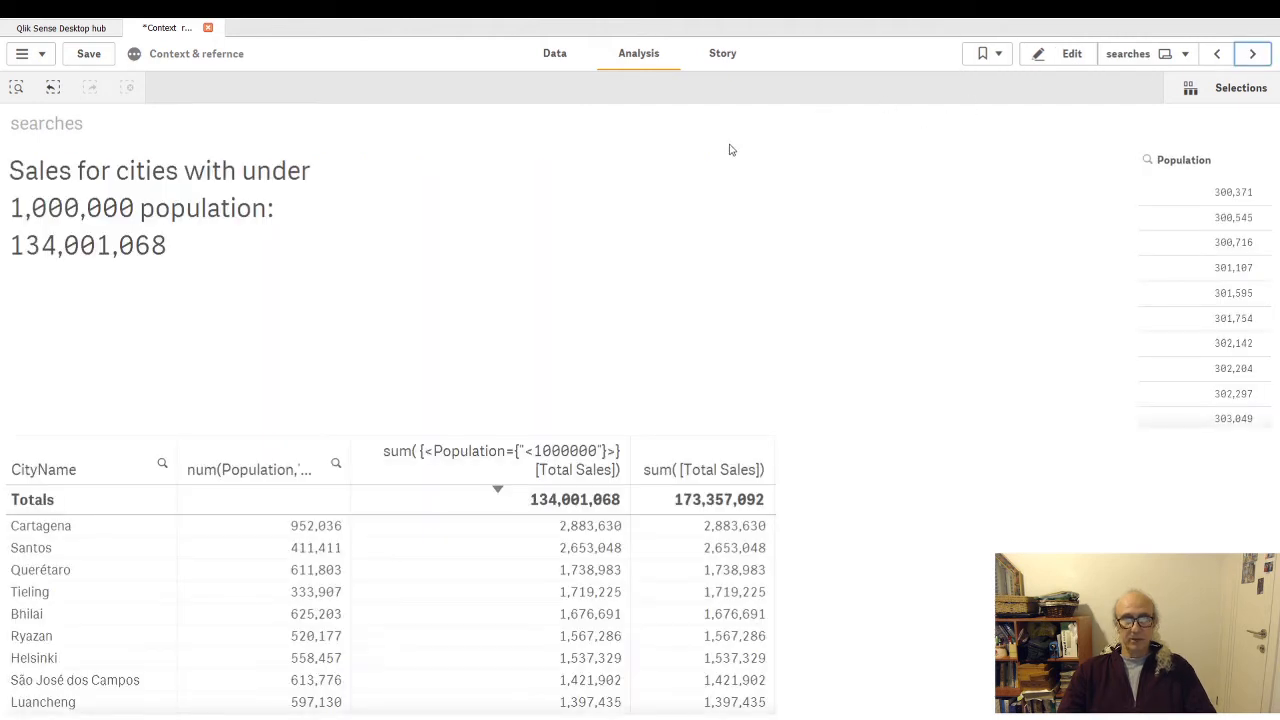
{"action": "left_click", "coordinate": [1219, 55]}
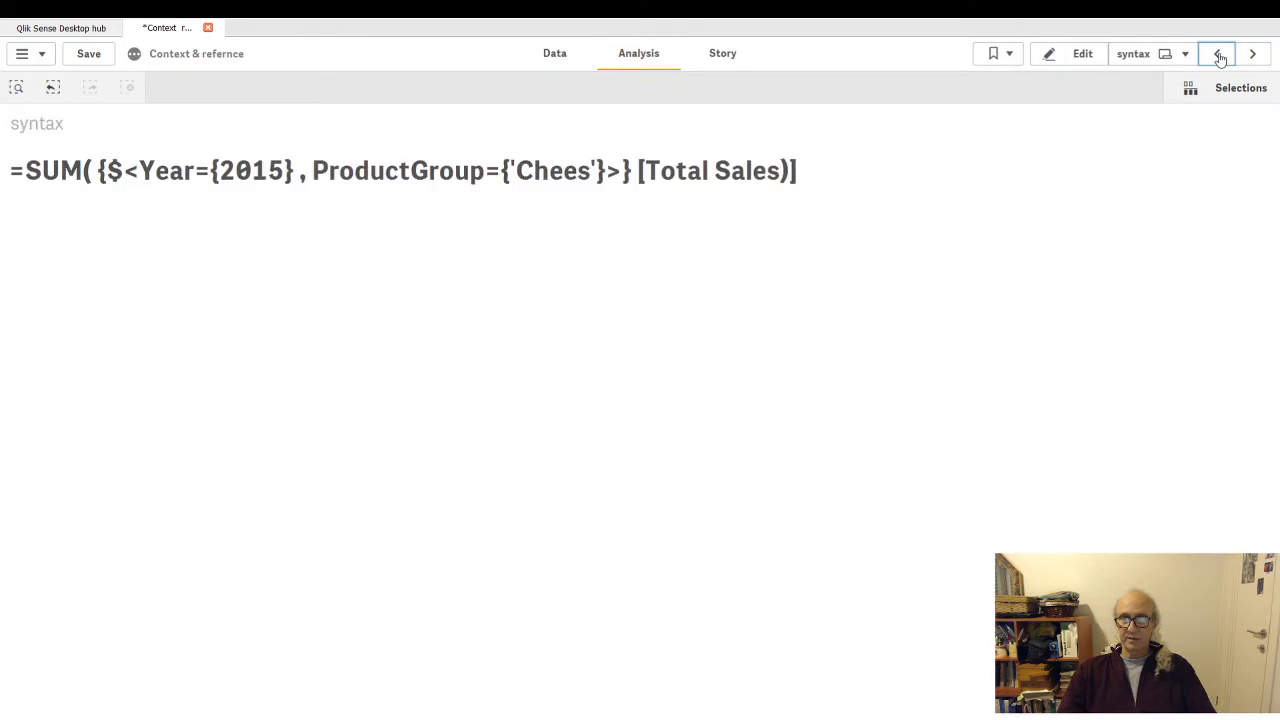
{"action": "left_click", "coordinate": [1218, 56]}
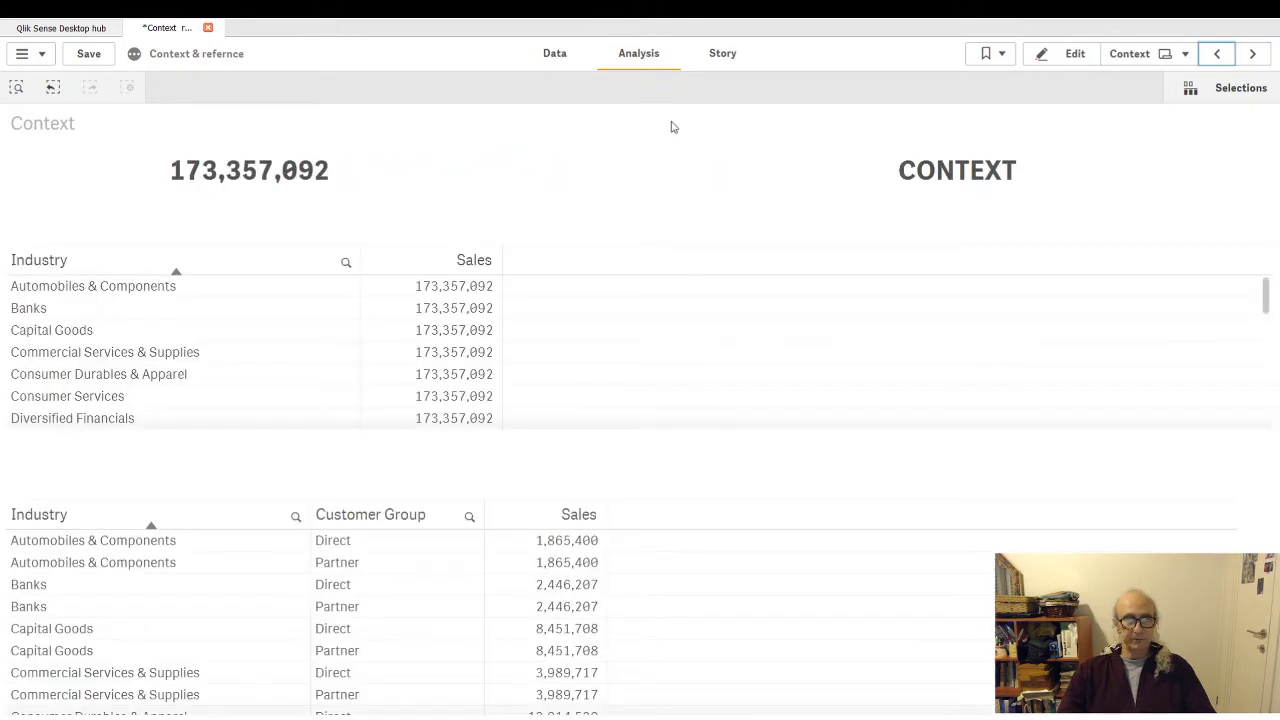
- Add a filter pane for the CityName field in the gap between the two tables and finish editing the sheet
{"action": "left_click", "coordinate": [1067, 62]}
{"action": "left_click", "coordinate": [39, 108]}
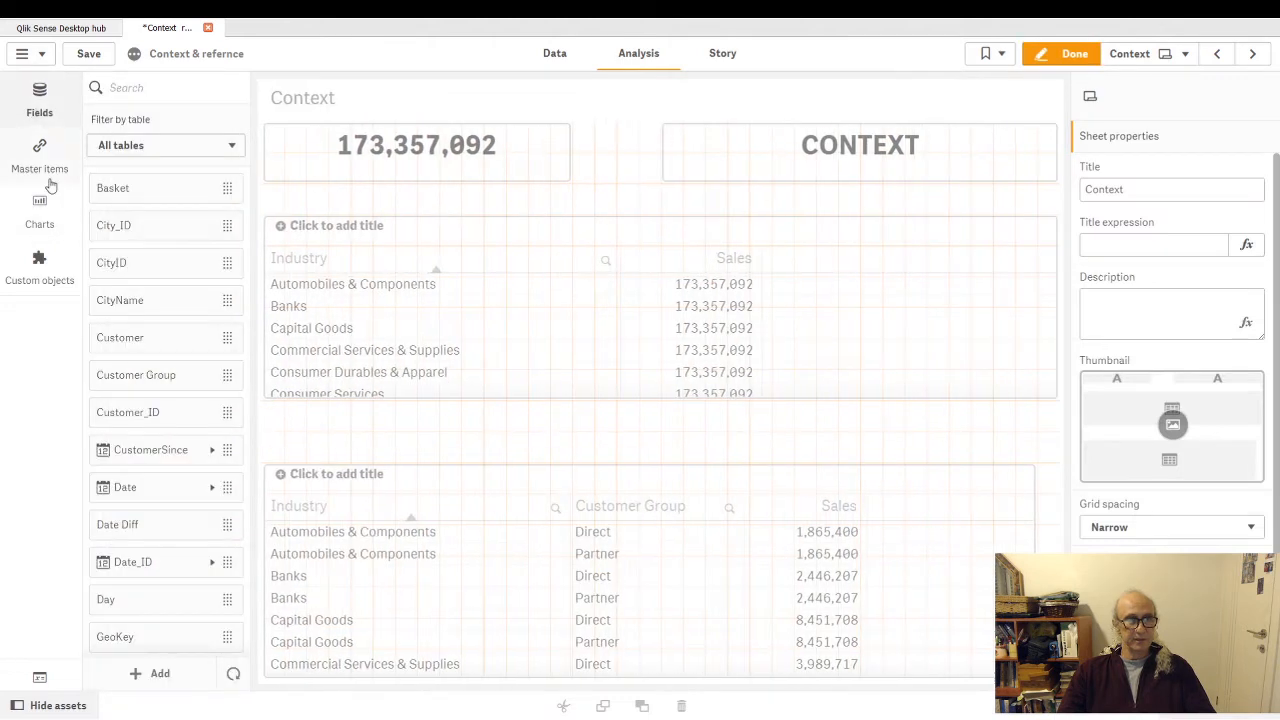
{"action": "left_click_drag", "start_coordinate": [121, 299], "coordinate": [893, 436]}
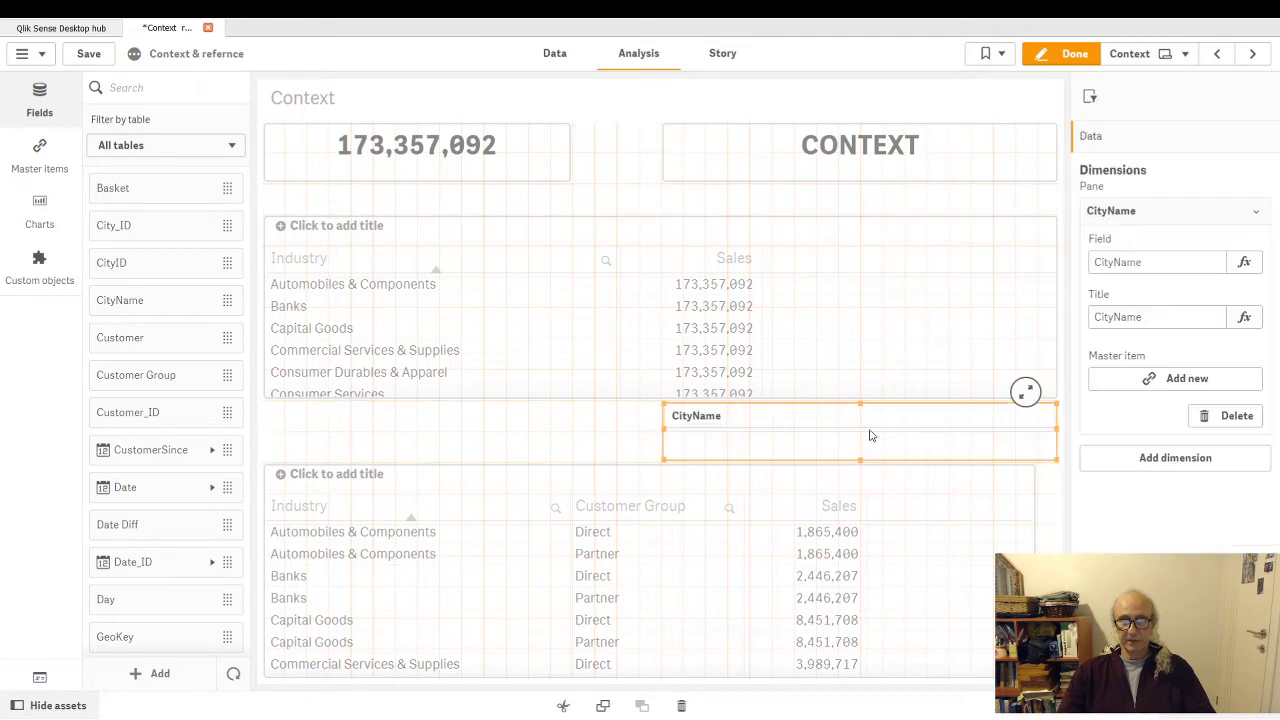
{"action": "left_click", "coordinate": [1065, 53]}
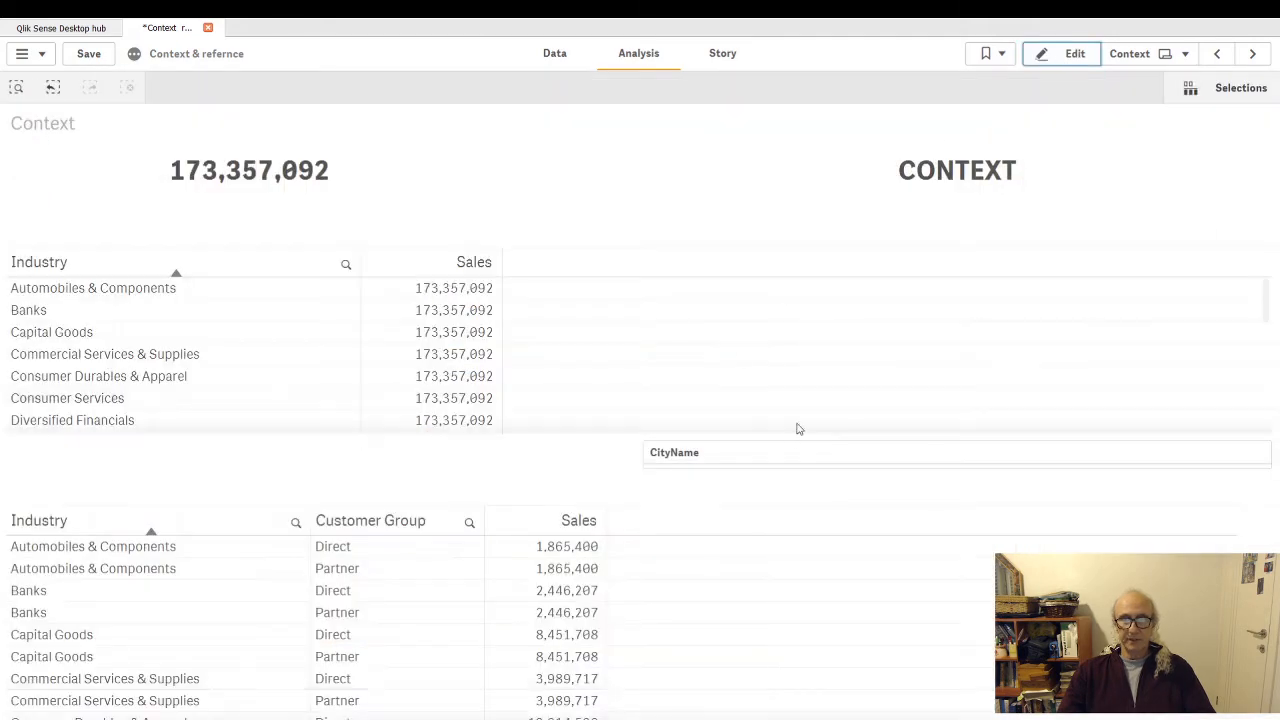
- Filter CityName to Abadan, Abeokuta, Abidjan and Abomey-Calavi, and review the list of selected cities
{"action": "left_click", "coordinate": [879, 458]}
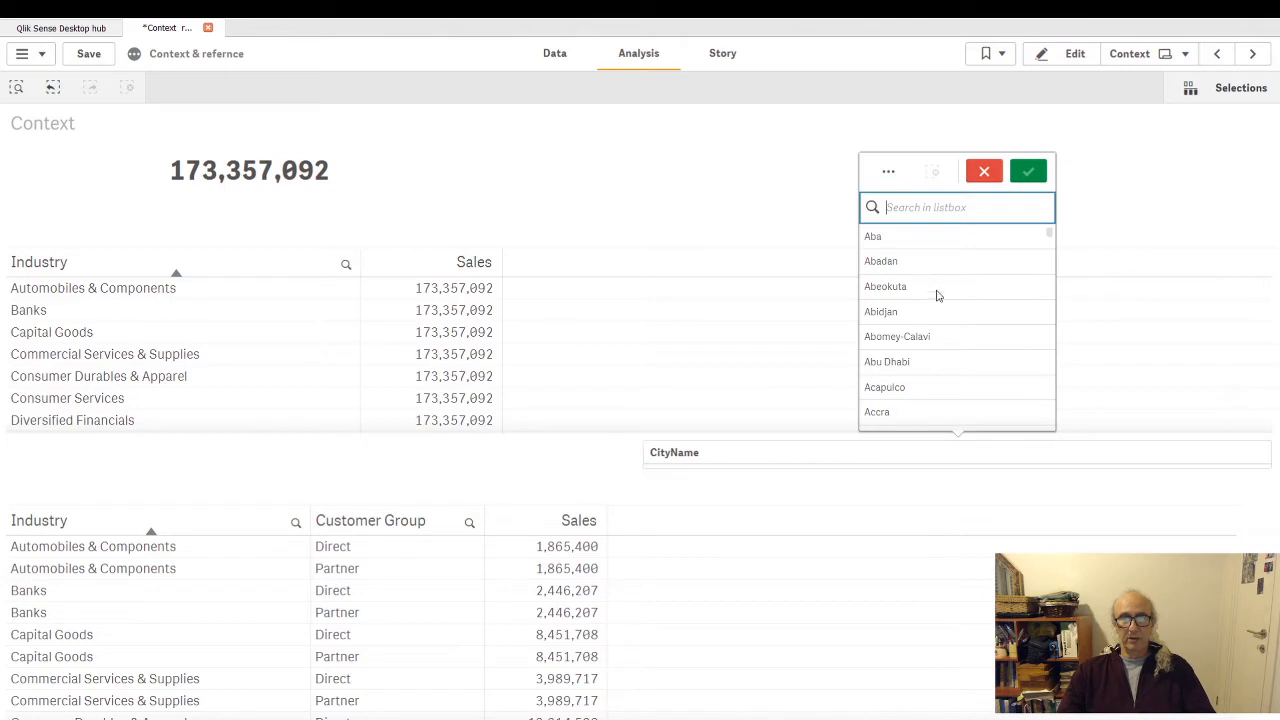
{"action": "left_click_drag", "start_coordinate": [922, 263], "coordinate": [940, 340]}
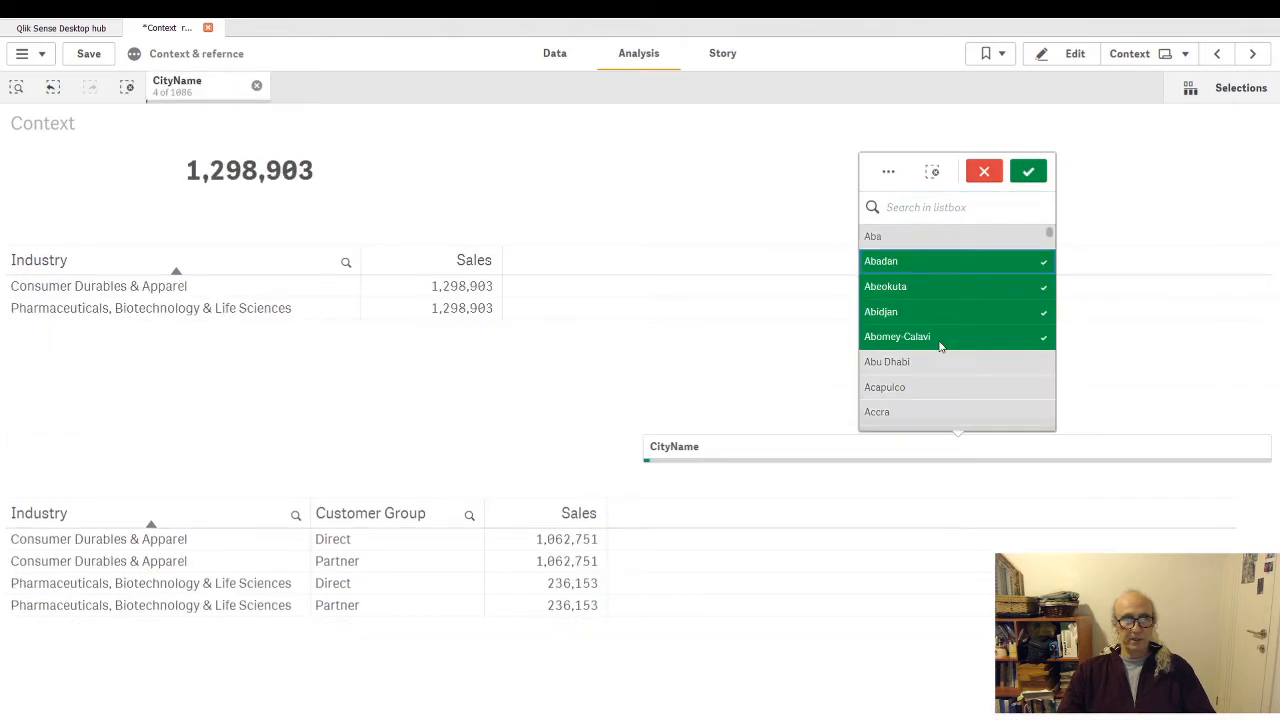
{"action": "left_click", "coordinate": [1028, 171]}
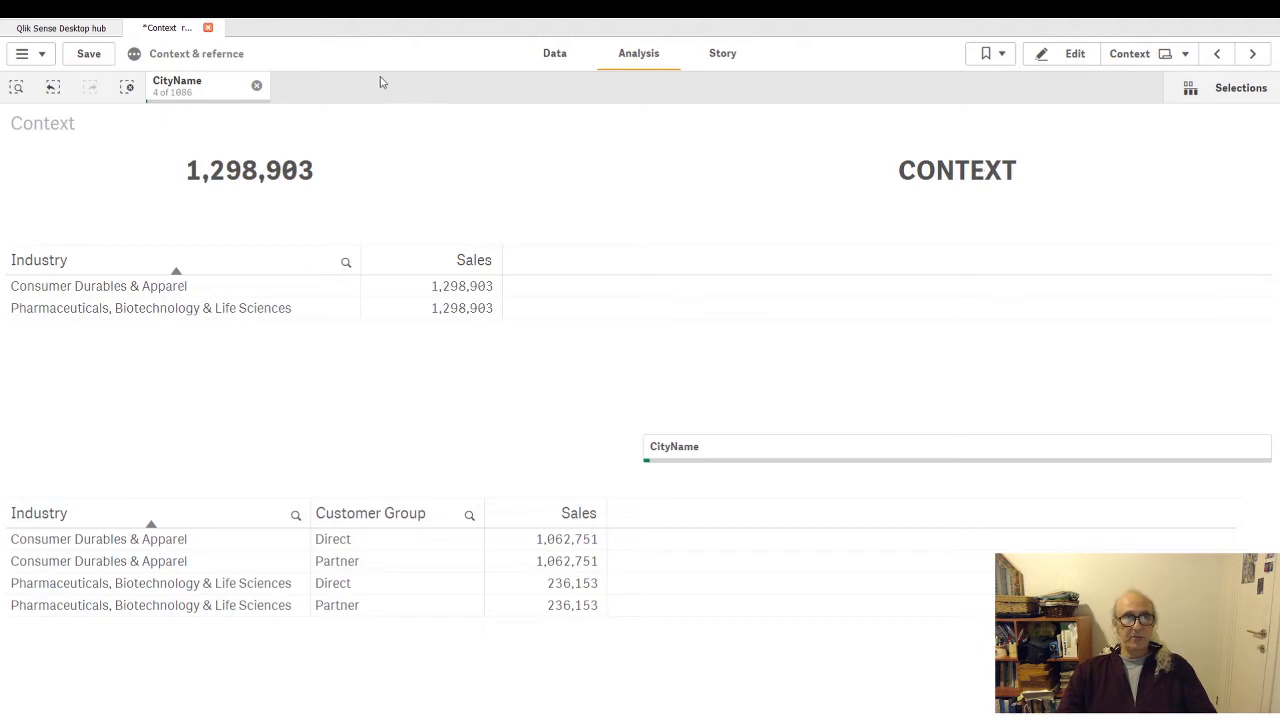
{"action": "left_click", "coordinate": [196, 92]}
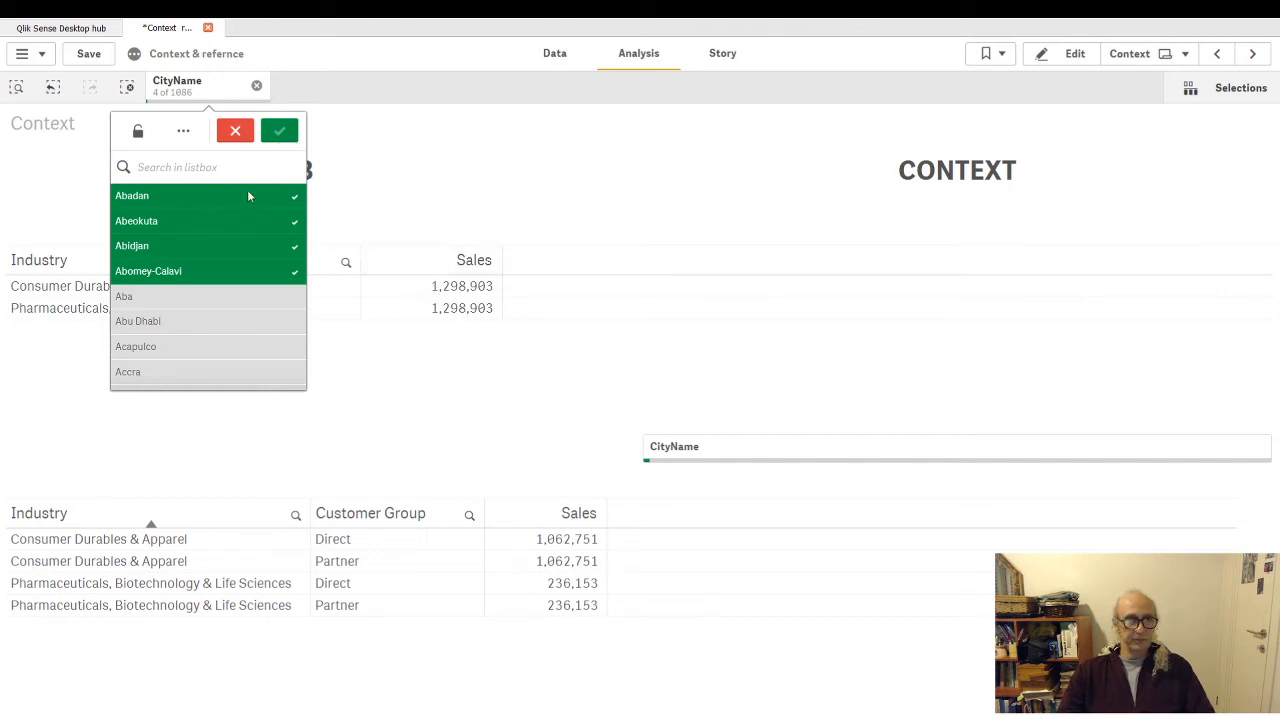
{"action": "left_click", "coordinate": [235, 131]}
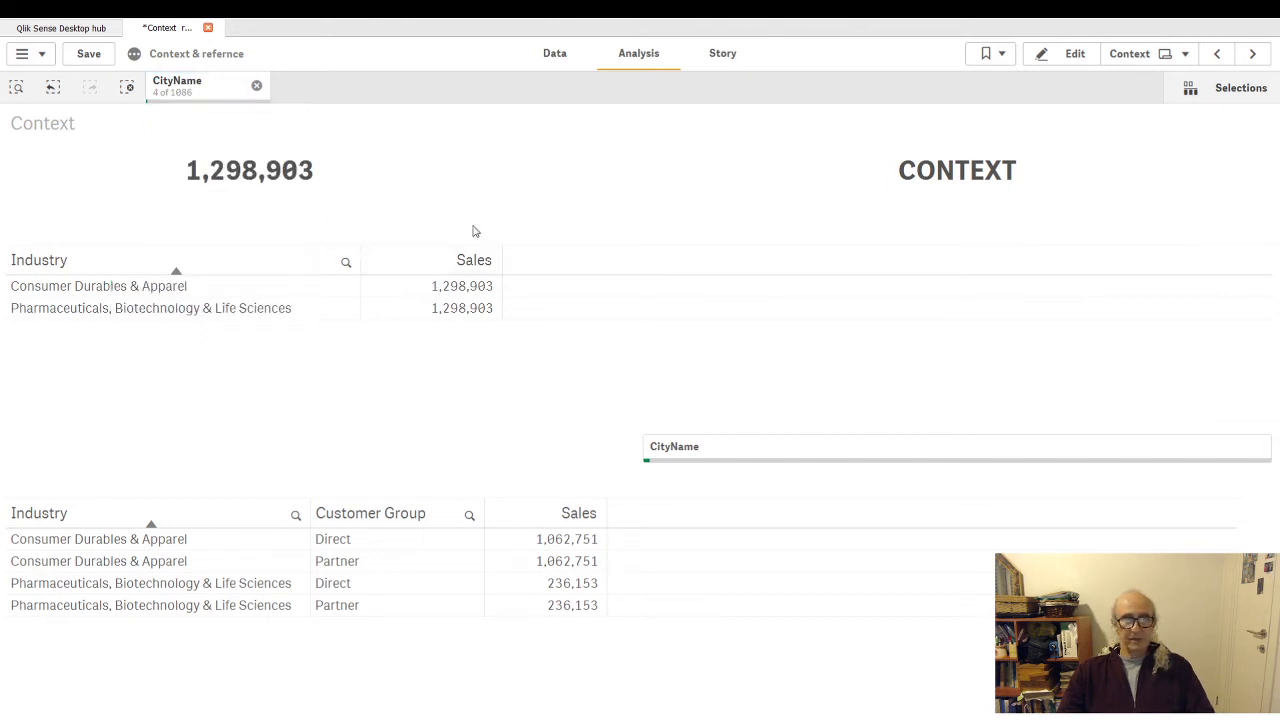
- Find the Total Sales field by searching for "tot" and add it as a filter pane beside the CityName filter pane
{"action": "left_click", "coordinate": [1075, 53]}
{"action": "scroll", "coordinate": [165, 449], "scroll_direction": "down", "scroll_amount": 5}
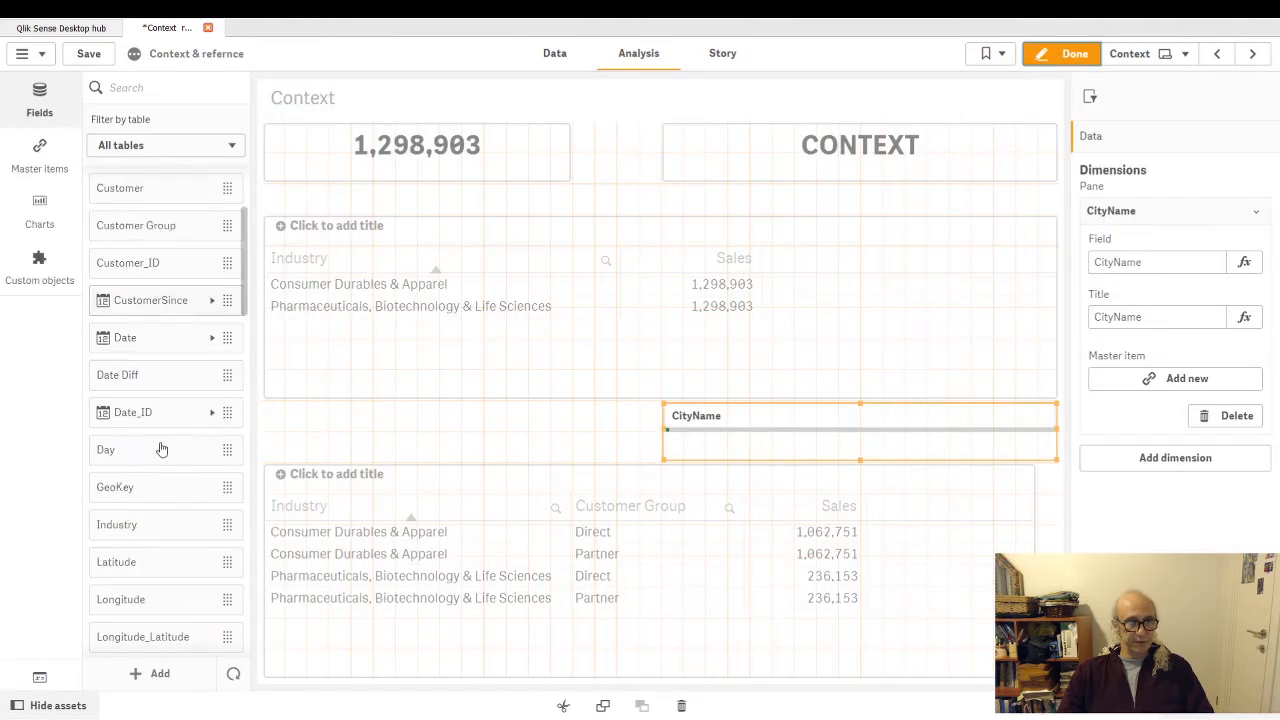
{"action": "scroll", "coordinate": [170, 443], "scroll_direction": "down", "scroll_amount": 4}
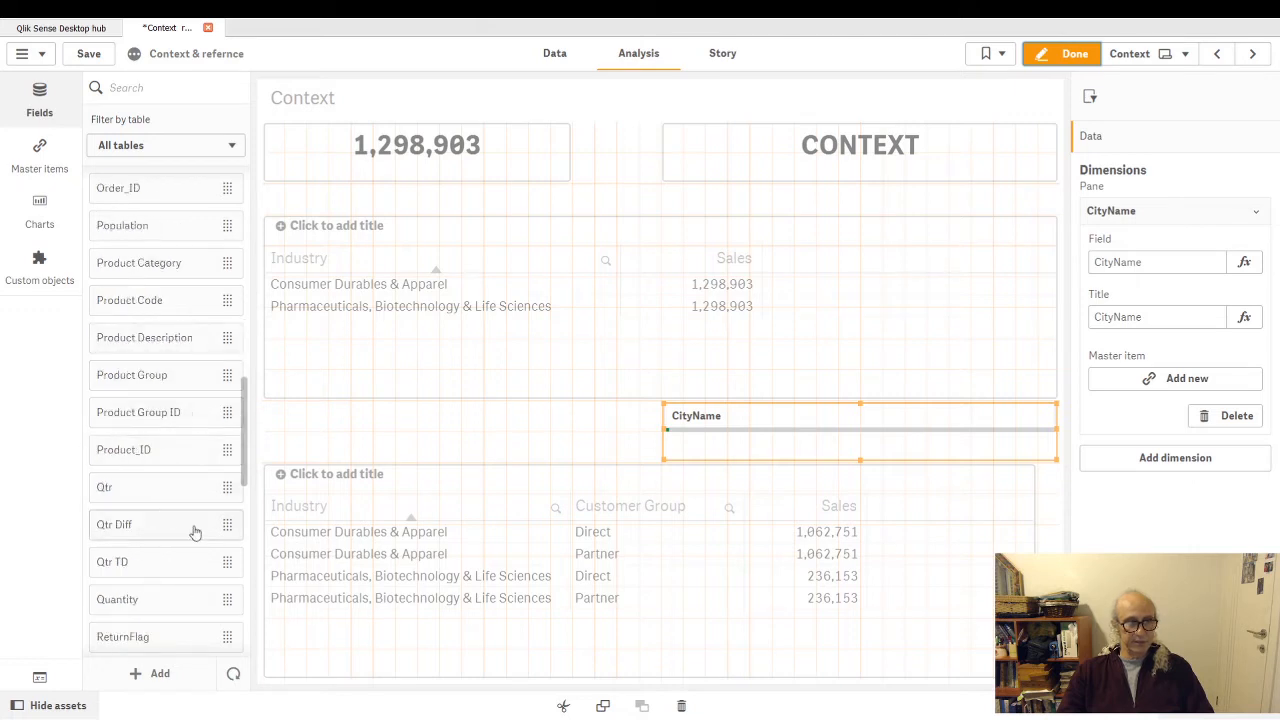
{"action": "left_click", "coordinate": [154, 88]}
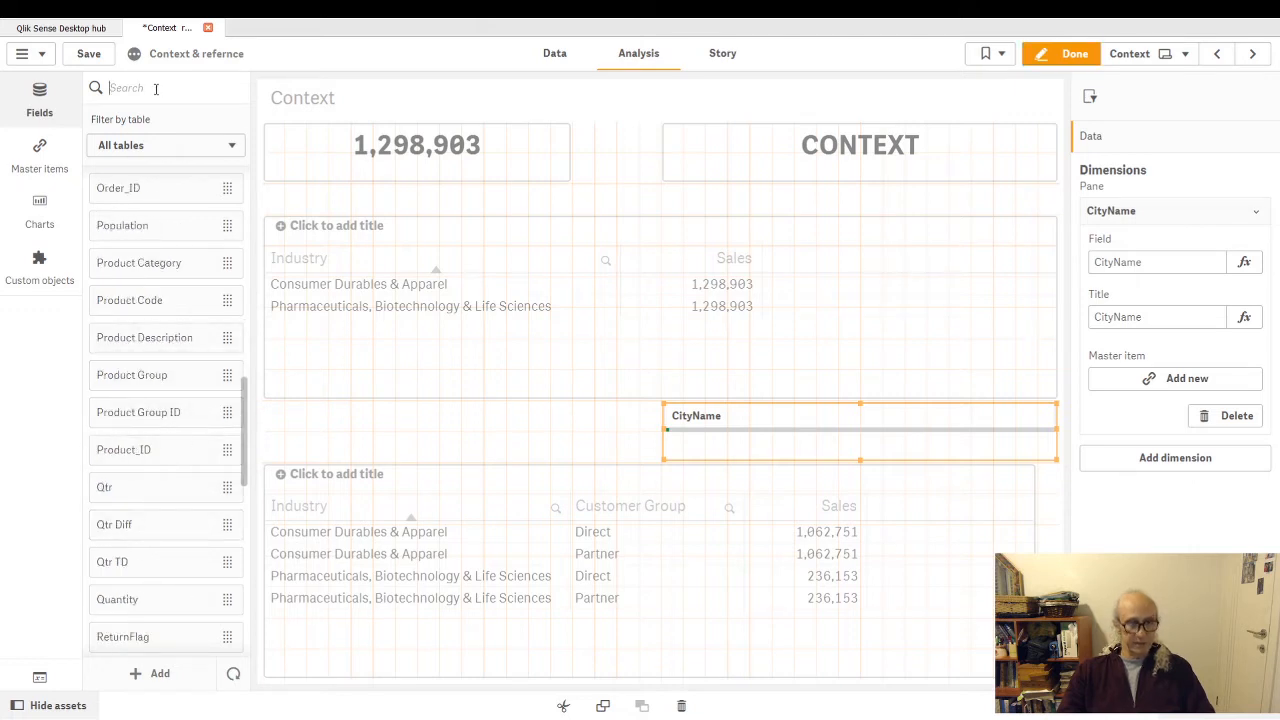
{"action": "type", "text": "tot"}
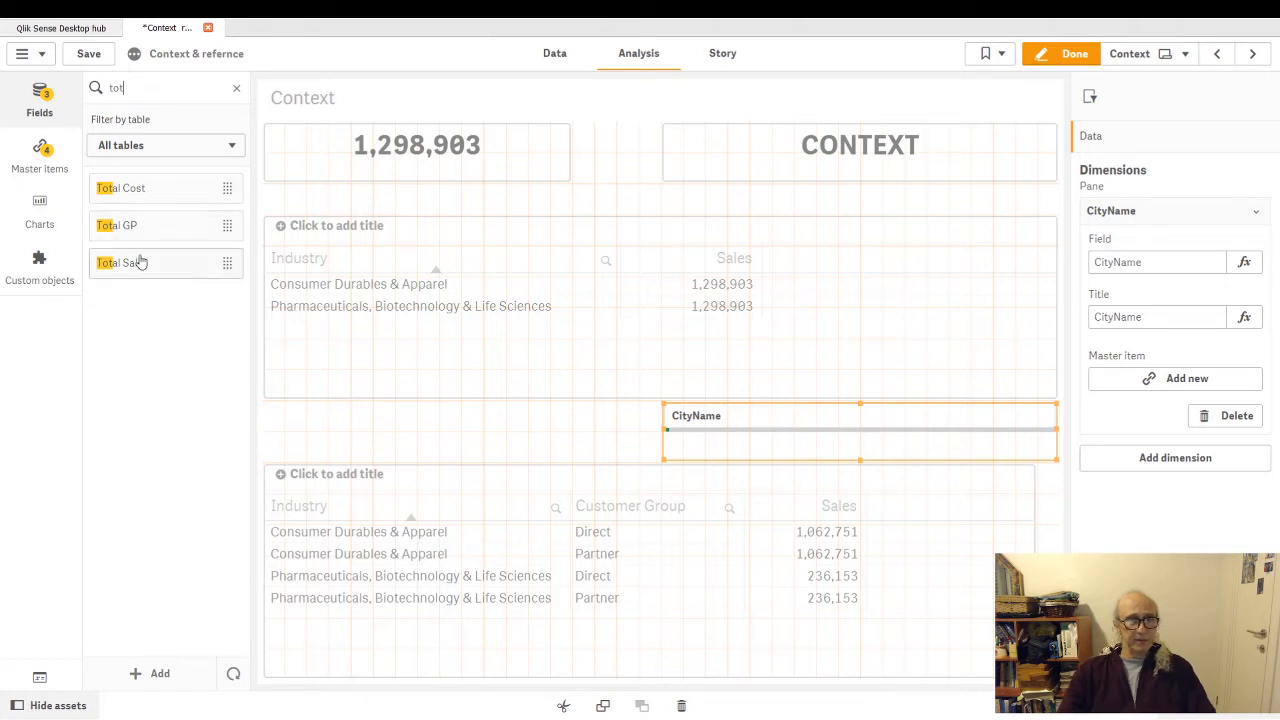
{"action": "left_click_drag", "start_coordinate": [137, 261], "coordinate": [634, 442]}
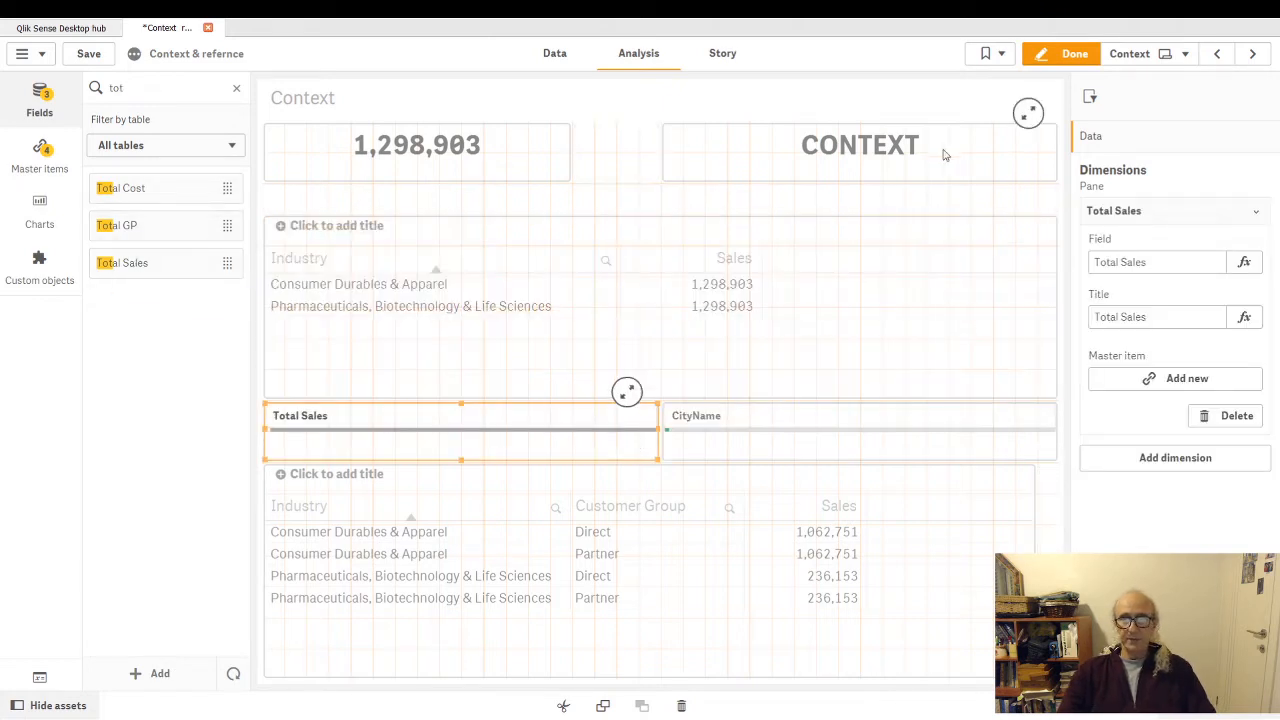
- Finish editing the sheet and look through the values listed in the Total Sales filter pane without selecting any
{"action": "left_click", "coordinate": [1050, 54]}
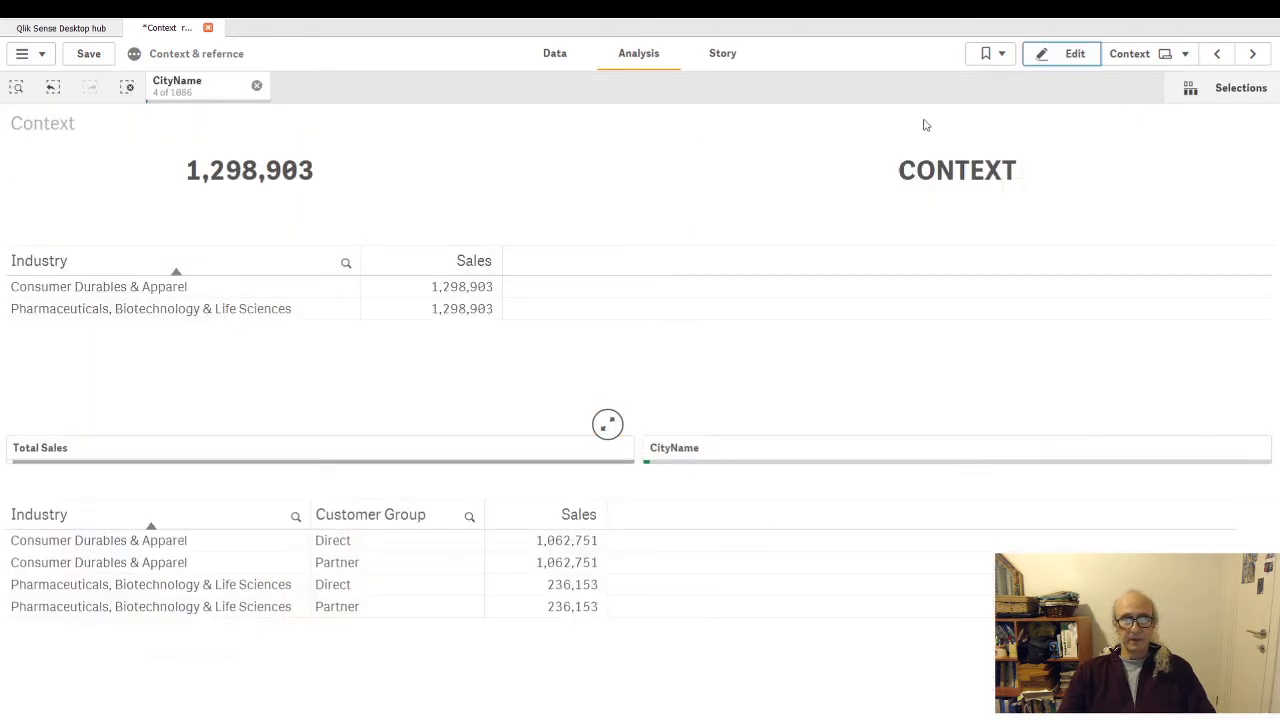
{"action": "left_click", "coordinate": [560, 449]}
{"action": "scroll", "coordinate": [334, 296], "scroll_direction": "down", "scroll_amount": 5}
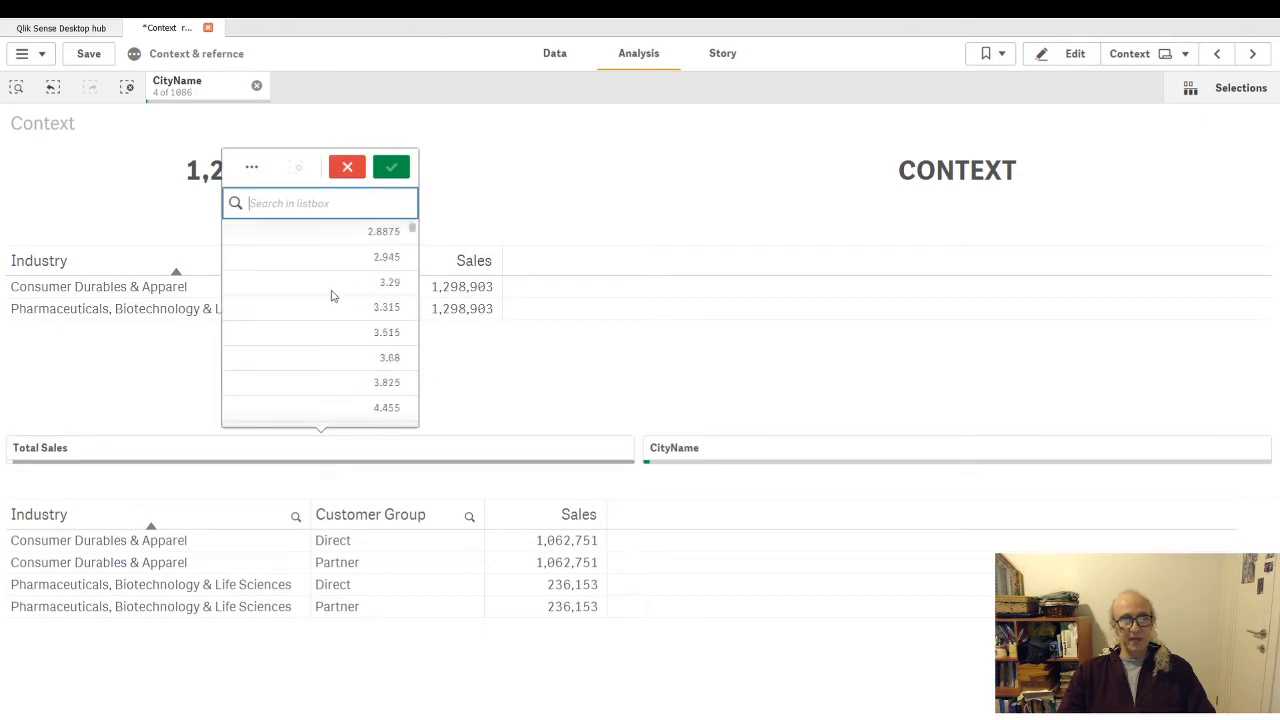
{"action": "mouse_move", "coordinate": [413, 233]}
{"action": "left_mouse_down"}
{"action": "mouse_move", "coordinate": [414, 216]}
{"action": "mouse_move", "coordinate": [417, 257]}
{"action": "left_mouse_up"}
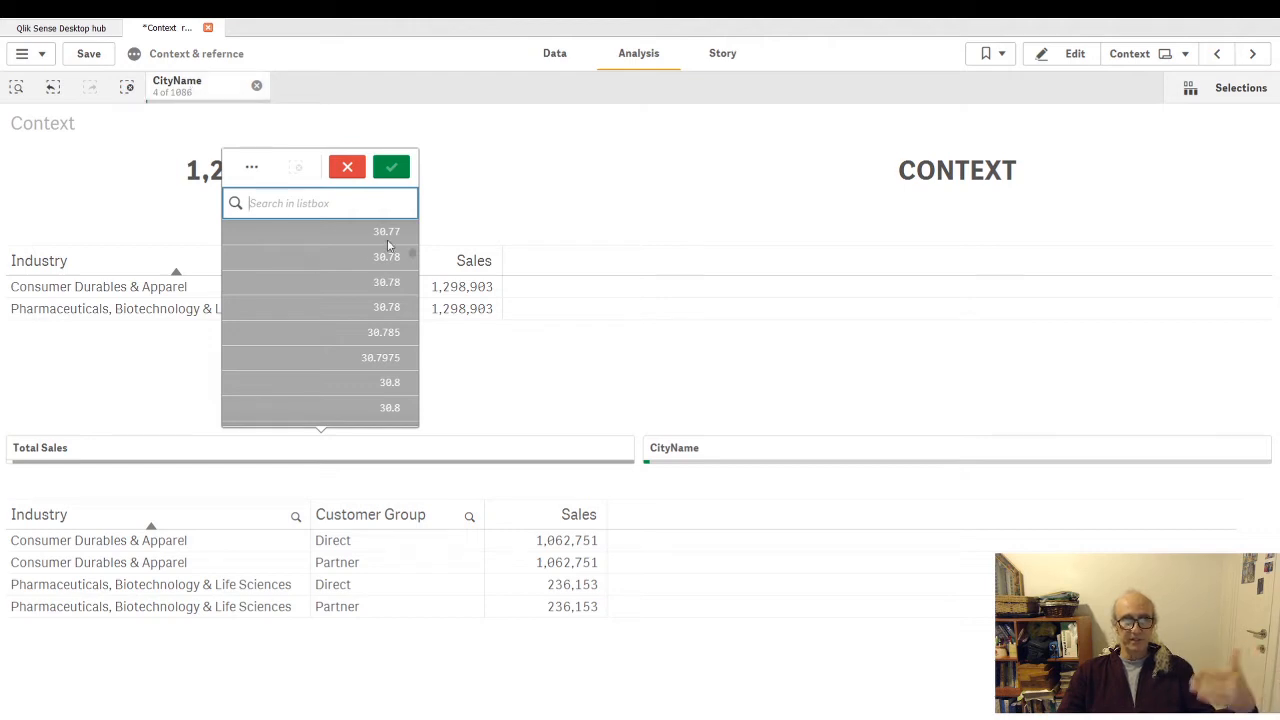
{"action": "left_click_drag", "start_coordinate": [408, 258], "coordinate": [412, 230]}
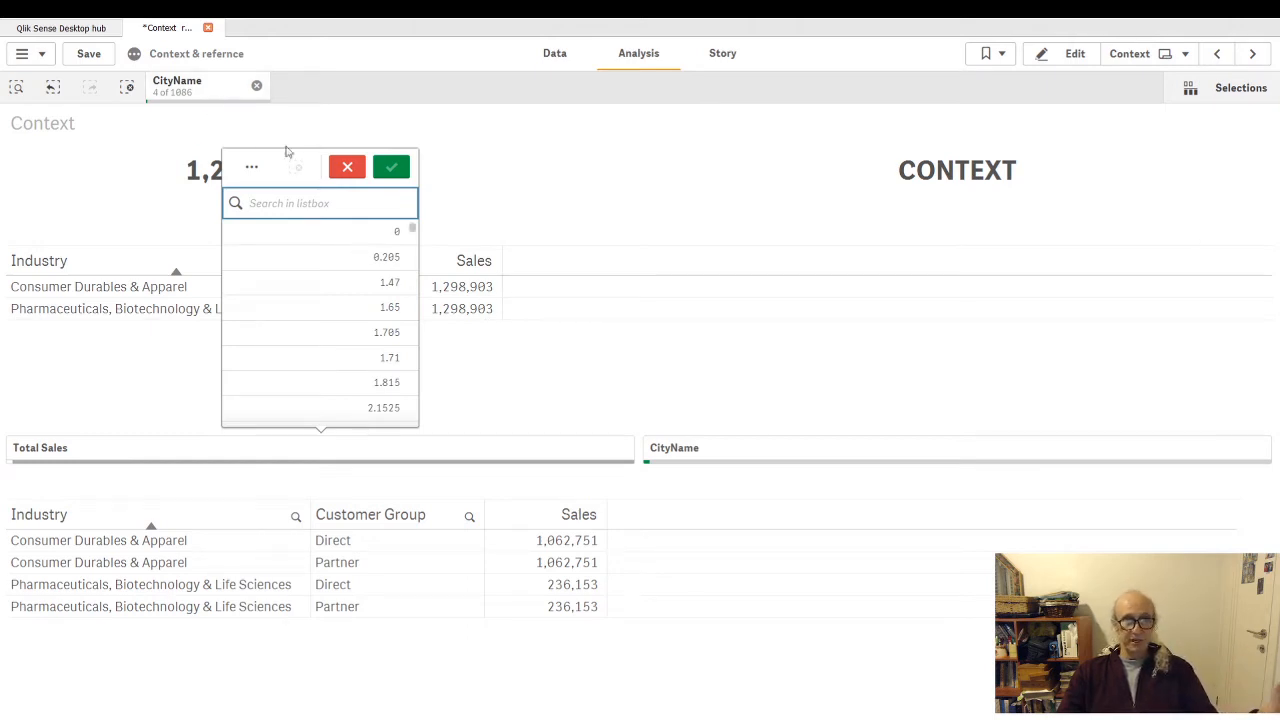
{"action": "left_click", "coordinate": [345, 171]}
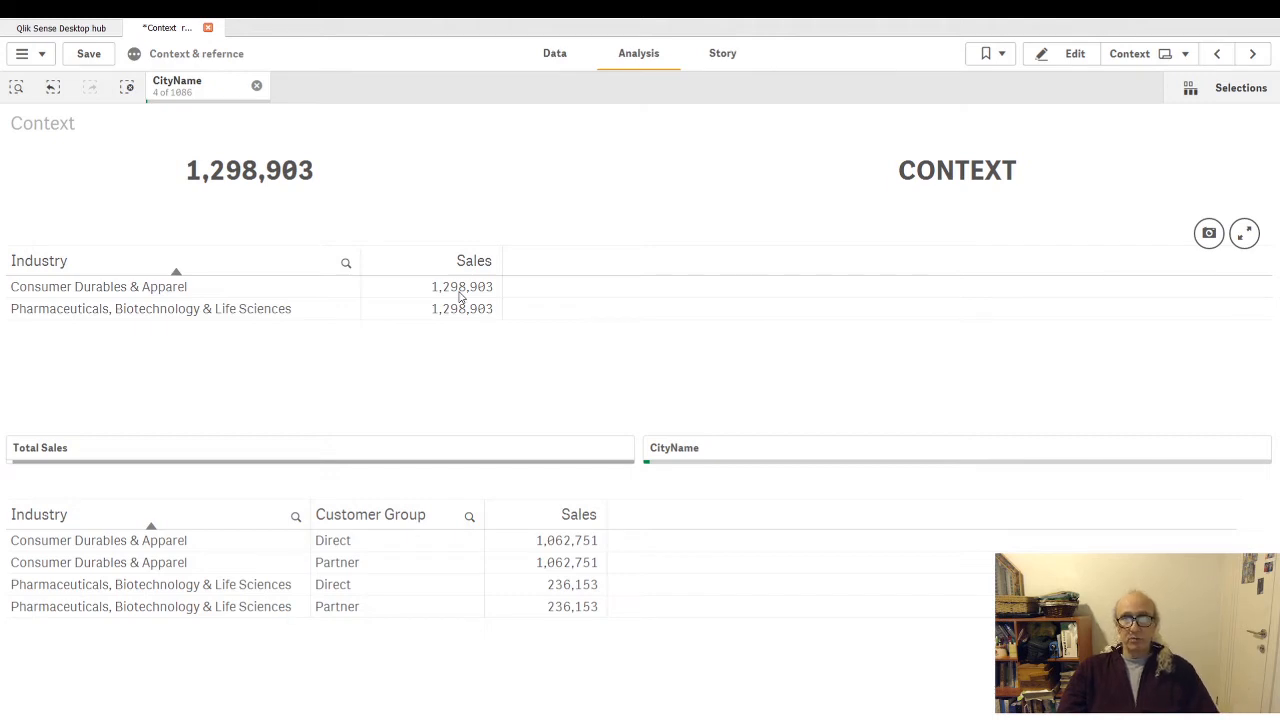
- Go to the syntax sheet, view its set expression example outside edit mode, and open the sheet for editing
{"action": "left_click", "coordinate": [1072, 53]}
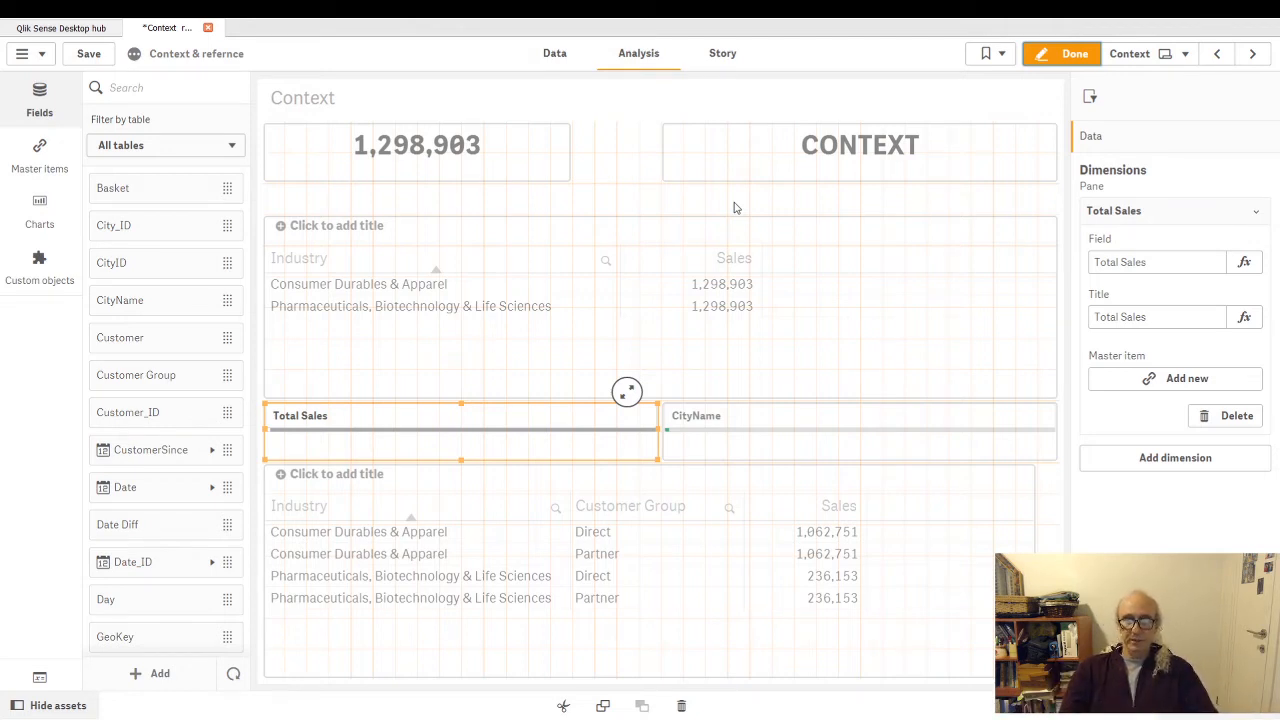
{"action": "left_click", "coordinate": [1253, 54]}
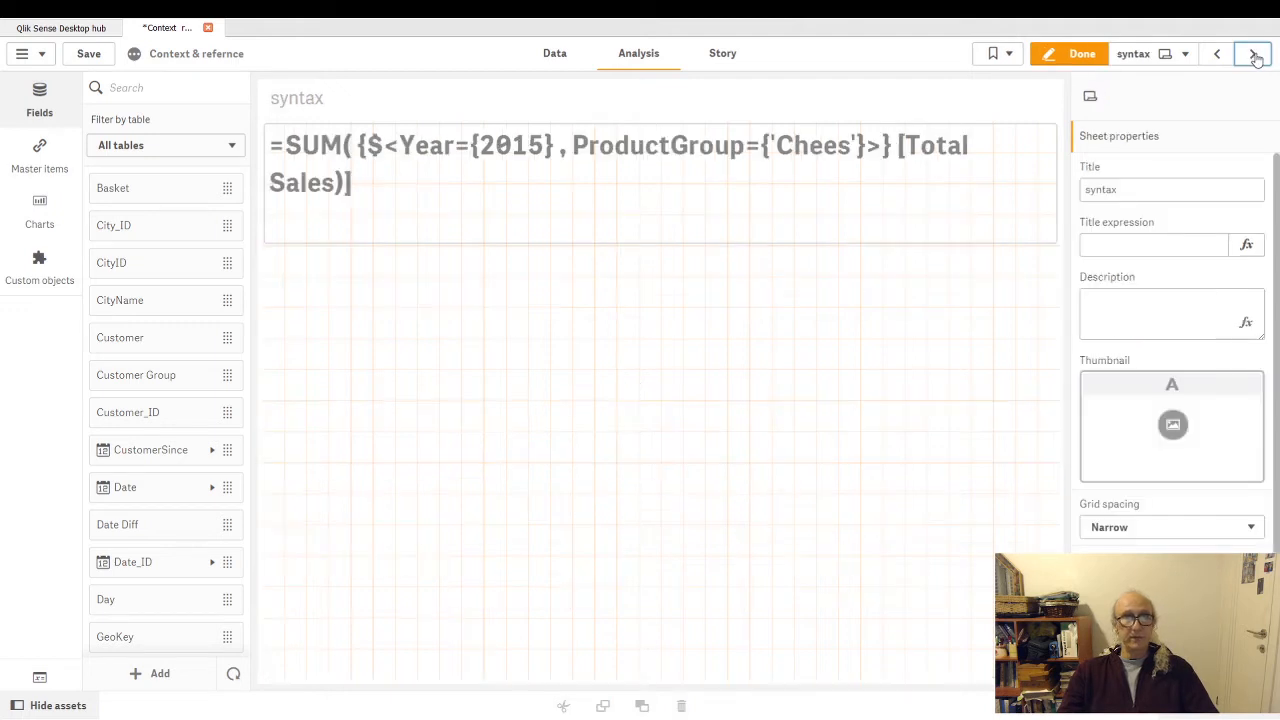
{"action": "left_click", "coordinate": [1076, 54]}
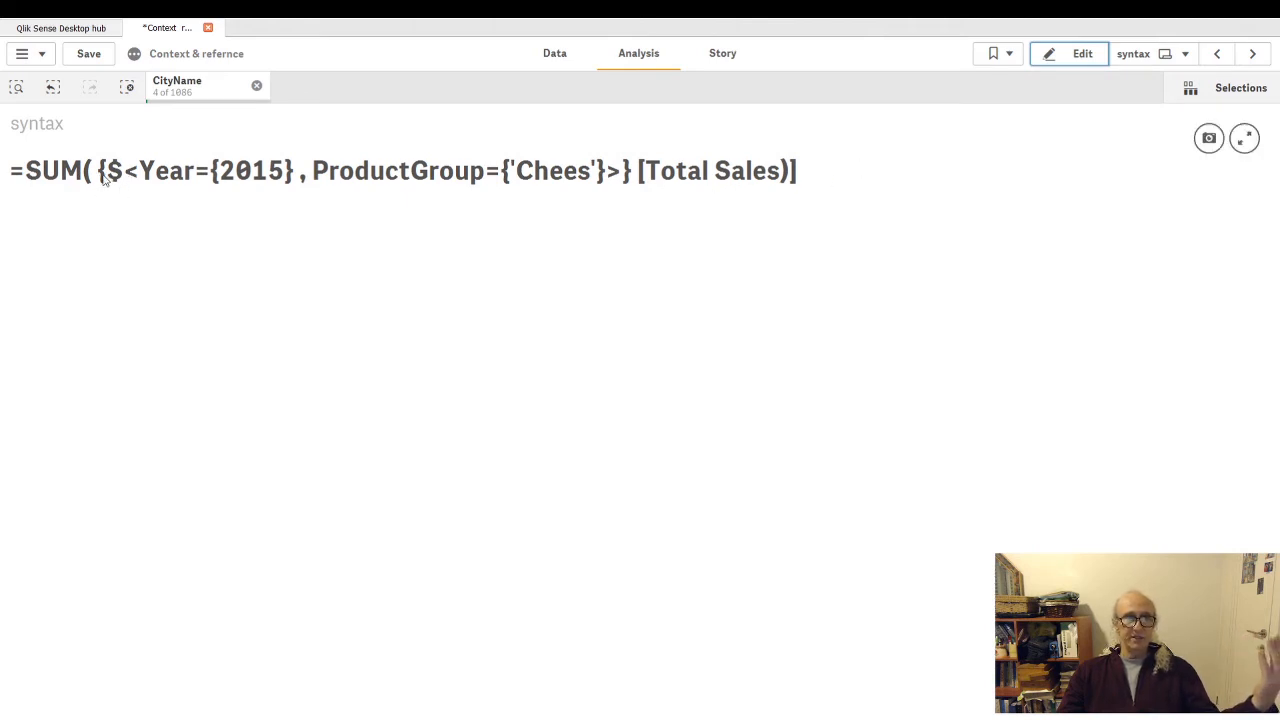
{"action": "left_click", "coordinate": [1068, 56]}
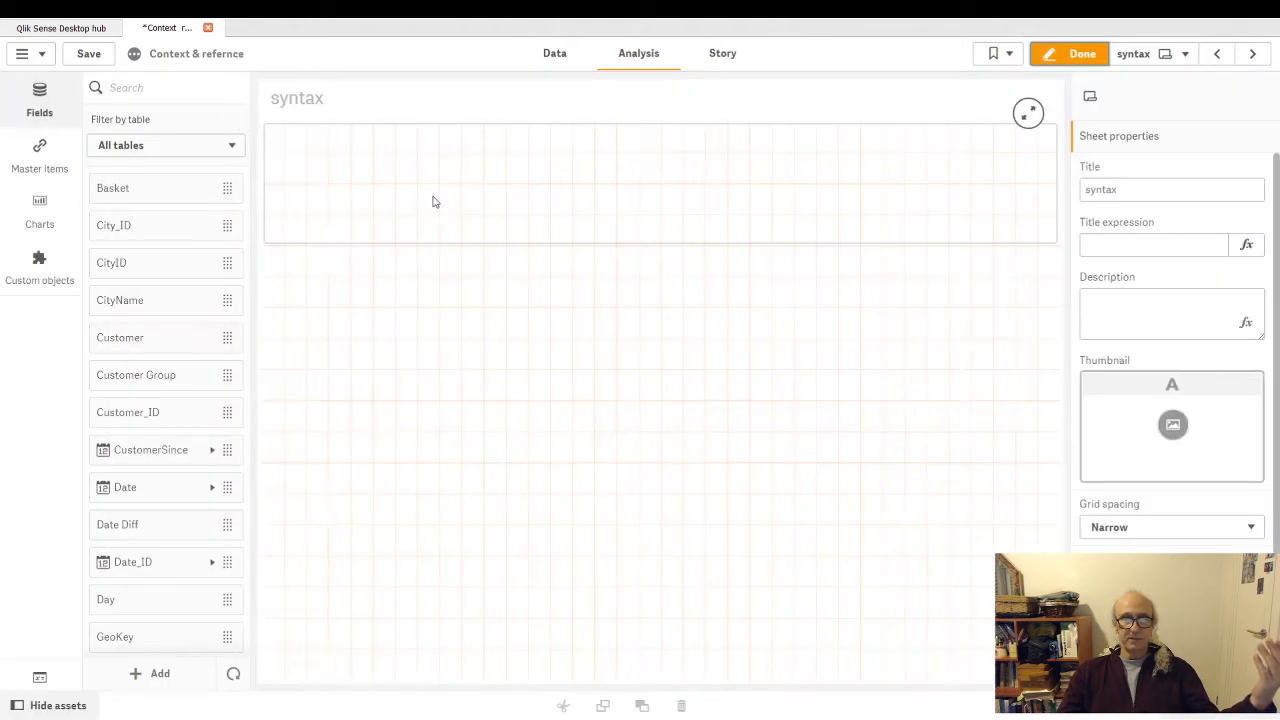
- Copy the entire SUM set expression from the text object on the syntax sheet
{"action": "left_click", "coordinate": [978, 168]}
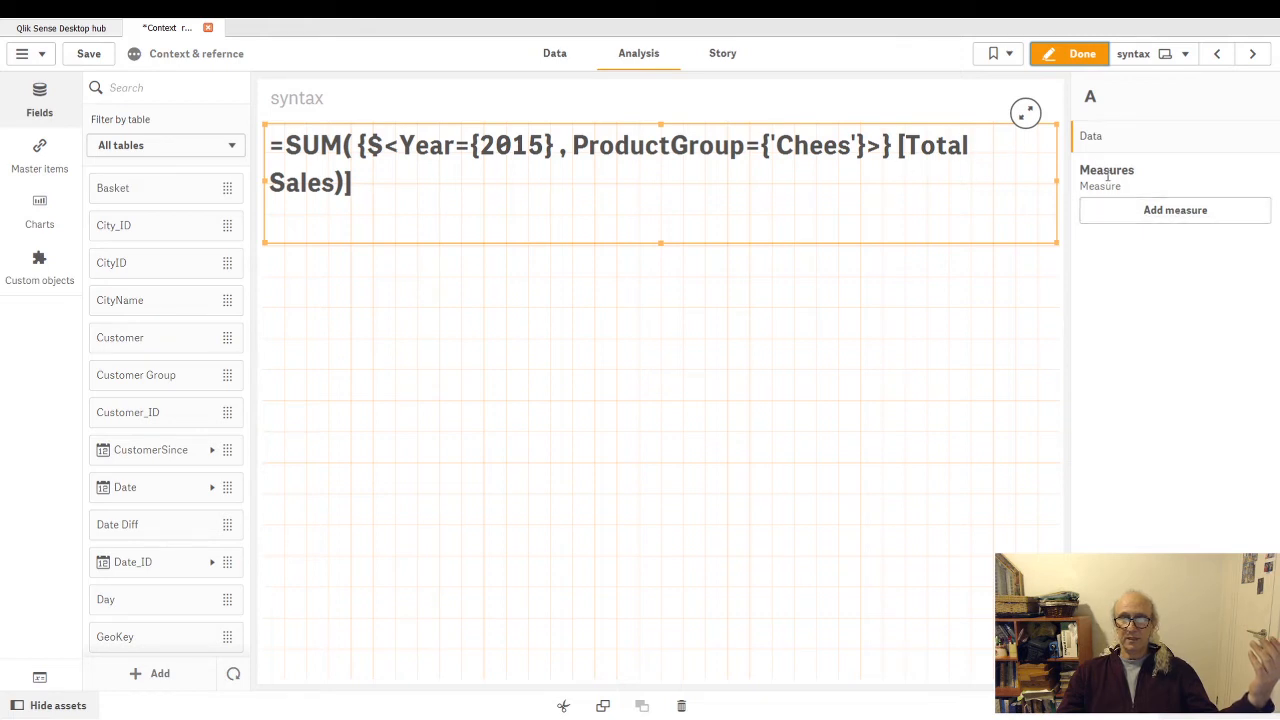
{"action": "left_click", "coordinate": [965, 147]}
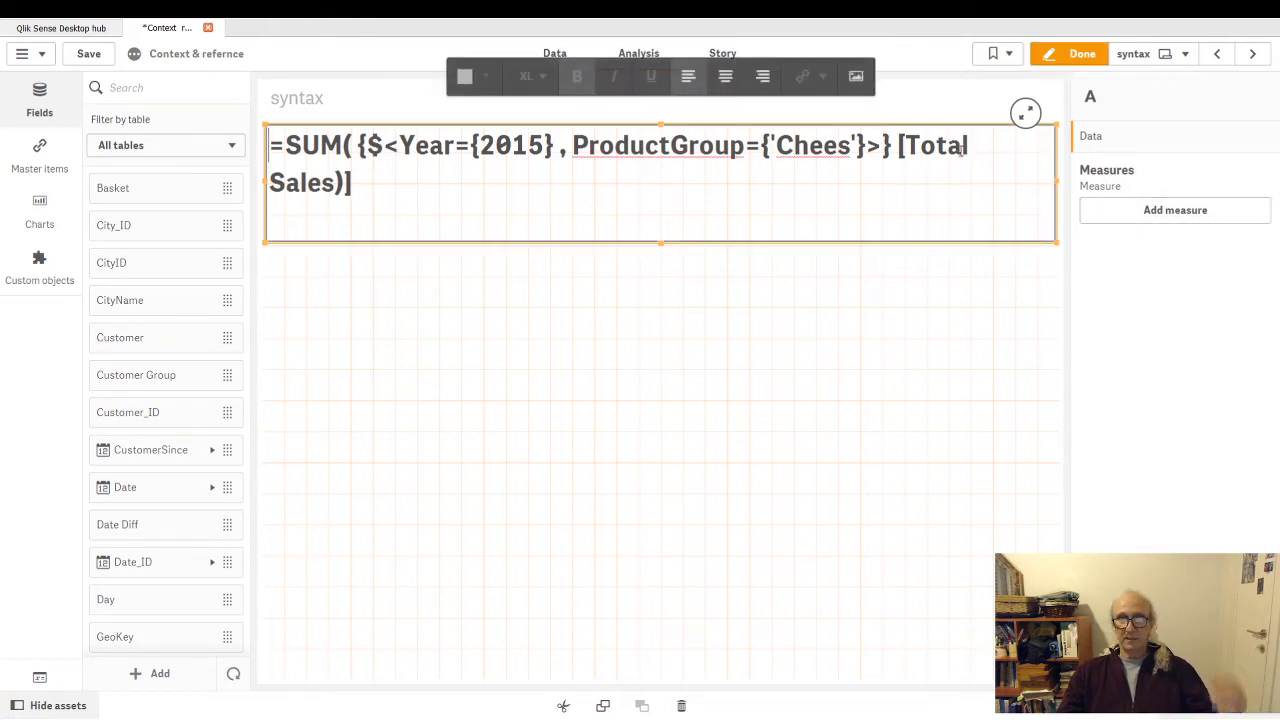
{"action": "left_click_drag", "start_coordinate": [352, 183], "coordinate": [262, 150]}
{"action": "key", "text": "ctrl+c"}
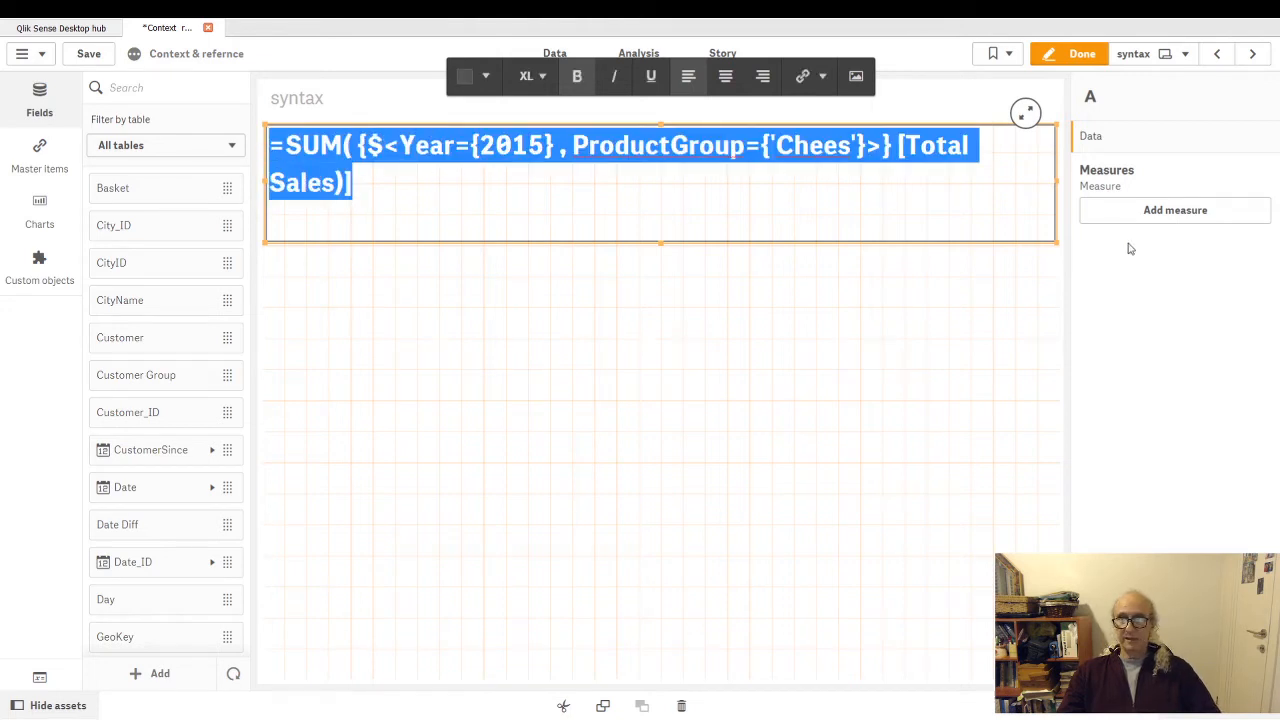
{"action": "left_click", "coordinate": [620, 317]}
- Add a Text & image object to the empty area below the expression text
{"action": "scroll", "coordinate": [163, 563], "scroll_direction": "down", "scroll_amount": 5}
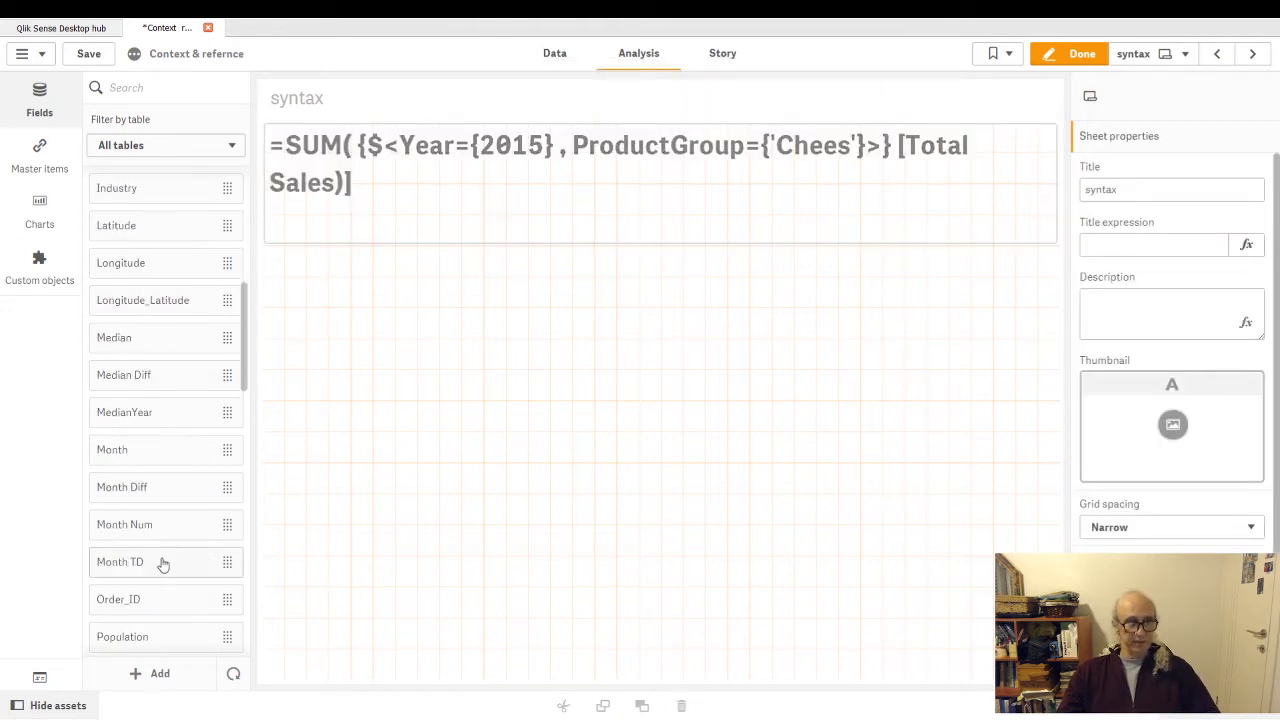
{"action": "left_click", "coordinate": [41, 220]}
{"action": "left_click_drag", "start_coordinate": [180, 586], "coordinate": [592, 524]}
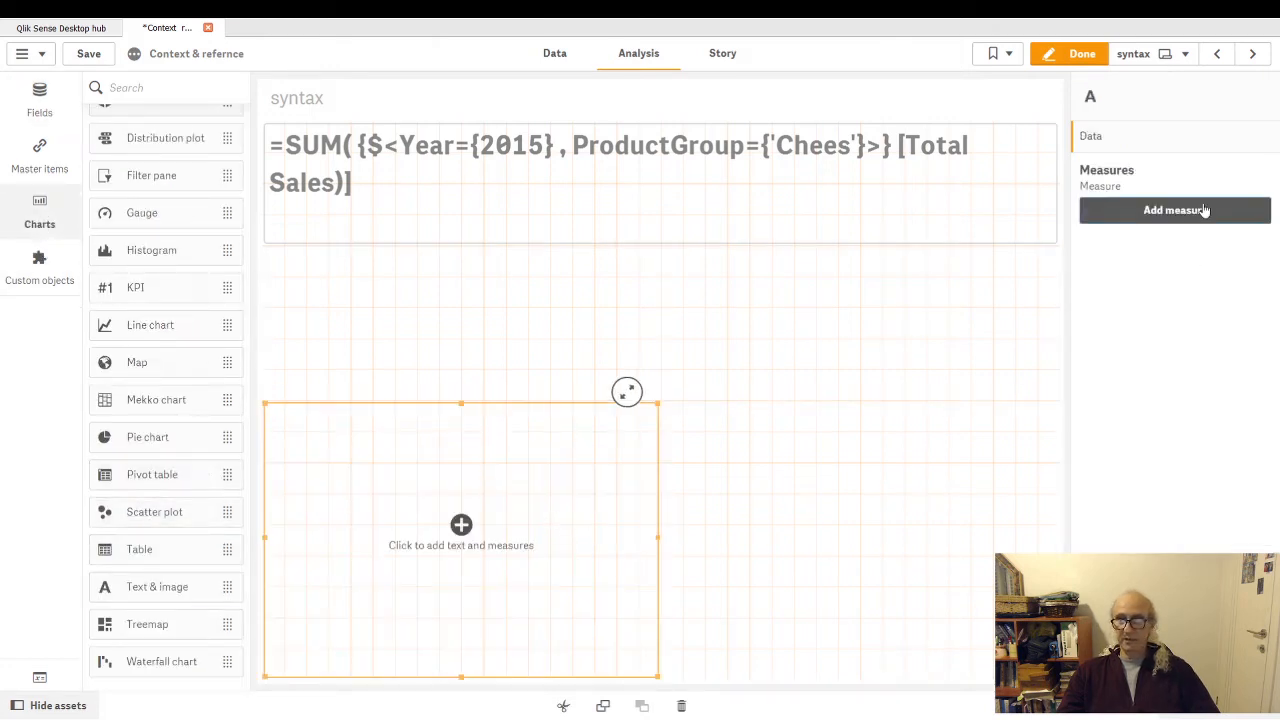
- Start a measure expression for the new text object from the copied formula and correct its ending to [Total Sales])
{"action": "left_click", "coordinate": [1202, 210]}
{"action": "left_click", "coordinate": [1250, 253]}
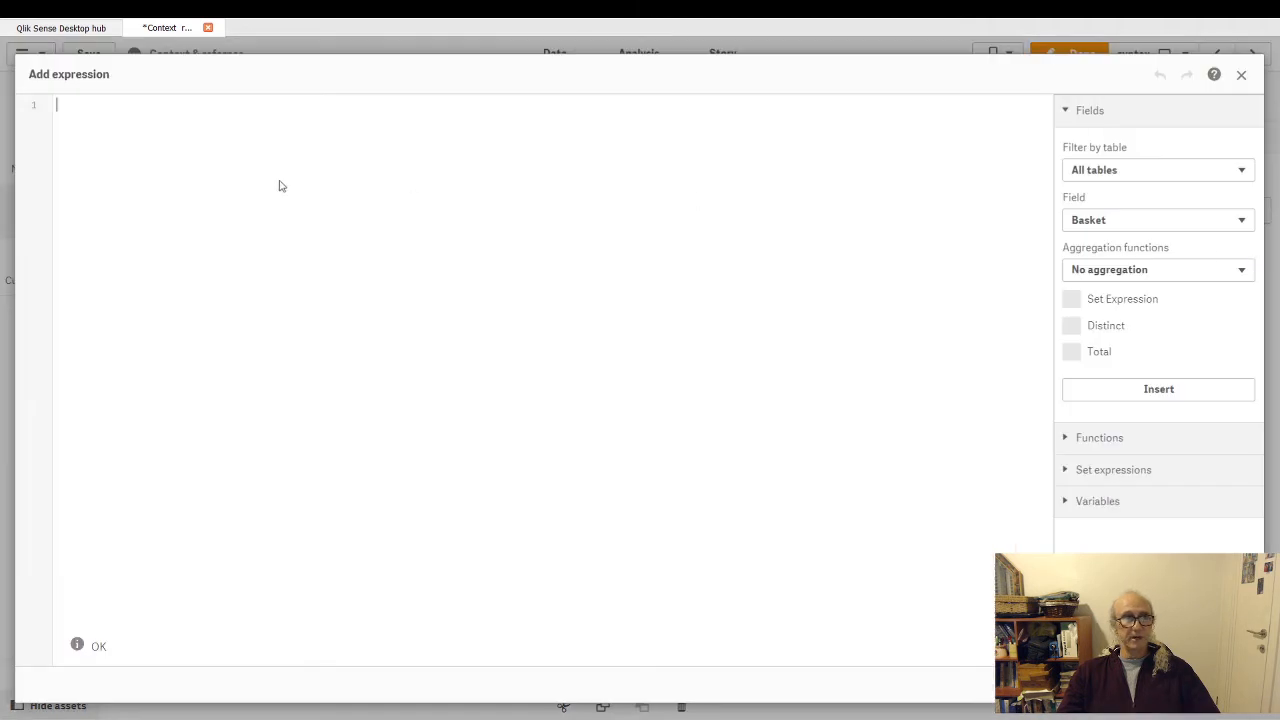
{"action": "key", "text": "ctrl+v"}
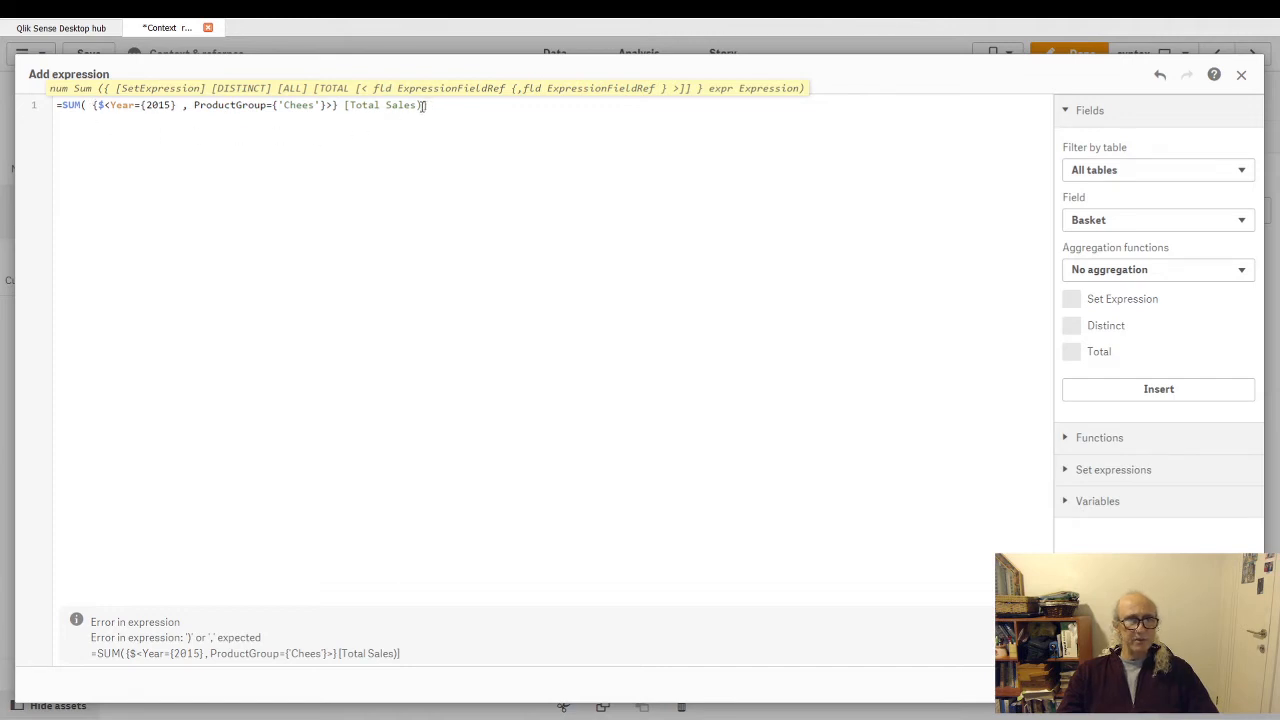
{"action": "key", "text": "ctrl+x"}
{"action": "key", "text": "Left"}
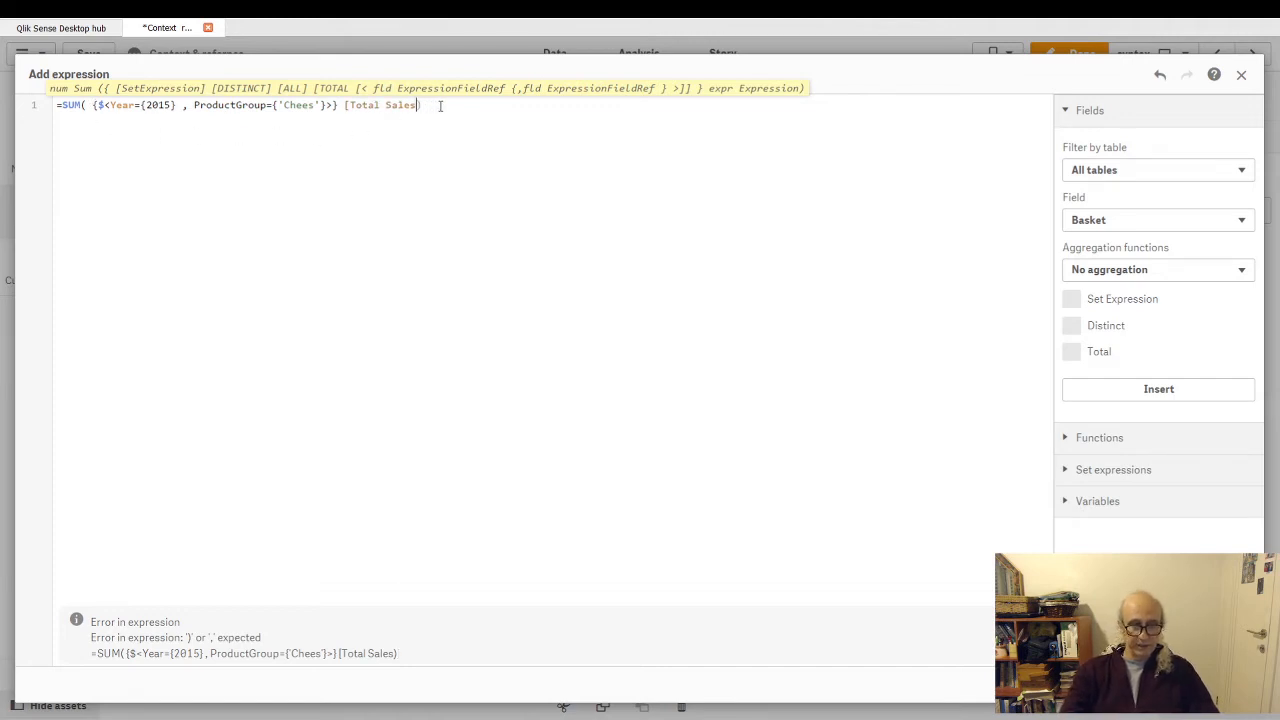
{"action": "key", "text": "ctrl+v"}
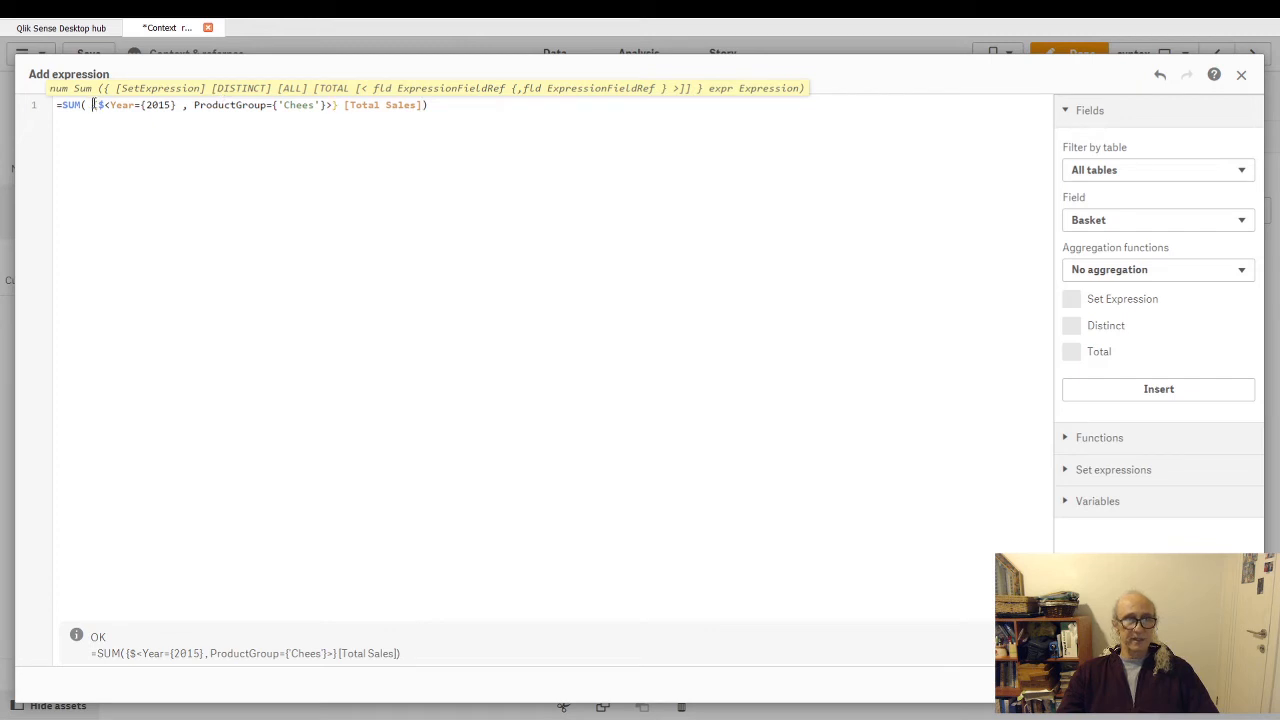
- Split the expression into separate lines for the equals sign, SUM(, the set expression in braces, and [Total Sales])
{"action": "left_click_drag", "start_coordinate": [93, 104], "coordinate": [341, 104]}
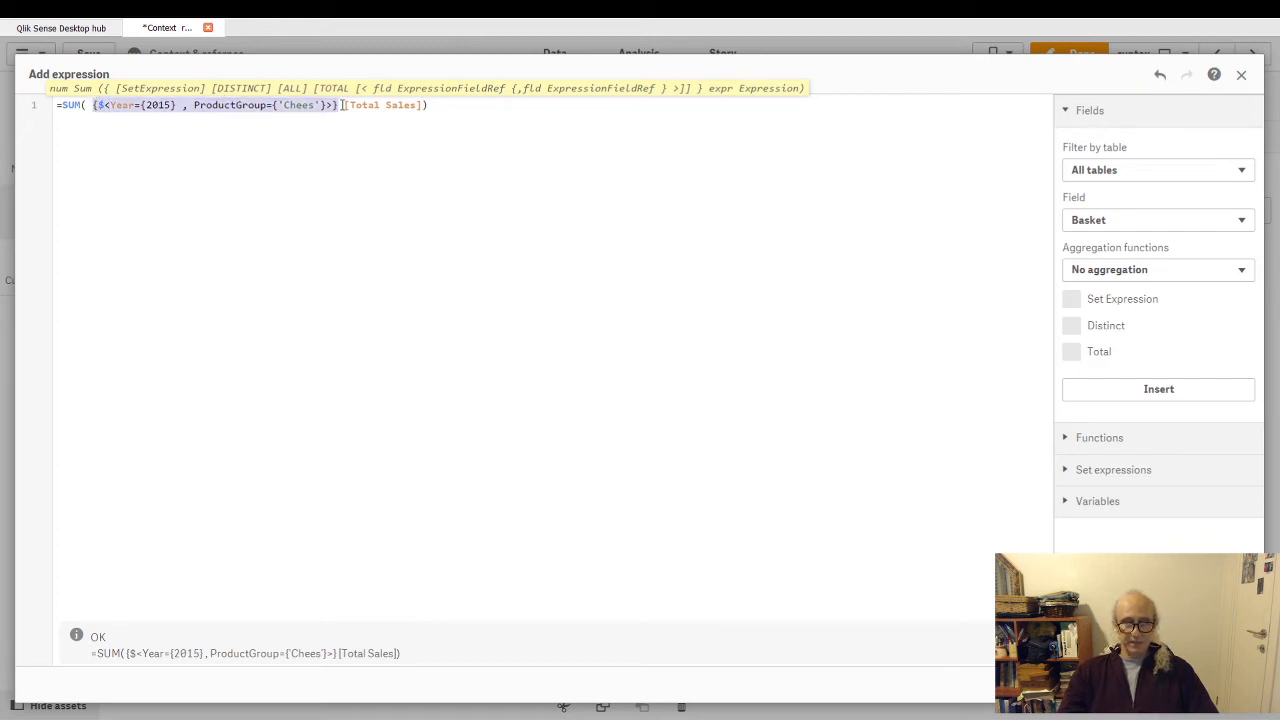
{"action": "key", "text": "Left"}
{"action": "key", "text": "Return"}
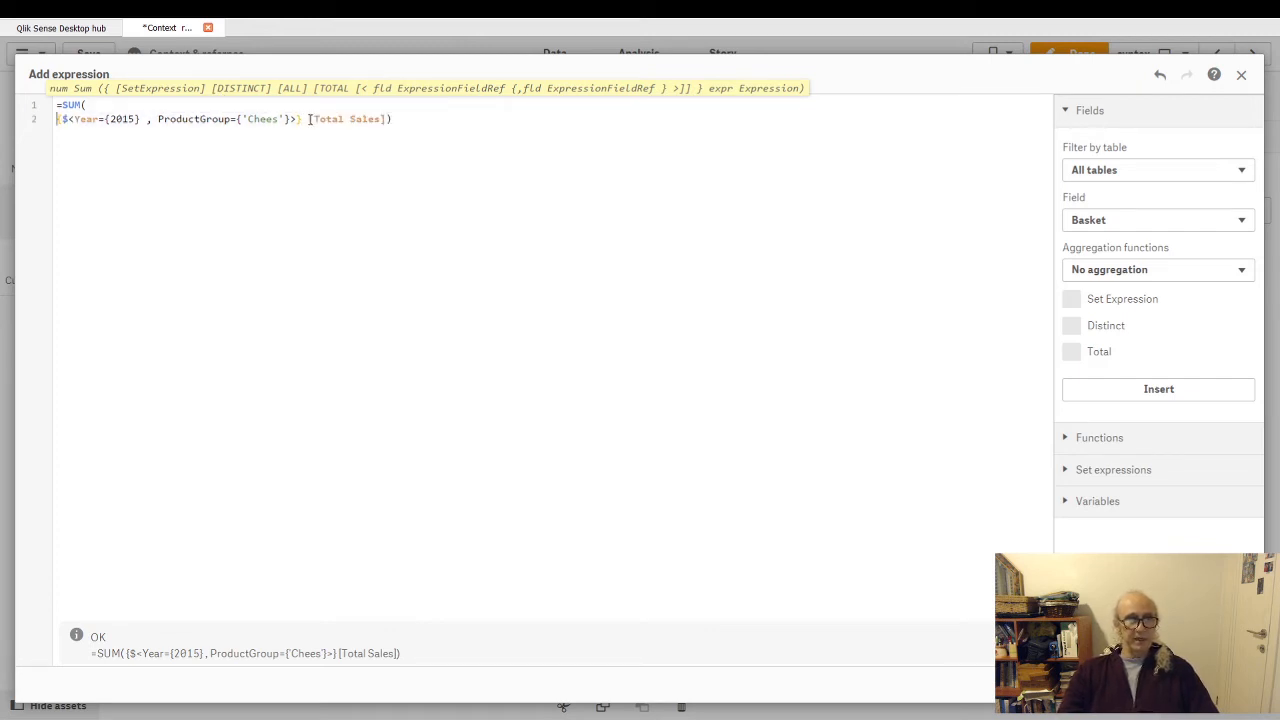
{"action": "left_click", "coordinate": [309, 119]}
{"action": "key", "text": "Return"}
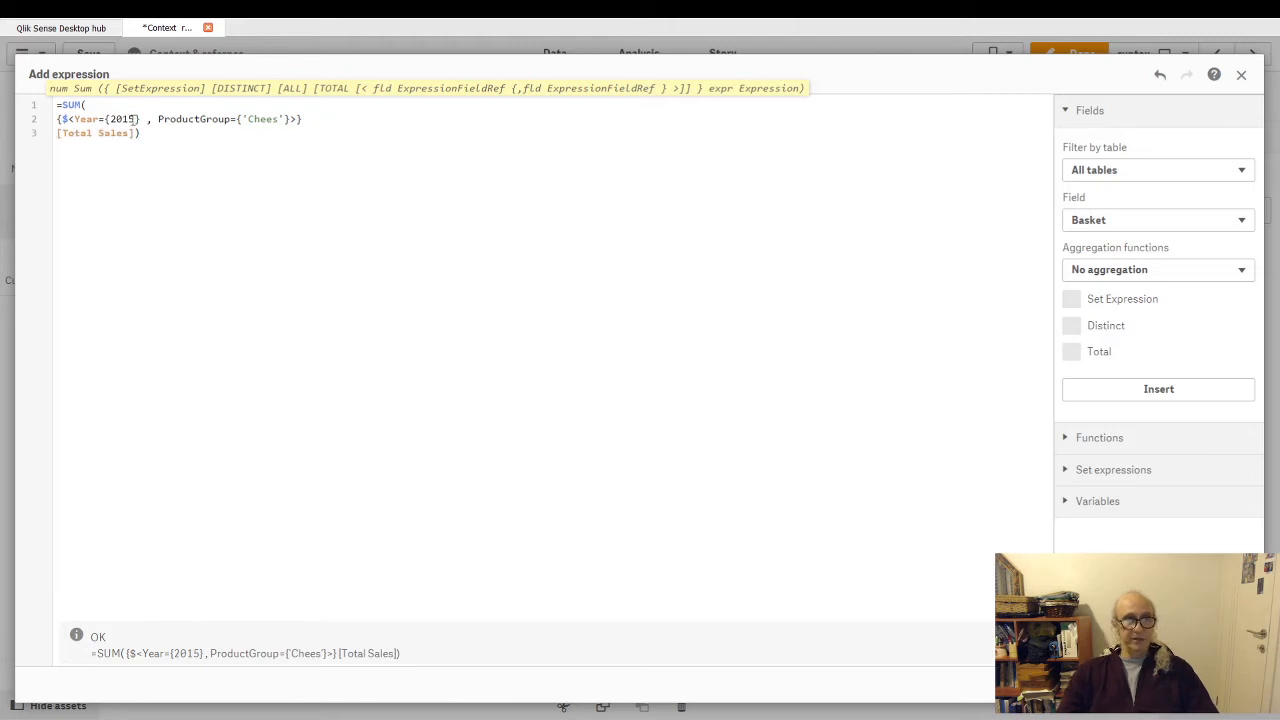
{"action": "left_click", "coordinate": [61, 104]}
{"action": "key", "text": "Return"}
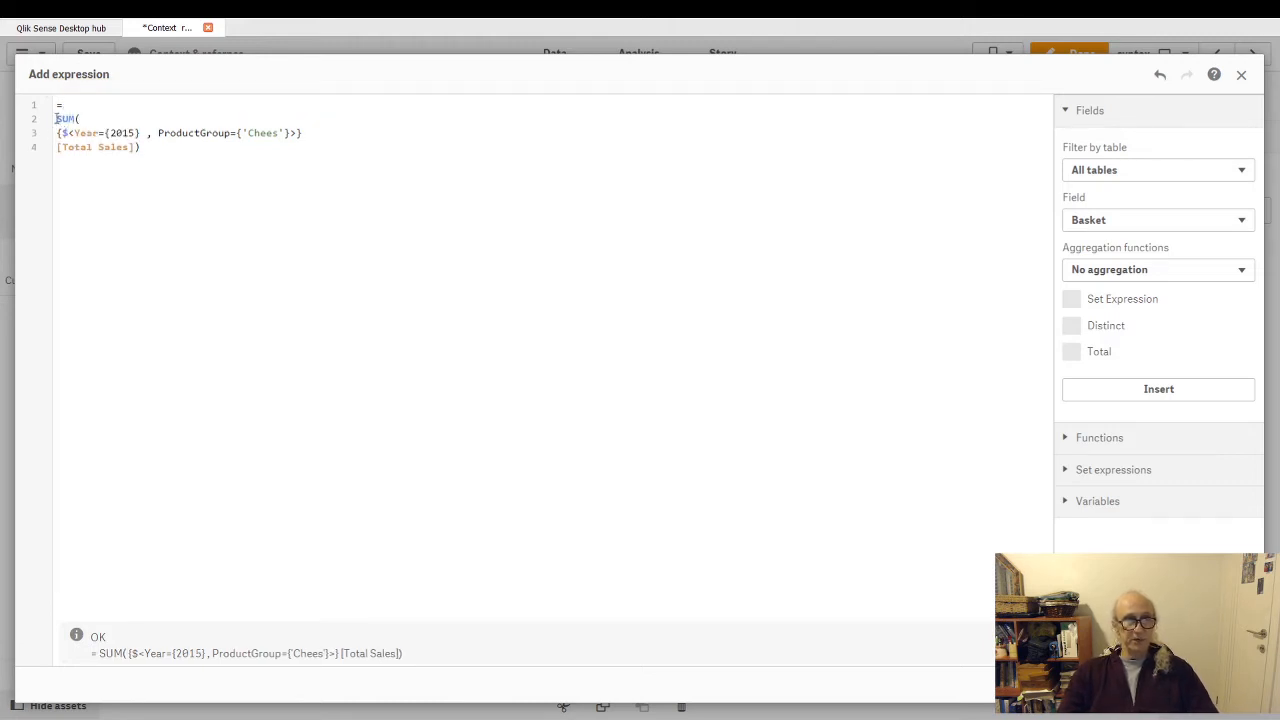
{"action": "left_click_drag", "start_coordinate": [56, 118], "coordinate": [147, 150]}
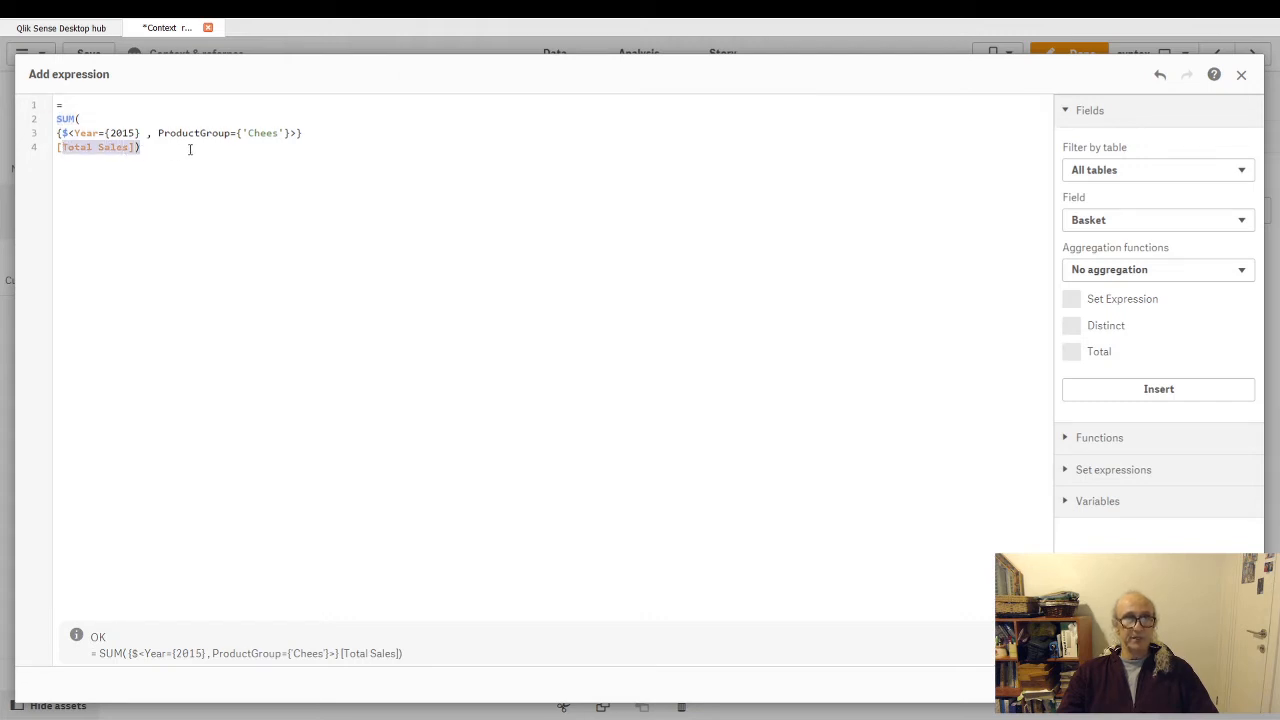
- Try an empty total<> qualifier after SUM( and delete it again
{"action": "left_click", "coordinate": [97, 119]}
{"action": "type", "text": "tota"}
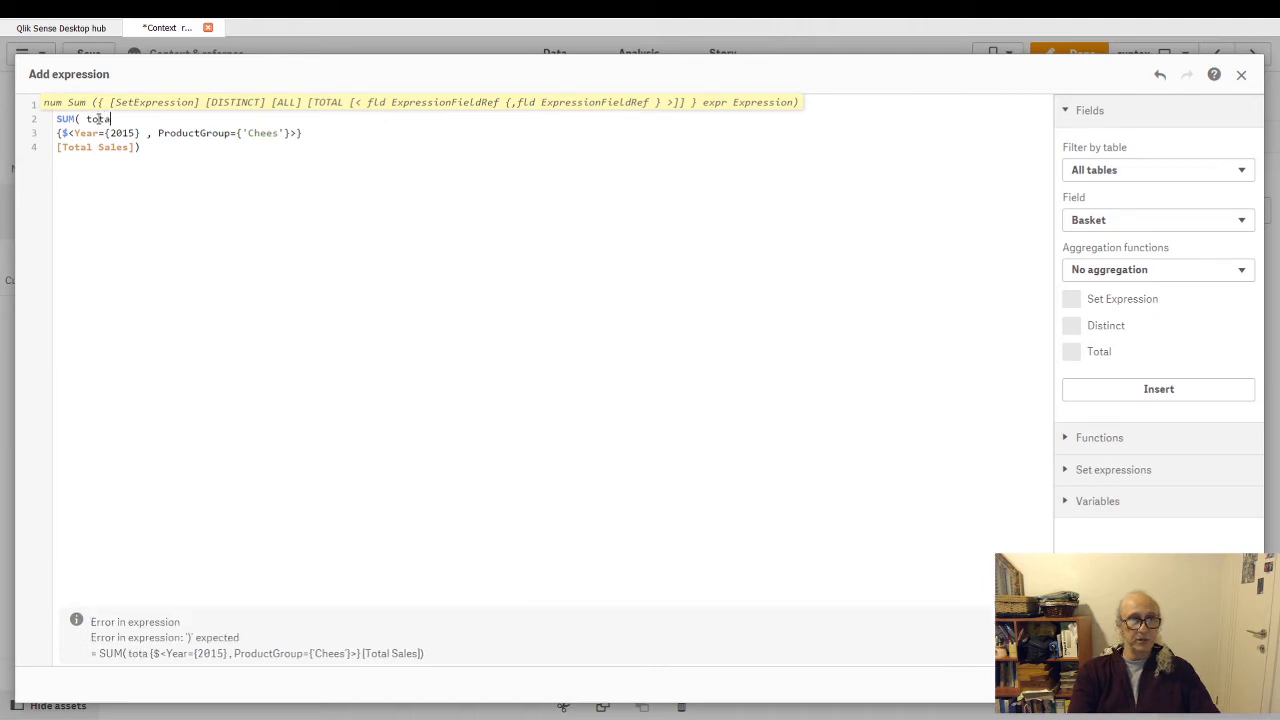
{"action": "type", "text": "l<>"}
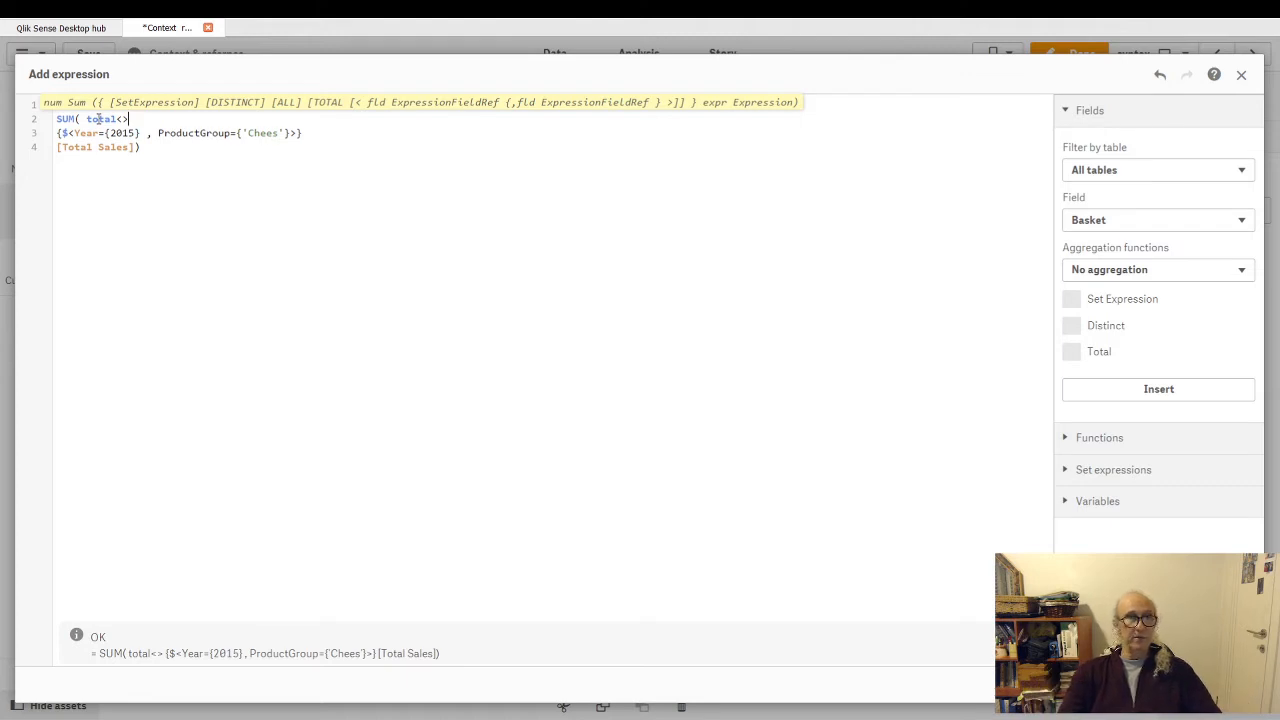
{"action": "key", "text": "shift+Left"}
{"action": "key", "text": "shift+Left"}
{"action": "key", "text": "shift+Left"}
{"action": "key", "text": "shift+Left"}
{"action": "key", "text": "shift+Left"}
{"action": "key", "text": "shift+Left"}
{"action": "key", "text": "shift+Left"}
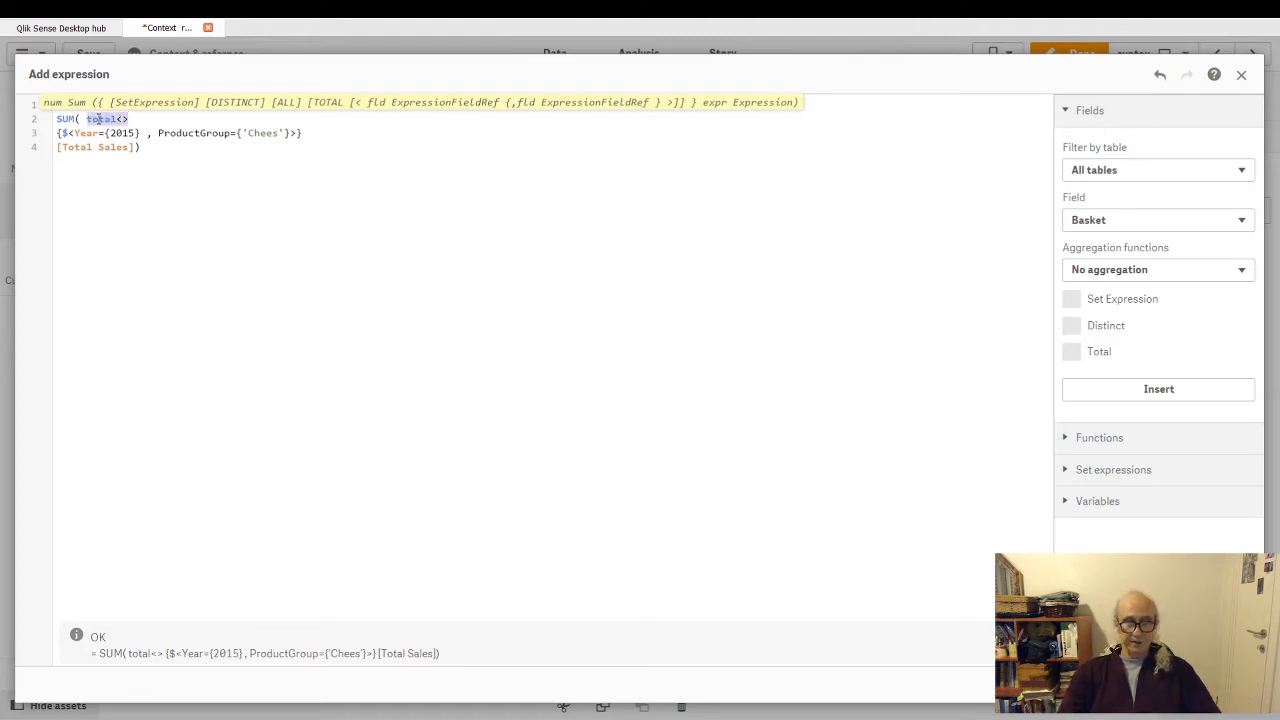
{"action": "key", "text": "BackSpace"}
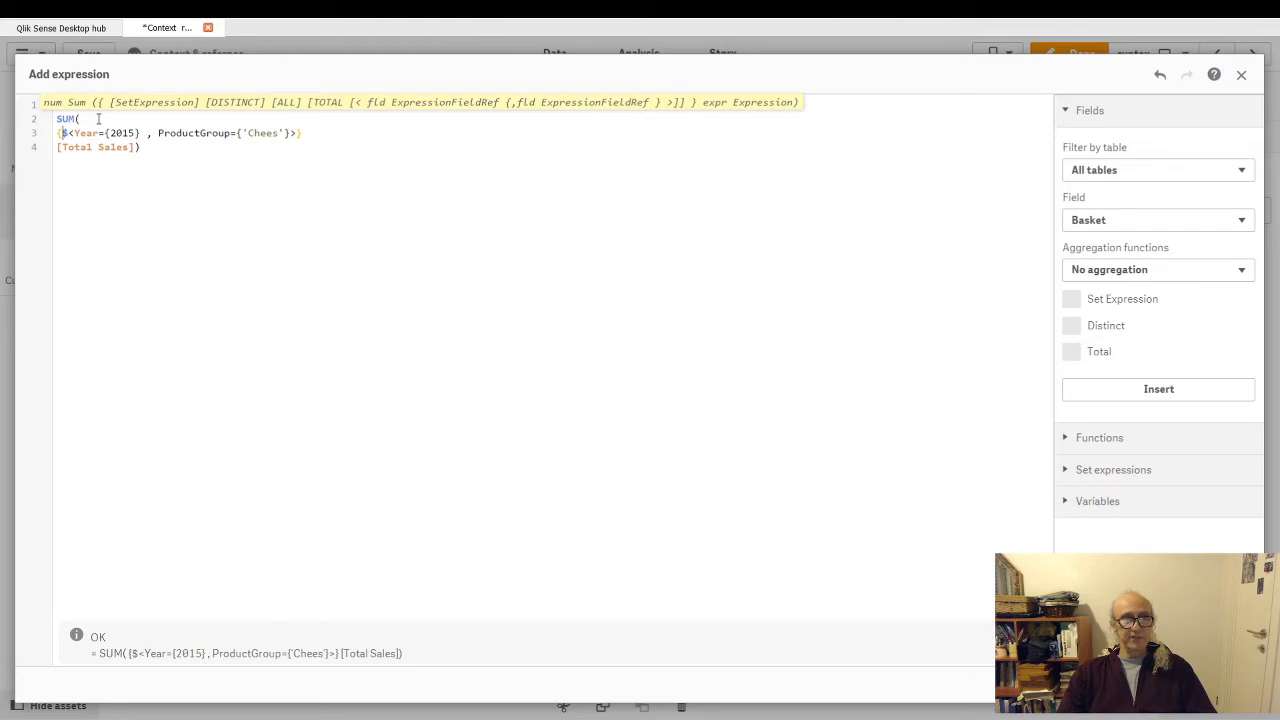
- Replace the contents of the set braces with 1 after trying $, and apply the measure SUM({1} [Total Sales])
{"action": "key", "text": "shift+End"}
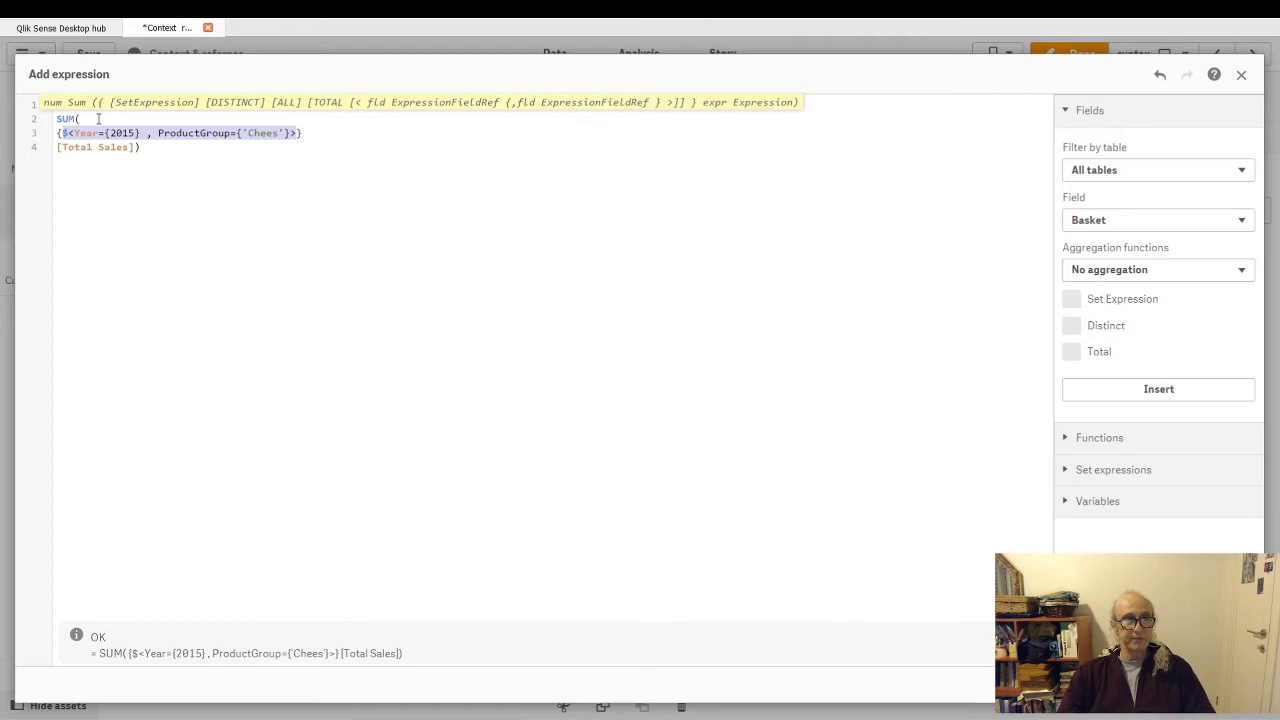
{"action": "key", "text": "Delete"}
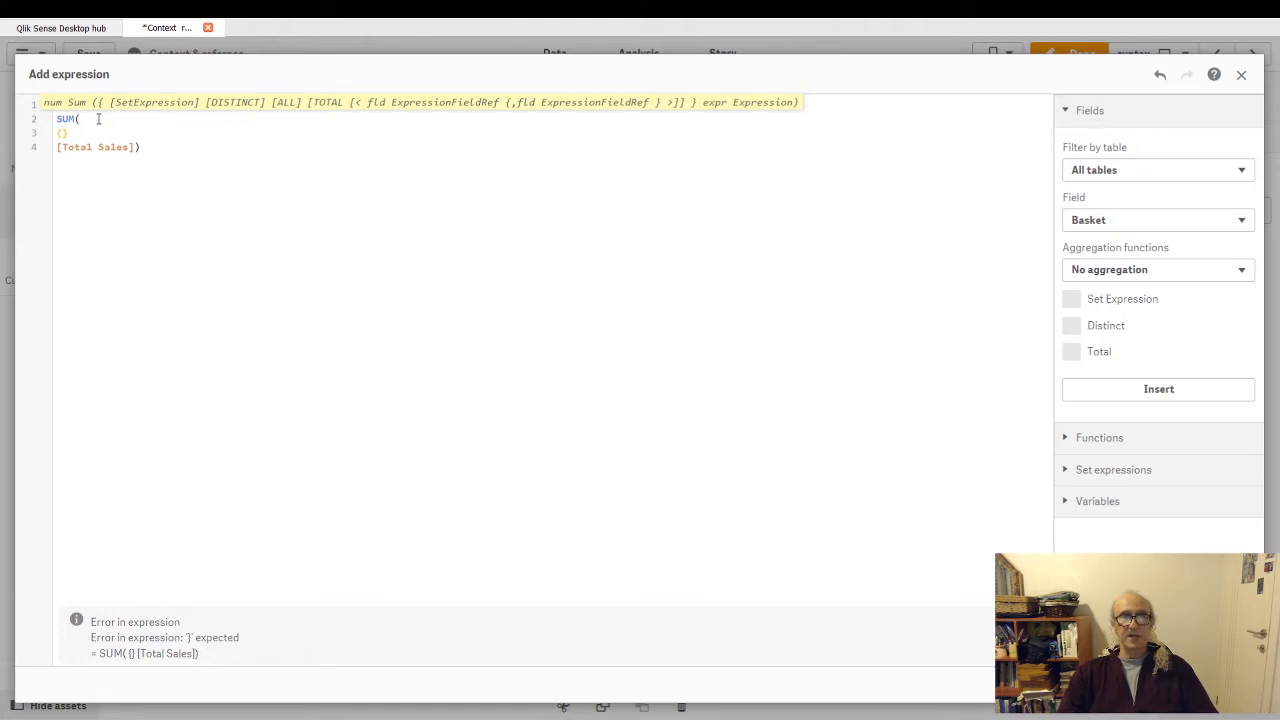
{"action": "key", "text": "Up"}
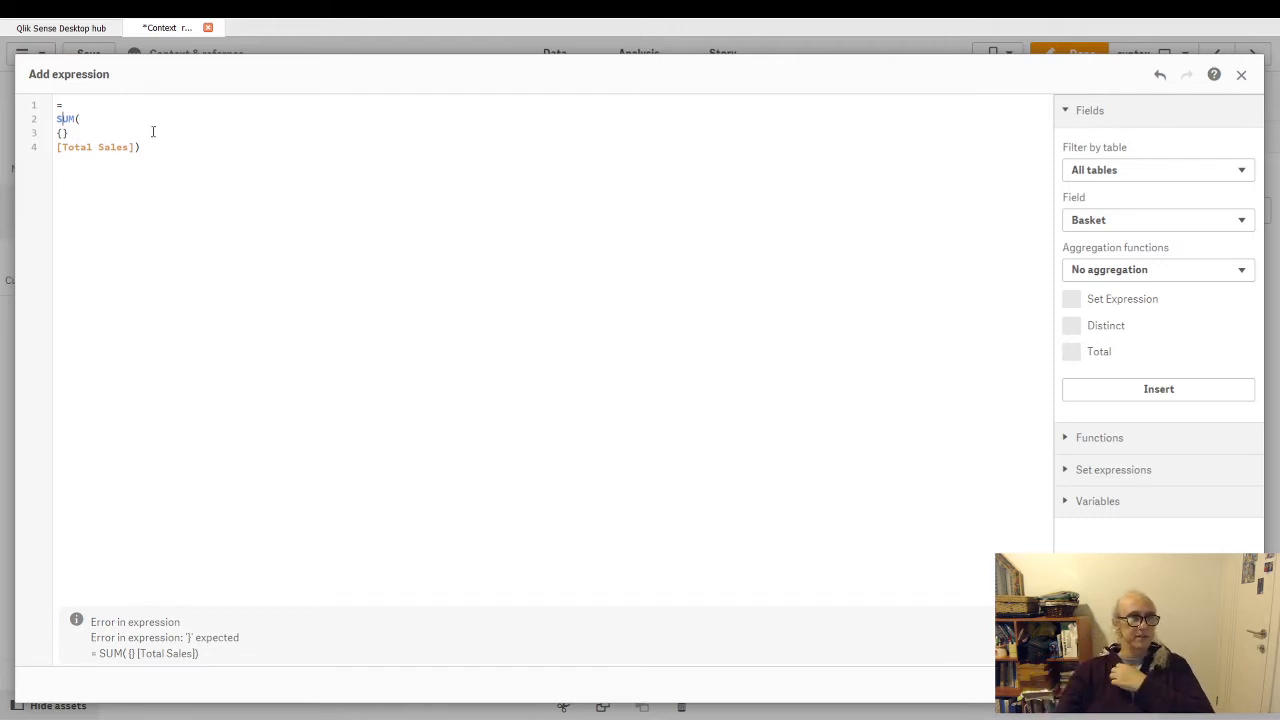
{"action": "left_click", "coordinate": [63, 132]}
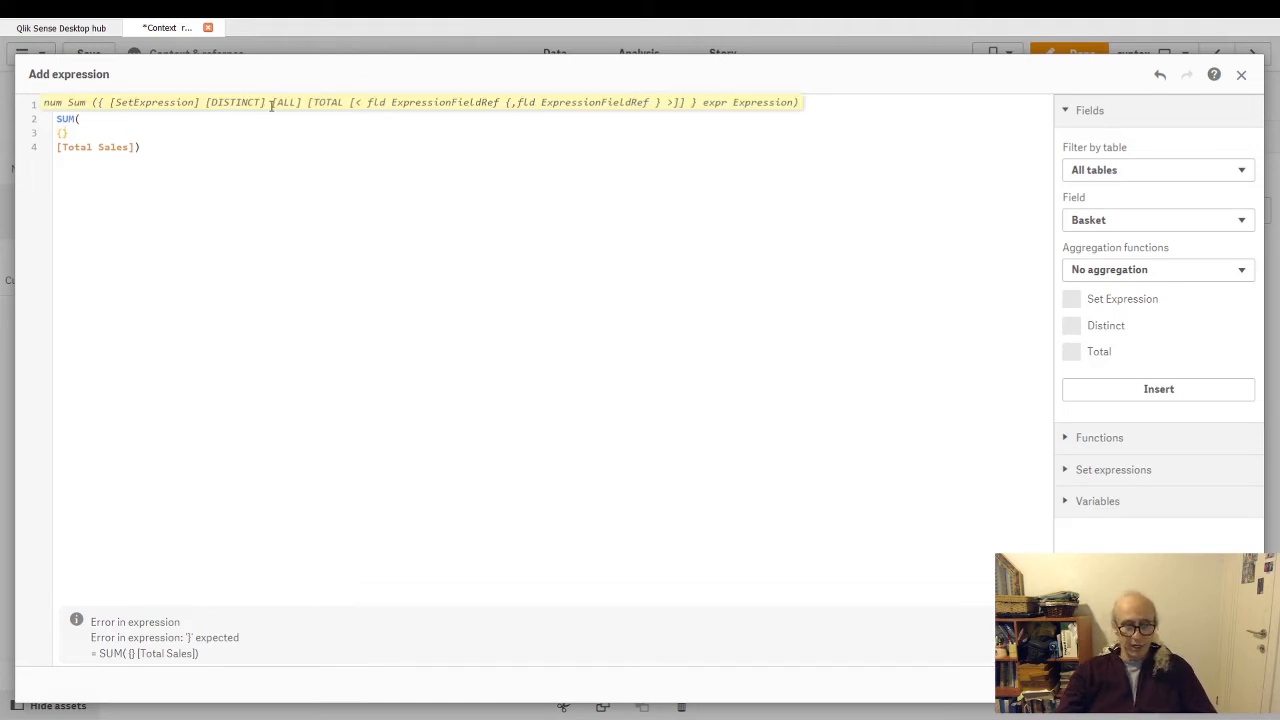
{"action": "type", "text": "$"}
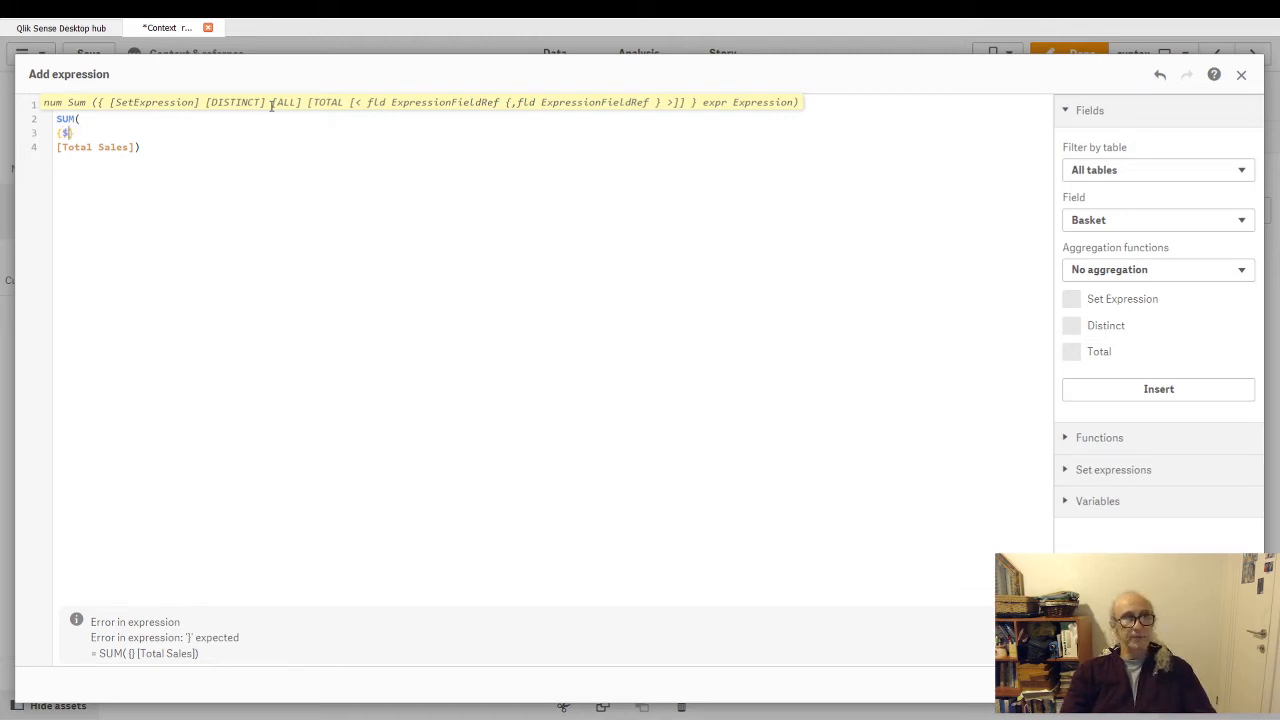
{"action": "key", "text": "BackSpace"}
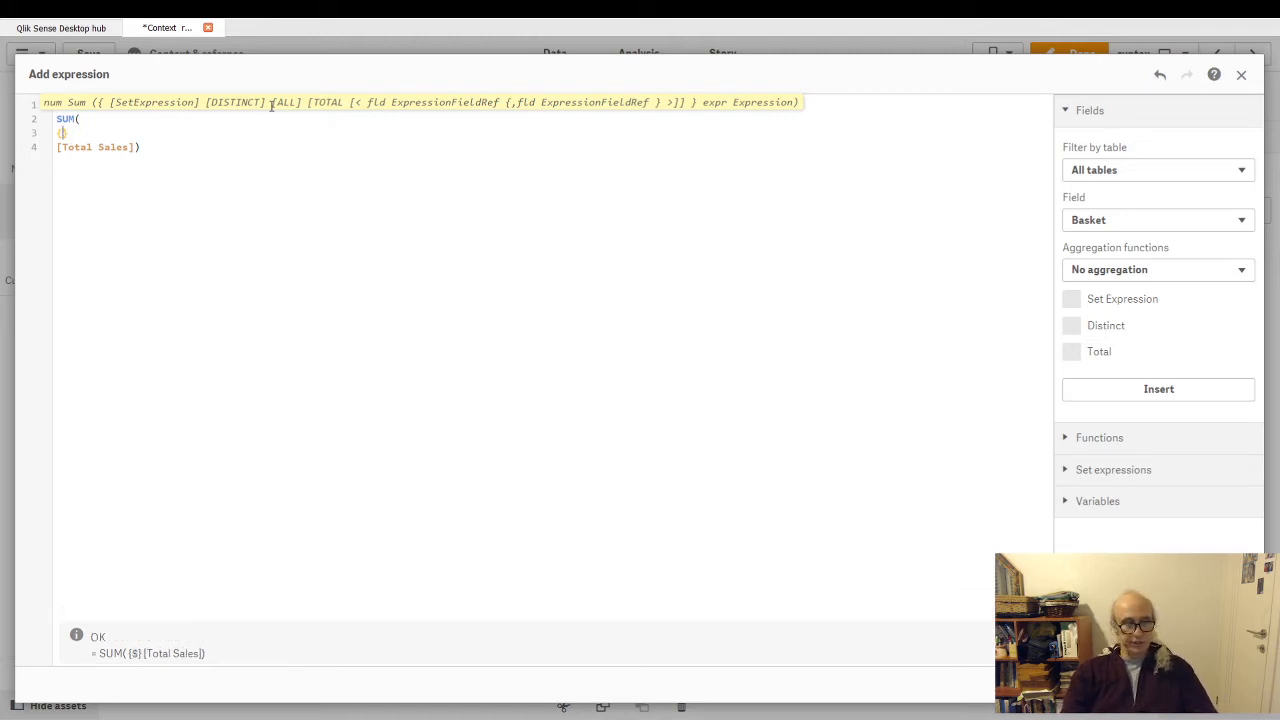
{"action": "type", "text": "1"}
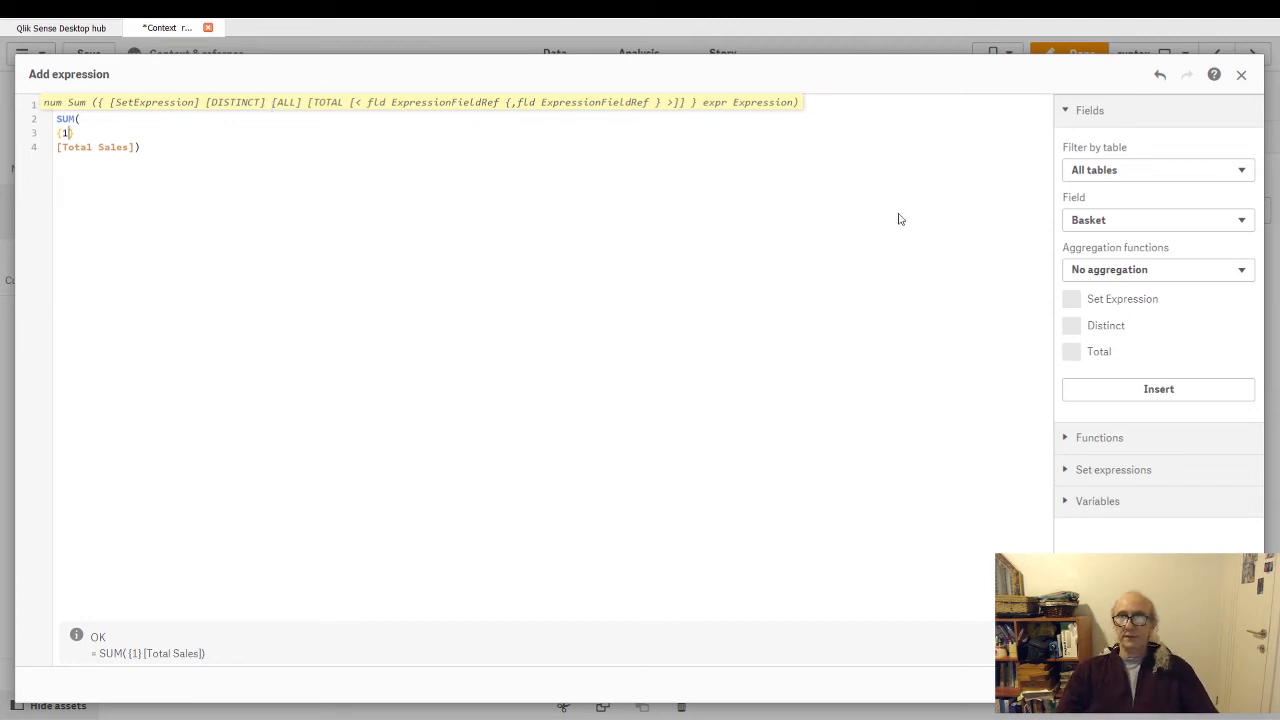
{"action": "left_click", "coordinate": [1228, 685]}
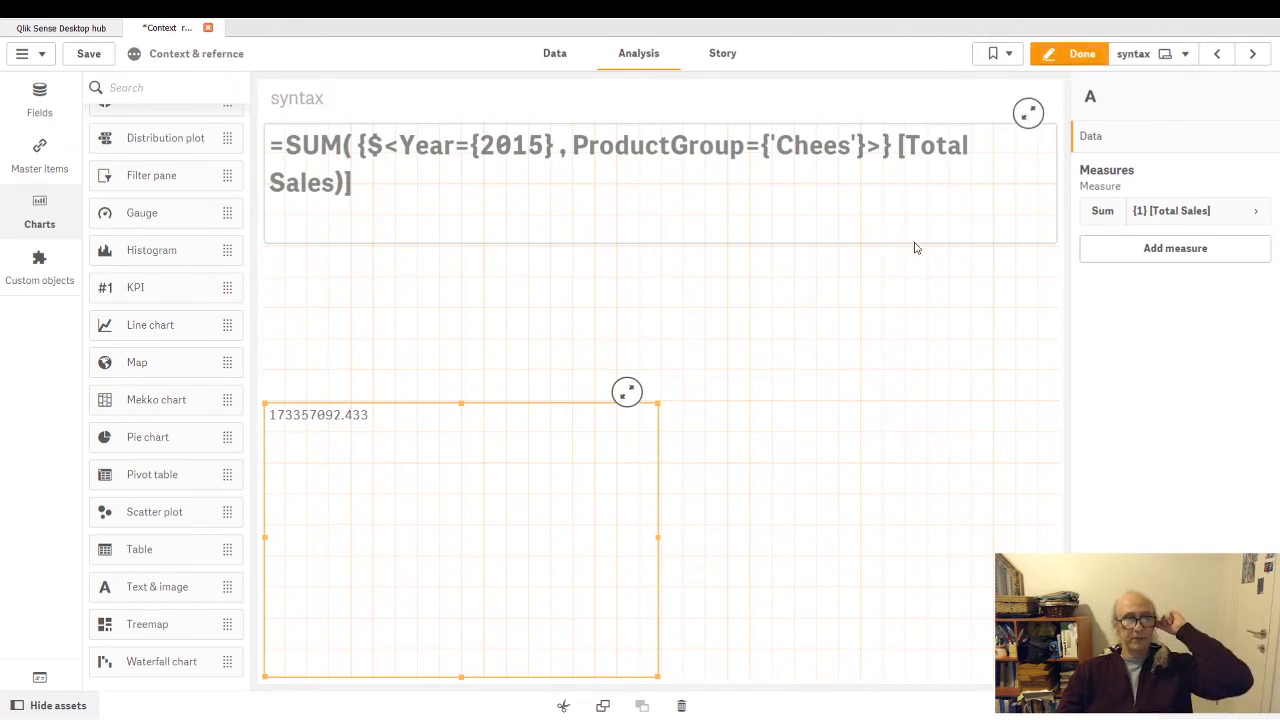
{"action": "left_click", "coordinate": [1136, 53]}
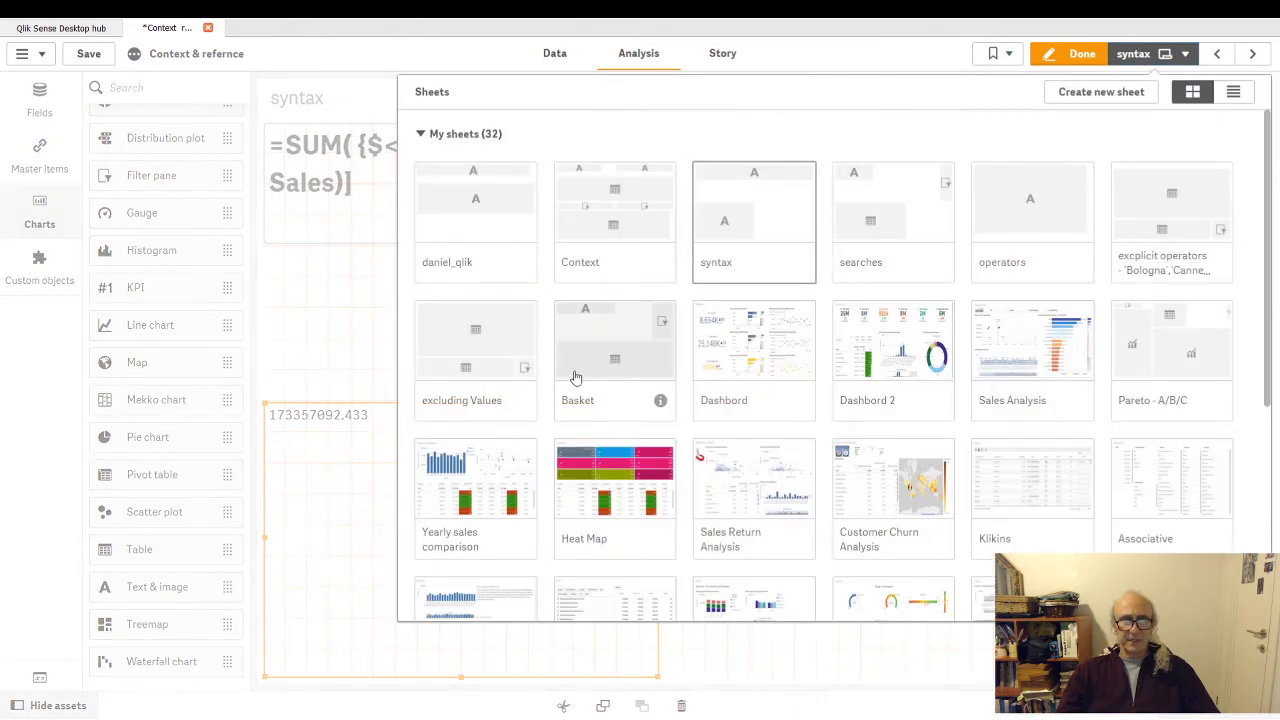
{"action": "left_click", "coordinate": [887, 51]}
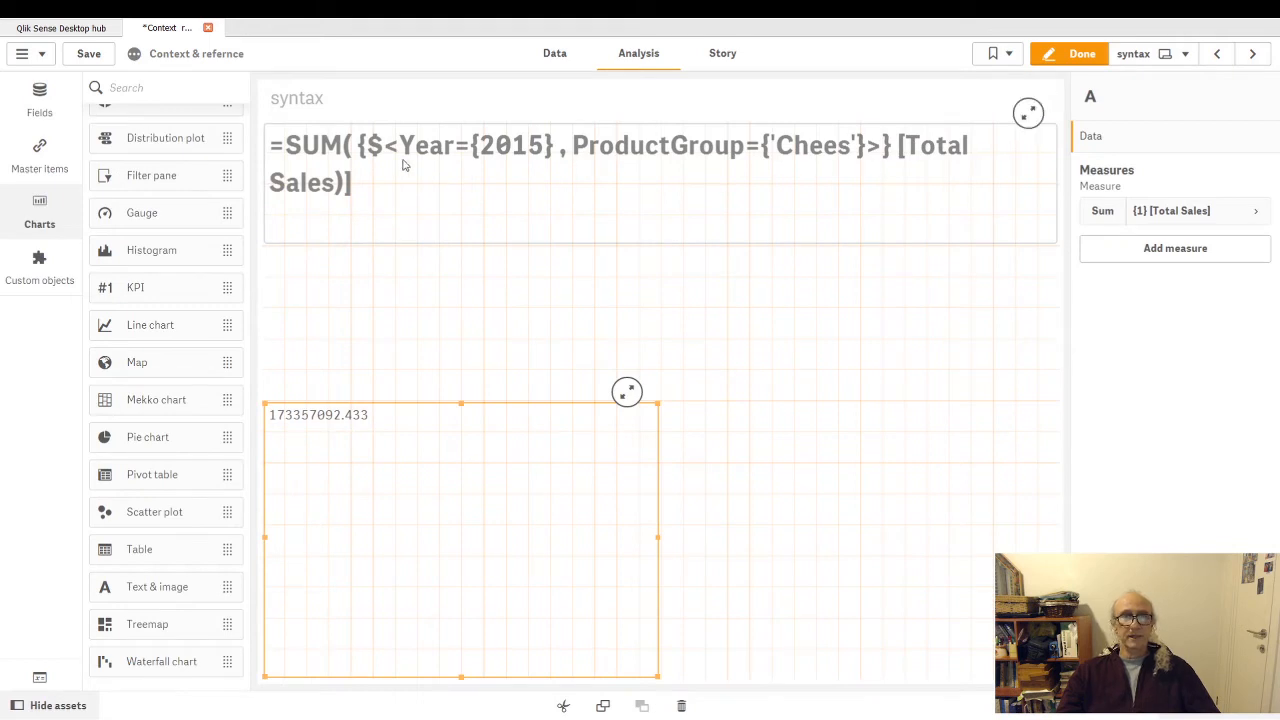
- Open the measure expression of the lower text object on the syntax sheet for editing
{"action": "left_click", "coordinate": [420, 488]}
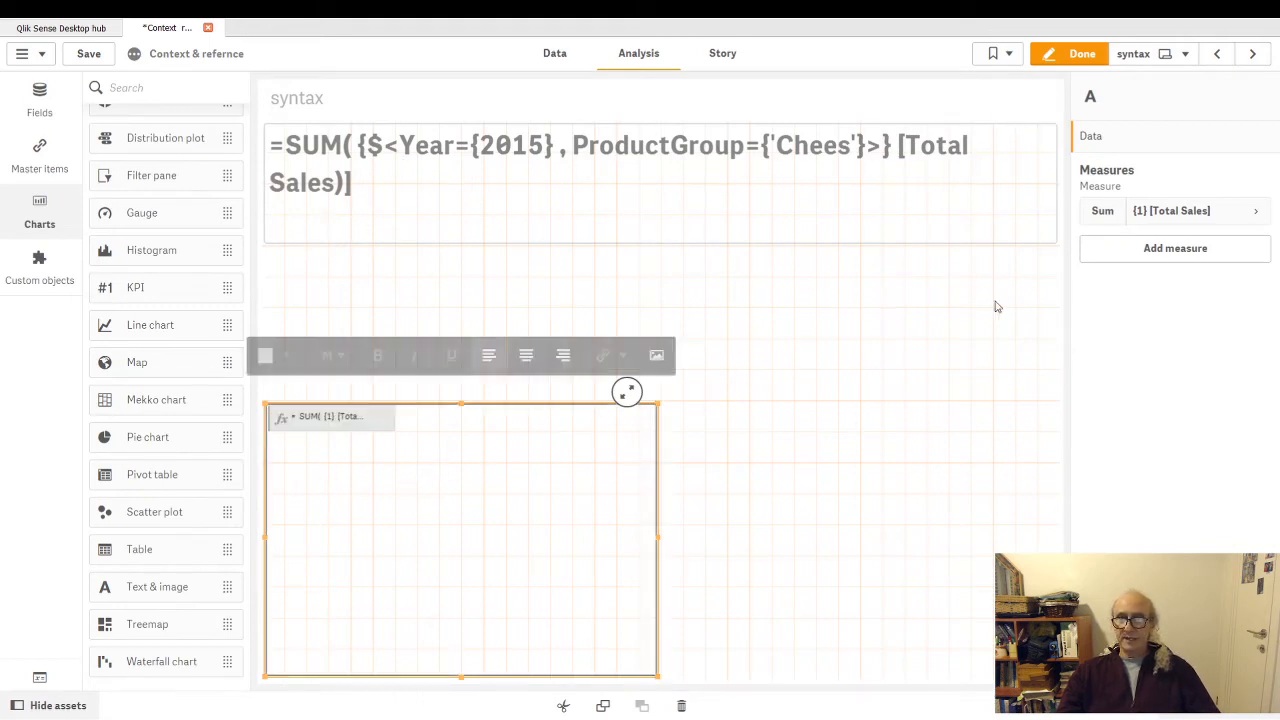
{"action": "left_click", "coordinate": [1255, 218]}
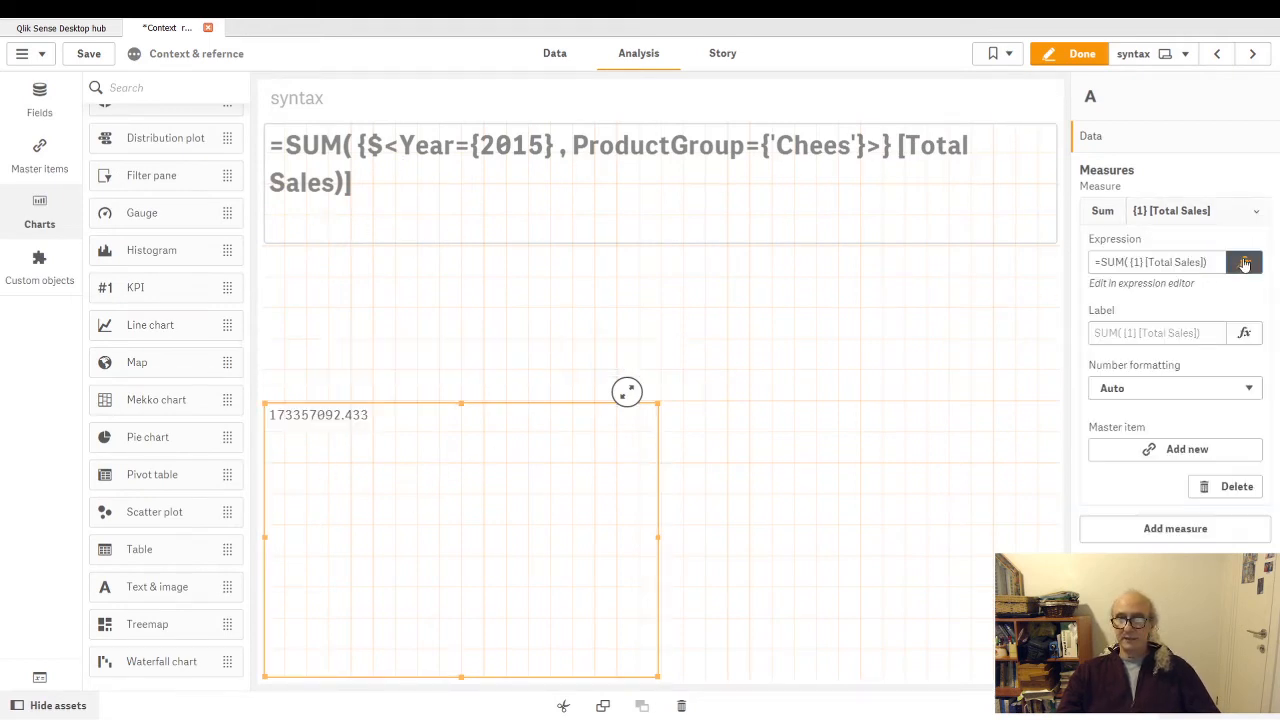
{"action": "left_click", "coordinate": [1248, 261]}
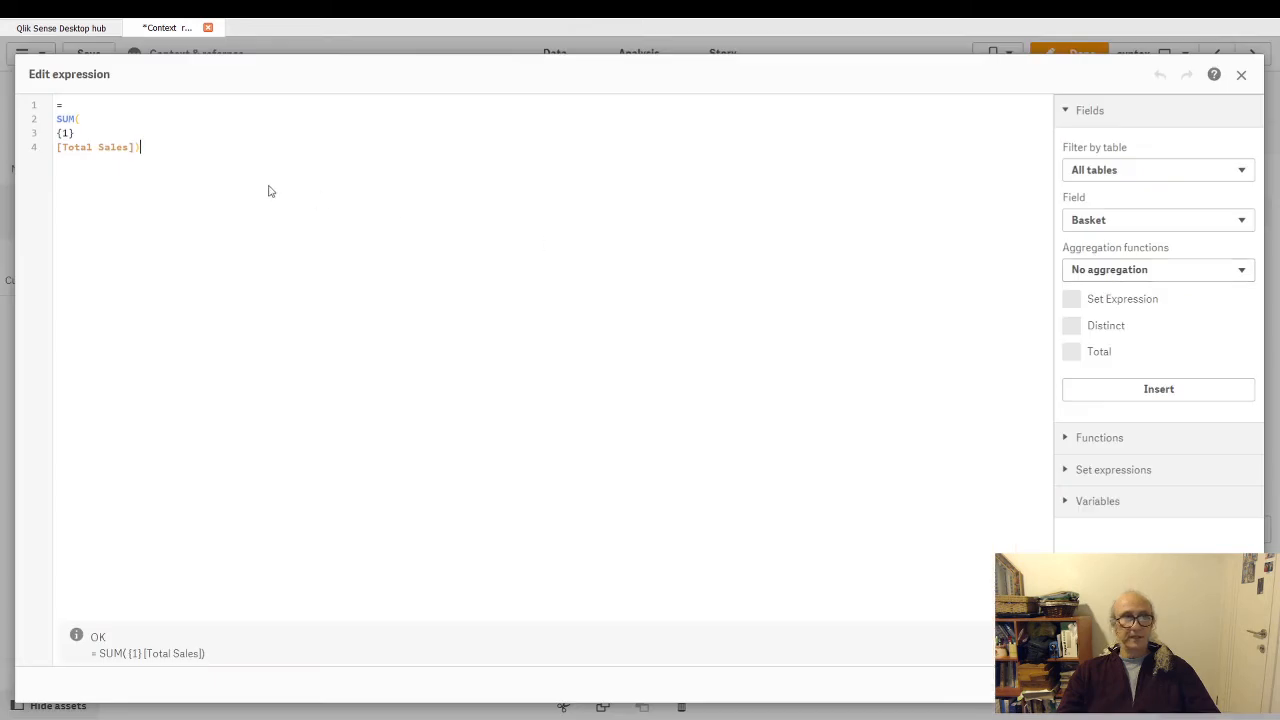
- Try $ in place of 1 inside the set braces and undo the replacement
{"action": "double_click", "coordinate": [63, 132]}
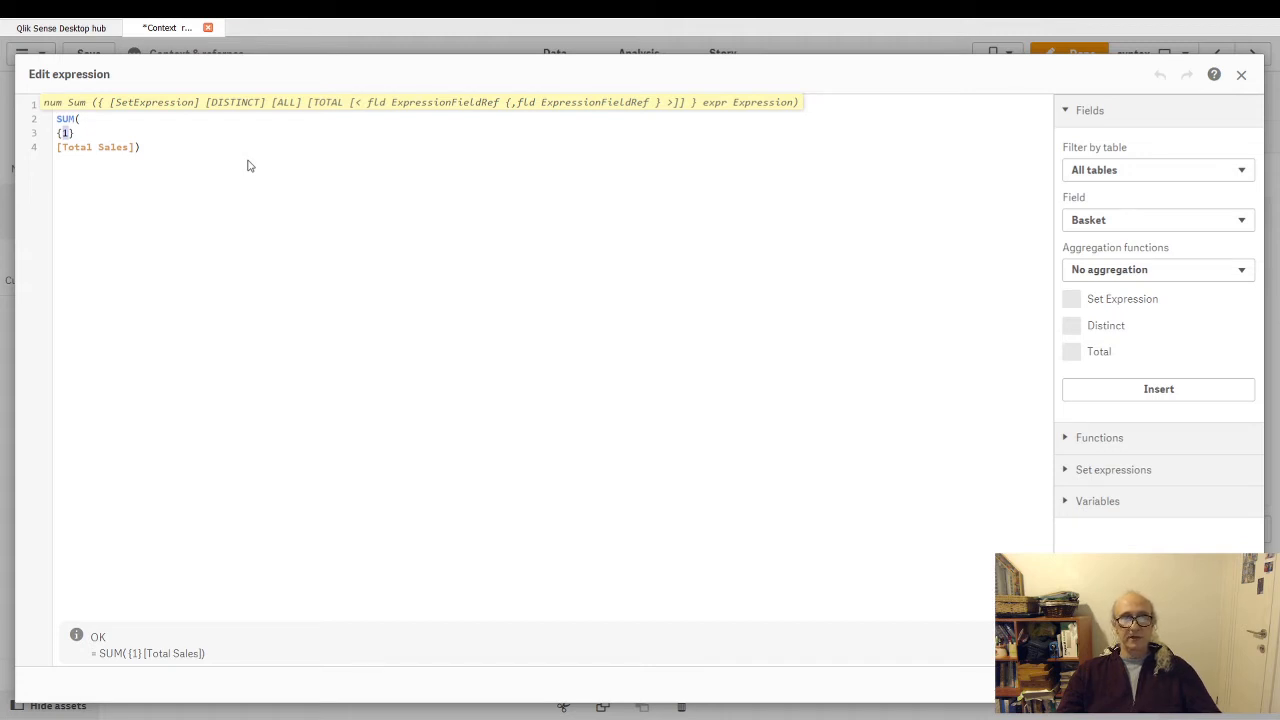
{"action": "double_click", "coordinate": [65, 133]}
{"action": "type", "text": "$"}
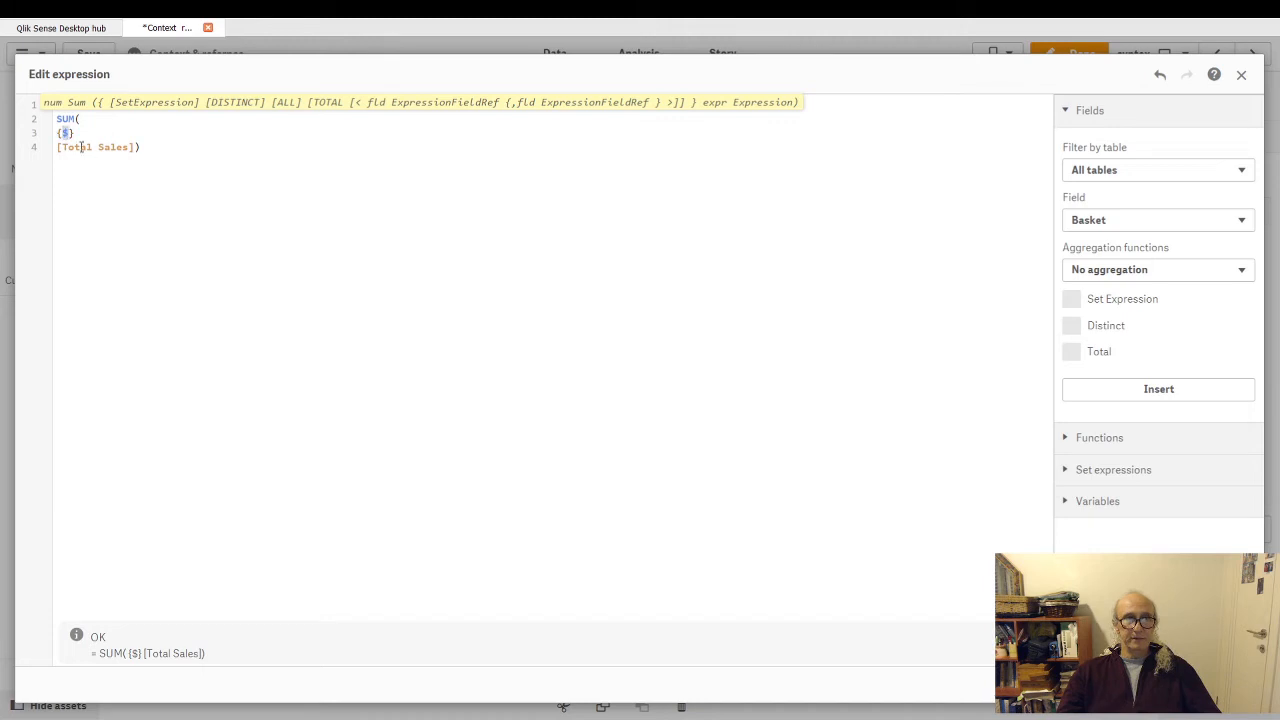
{"action": "key", "text": "ctrl+z"}
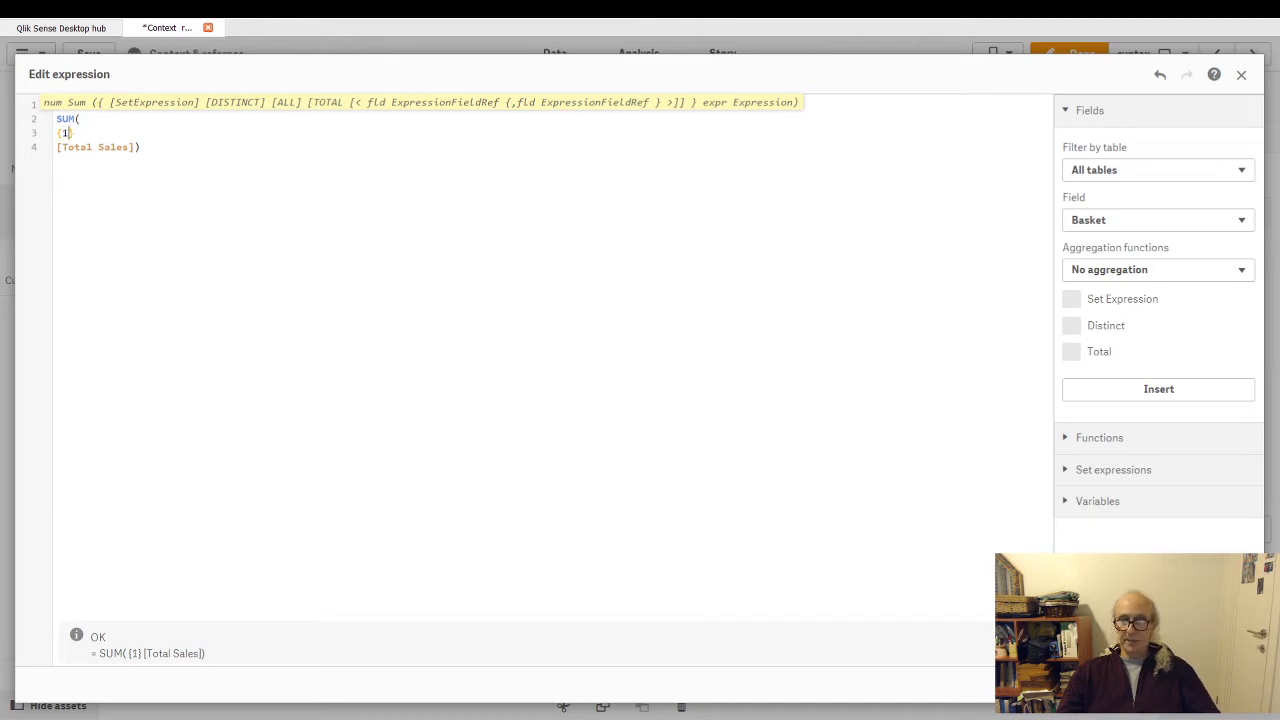
- Copy the whole expression and use =SUM({1} [Total Sales]) as the Sales expression of the Context sheet's upper table, and finish editing
{"action": "key", "text": "ctrl+a"}
{"action": "key", "text": "ctrl+c"}
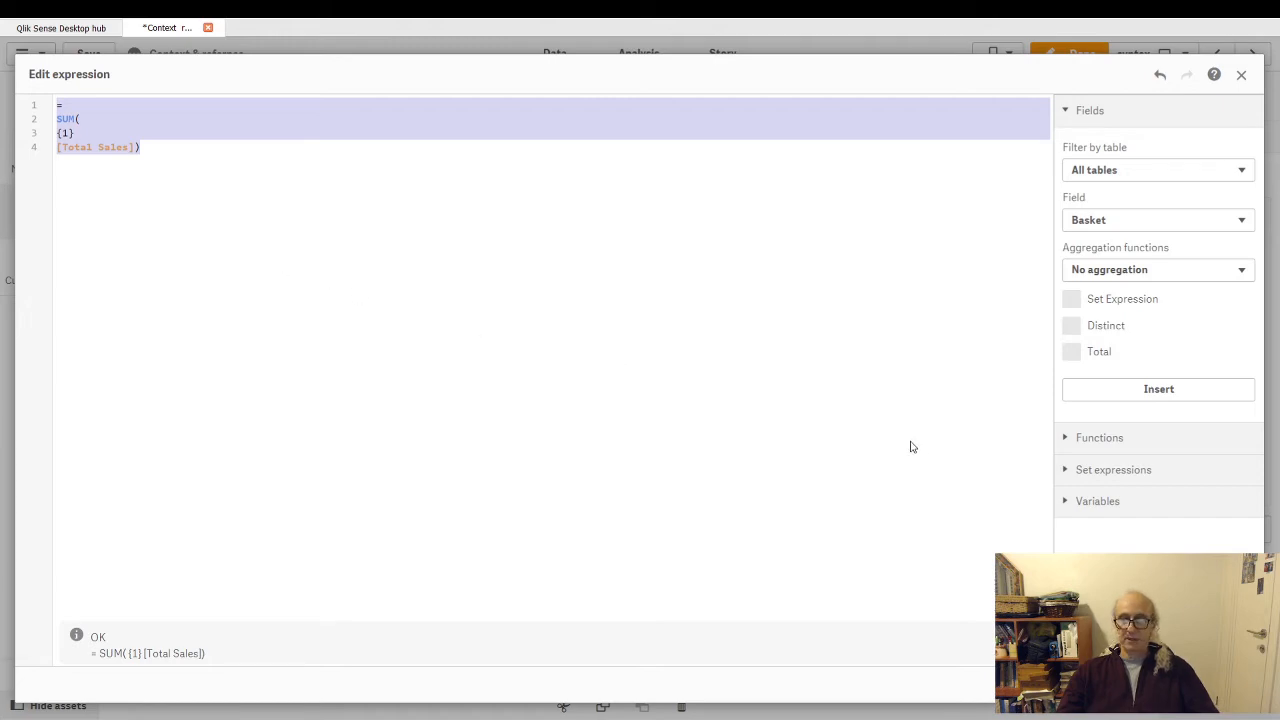
{"action": "key", "text": "Escape"}
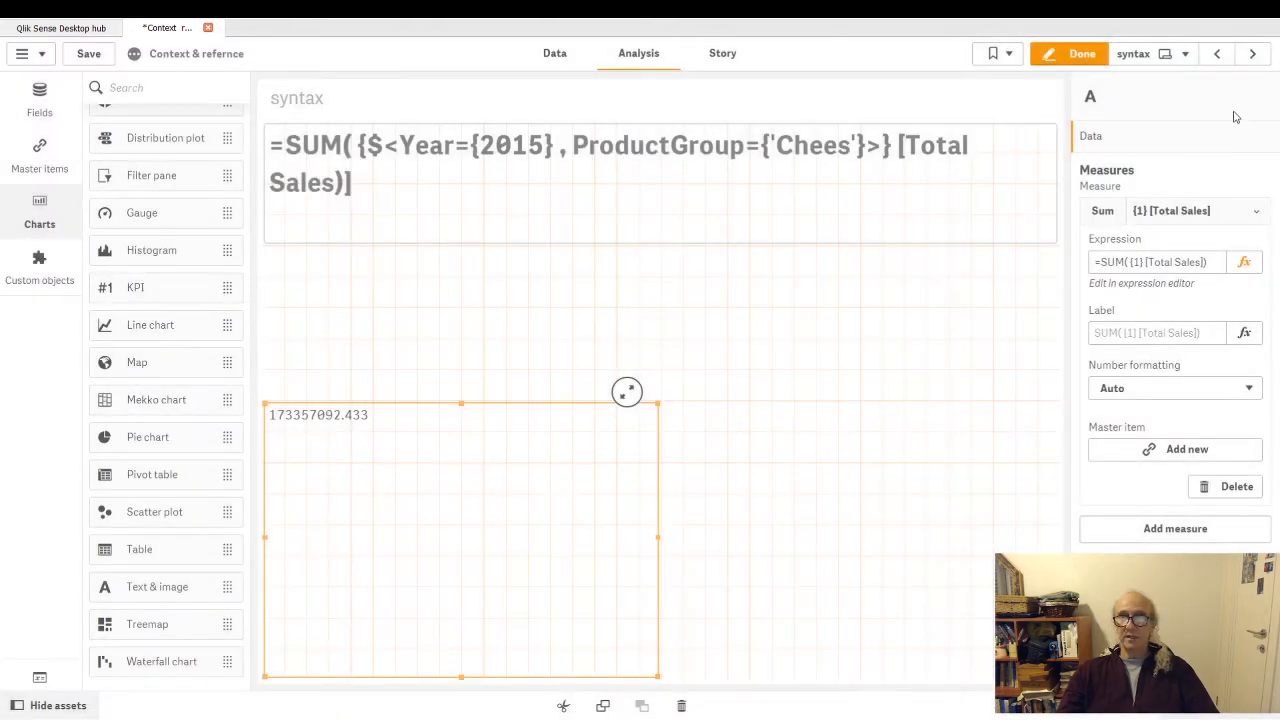
{"action": "left_click", "coordinate": [1217, 55]}
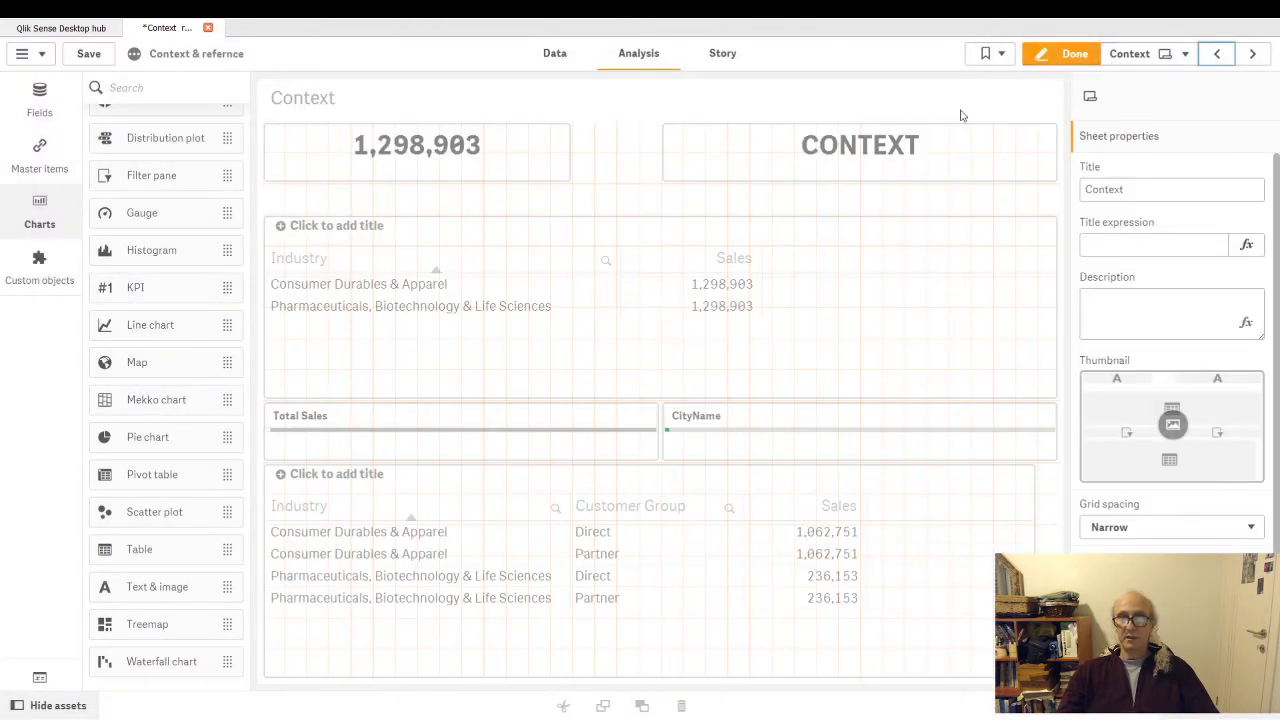
{"action": "left_click", "coordinate": [530, 358]}
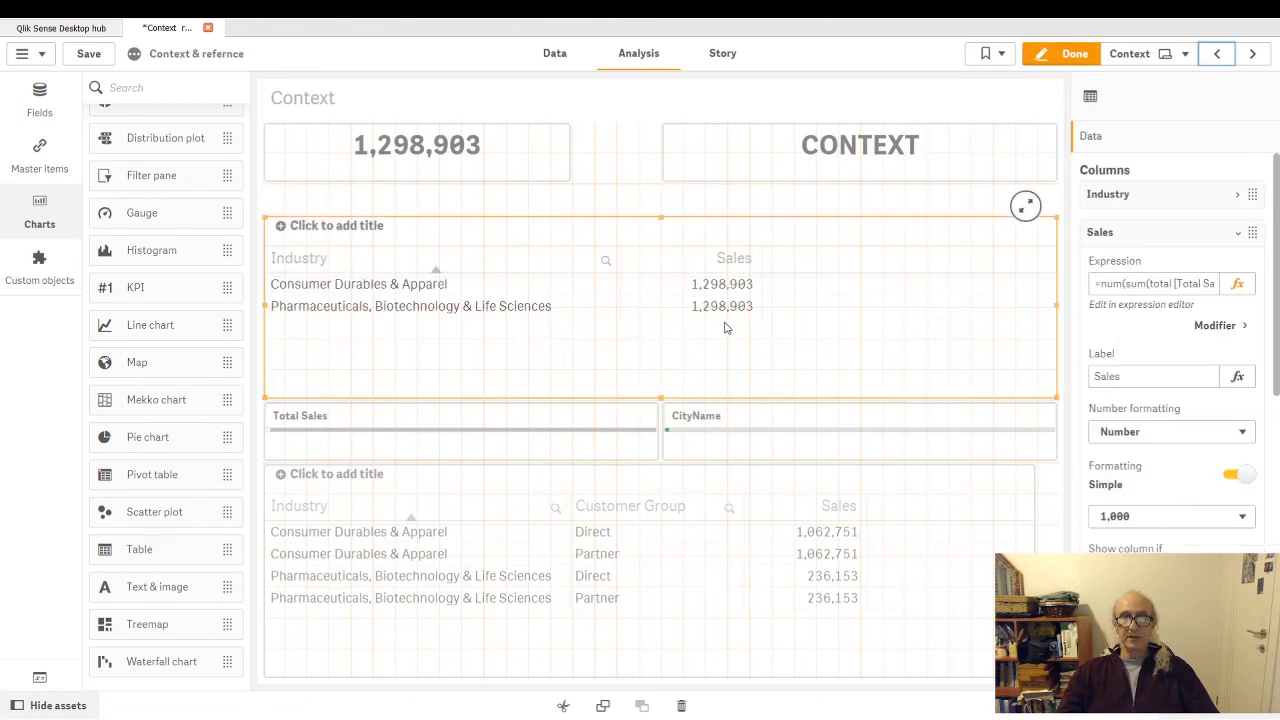
{"action": "left_click", "coordinate": [1237, 284]}
{"action": "left_click_drag", "start_coordinate": [57, 104], "coordinate": [401, 221]}
{"action": "key", "text": "ctrl+v"}
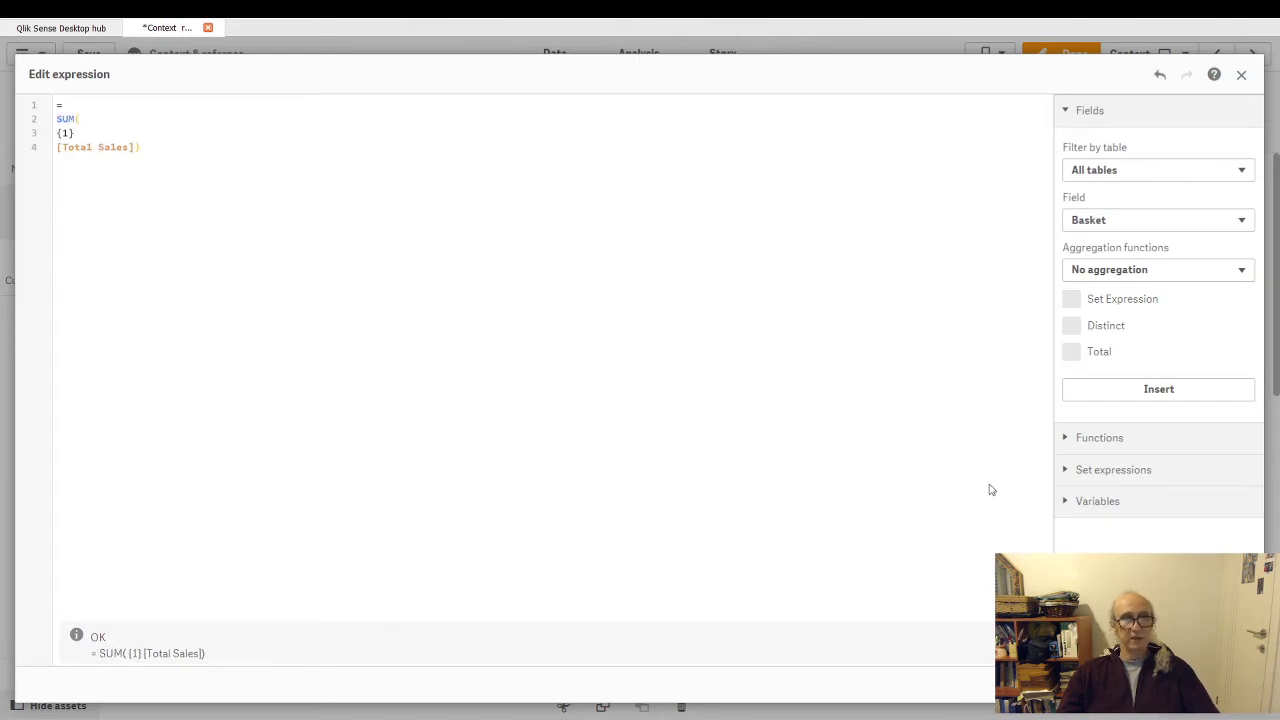
{"action": "left_click", "coordinate": [1225, 690]}
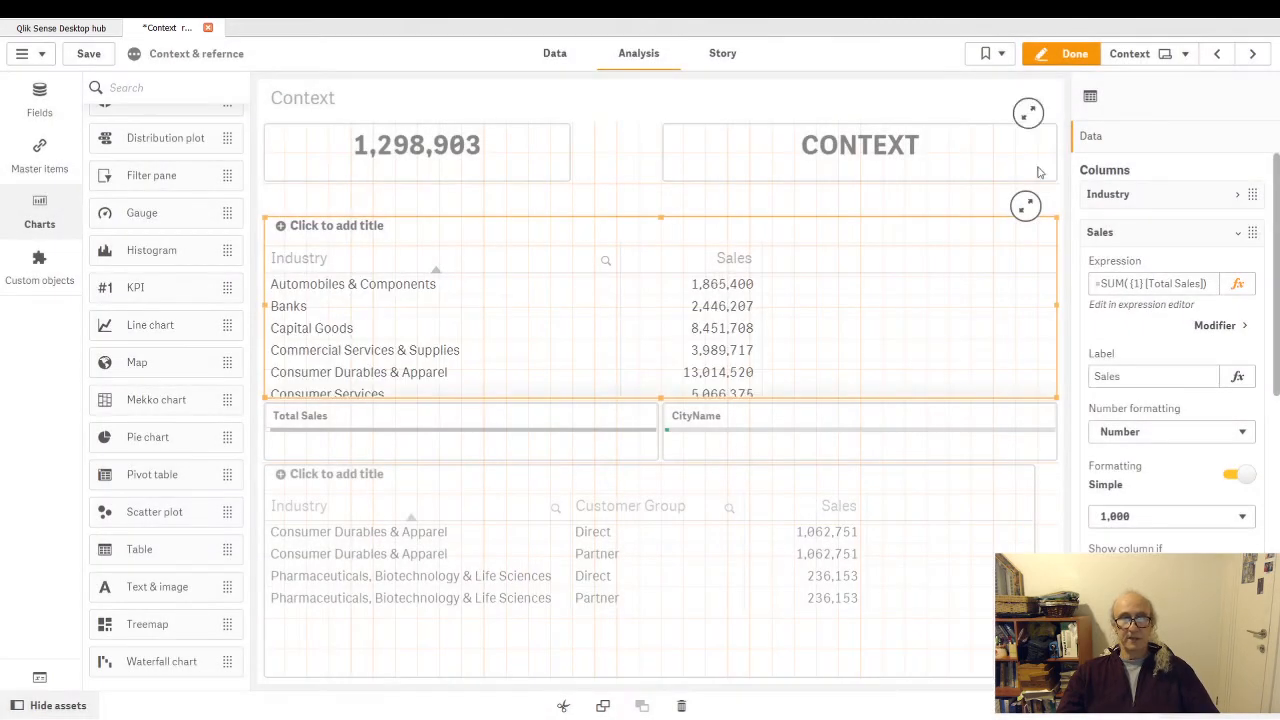
{"action": "left_click", "coordinate": [1068, 55]}
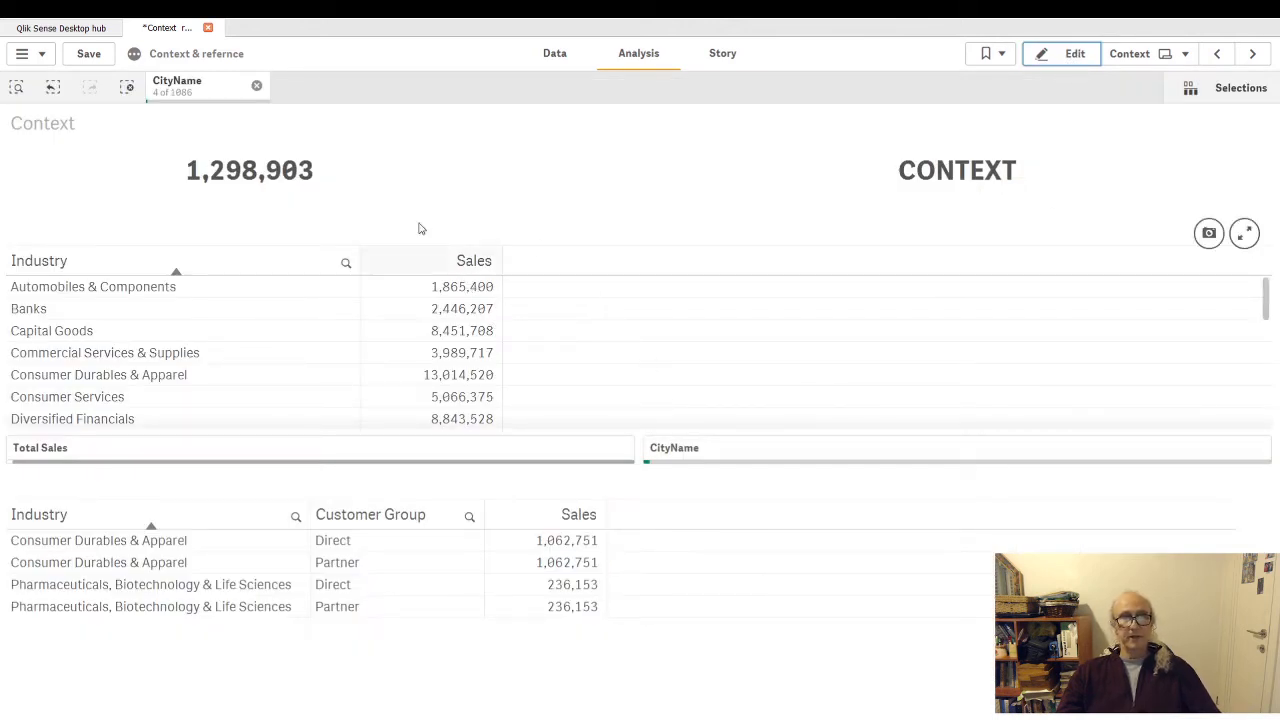
- Replace the CityName selection with Abeokuta, Abidjan, Abomey-Calavi, Abu Dhabi and Acapulco
{"action": "left_click", "coordinate": [256, 86]}
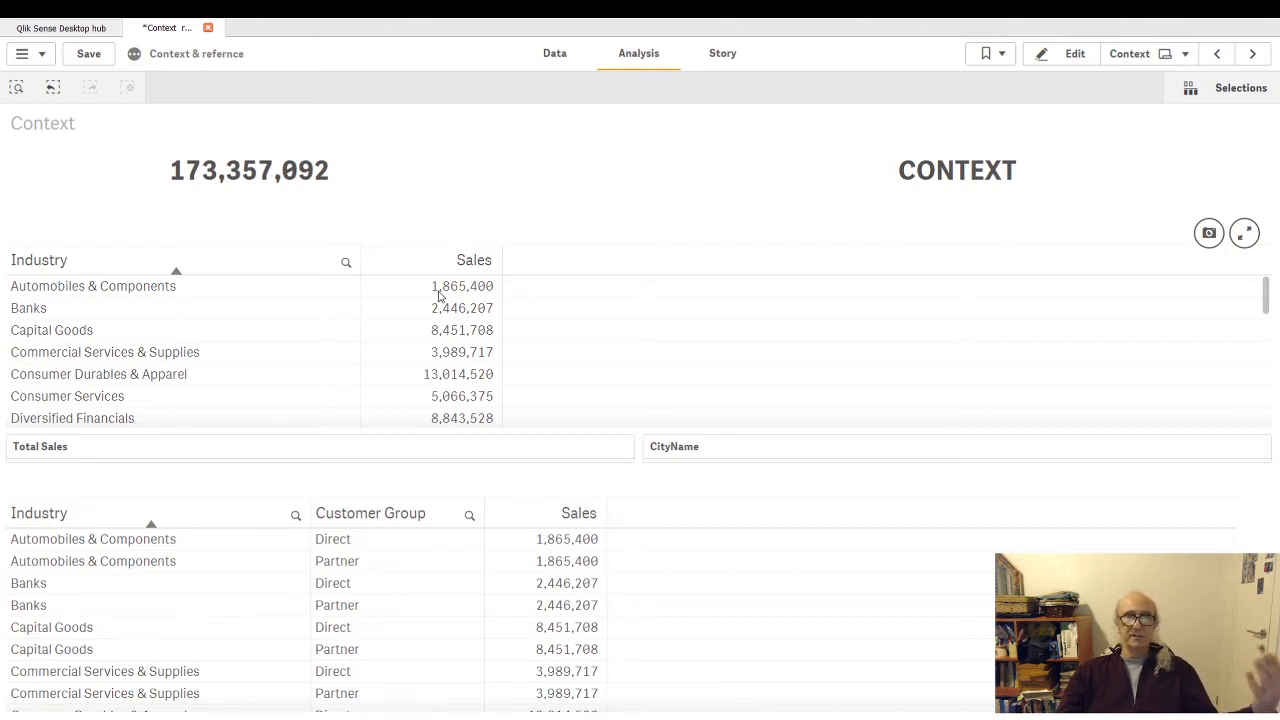
{"action": "left_click", "coordinate": [705, 449]}
{"action": "left_click_drag", "start_coordinate": [900, 281], "coordinate": [898, 383]}
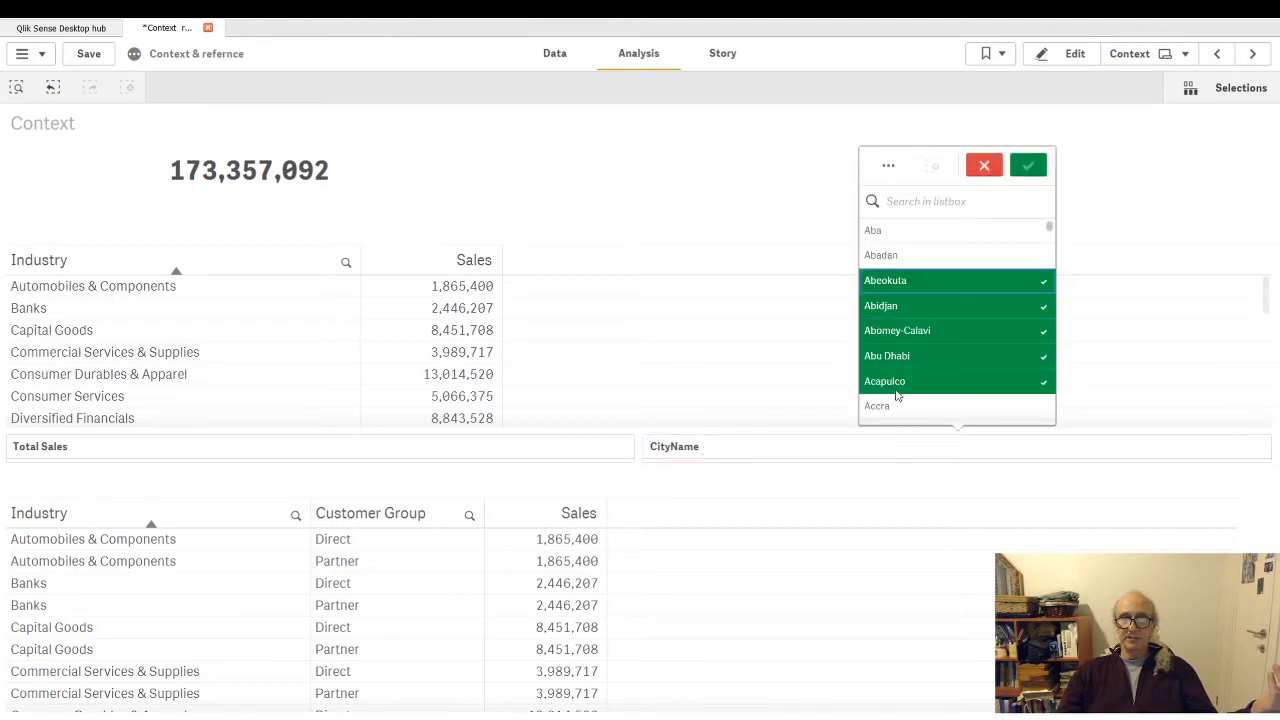
{"action": "left_click", "coordinate": [1027, 166]}
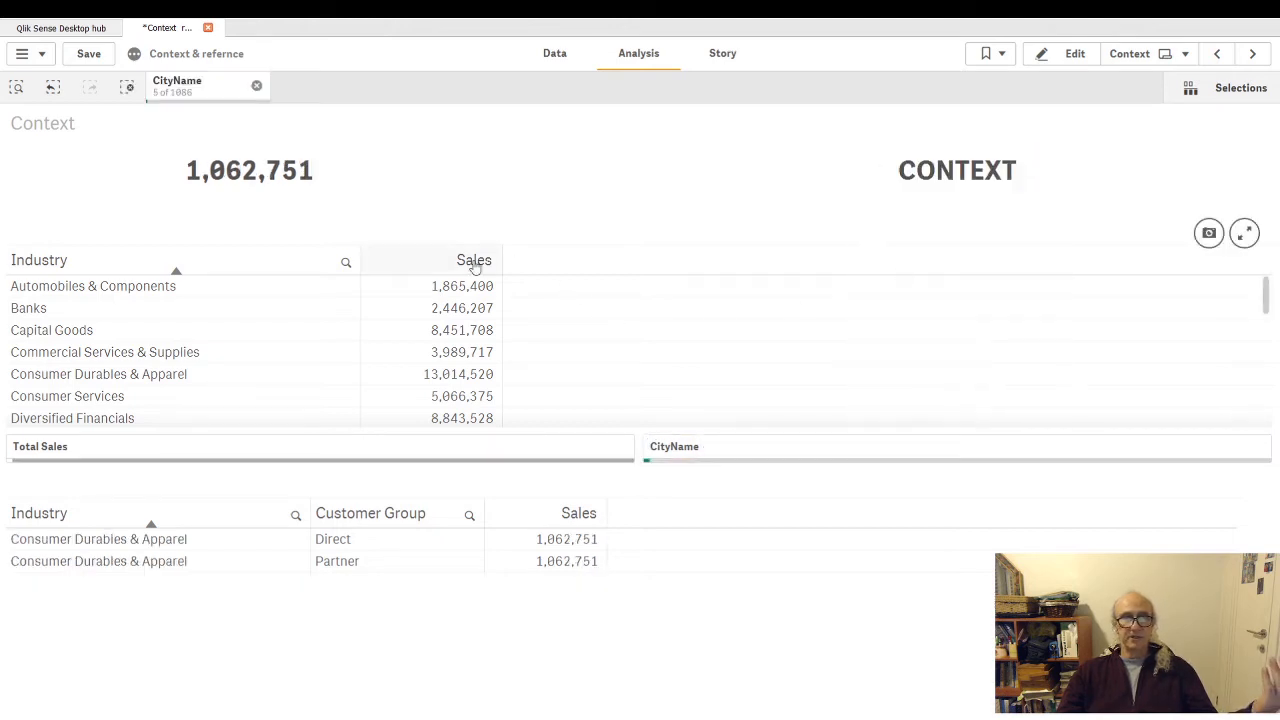
- Filter Total Sales to the six values 2.87, 2.8875, 2.945, 3.68, 3.825 and 5.1
{"action": "left_click", "coordinate": [245, 454]}
{"action": "left_click_drag", "start_coordinate": [300, 255], "coordinate": [157, 363]}
{"action": "left_click", "coordinate": [391, 165]}
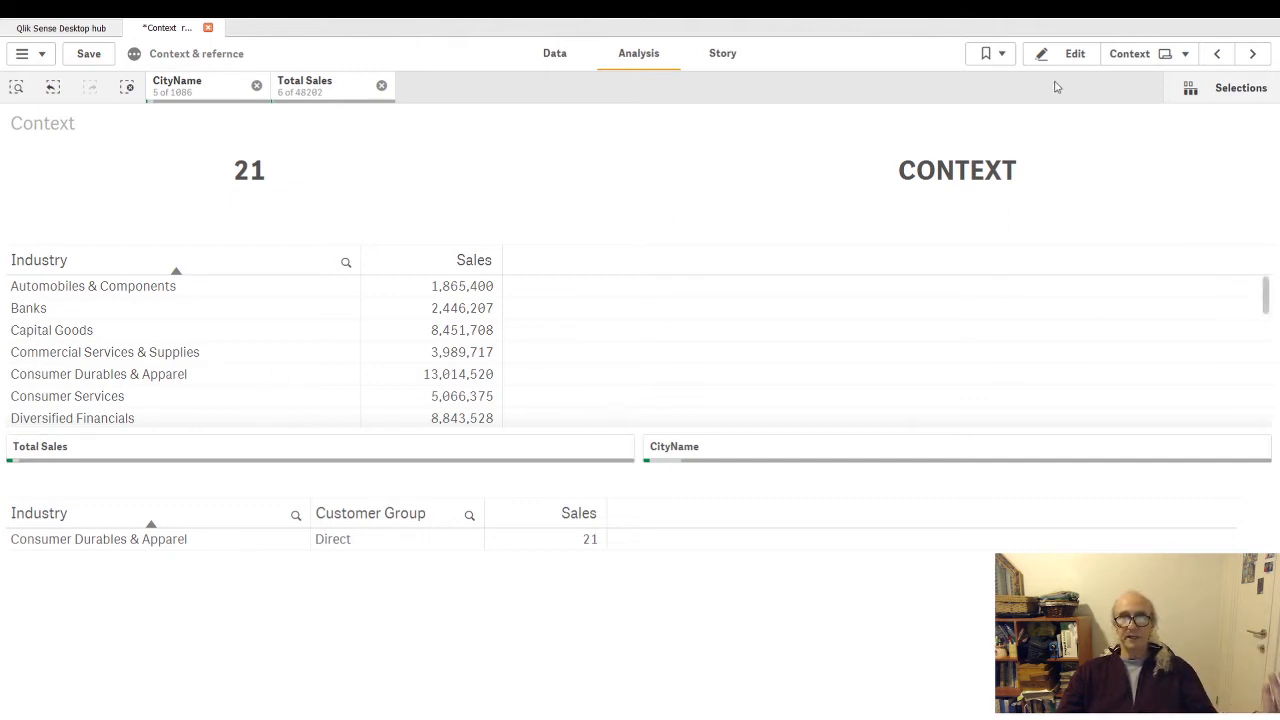
- Return to sheet editing and copy the full Sales expression of the upper Industry table
{"action": "left_click", "coordinate": [1074, 56]}
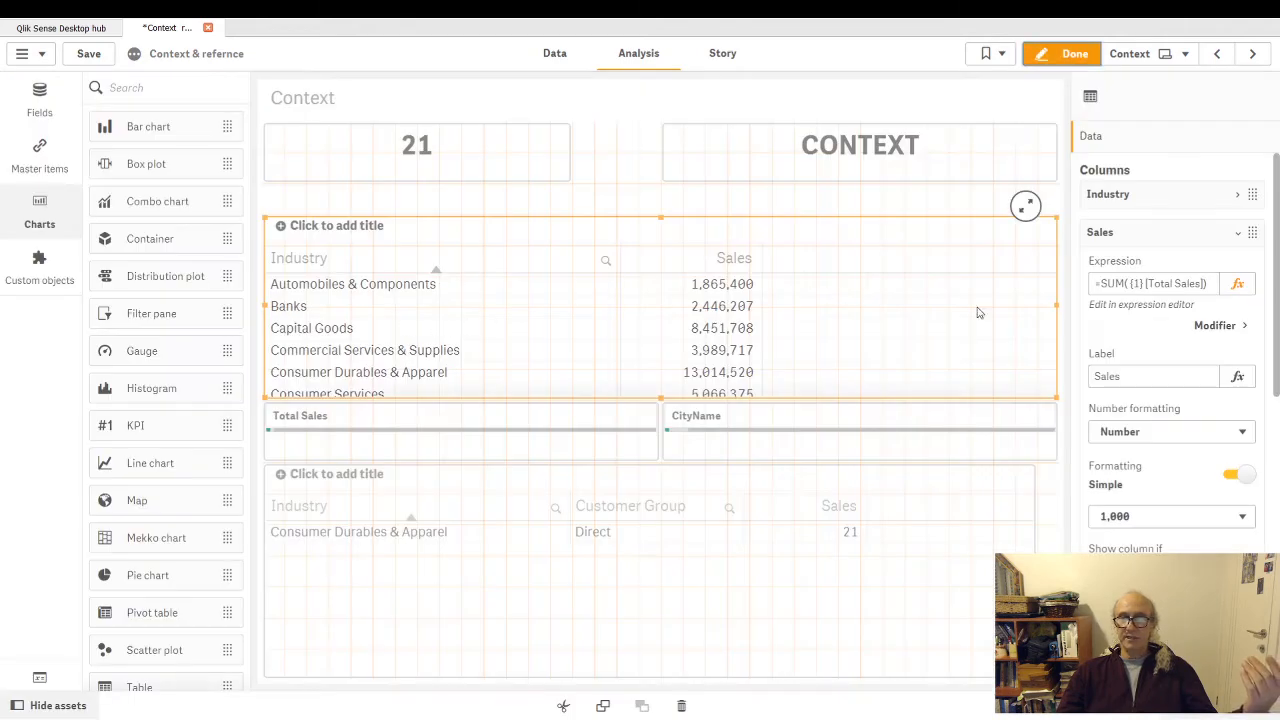
{"action": "left_click", "coordinate": [1157, 291]}
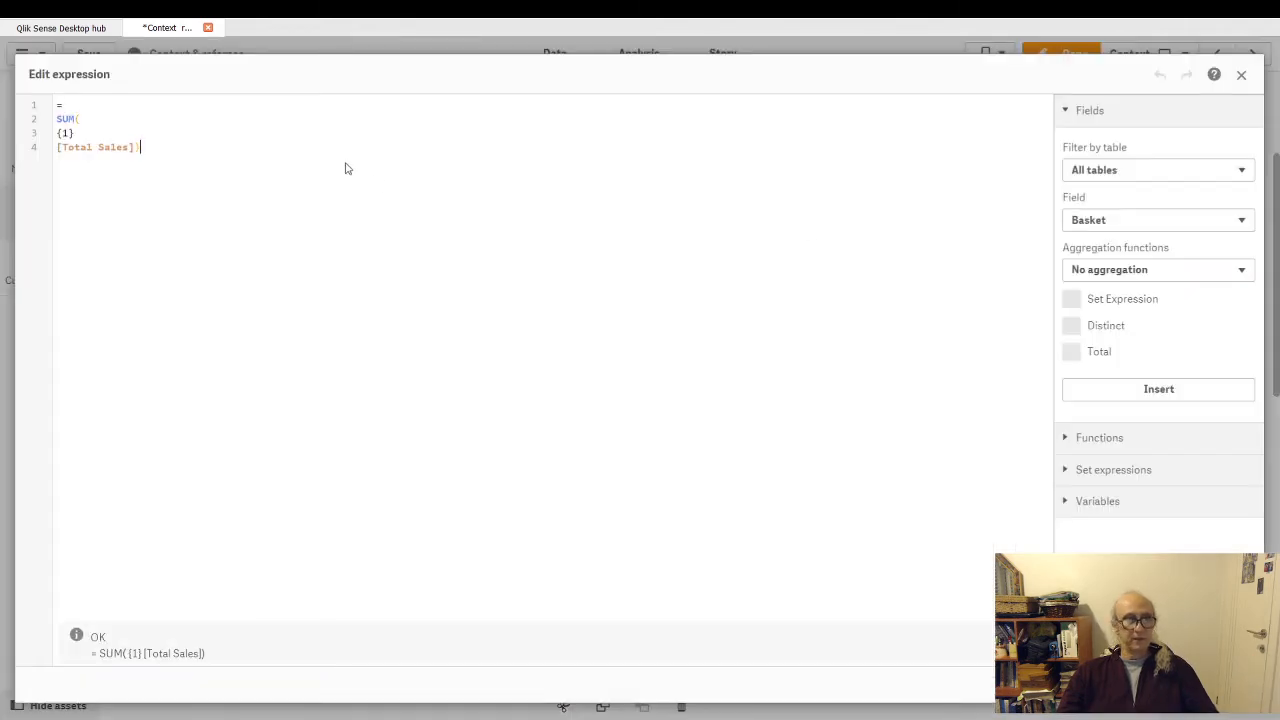
{"action": "key", "text": "ctrl+a"}
{"action": "key", "text": "ctrl+c"}
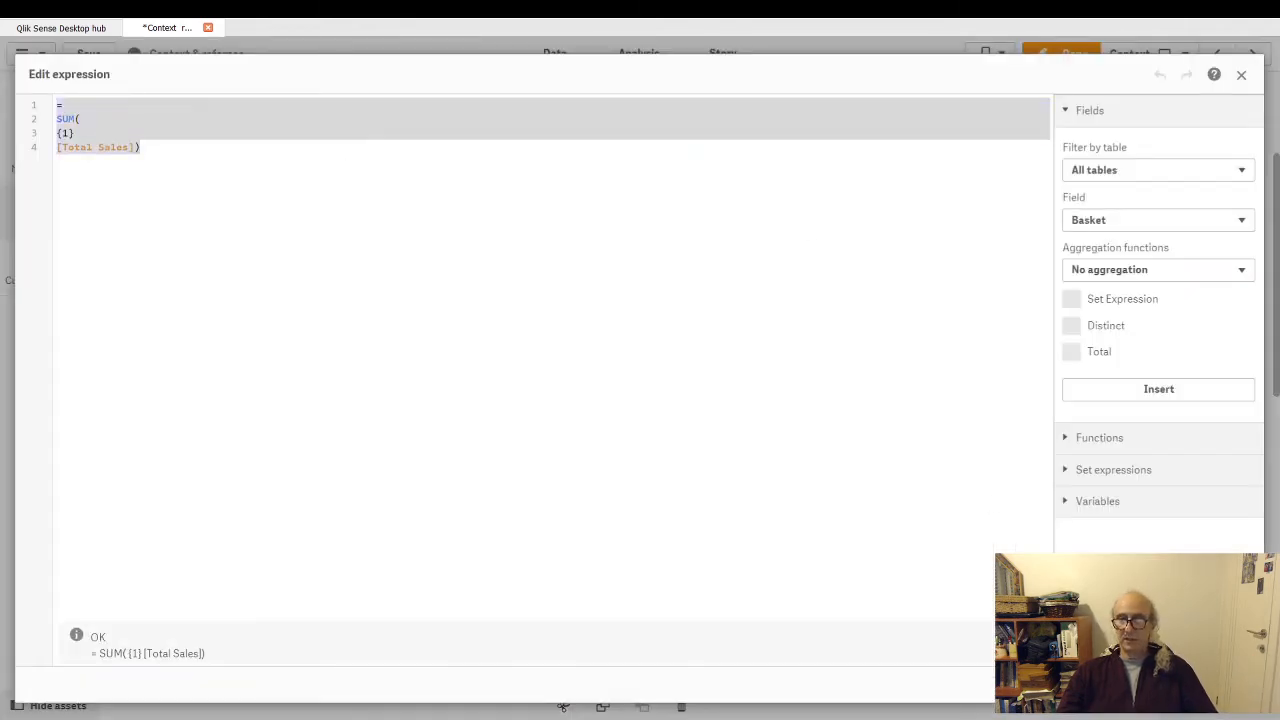
{"action": "left_click", "coordinate": [1164, 684]}
{"action": "left_click", "coordinate": [1238, 239]}
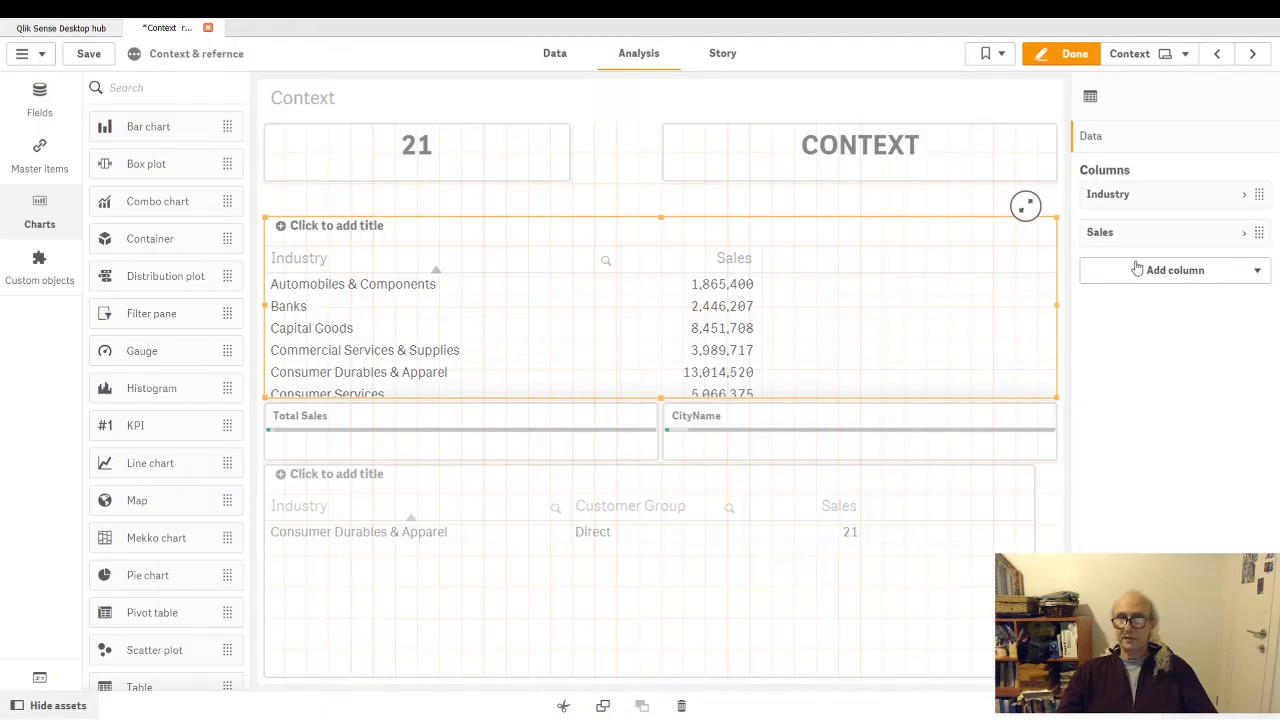
- Add a measure column with =SUM({$} [Total Sales]) to the upper Industry table and finish editing the sheet
{"action": "left_click", "coordinate": [1260, 275]}
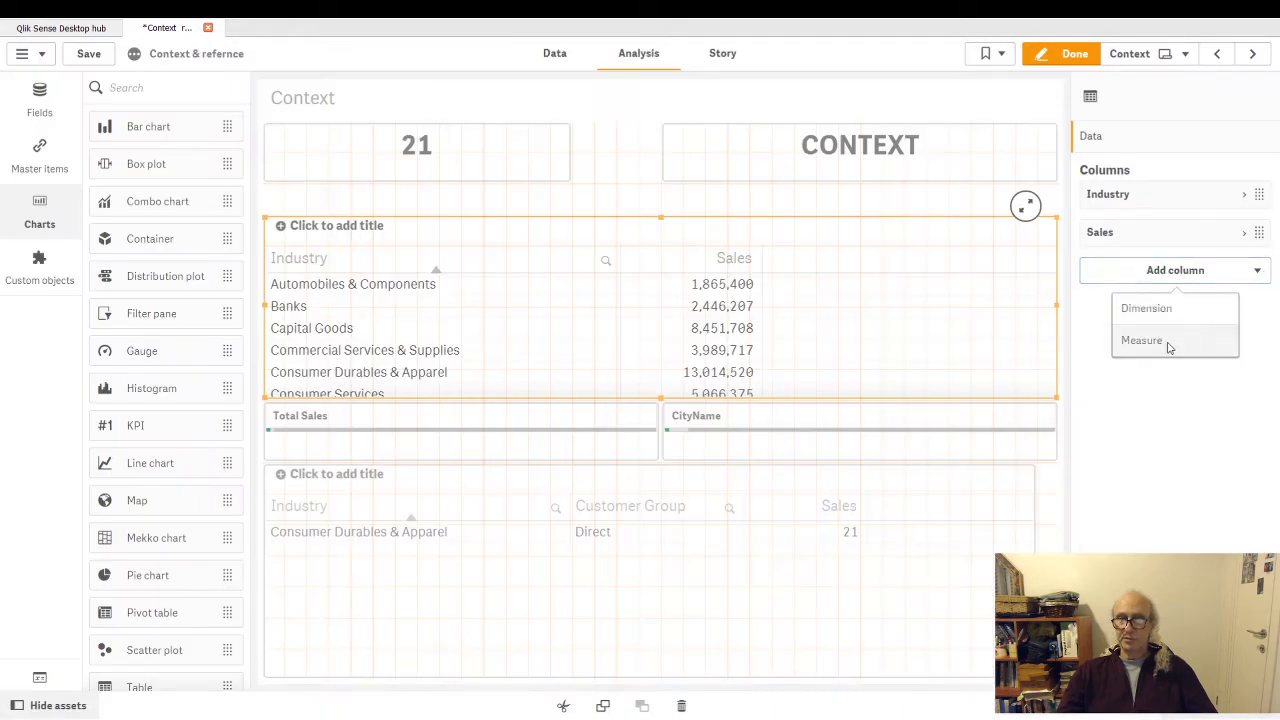
{"action": "left_click", "coordinate": [1141, 340]}
{"action": "left_click", "coordinate": [1240, 311]}
{"action": "key", "text": "ctrl+v"}
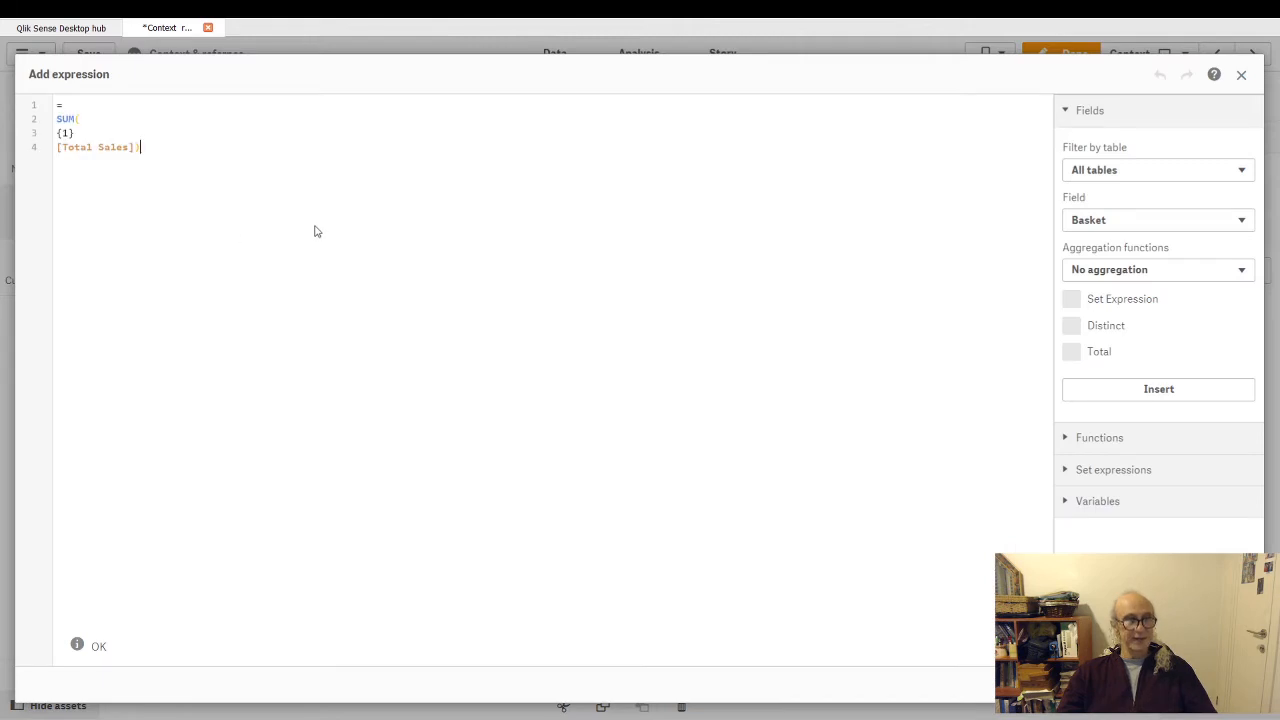
{"action": "left_click", "coordinate": [64, 134]}
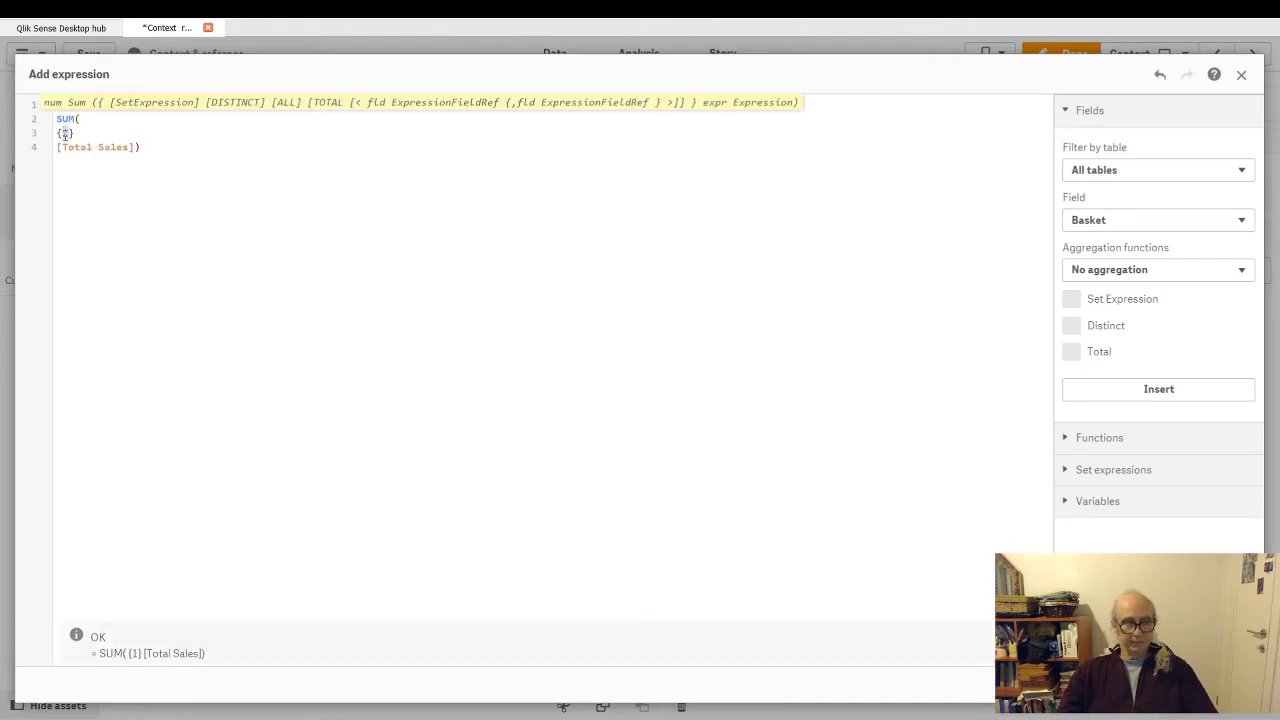
{"action": "key", "text": "BackSpace"}
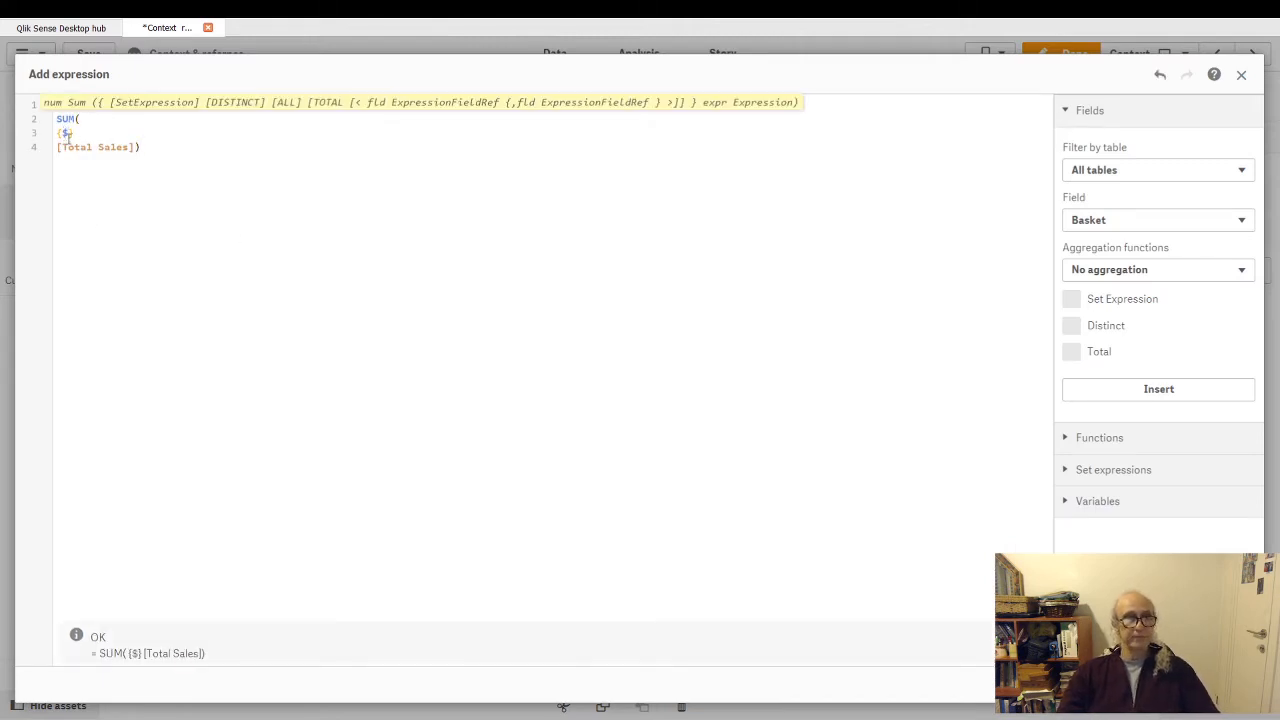
{"action": "type", "text": "$"}
{"action": "key", "text": "ctrl+Return"}
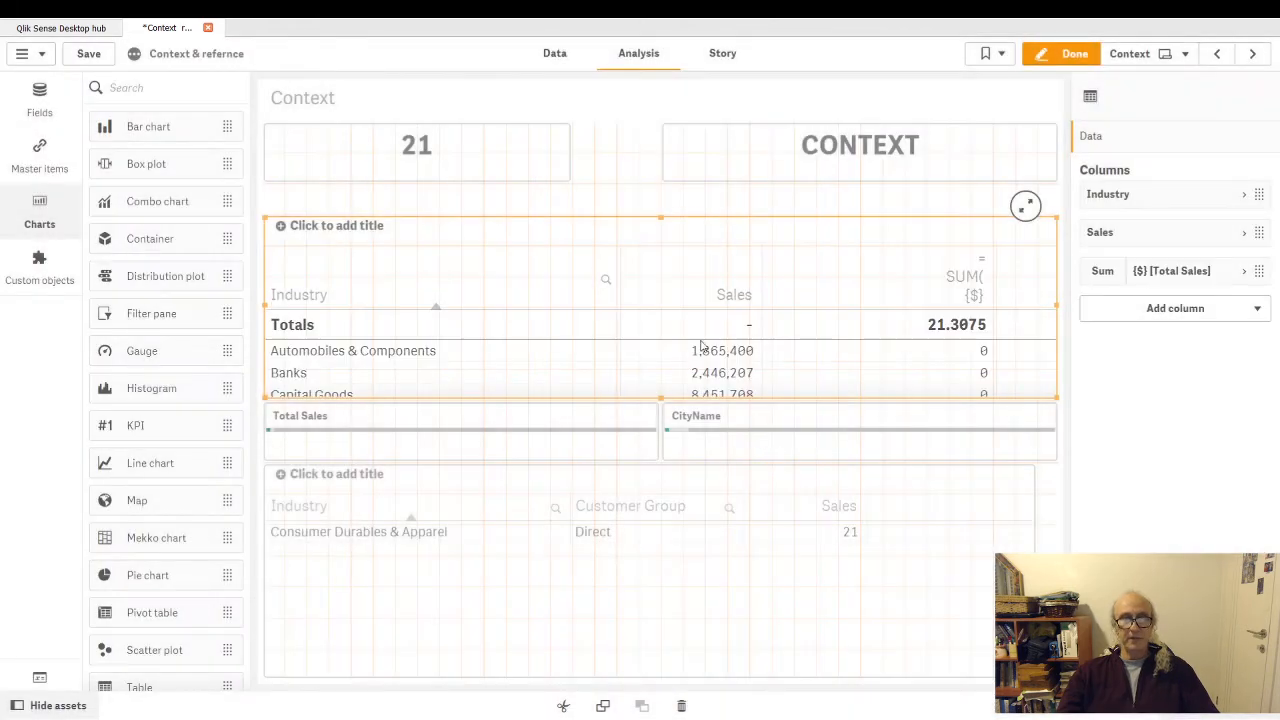
{"action": "left_click", "coordinate": [1064, 53]}
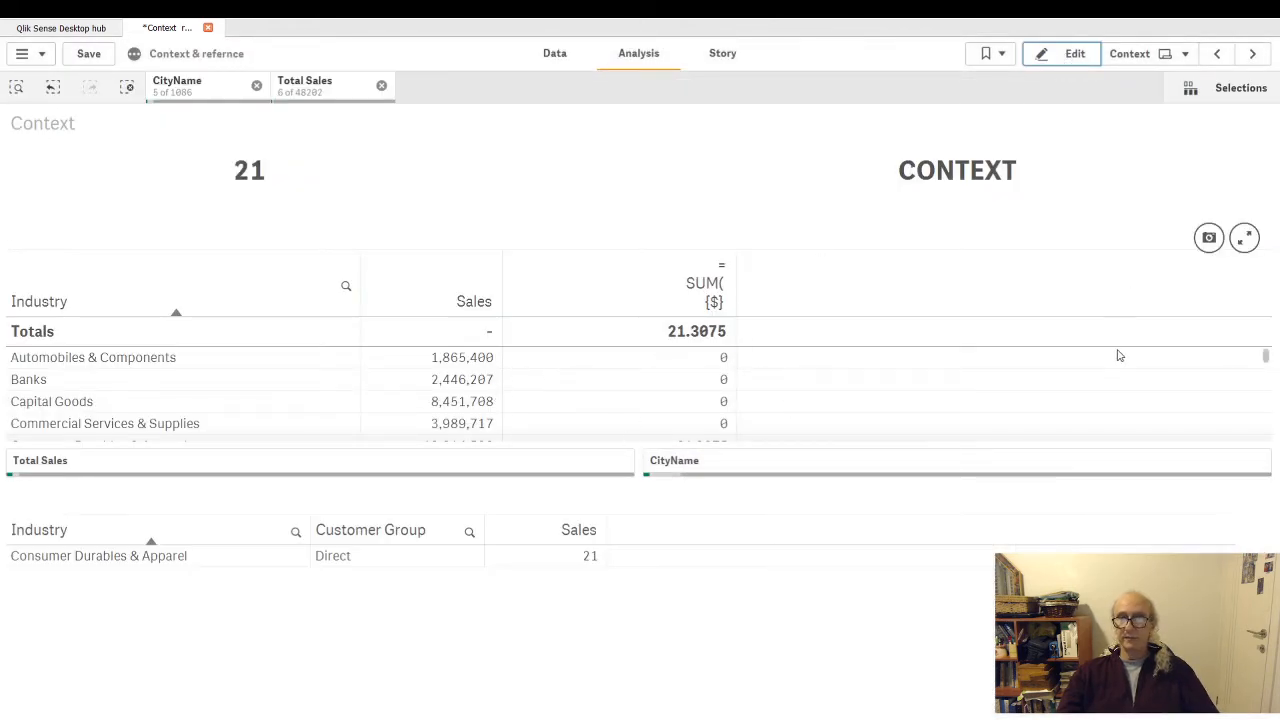
- View the upper Industry table full size, comparing its {1} and {$} sales columns and checking the active CityName and Total Sales selections
{"action": "left_click", "coordinate": [1245, 239]}
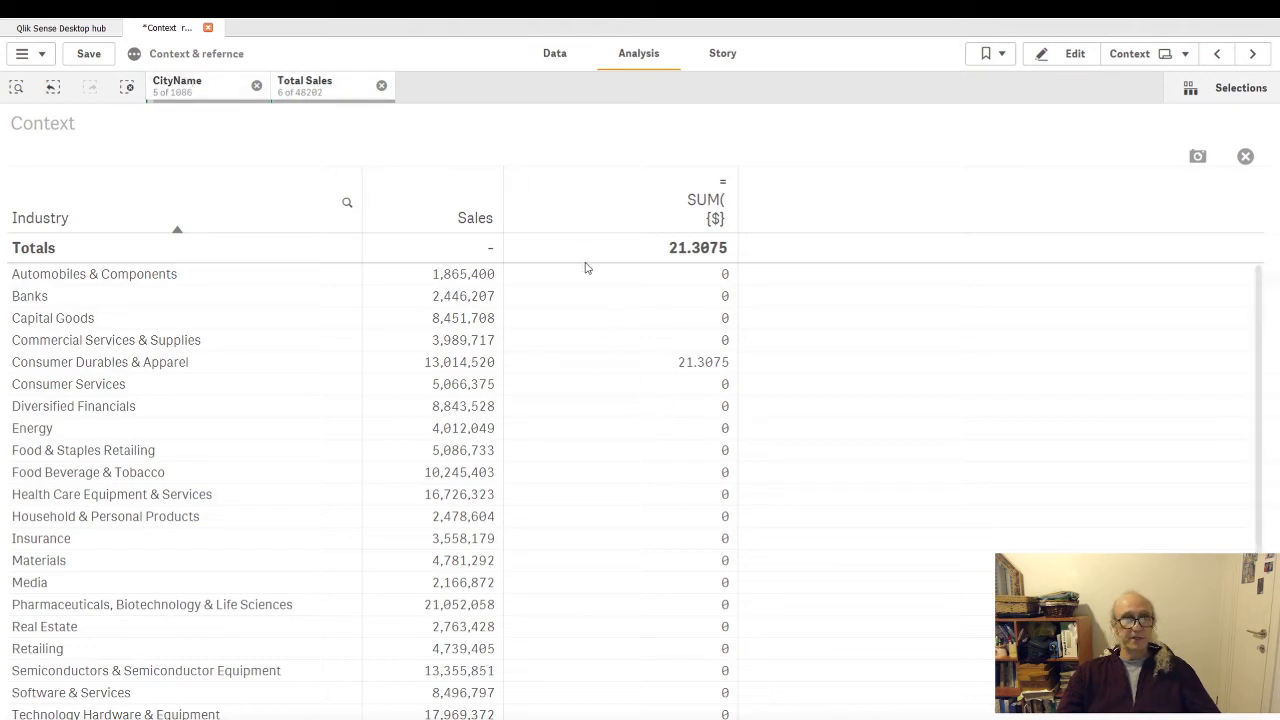
{"action": "scroll", "coordinate": [495, 388], "scroll_direction": "down", "scroll_amount": 1}
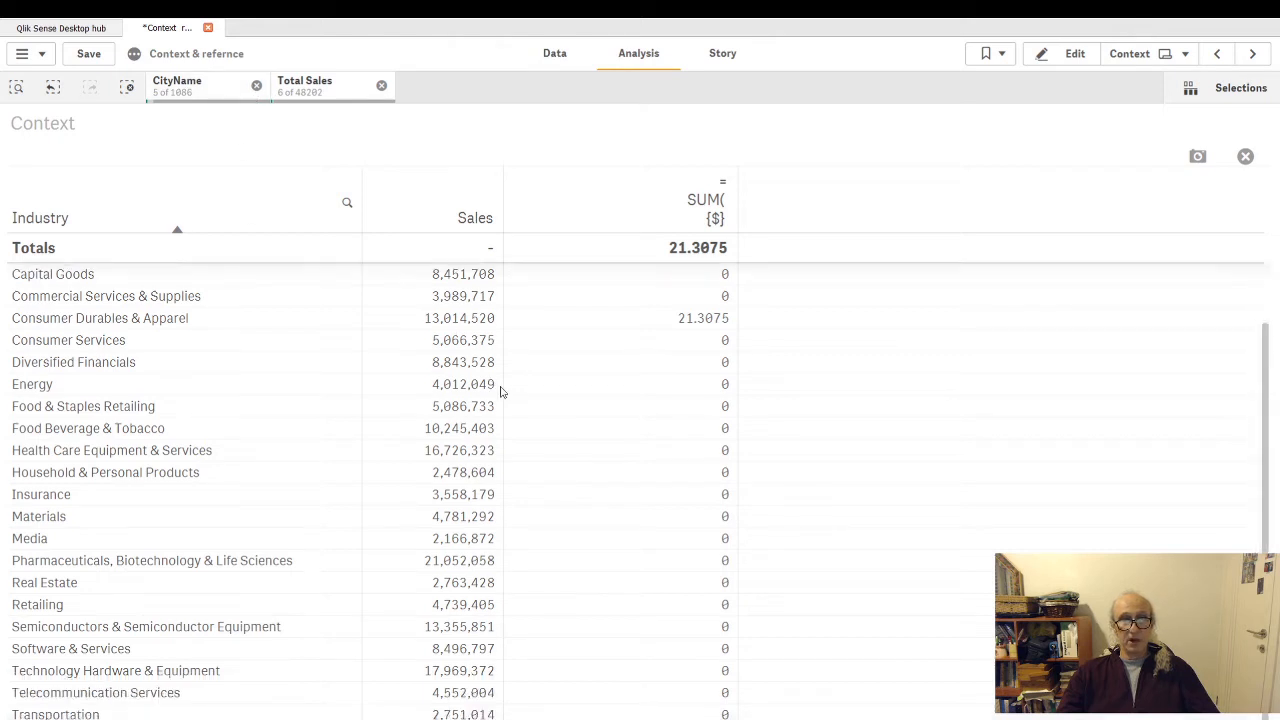
{"action": "scroll", "coordinate": [530, 430], "scroll_direction": "up", "scroll_amount": 1}
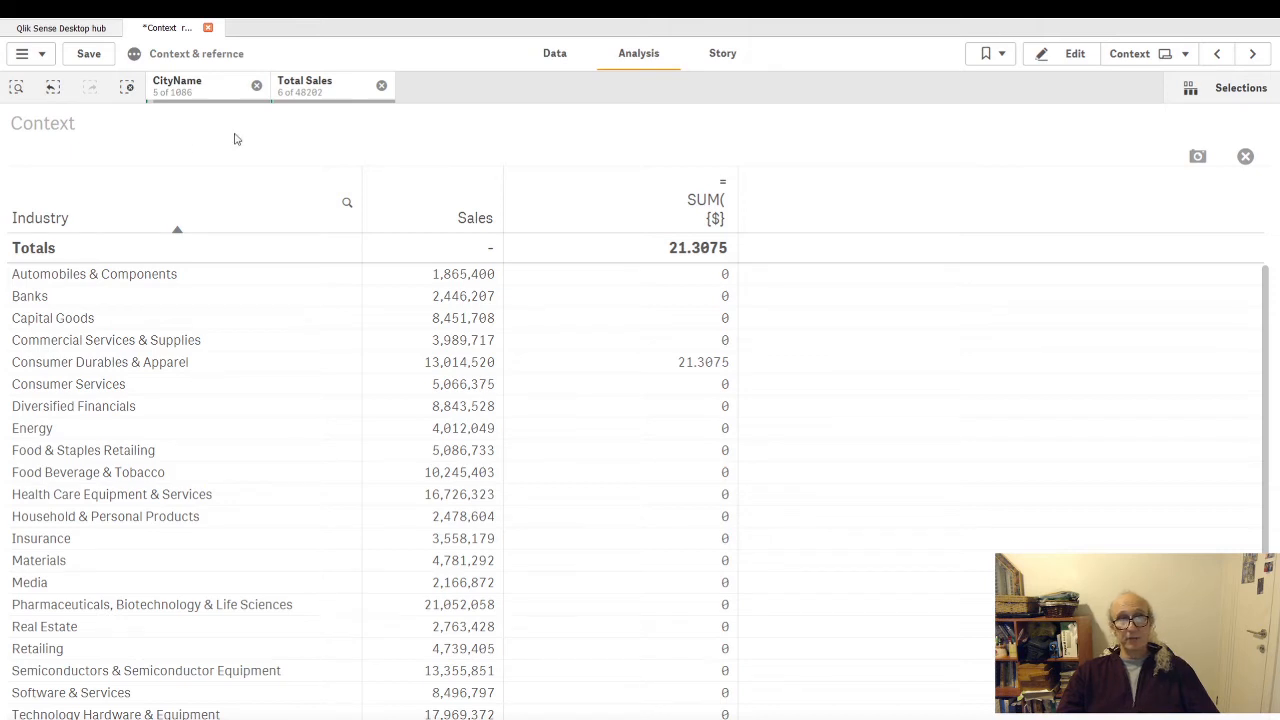
{"action": "left_click", "coordinate": [205, 92]}
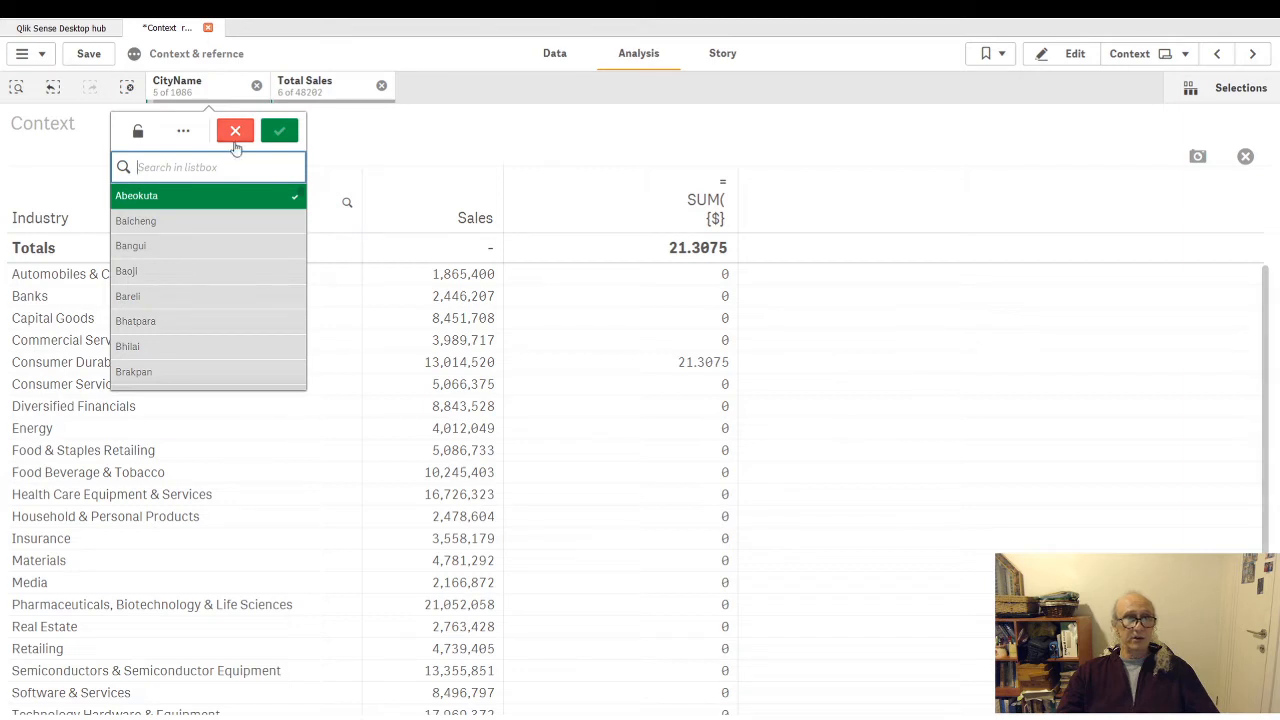
{"action": "left_click", "coordinate": [409, 142]}
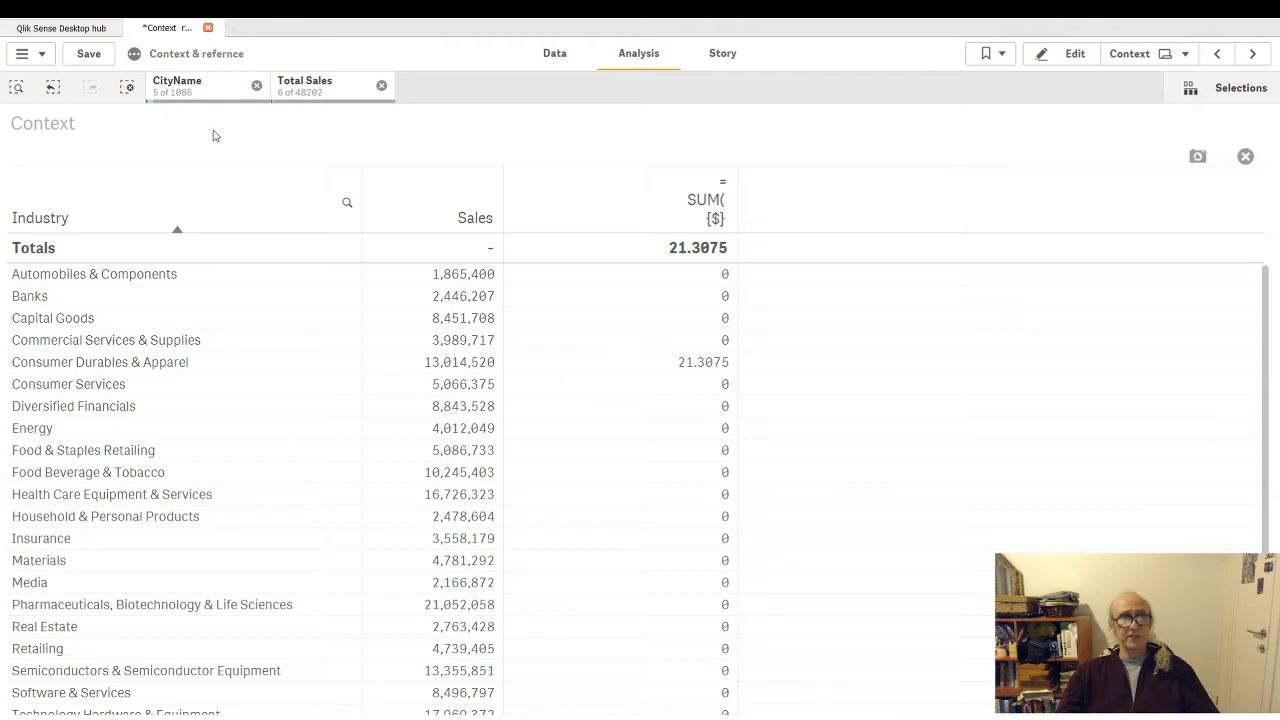
{"action": "left_click", "coordinate": [330, 90]}
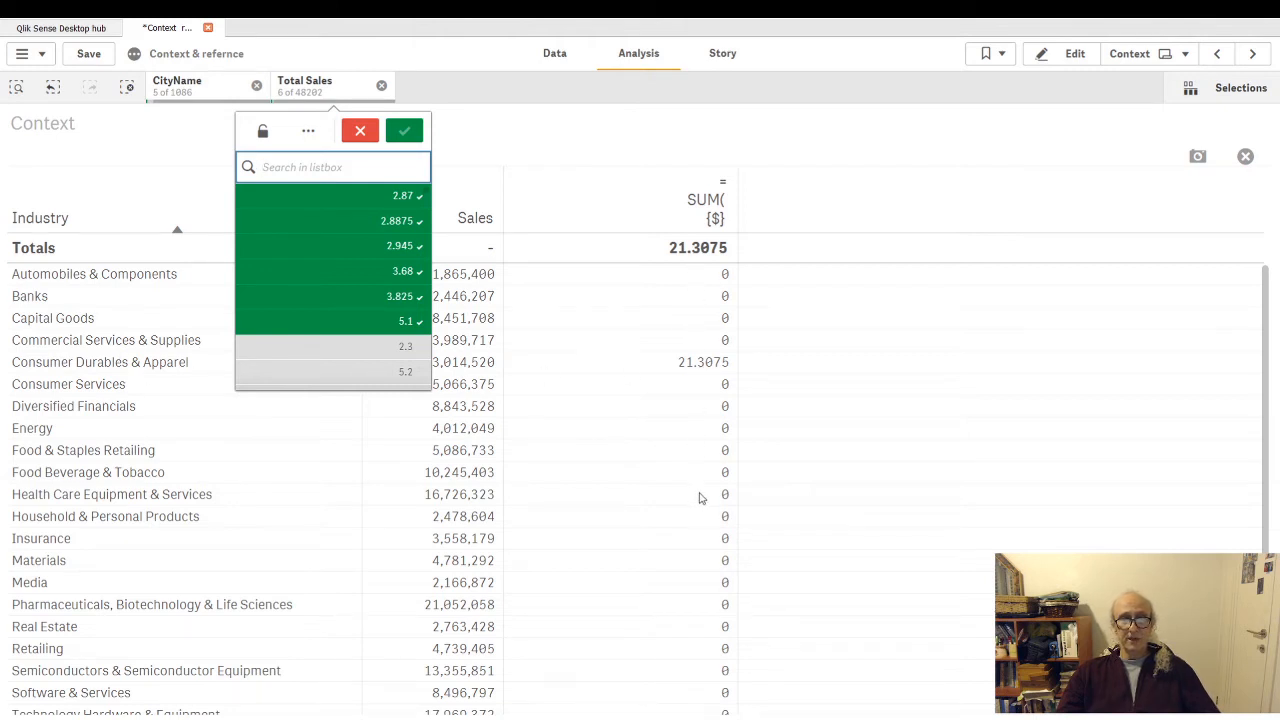
- Clear the Total Sales selection and the CityName selection, comparing the two sales columns of the full-size Industry table after each
{"action": "left_click", "coordinate": [381, 86]}
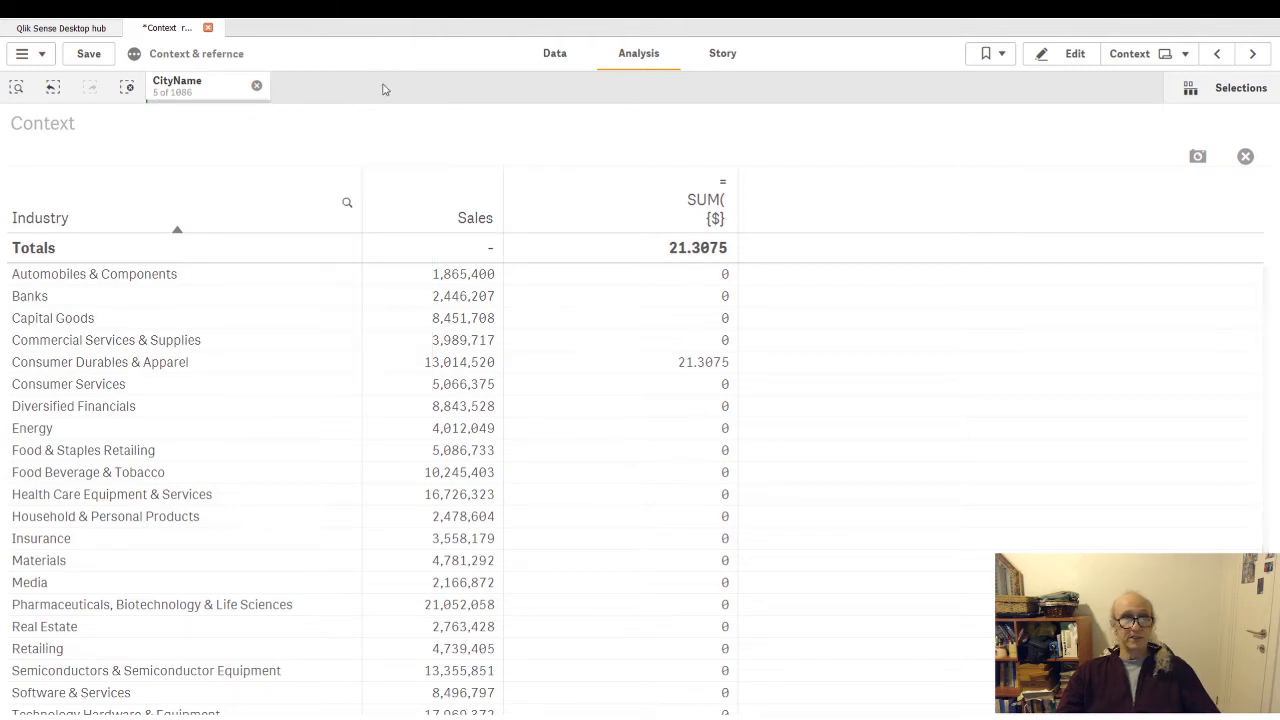
{"action": "scroll", "coordinate": [760, 390], "scroll_direction": "down", "scroll_amount": 2}
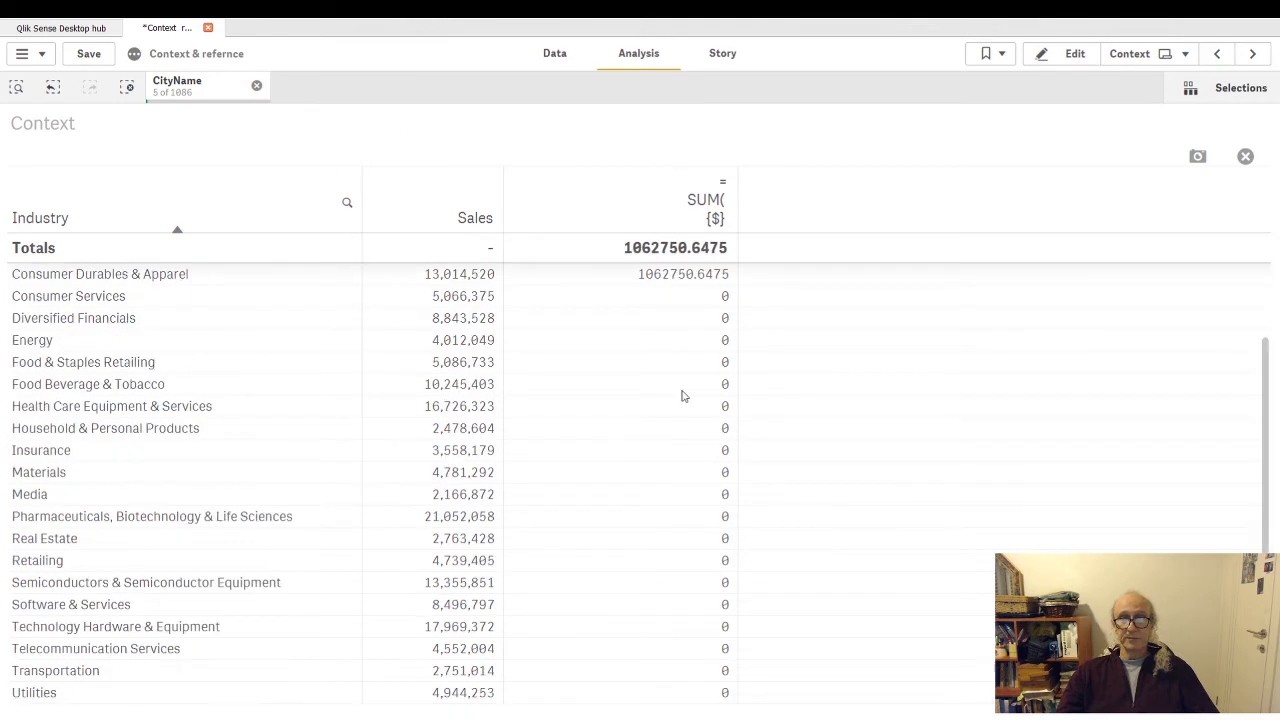
{"action": "scroll", "coordinate": [658, 401], "scroll_direction": "up", "scroll_amount": 2}
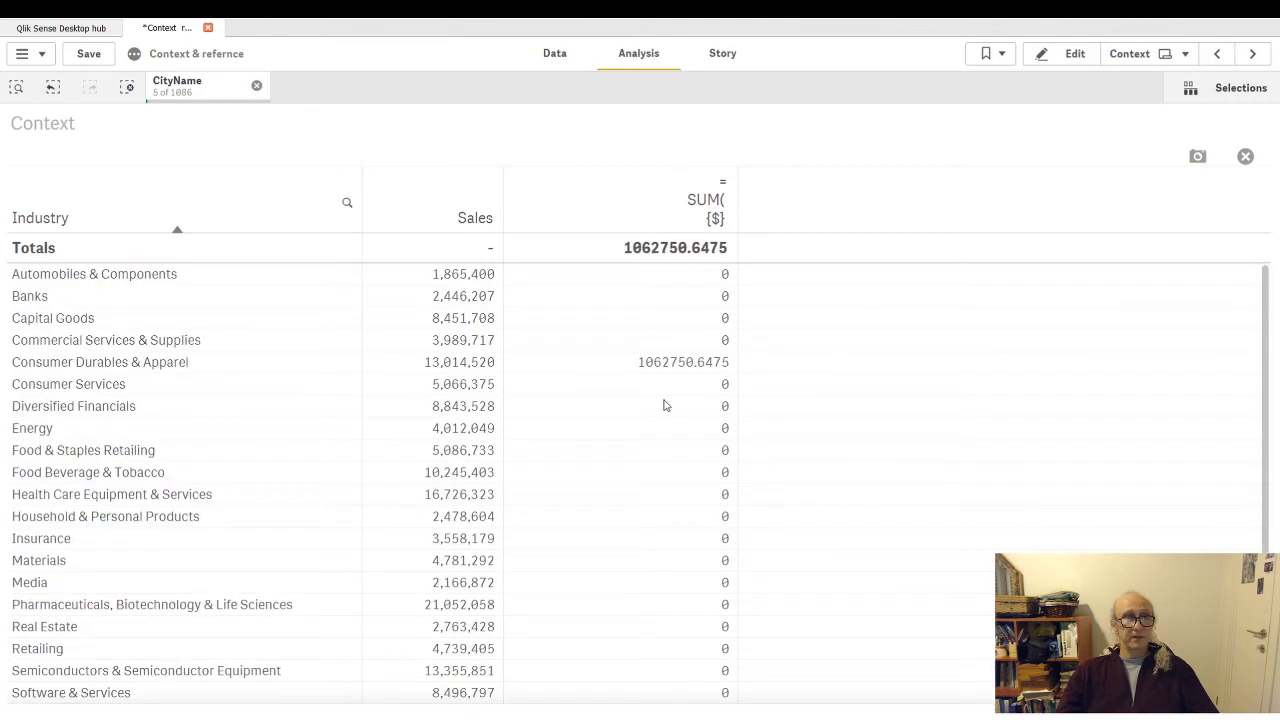
{"action": "left_click", "coordinate": [198, 88]}
{"action": "left_click", "coordinate": [397, 294]}
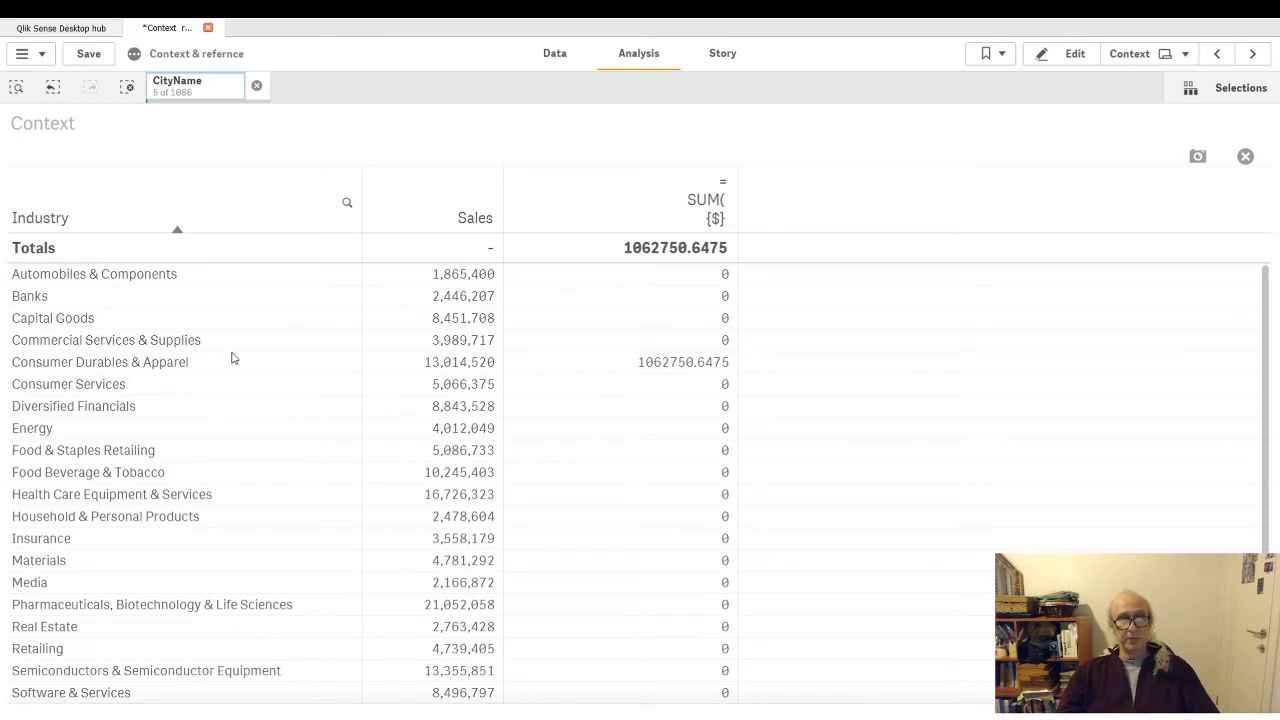
{"action": "left_click", "coordinate": [256, 86]}
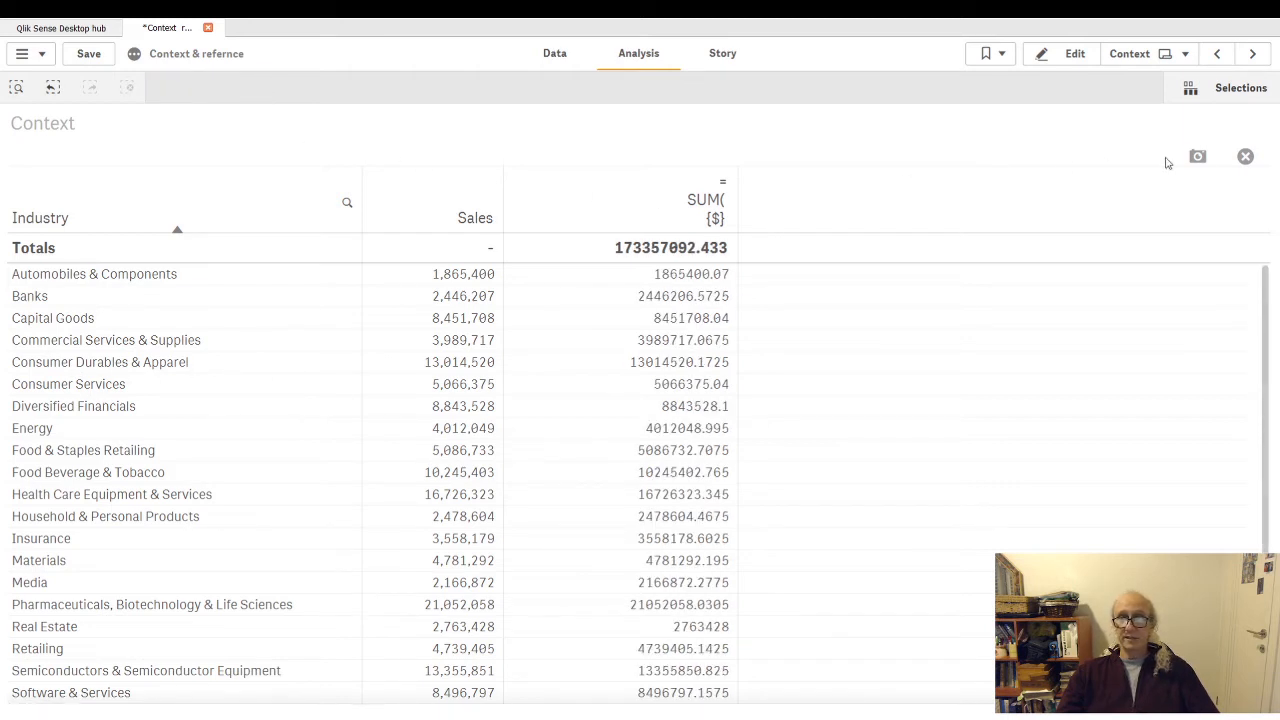
- Leave the full-size table view and filter CityName to seven consecutive cities starting with Austin
{"action": "left_click", "coordinate": [1245, 156]}
{"action": "left_click", "coordinate": [889, 455]}
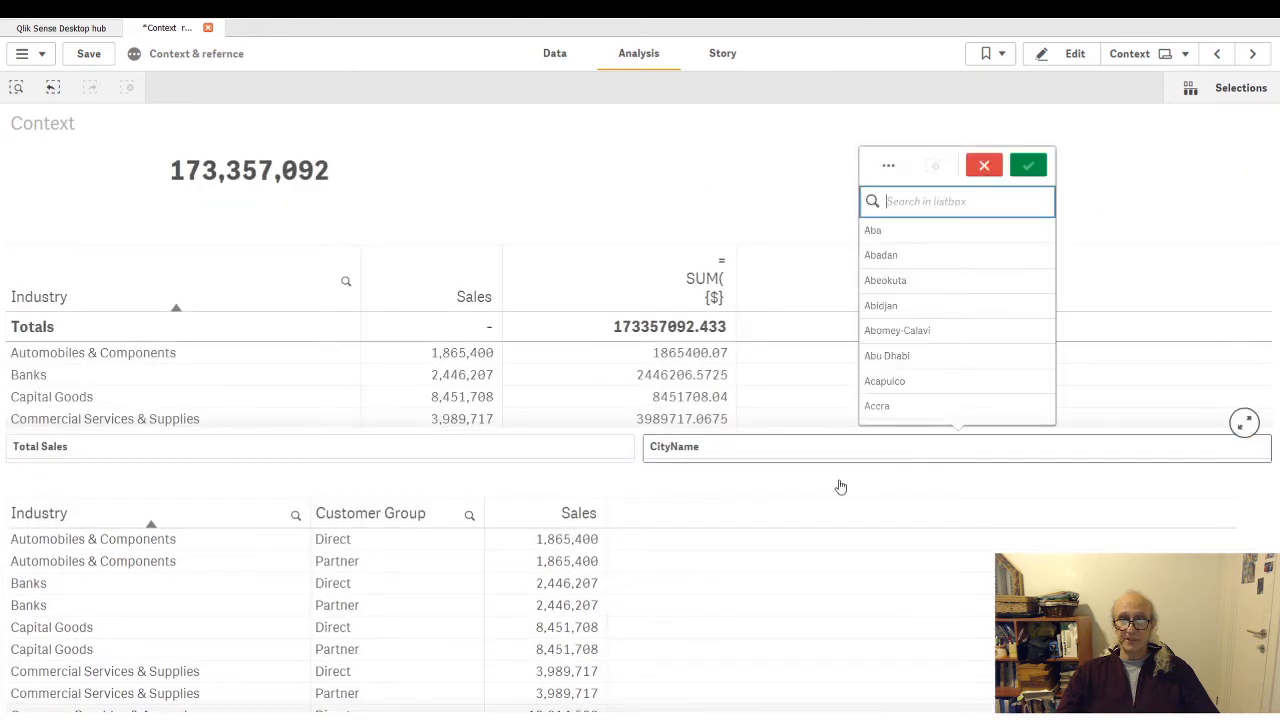
{"action": "scroll", "coordinate": [960, 300], "scroll_direction": "down", "scroll_amount": 5}
{"action": "left_click_drag", "start_coordinate": [951, 285], "coordinate": [957, 434]}
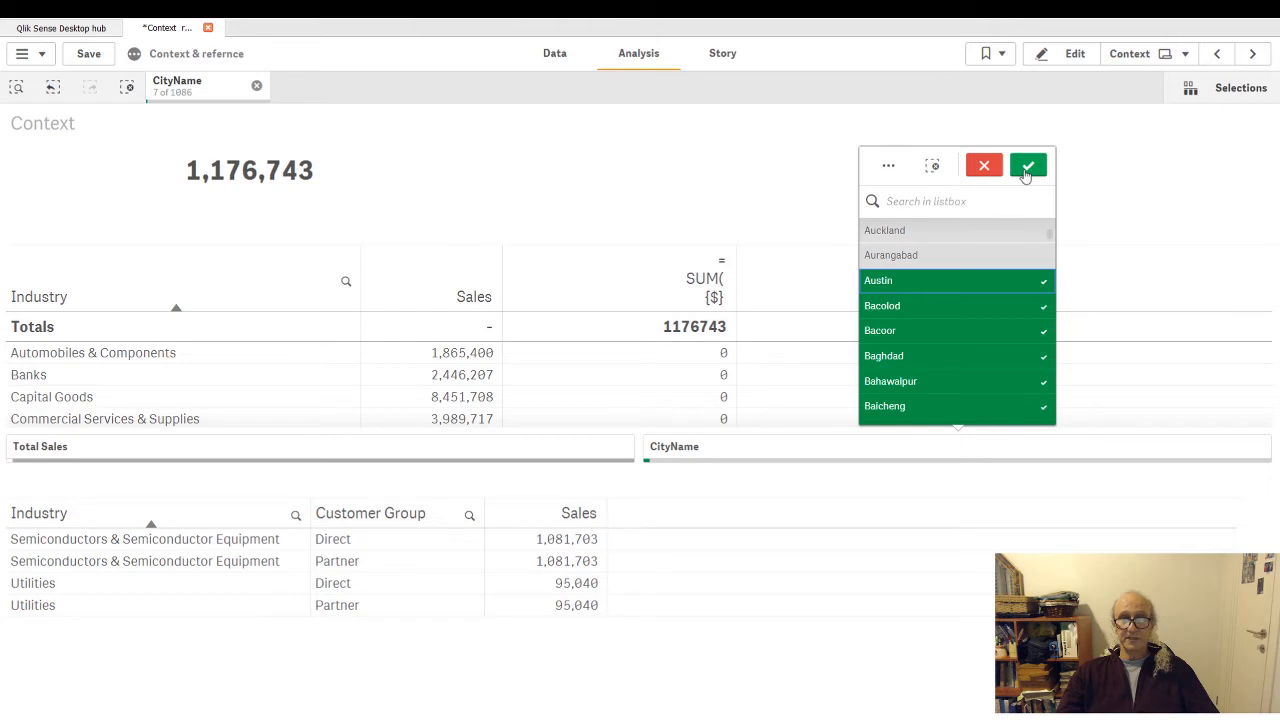
{"action": "left_click", "coordinate": [1028, 167]}
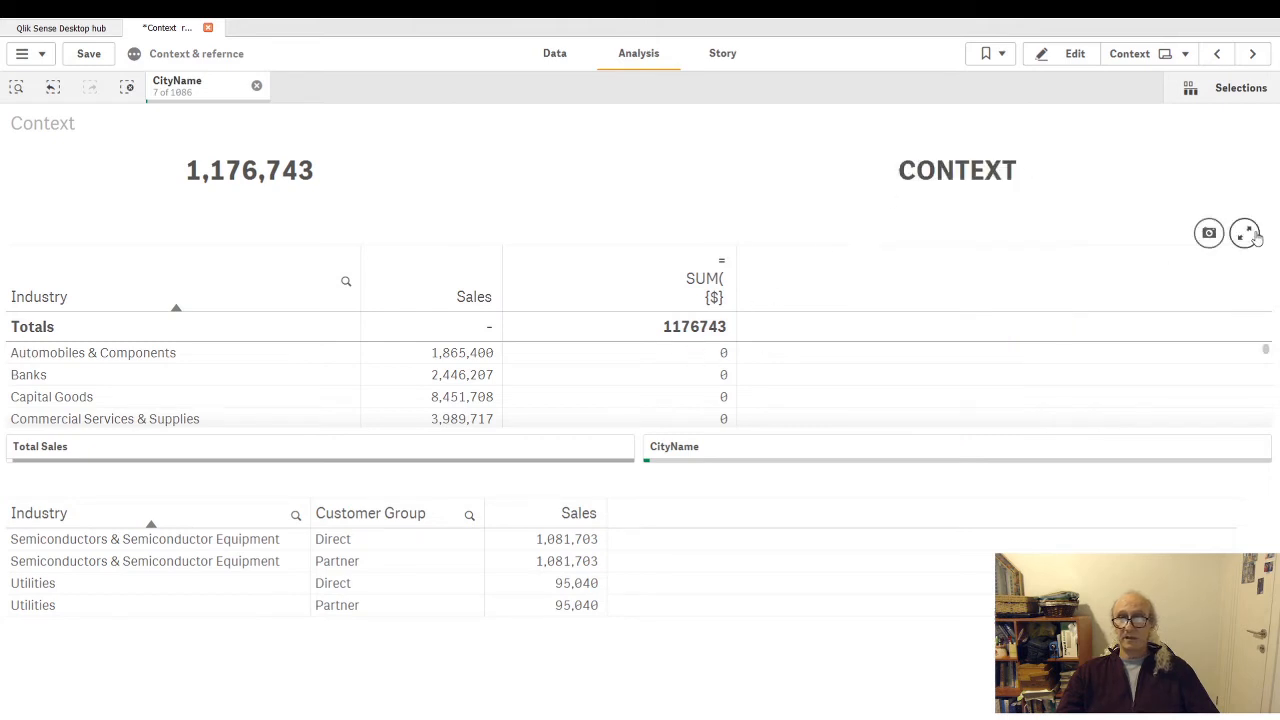
- View the upper Industry table full size and compare its Sales and {$} columns under the seven-city selection
{"action": "left_click", "coordinate": [1243, 233]}
{"action": "scroll", "coordinate": [595, 300], "scroll_direction": "down", "scroll_amount": 2}
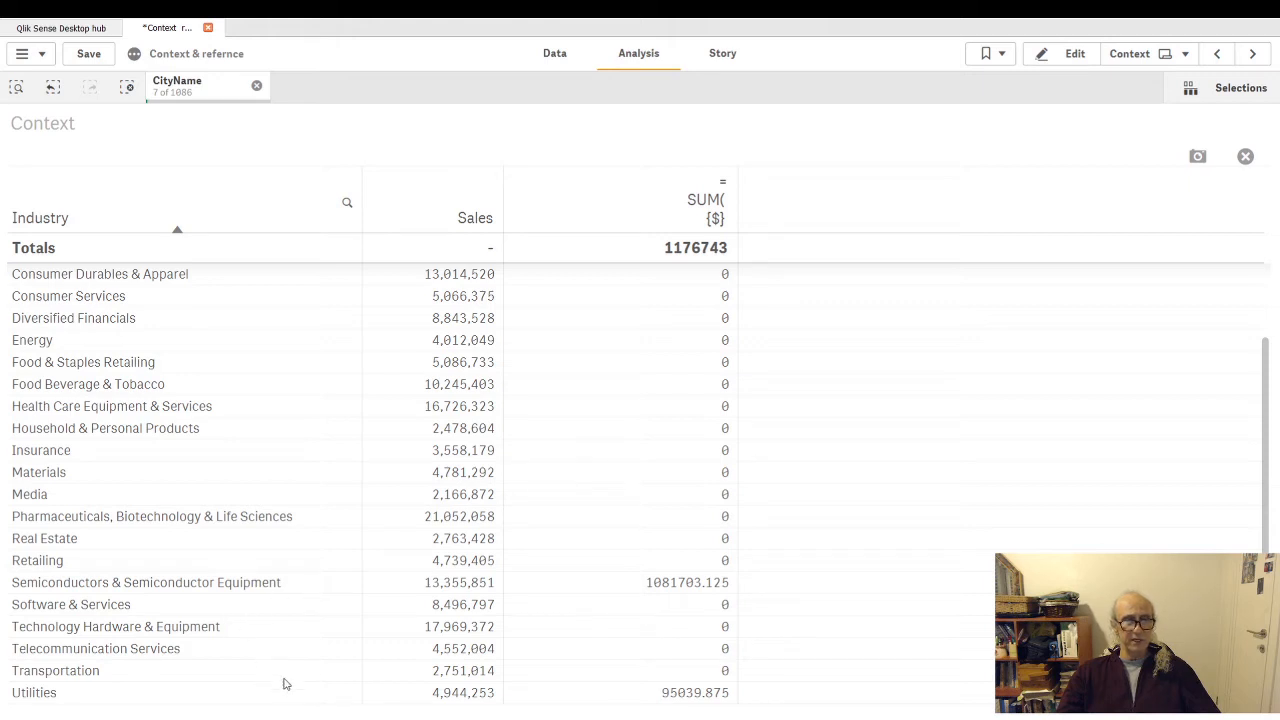
{"action": "left_click", "coordinate": [1245, 156]}
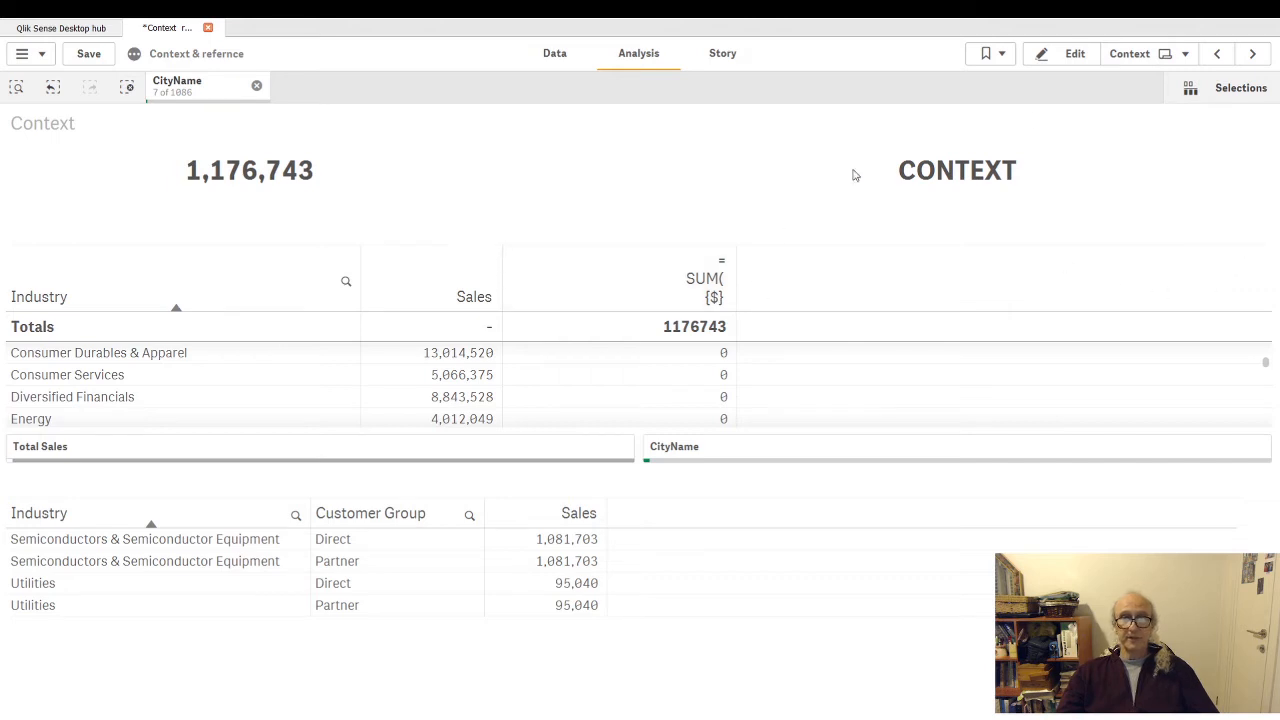
- Return to sheet editing, open the {$} [Total Sales] measure of the enlarged upper Industry table in the expression editor and examine its set identifier
{"action": "left_click", "coordinate": [1066, 58]}
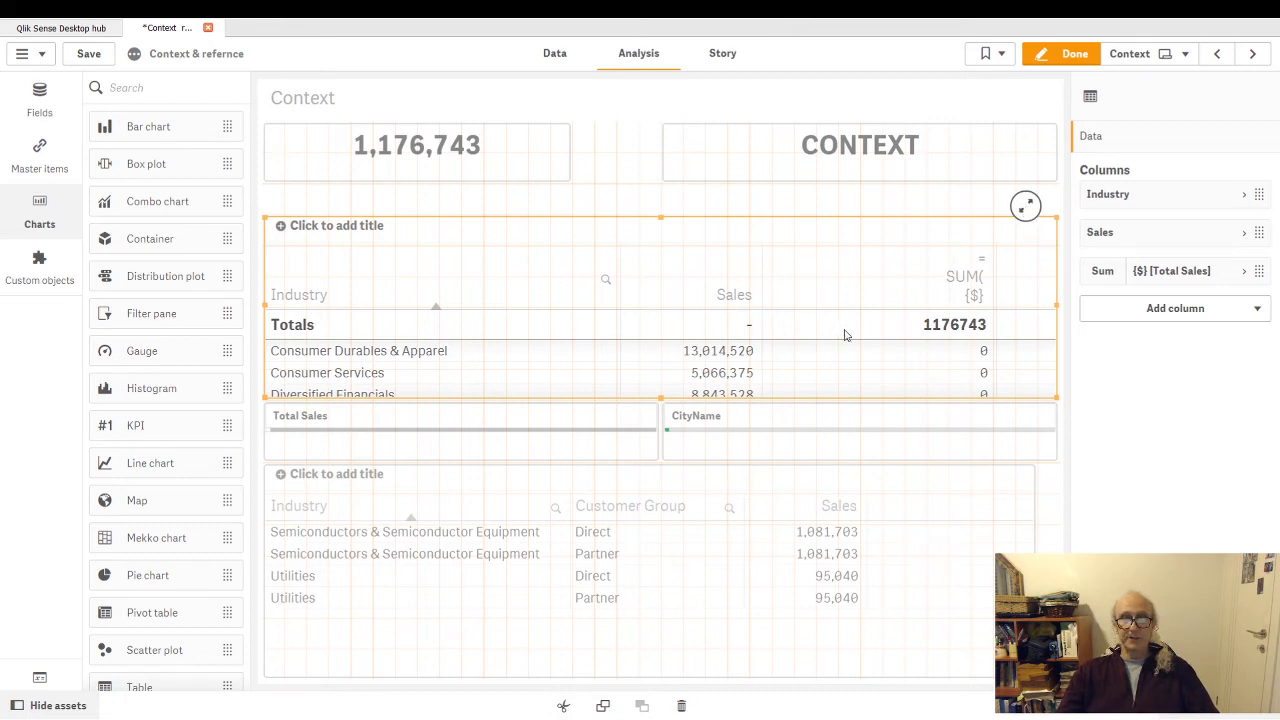
{"action": "left_click", "coordinate": [1025, 207]}
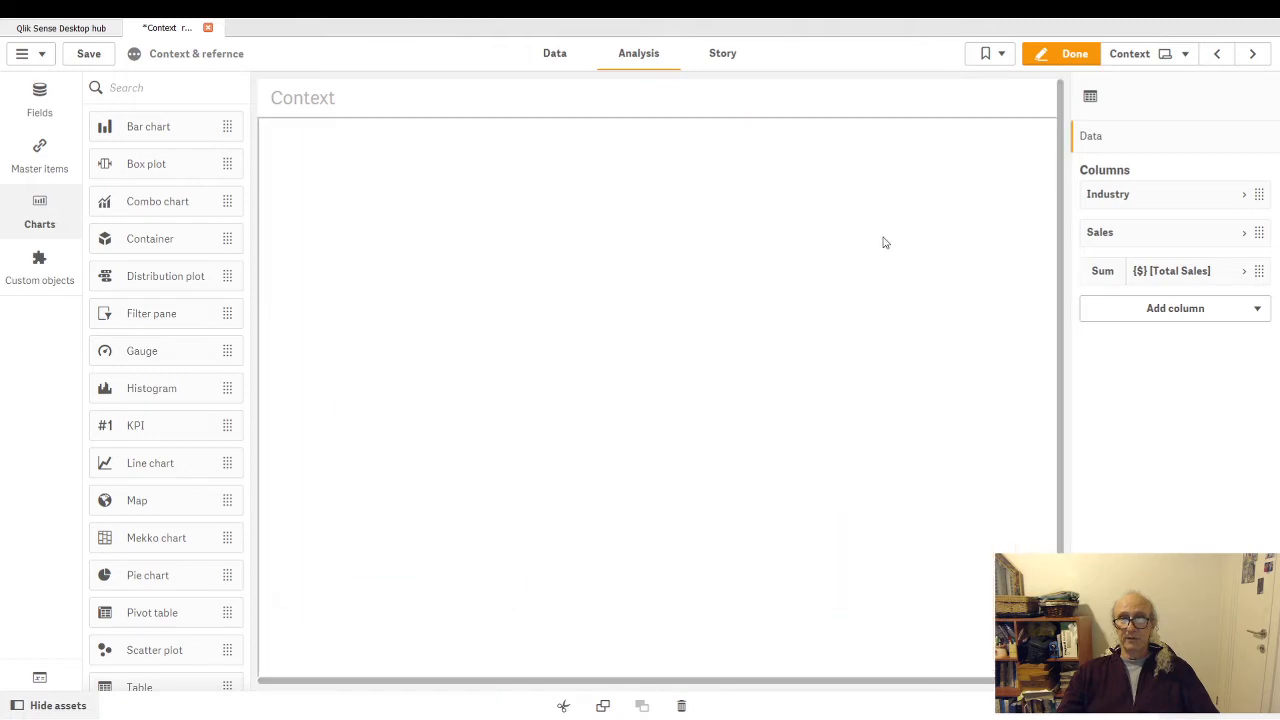
{"action": "left_click", "coordinate": [1248, 273]}
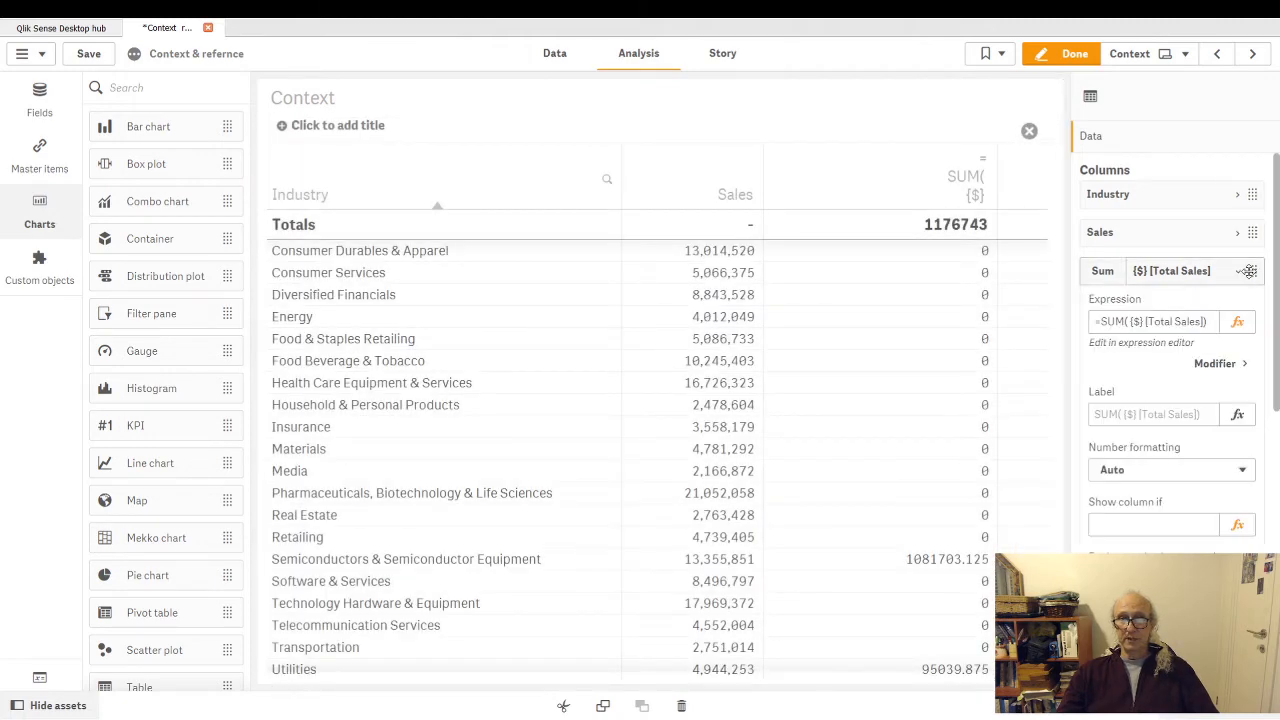
{"action": "left_click", "coordinate": [1240, 327]}
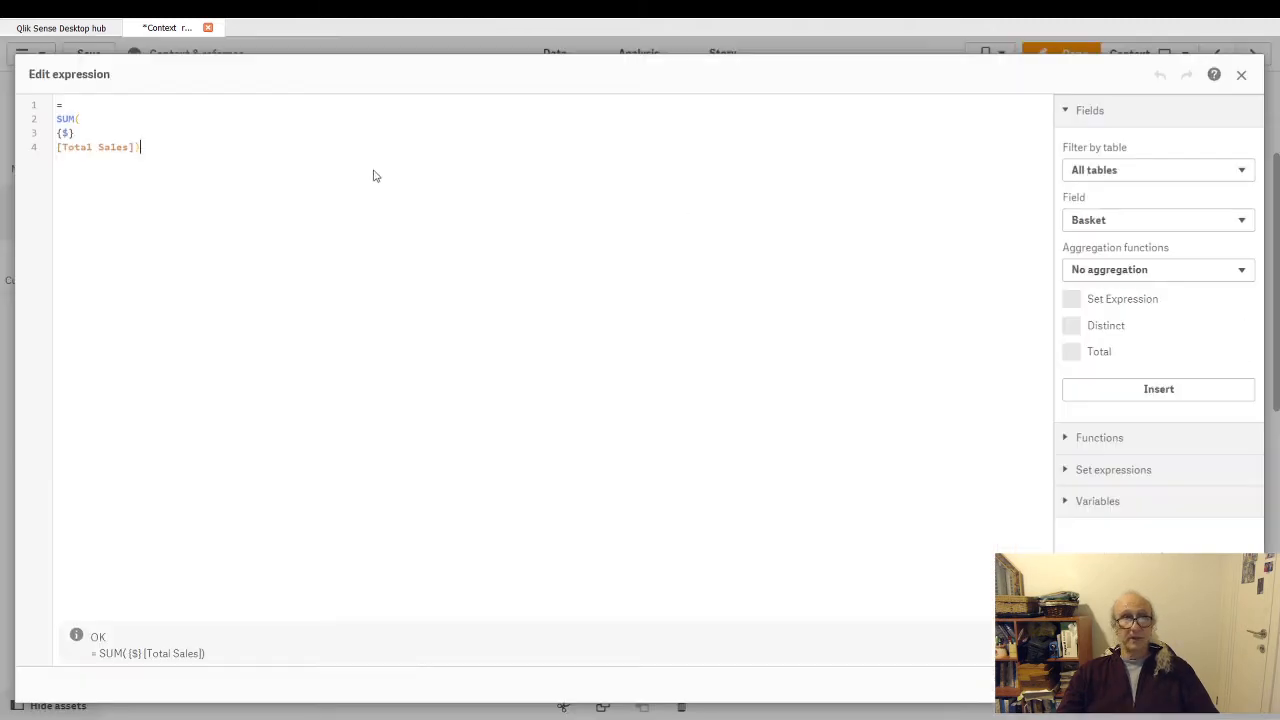
{"action": "left_click", "coordinate": [71, 134]}
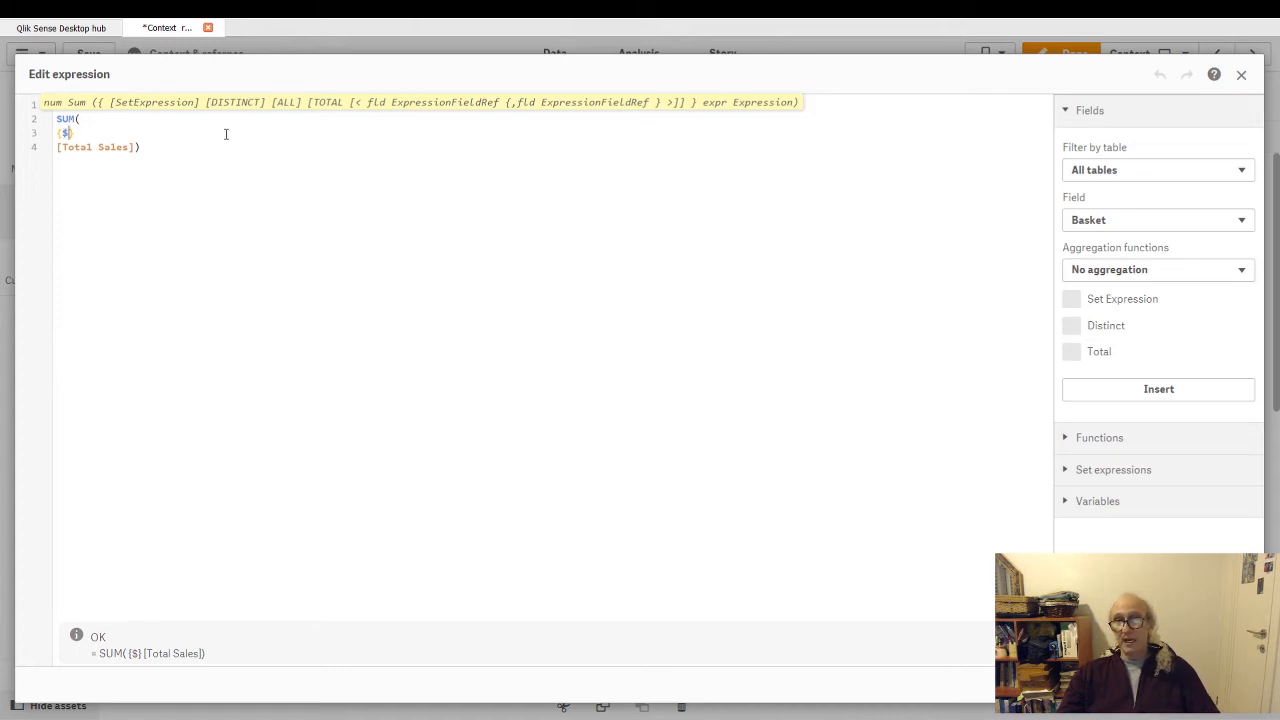
{"action": "left_click_drag", "start_coordinate": [88, 130], "coordinate": [45, 138]}
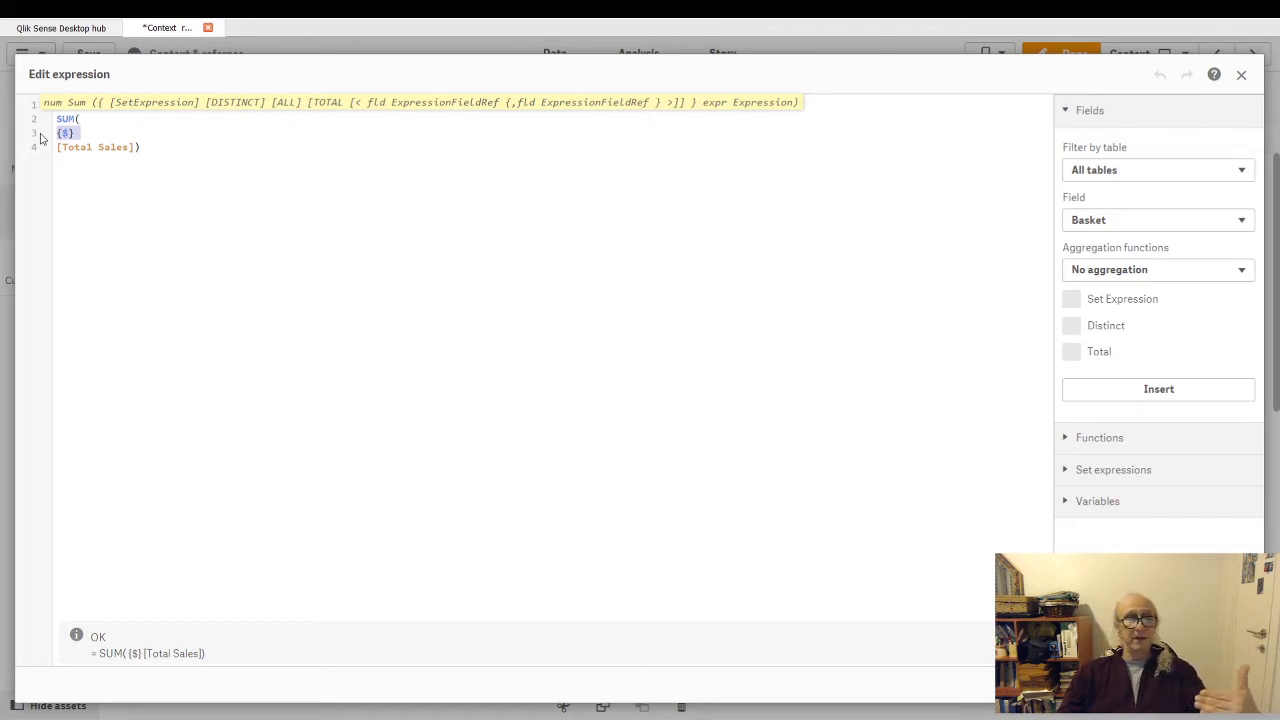
{"action": "left_click", "coordinate": [117, 132]}
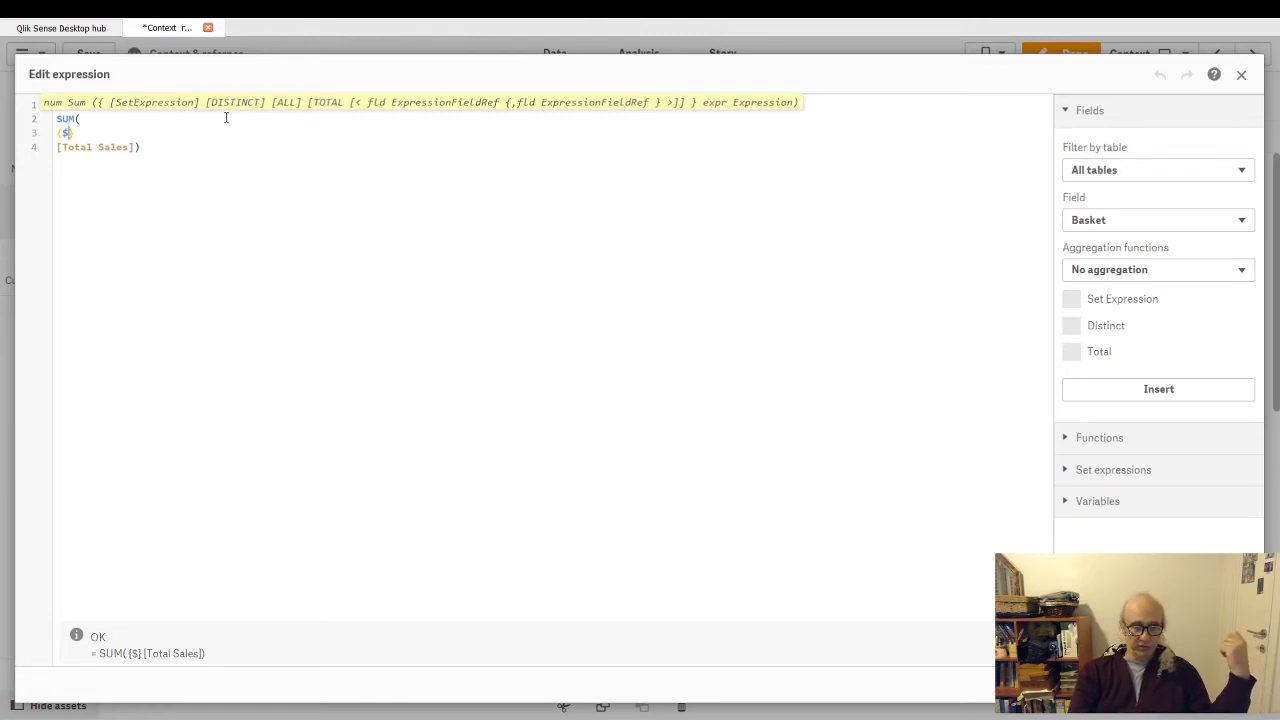
- Add an empty set modifier <> after the $ identifier, indented on its own line with the closing brace below it
{"action": "type", "text": "<>"}
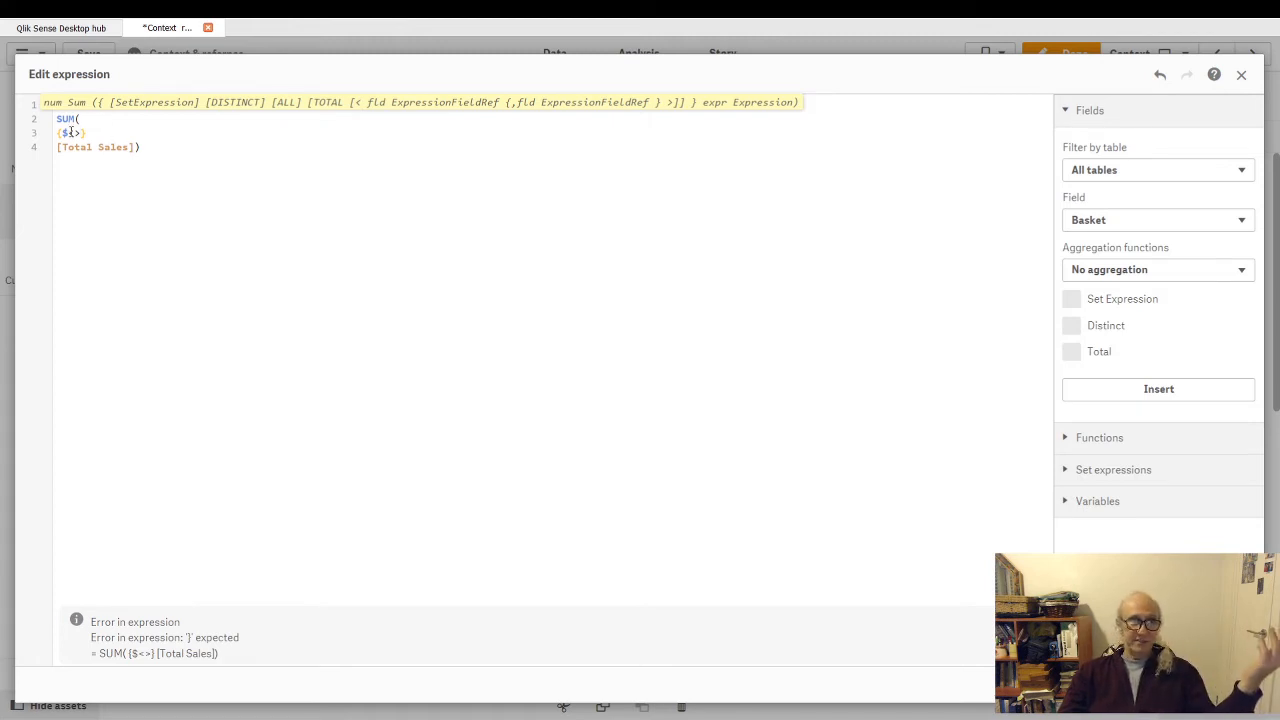
{"action": "key", "text": "Return"}
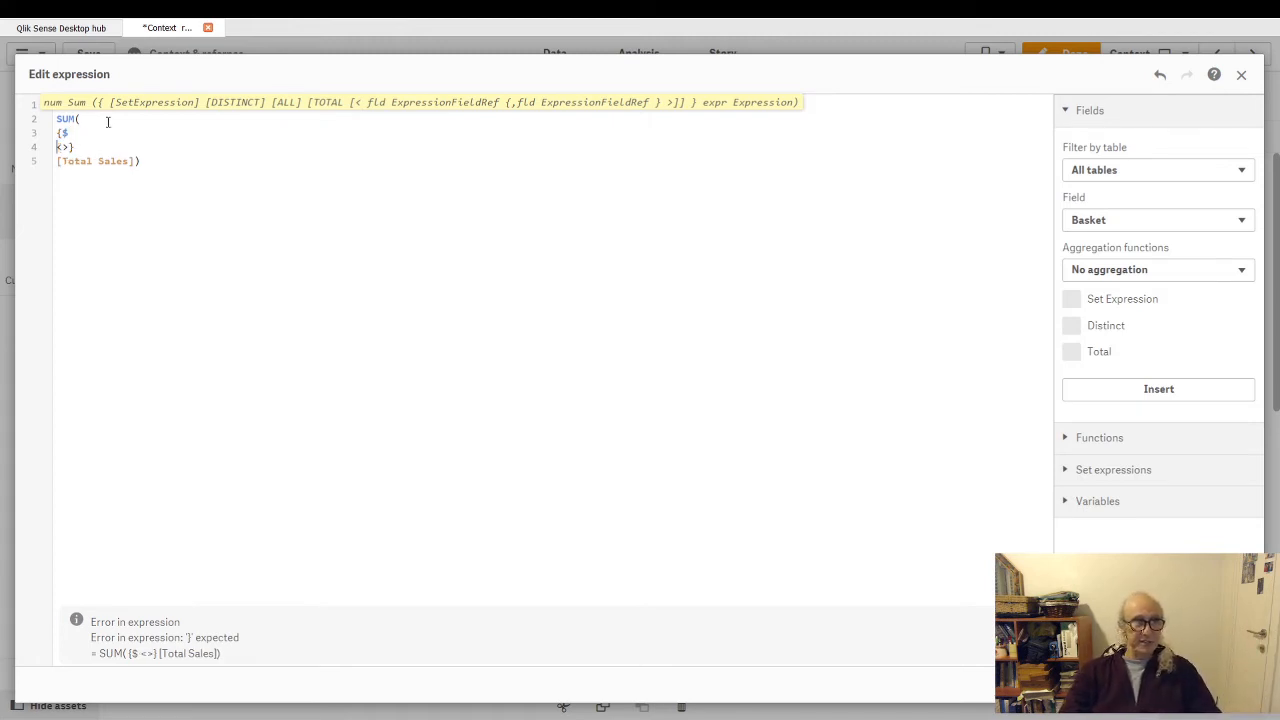
{"action": "key", "text": "Right"}
{"action": "key", "text": "Right"}
{"action": "key", "text": "Return"}
{"action": "key", "text": "Up"}
{"action": "key", "text": "Tab"}
{"action": "key", "text": "Tab"}
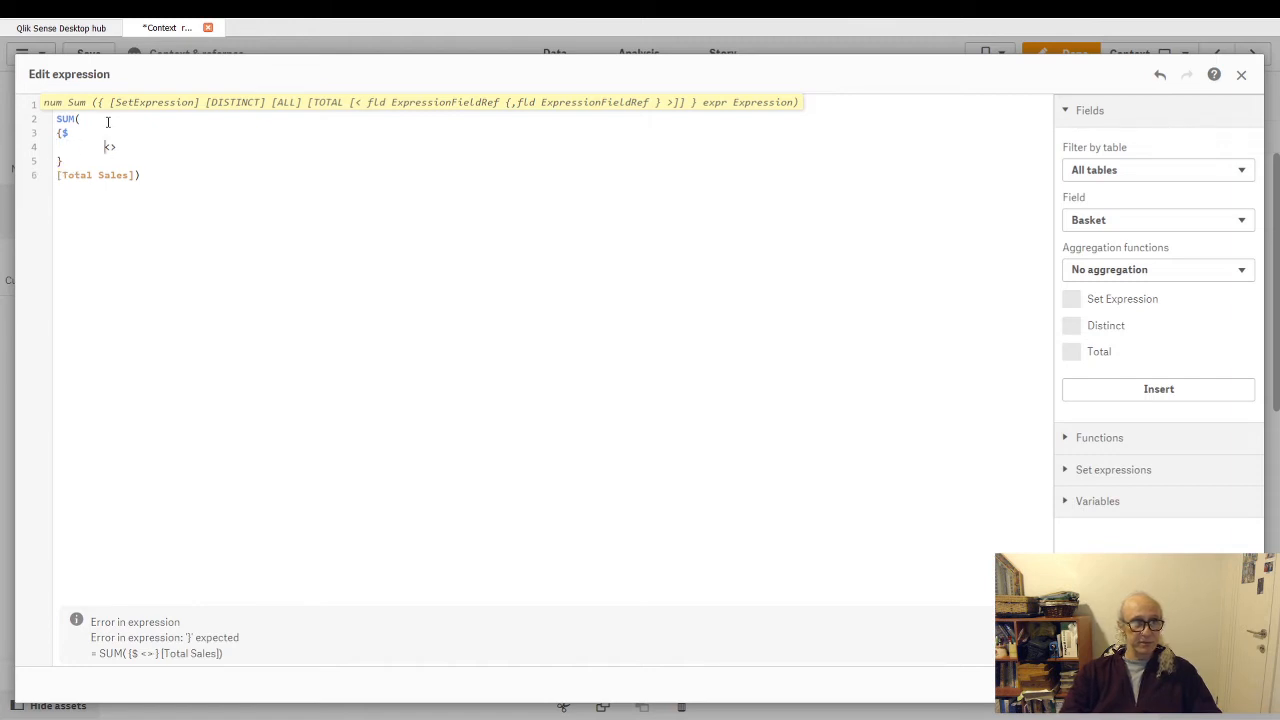
{"action": "key", "text": "Tab"}
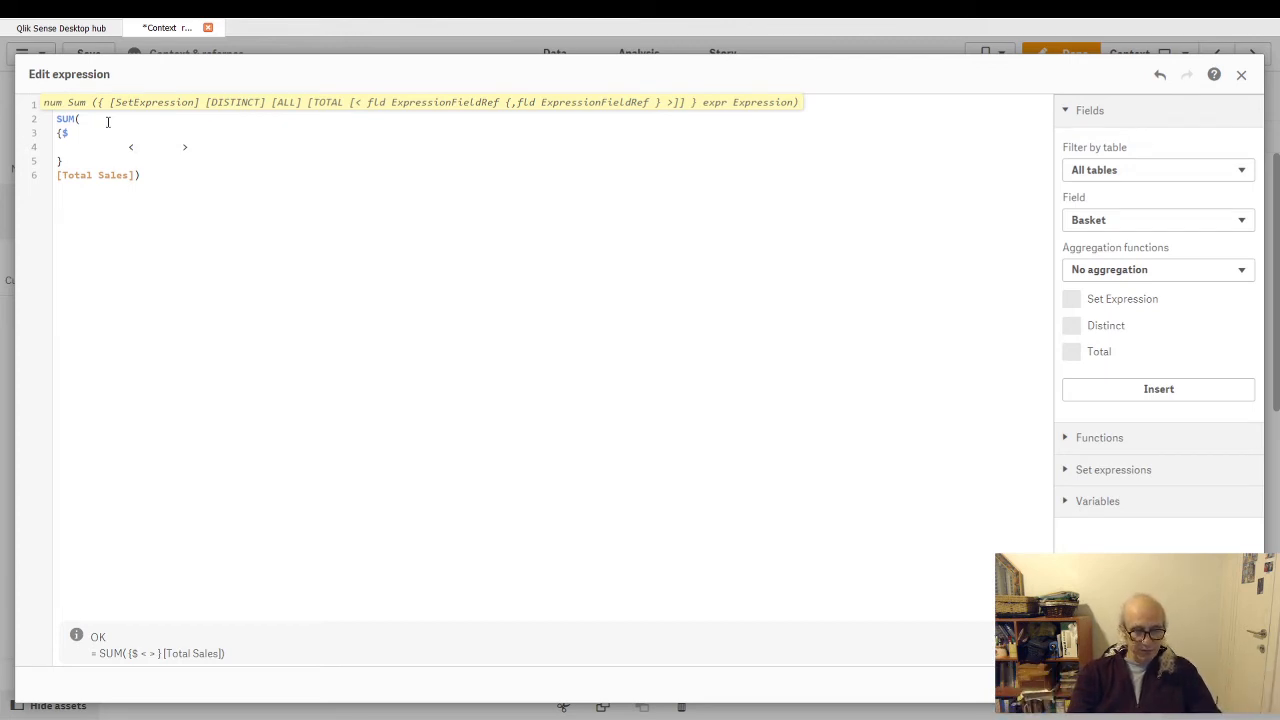
- Enter the placeholder FieldName inside the set modifier's angle brackets and remove it again
{"action": "type", "text": "Field"}
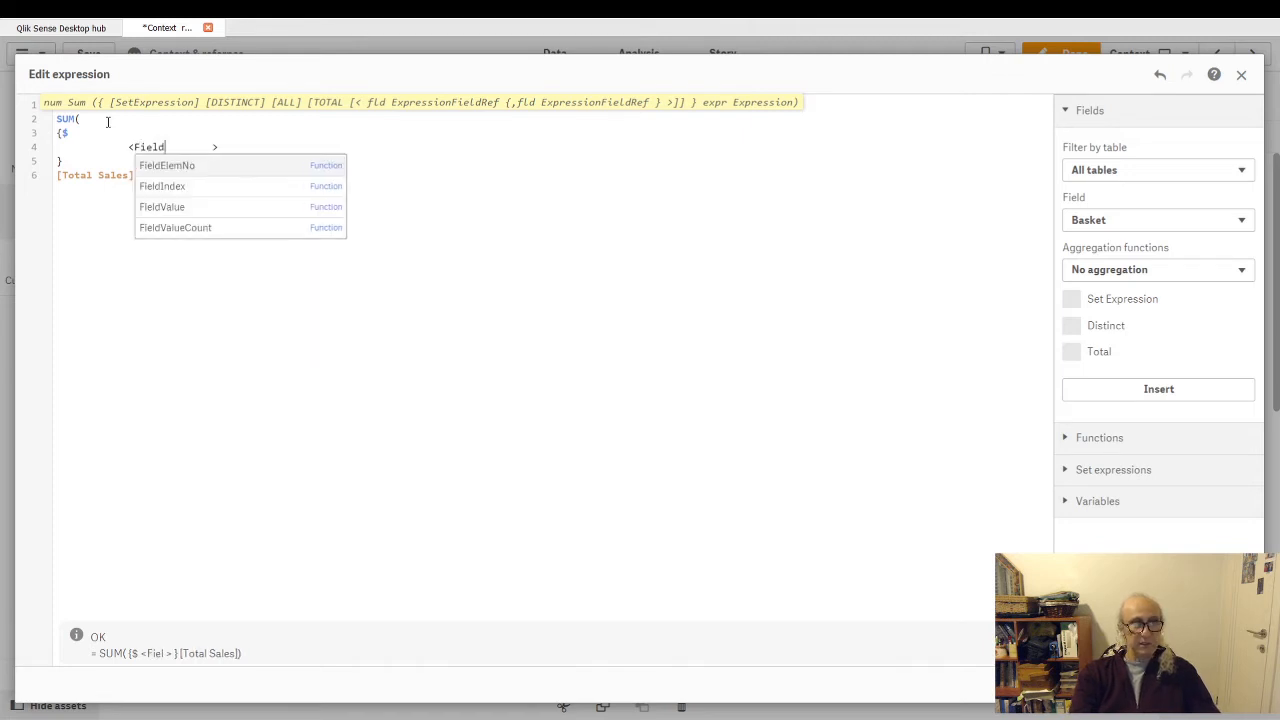
{"action": "type", "text": "Nam"}
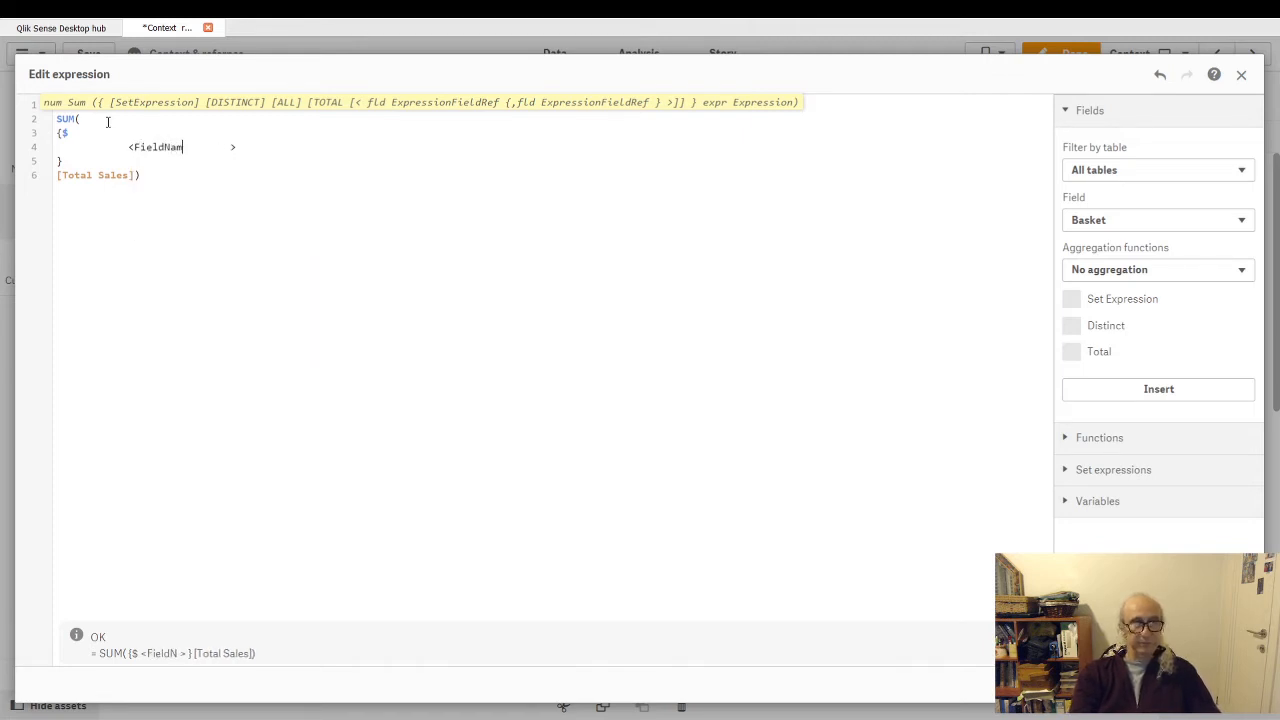
{"action": "type", "text": "e"}
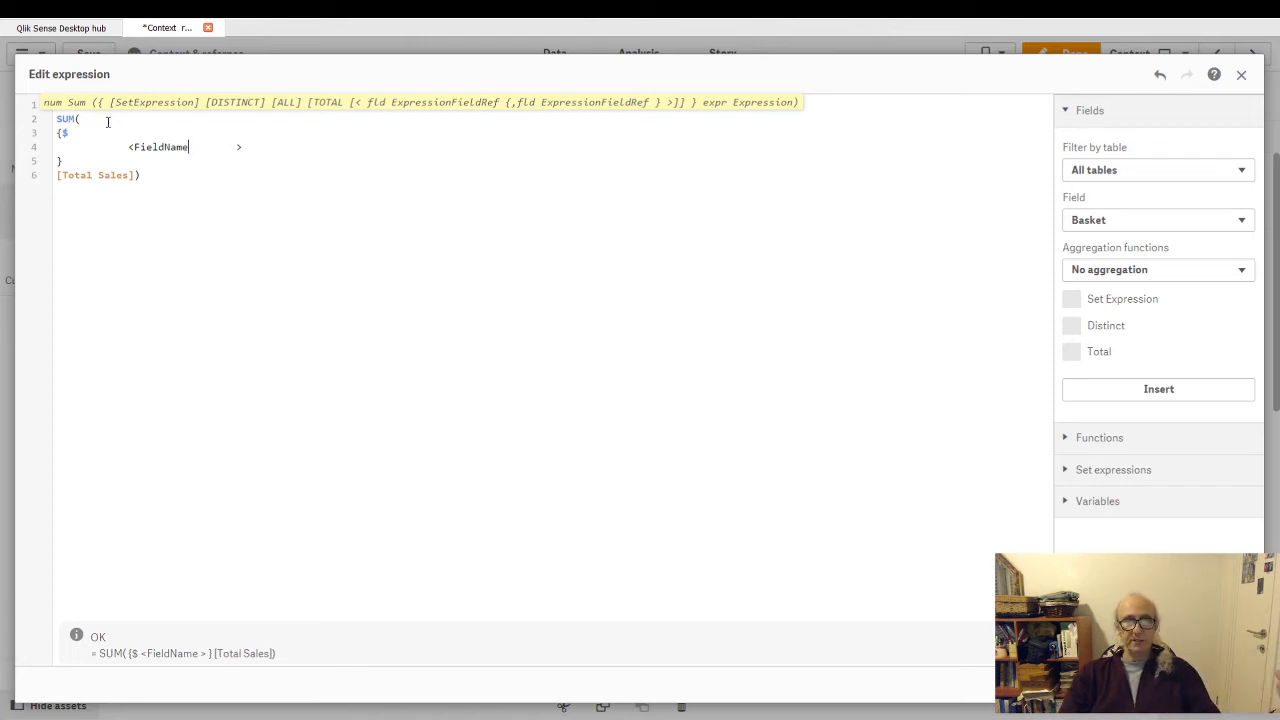
{"action": "key", "text": "BackSpace"}
{"action": "key", "text": "BackSpace"}
{"action": "key", "text": "BackSpace"}
{"action": "key", "text": "BackSpace"}
{"action": "key", "text": "BackSpace"}
{"action": "key", "text": "BackSpace"}
{"action": "key", "text": "BackSpace"}
{"action": "key", "text": "BackSpace"}
{"action": "key", "text": "BackSpace"}
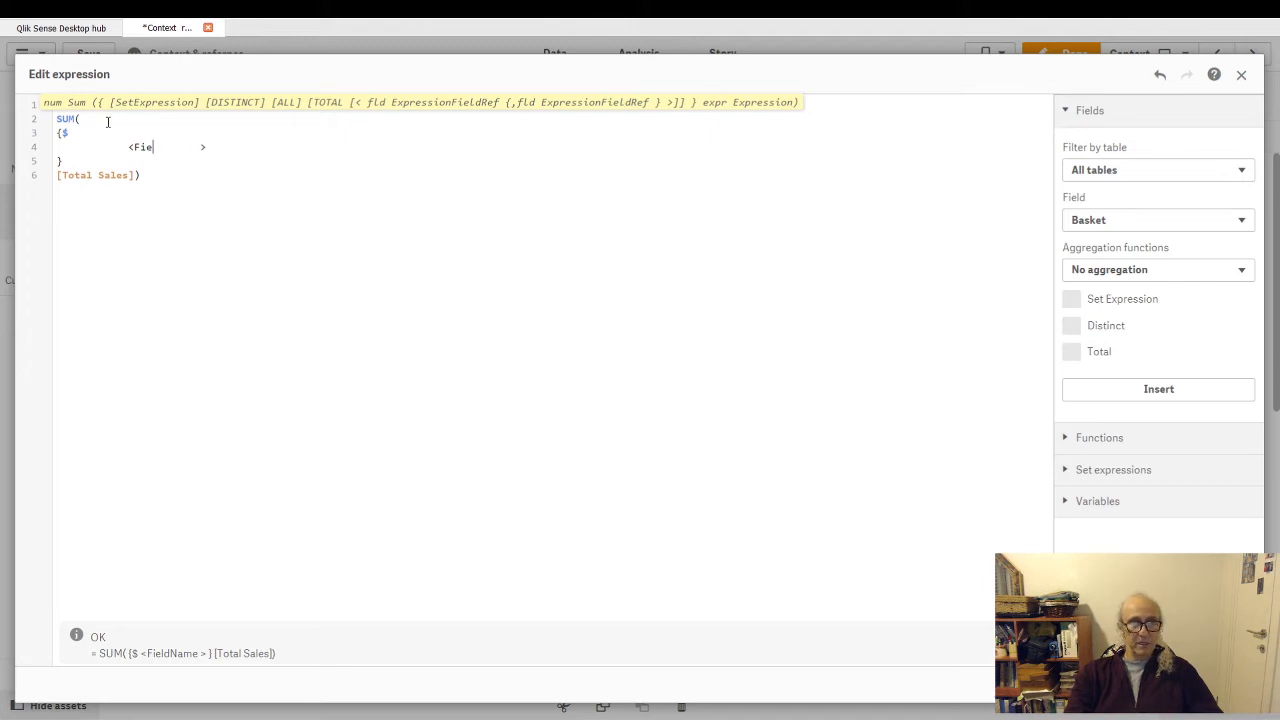
- Write Year={2015} inside the set modifier and trim the extra spaces before its closing angle bracket
{"action": "type", "text": "Year"}
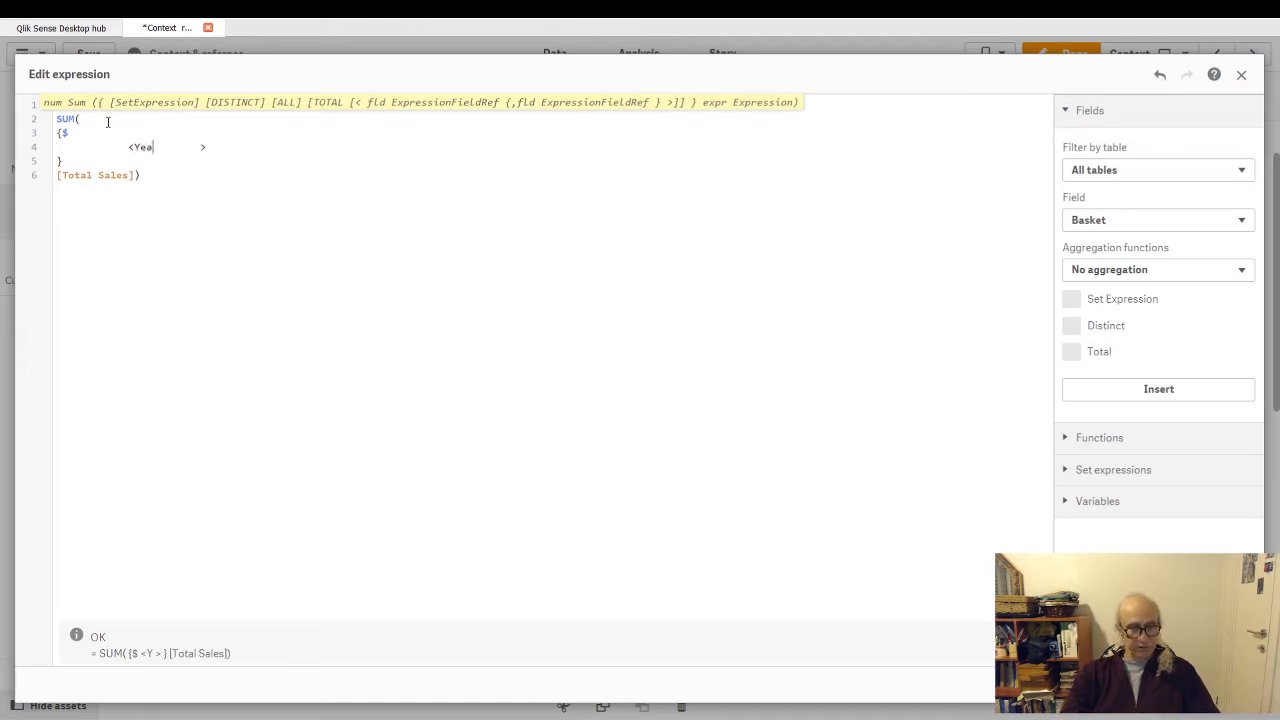
{"action": "key", "text": "Escape"}
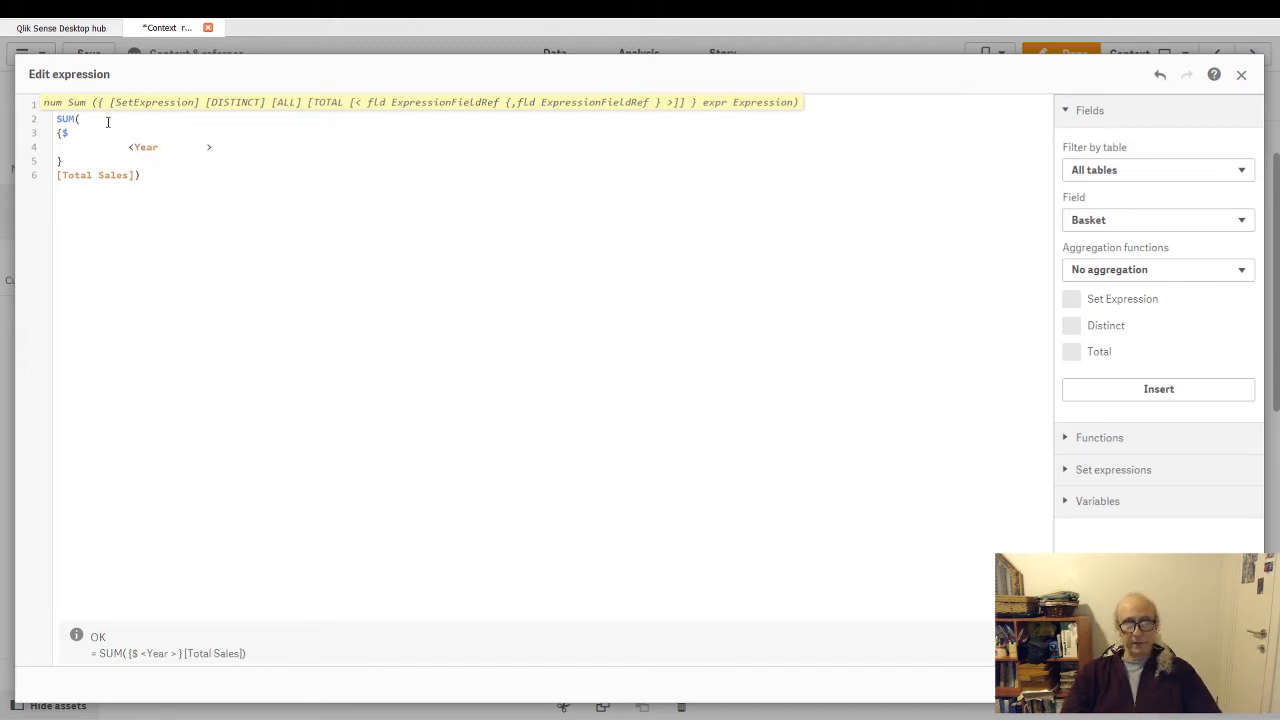
{"action": "type", "text": "="}
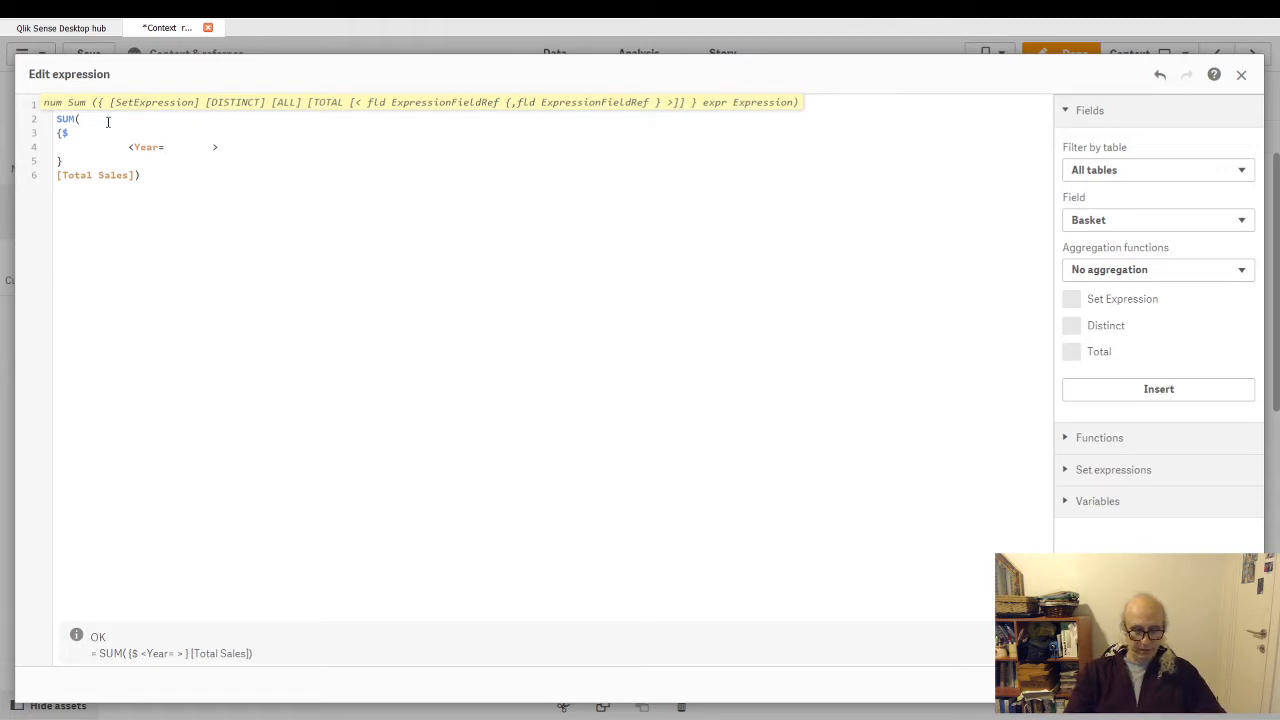
{"action": "type", "text": "{}"}
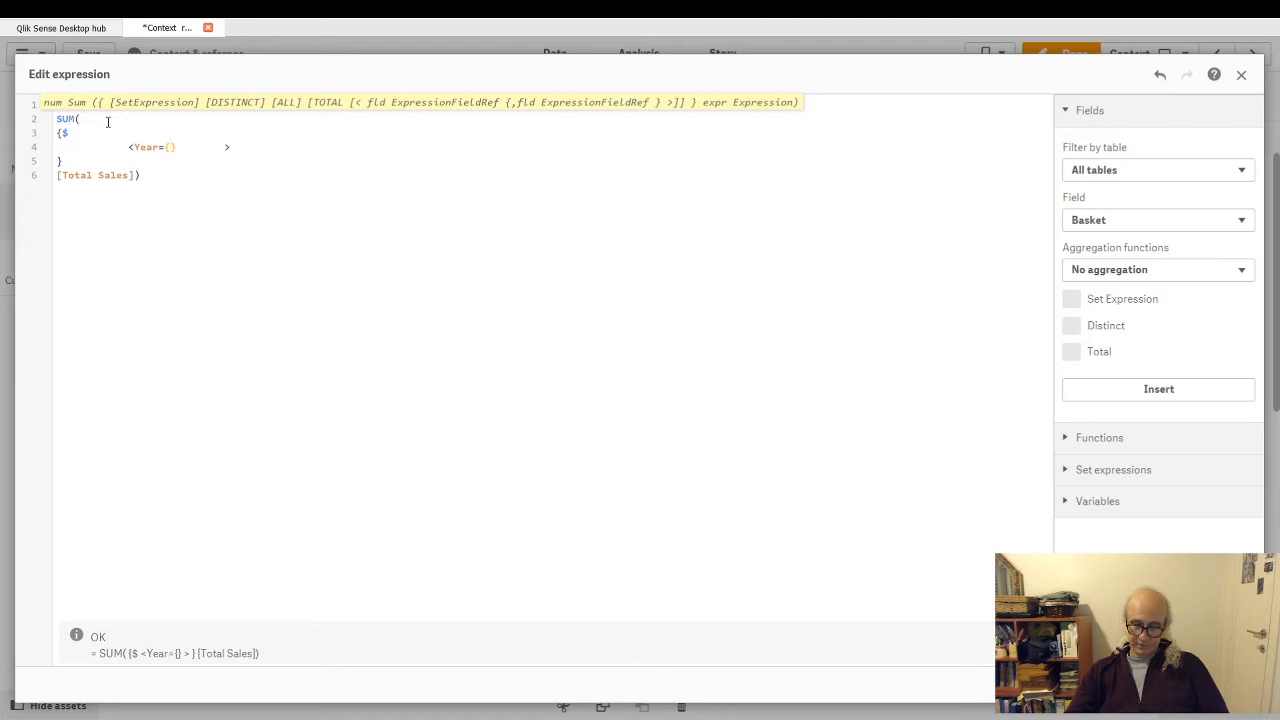
{"action": "type", "text": "2015"}
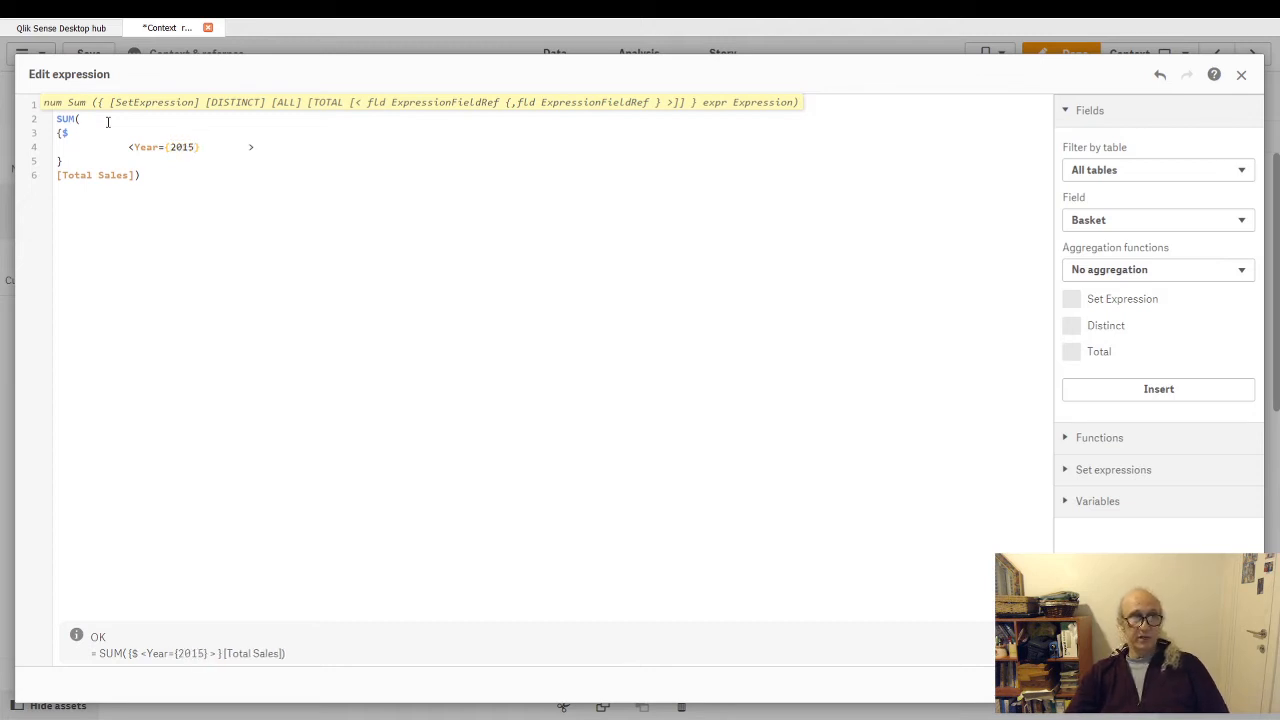
{"action": "key", "text": "Delete"}
{"action": "key", "text": "Delete"}
{"action": "key", "text": "Delete"}
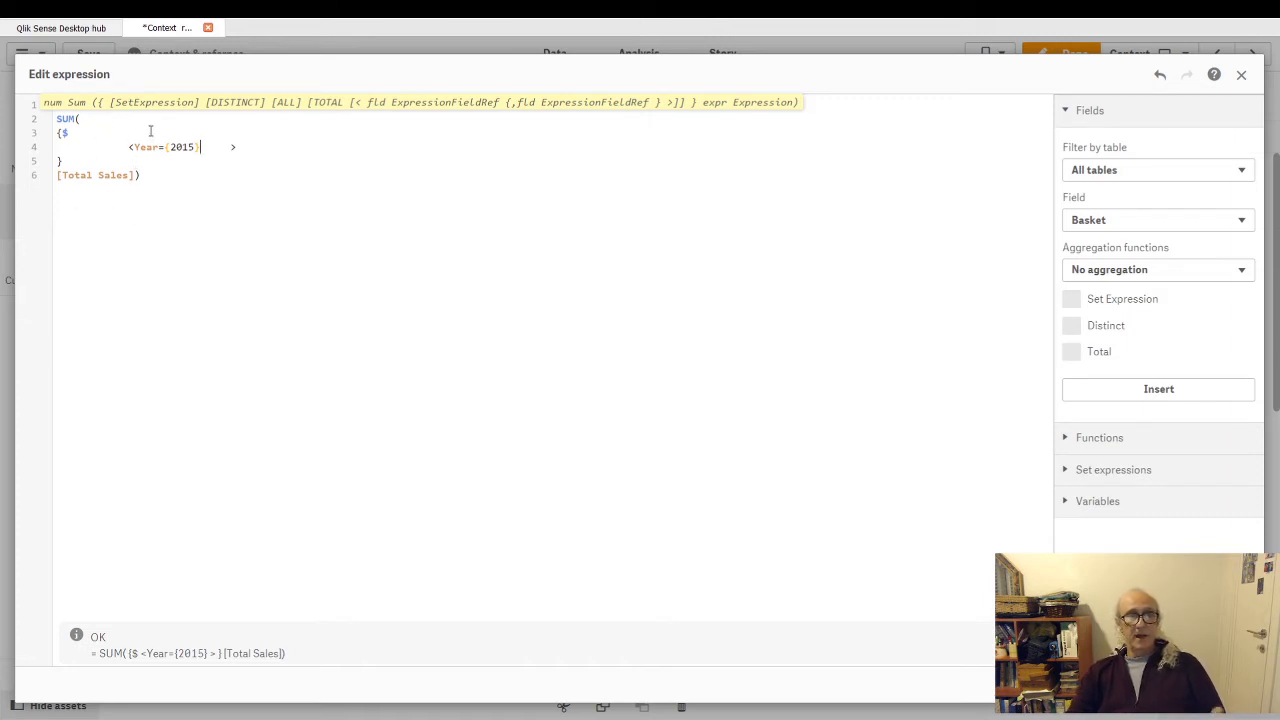
- Replace the $ identifier with 1 in the set expression, apply the expression and collapse the measure's settings
{"action": "left_click_drag", "start_coordinate": [62, 132], "coordinate": [80, 132]}
{"action": "type", "text": "1"}
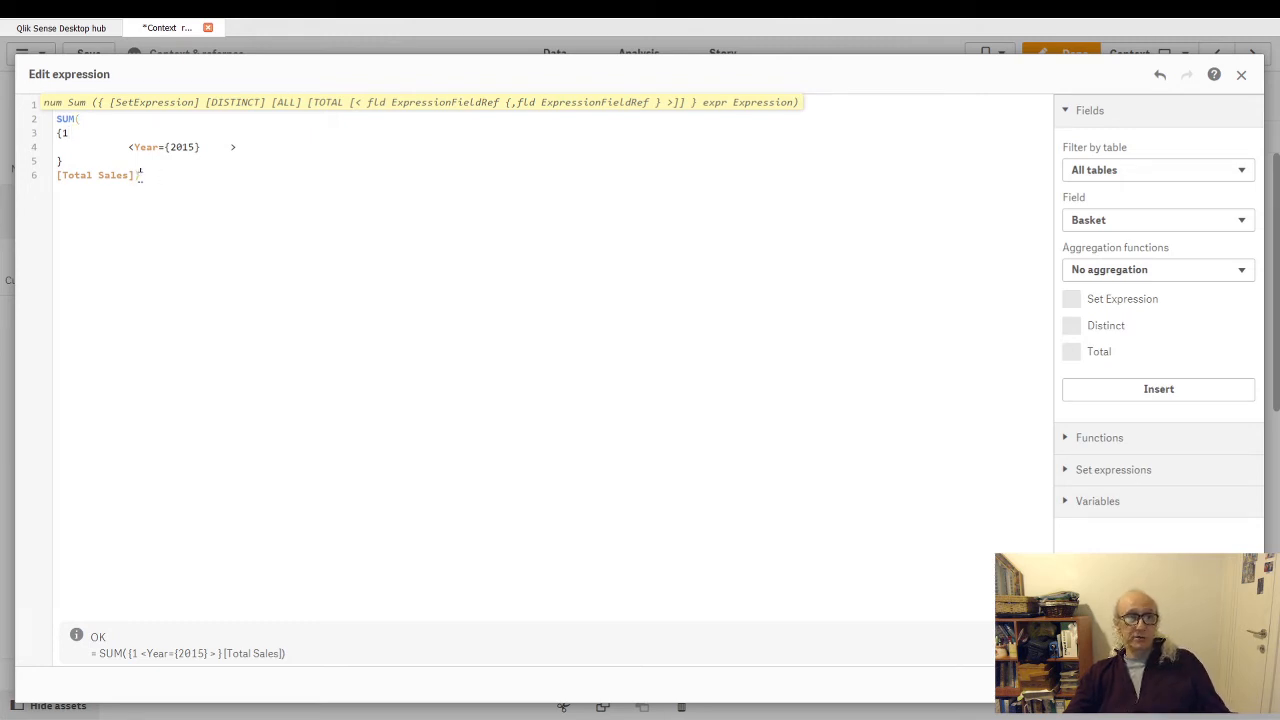
{"action": "left_click_drag", "start_coordinate": [138, 175], "coordinate": [66, 177]}
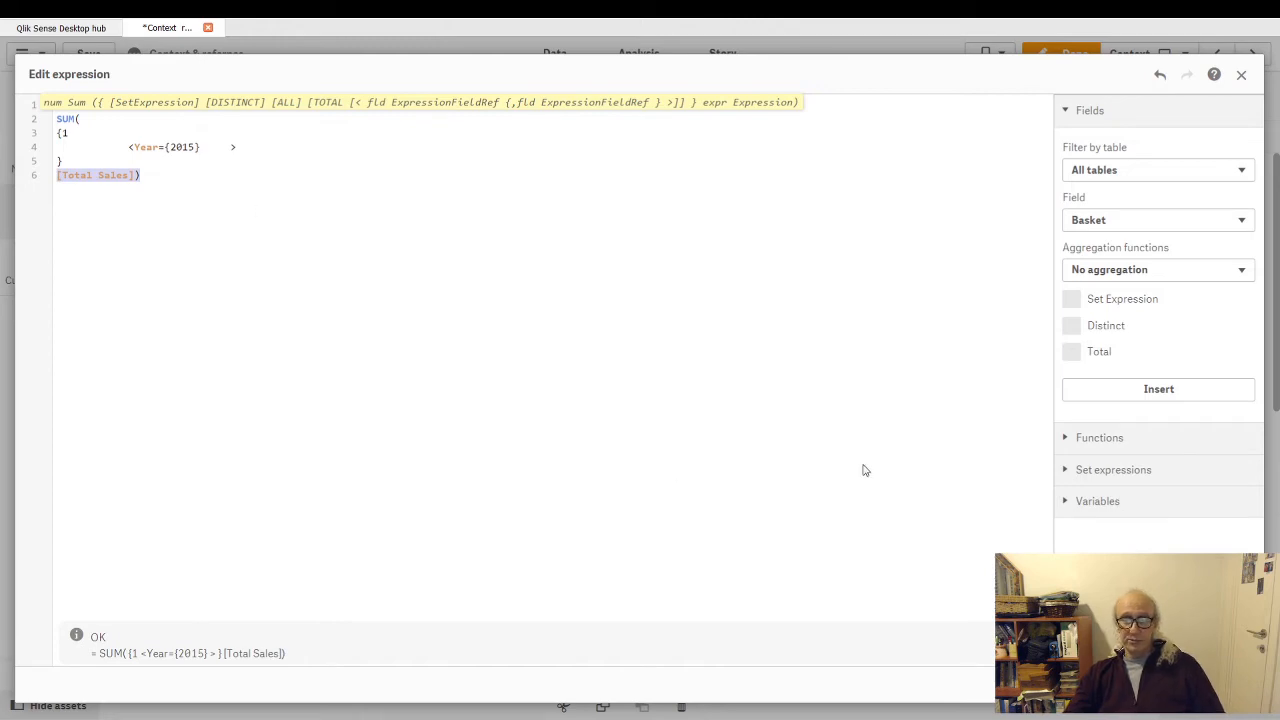
{"action": "left_click", "coordinate": [1226, 684]}
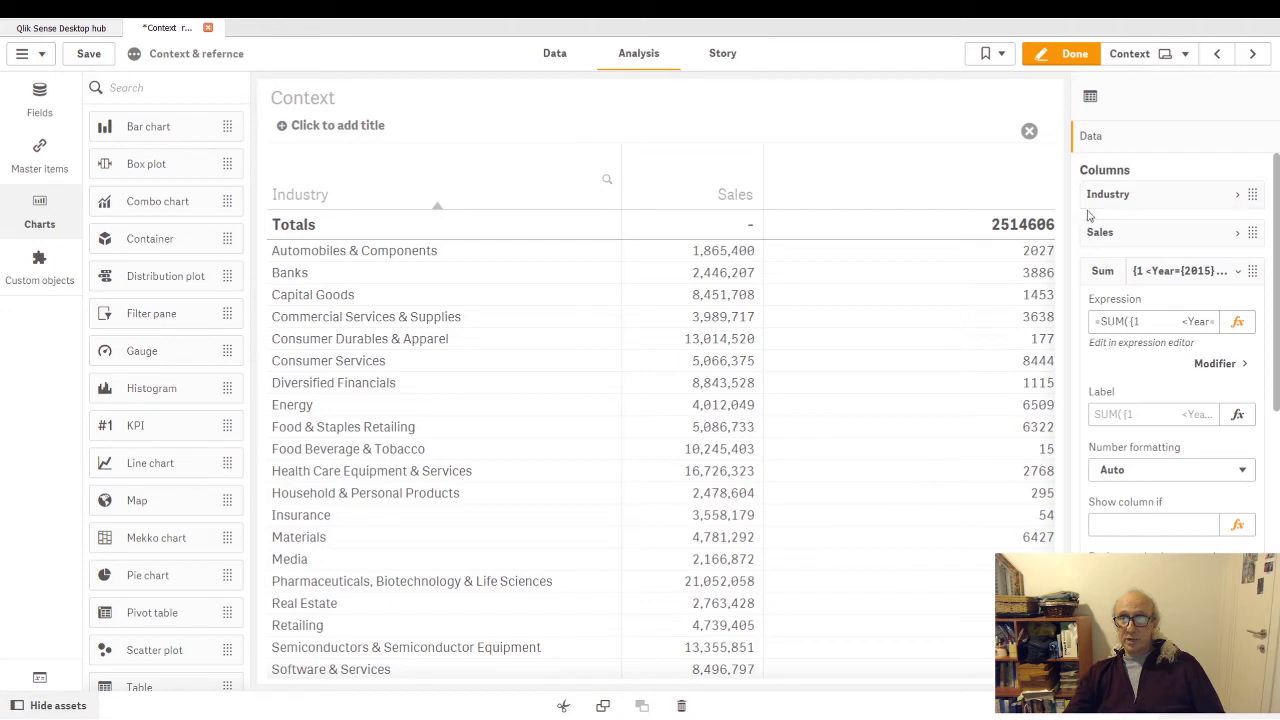
{"action": "left_click", "coordinate": [1237, 280]}
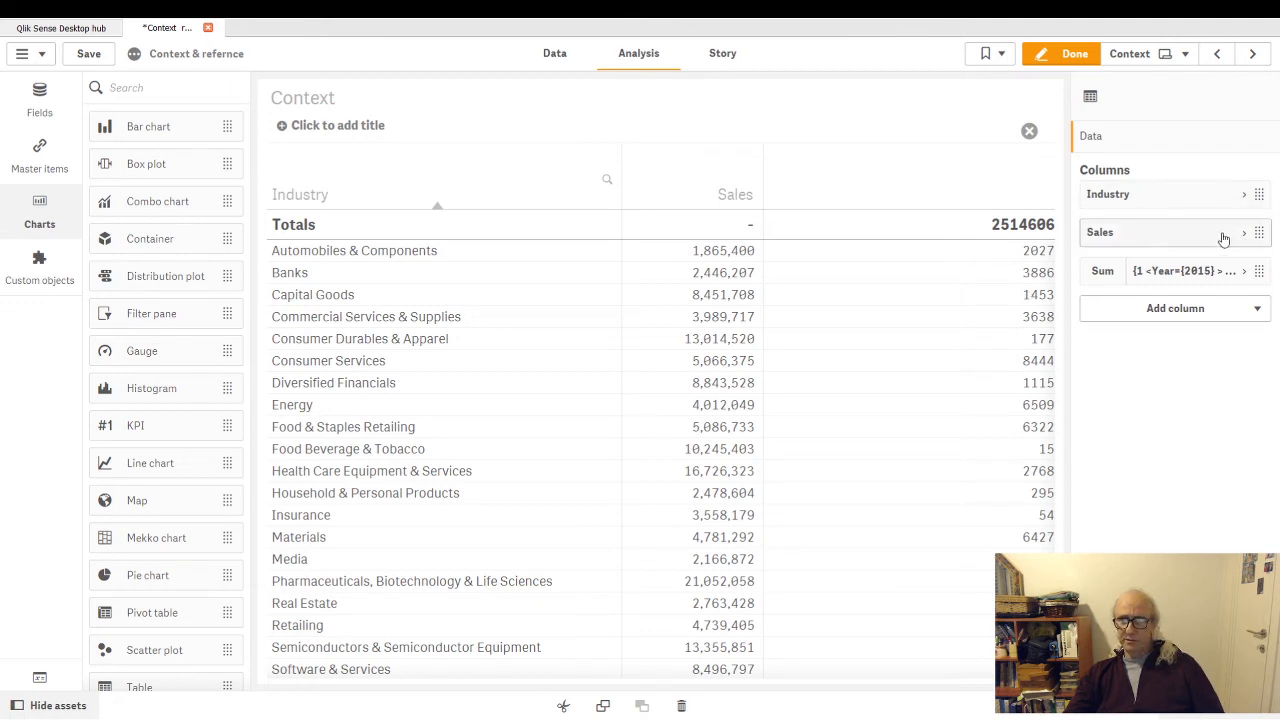
- Remove the Sales column from the Industry table and format the Year={2015} measure as Number with the 1,000 pattern
{"action": "left_click_drag", "start_coordinate": [1147, 232], "coordinate": [1045, 212]}
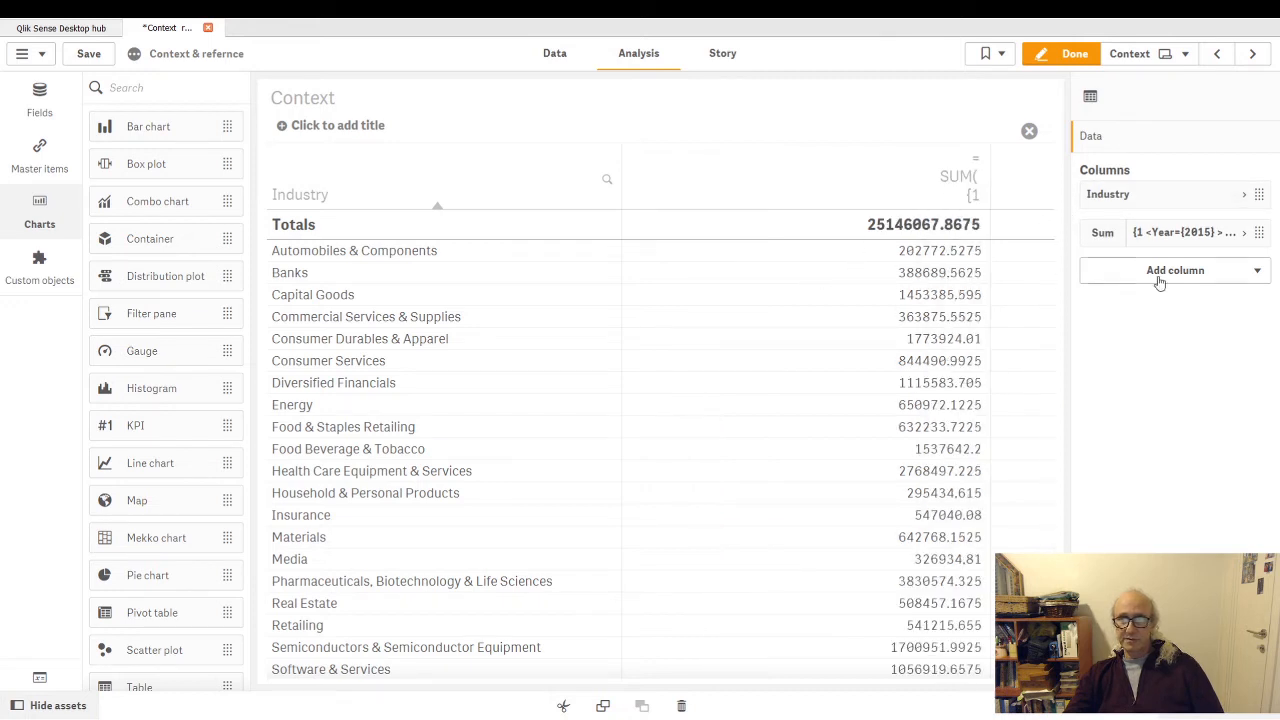
{"action": "left_click", "coordinate": [1246, 235]}
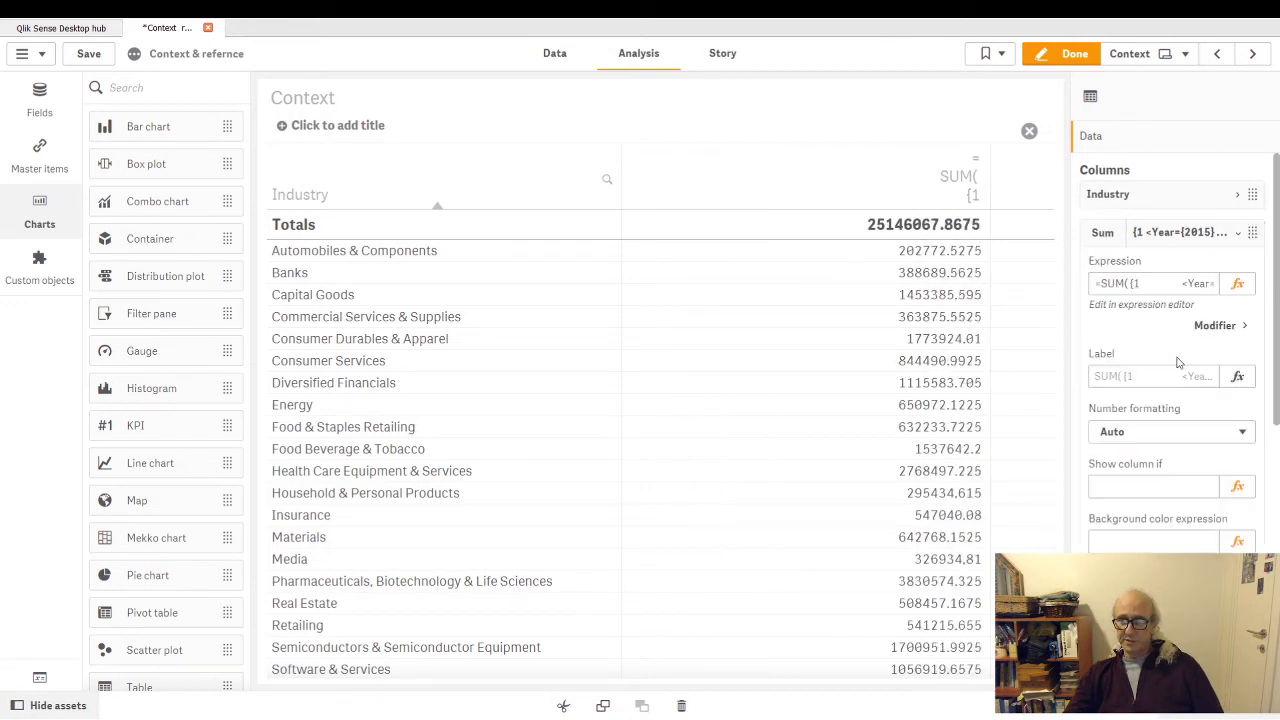
{"action": "left_click", "coordinate": [1166, 477]}
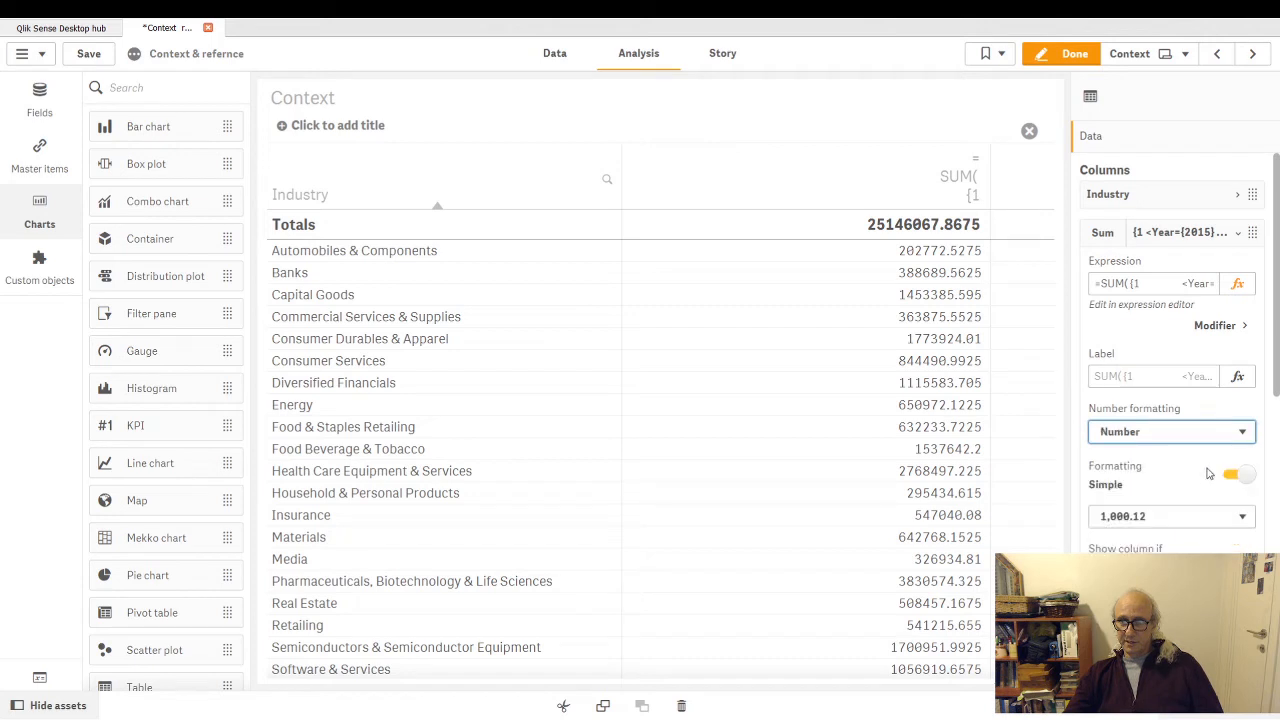
{"action": "left_click", "coordinate": [1160, 518]}
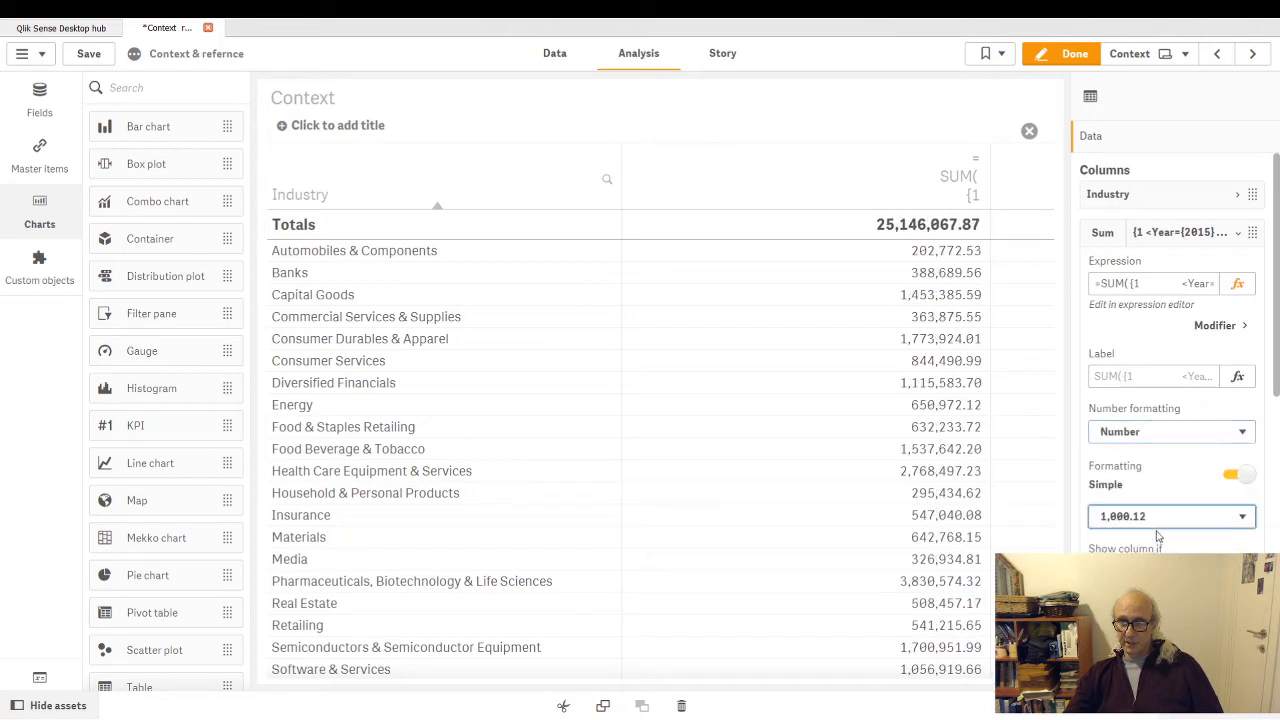
{"action": "left_click", "coordinate": [1158, 537]}
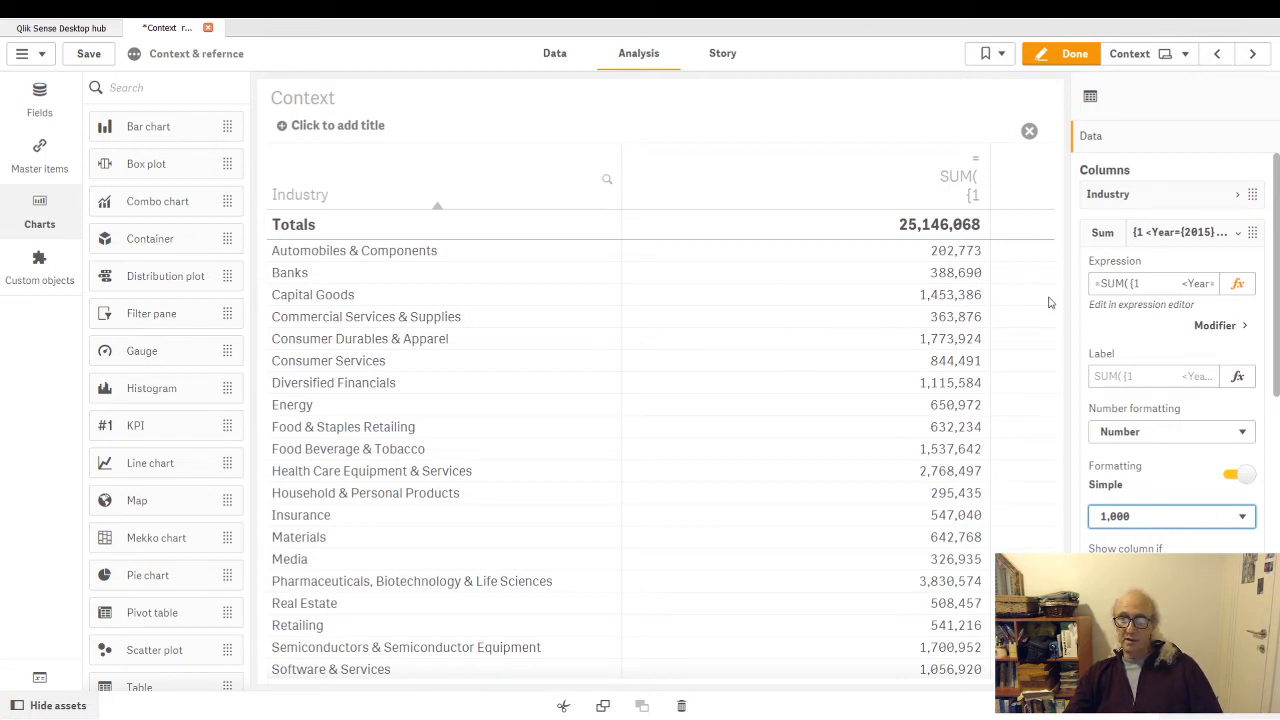
{"action": "left_click", "coordinate": [1238, 238]}
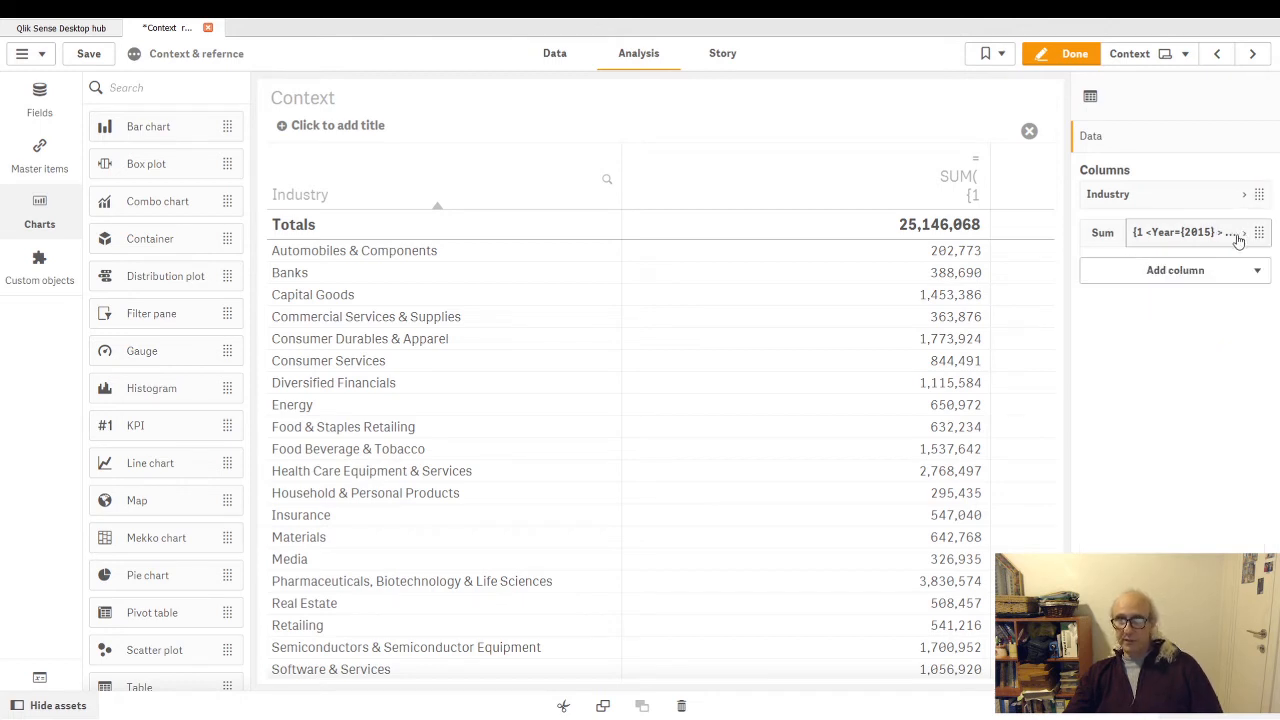
- Finish editing, restore the Industry table from full screen to the sheet view, and reopen the sheet for editing
{"action": "left_click", "coordinate": [1068, 53]}
{"action": "left_click", "coordinate": [1245, 157]}
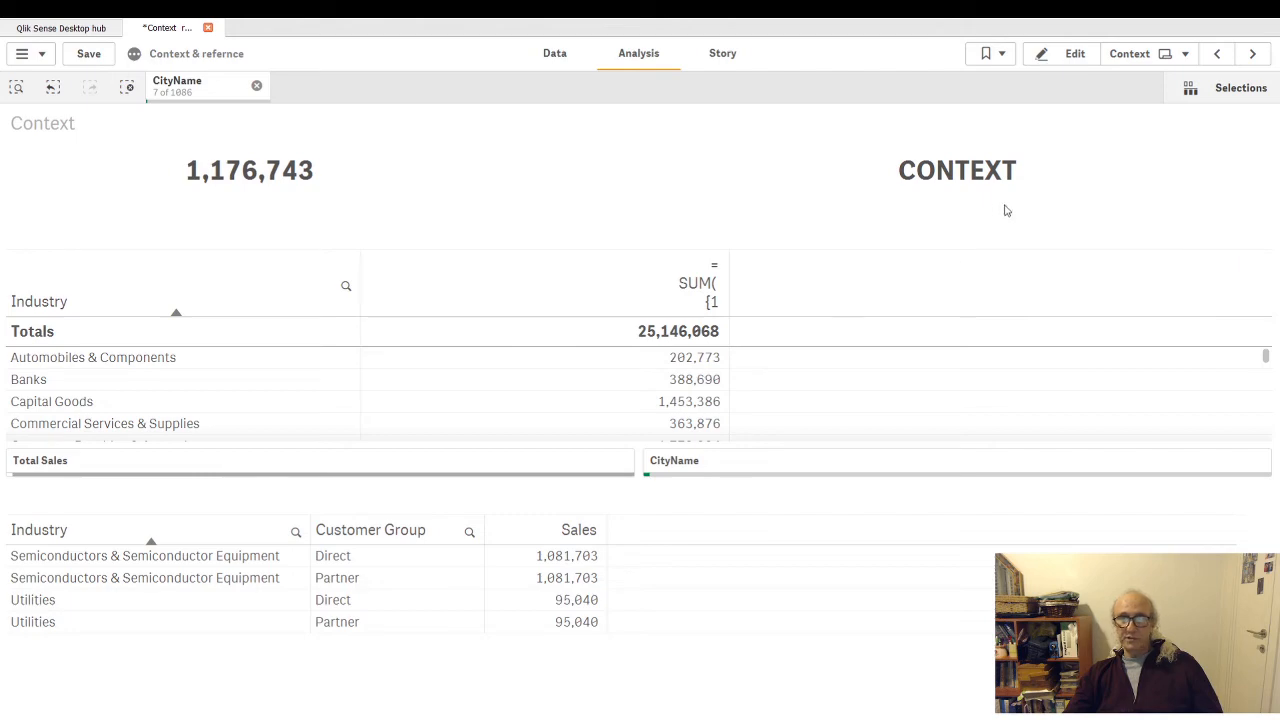
{"action": "left_click", "coordinate": [1071, 60]}
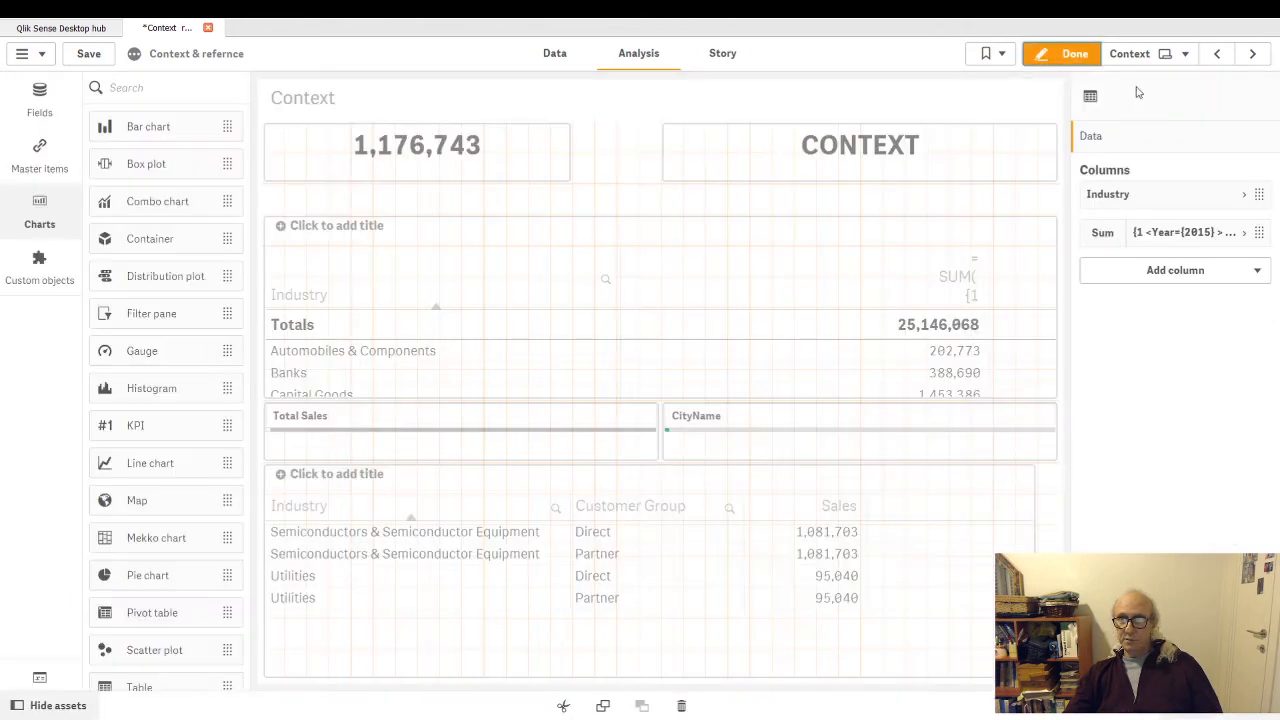
- Copy the whole Year={2015} measure expression into the expression of a new measure column in the Industry table
{"action": "left_click", "coordinate": [1244, 234]}
{"action": "left_click", "coordinate": [1237, 284]}
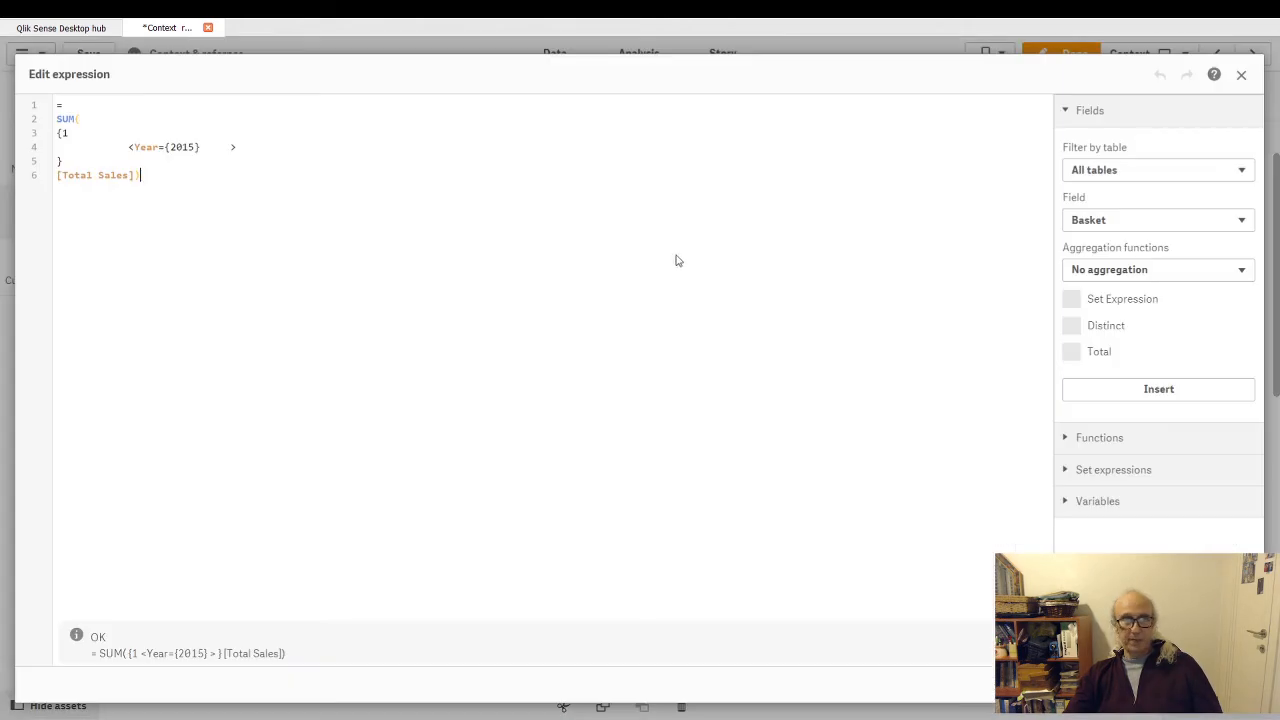
{"action": "key", "text": "ctrl+a"}
{"action": "key", "text": "ctrl+c"}
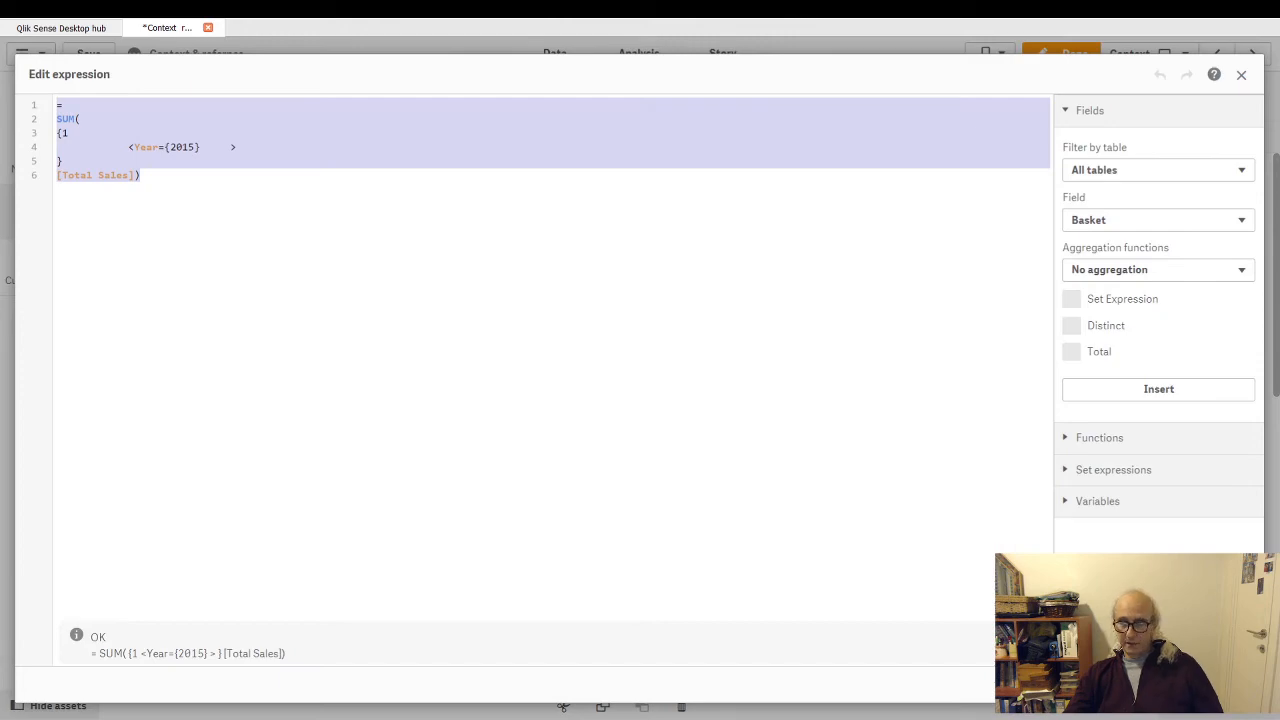
{"action": "key", "text": "Escape"}
{"action": "left_click", "coordinate": [1244, 236]}
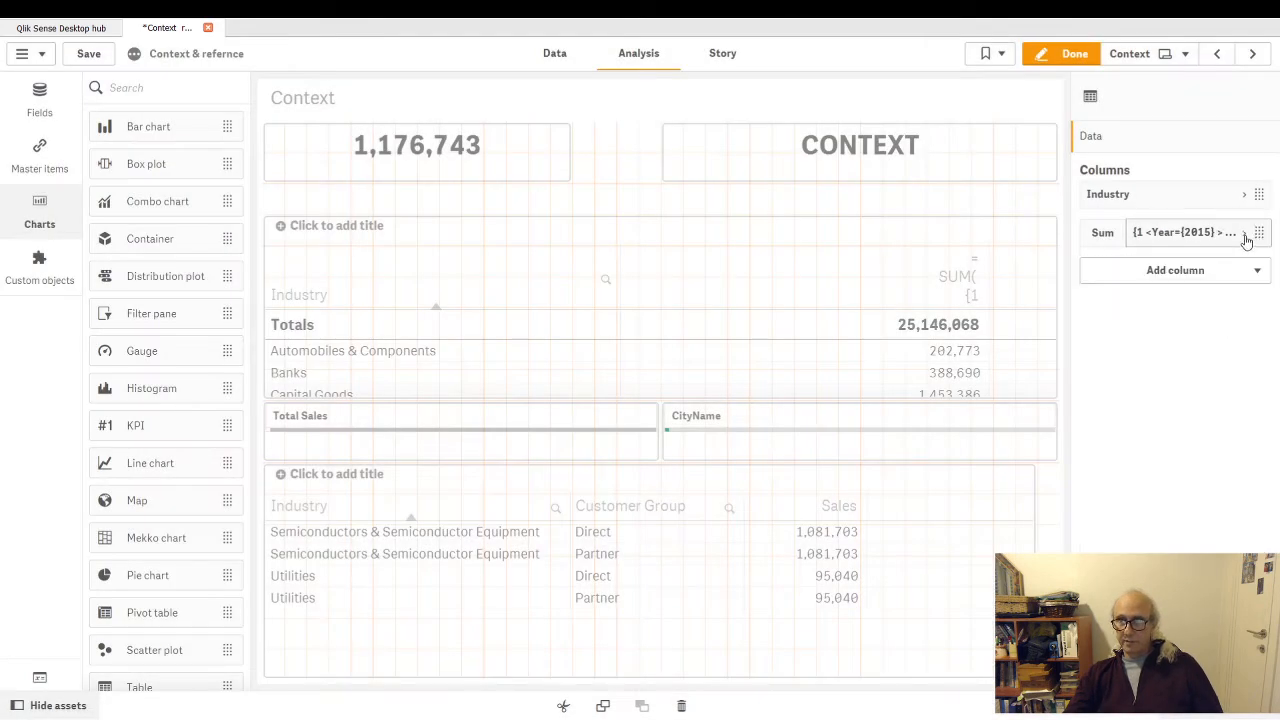
{"action": "left_click", "coordinate": [1258, 272]}
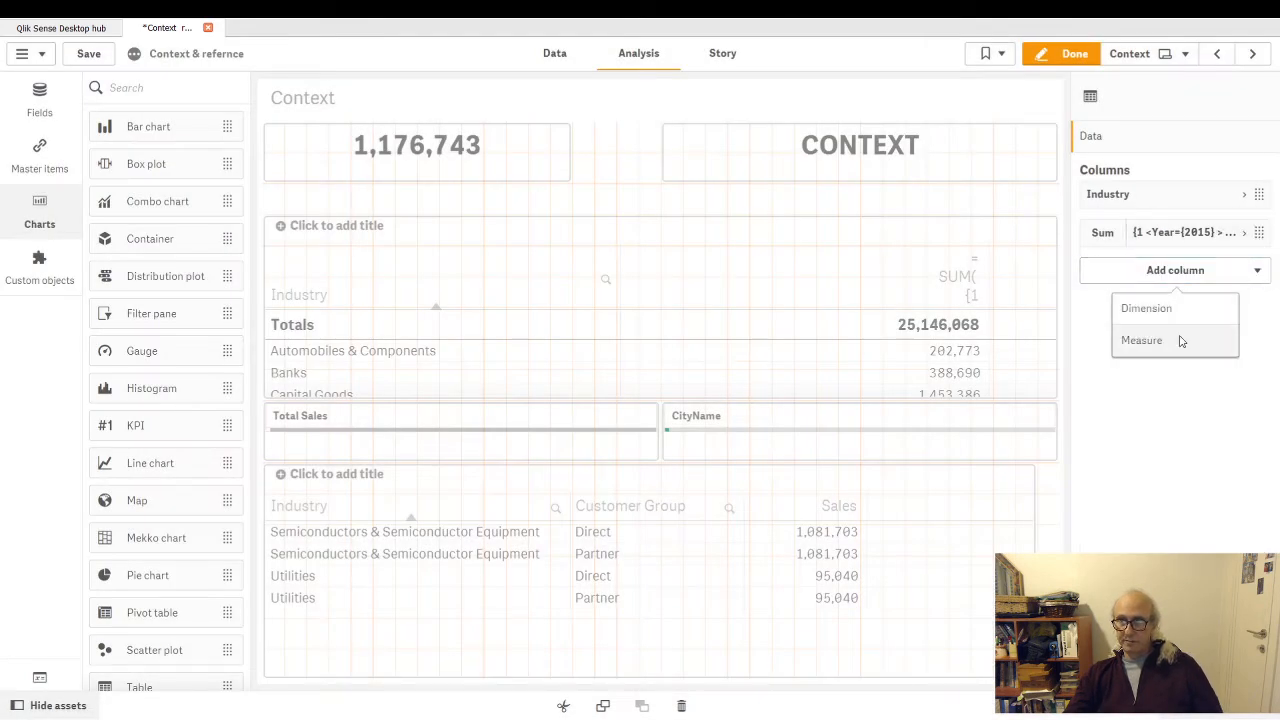
{"action": "left_click", "coordinate": [1157, 341]}
{"action": "left_click", "coordinate": [1246, 314]}
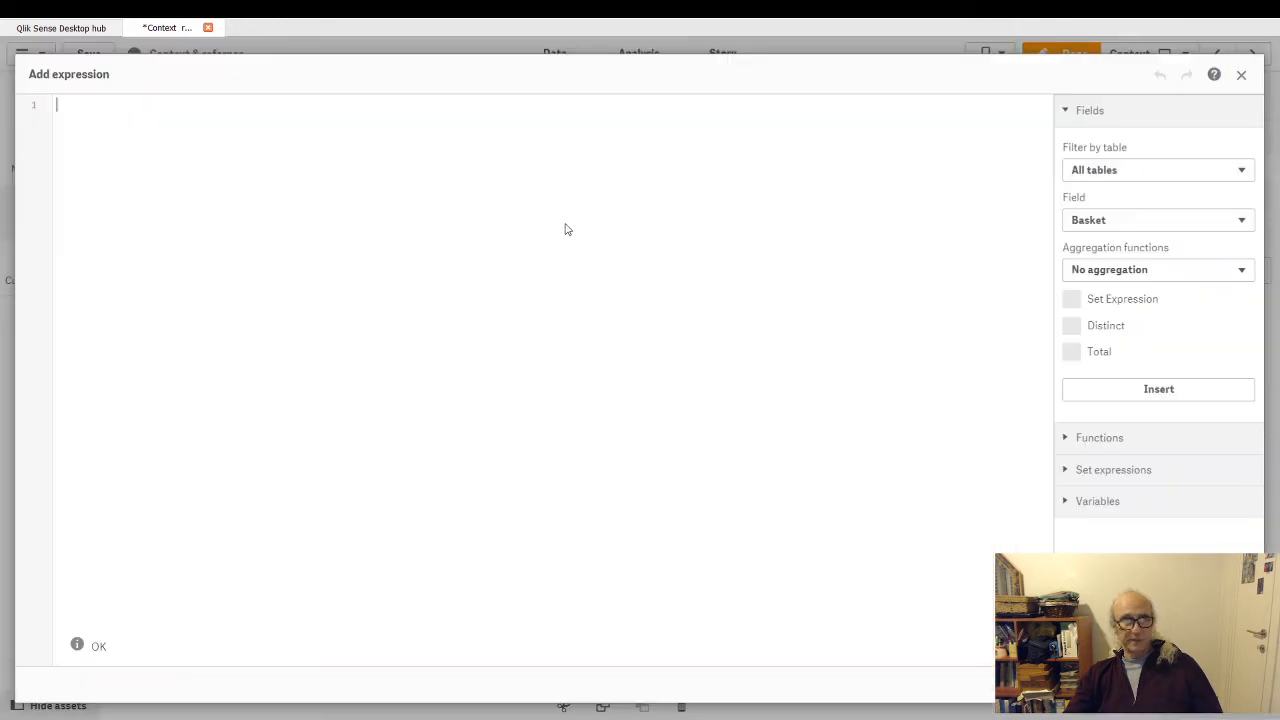
{"action": "key", "text": "ctrl+v"}
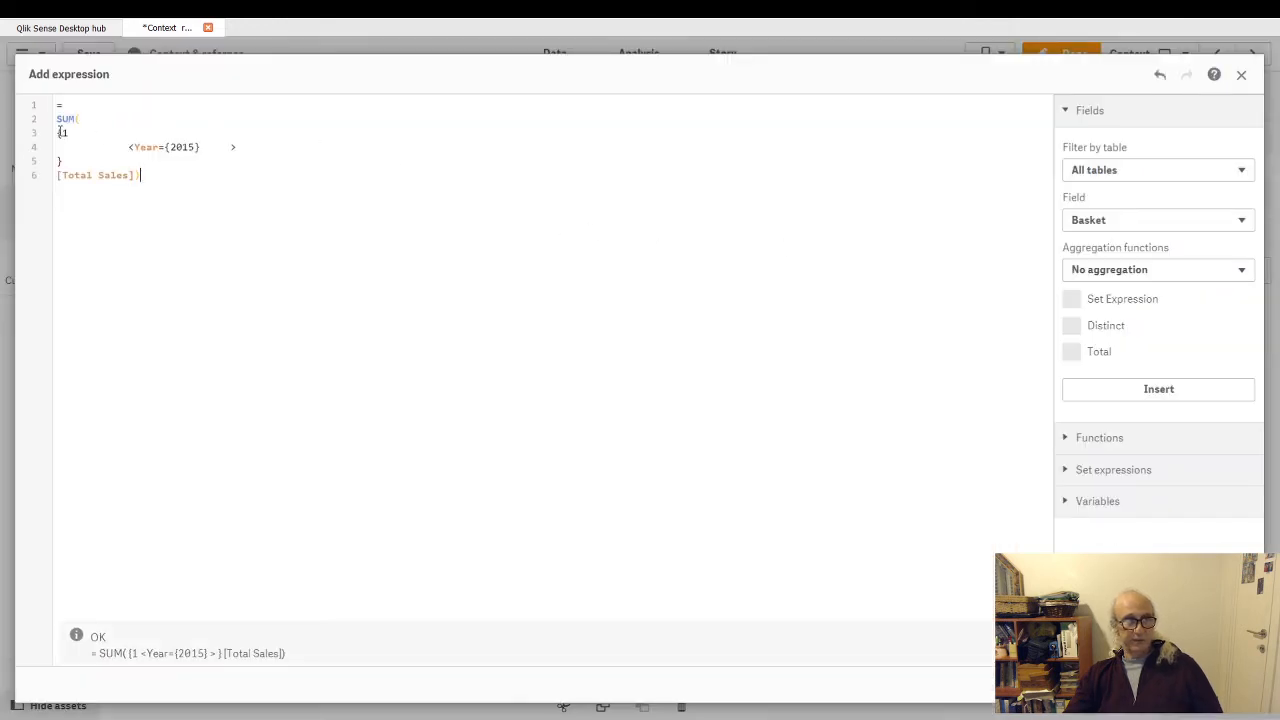
- Delete the <Year={2015}> modifier from the new measure's expression, keeping only the identifier 1, and apply it
{"action": "left_click", "coordinate": [60, 133]}
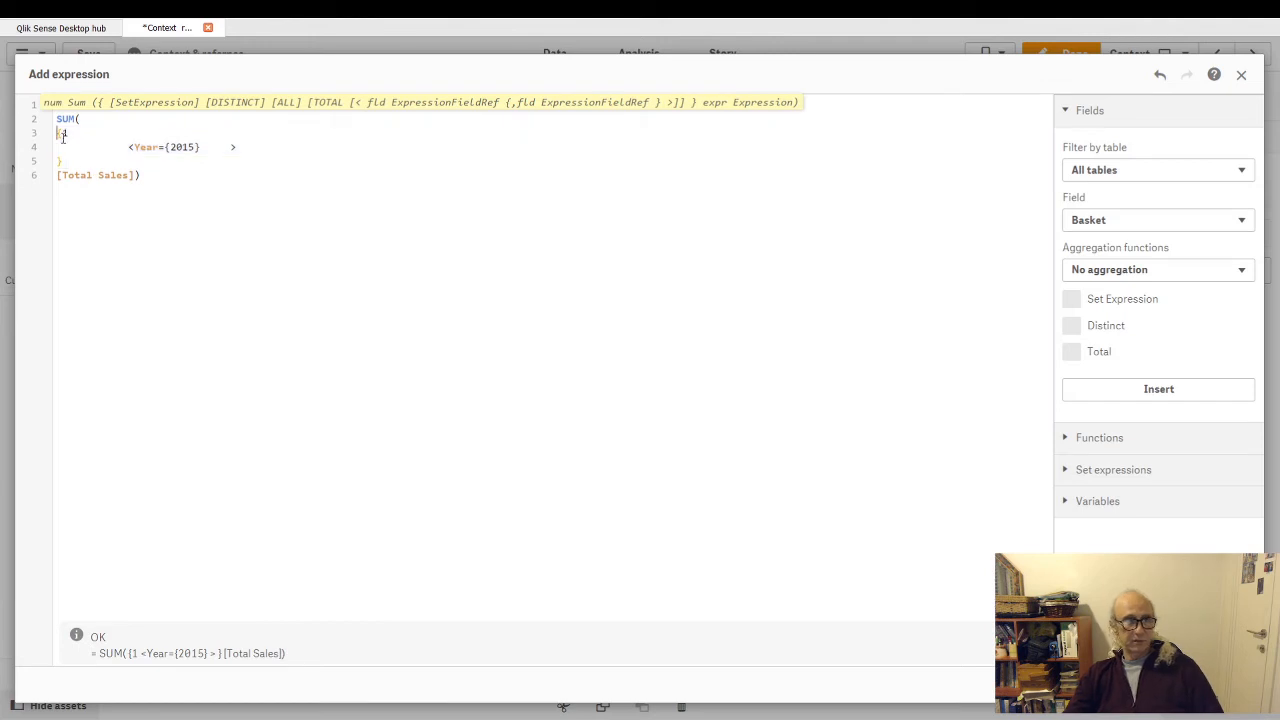
{"action": "left_click_drag", "start_coordinate": [128, 147], "coordinate": [233, 148]}
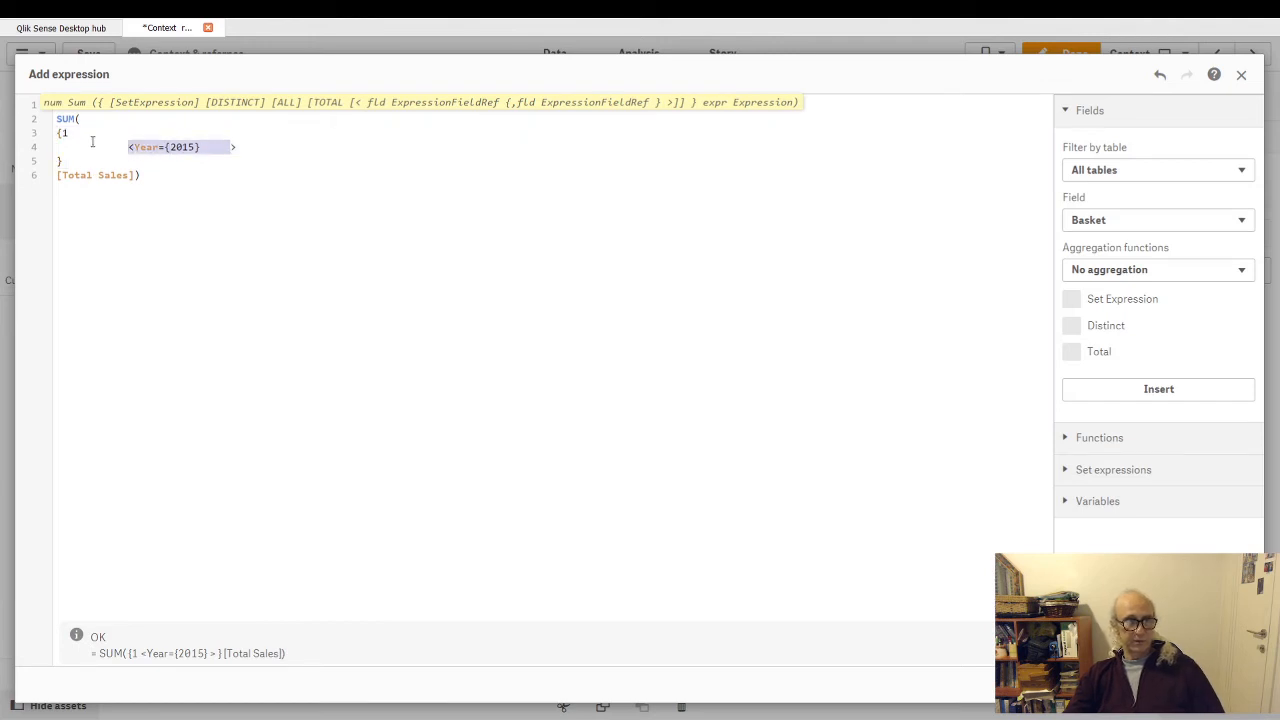
{"action": "left_click_drag", "start_coordinate": [82, 147], "coordinate": [303, 149]}
{"action": "key", "text": "BackSpace"}
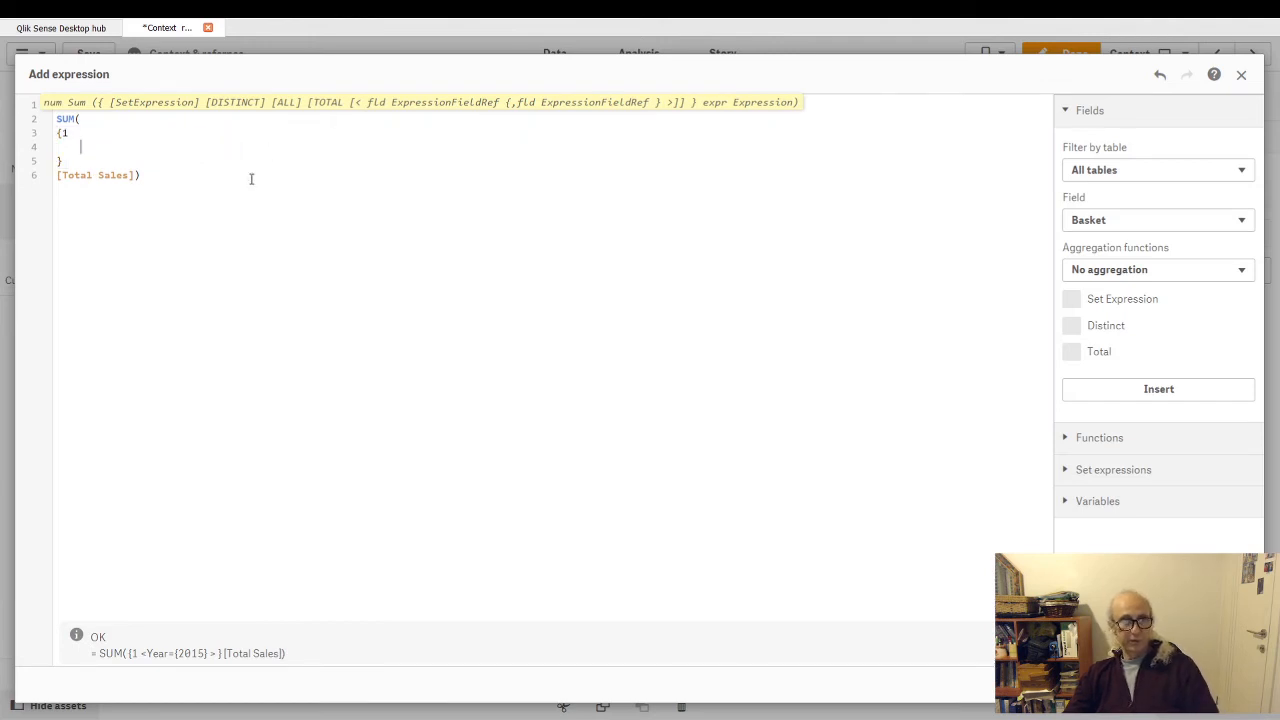
{"action": "left_click", "coordinate": [1227, 684]}
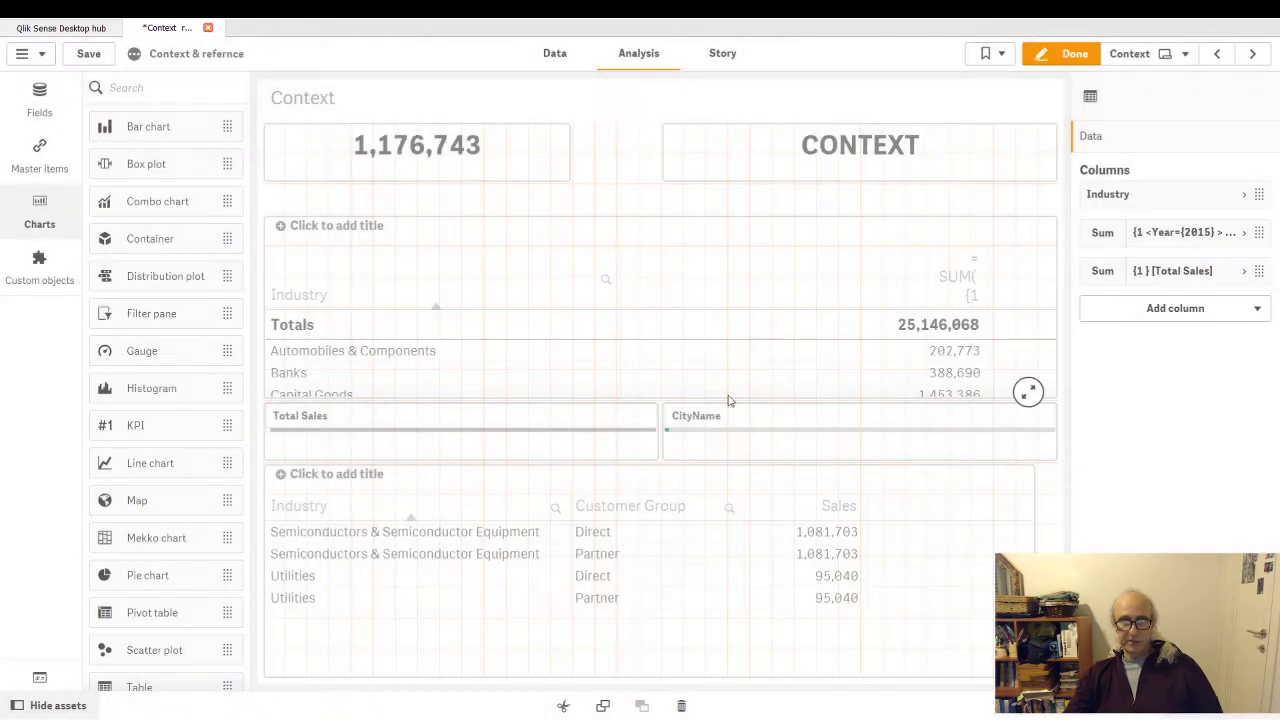
- Leave edit mode, clear the CityName selection, and reopen the sheet for editing
{"action": "left_click", "coordinate": [1068, 54]}
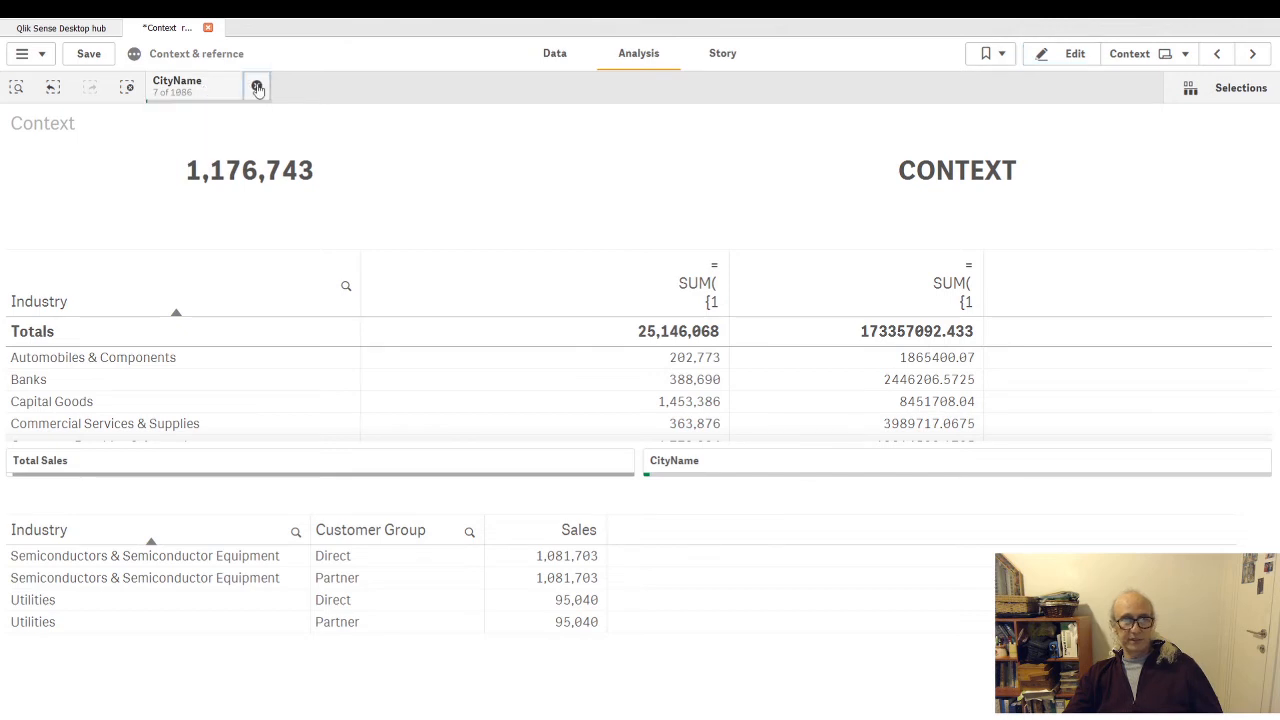
{"action": "left_click", "coordinate": [256, 86]}
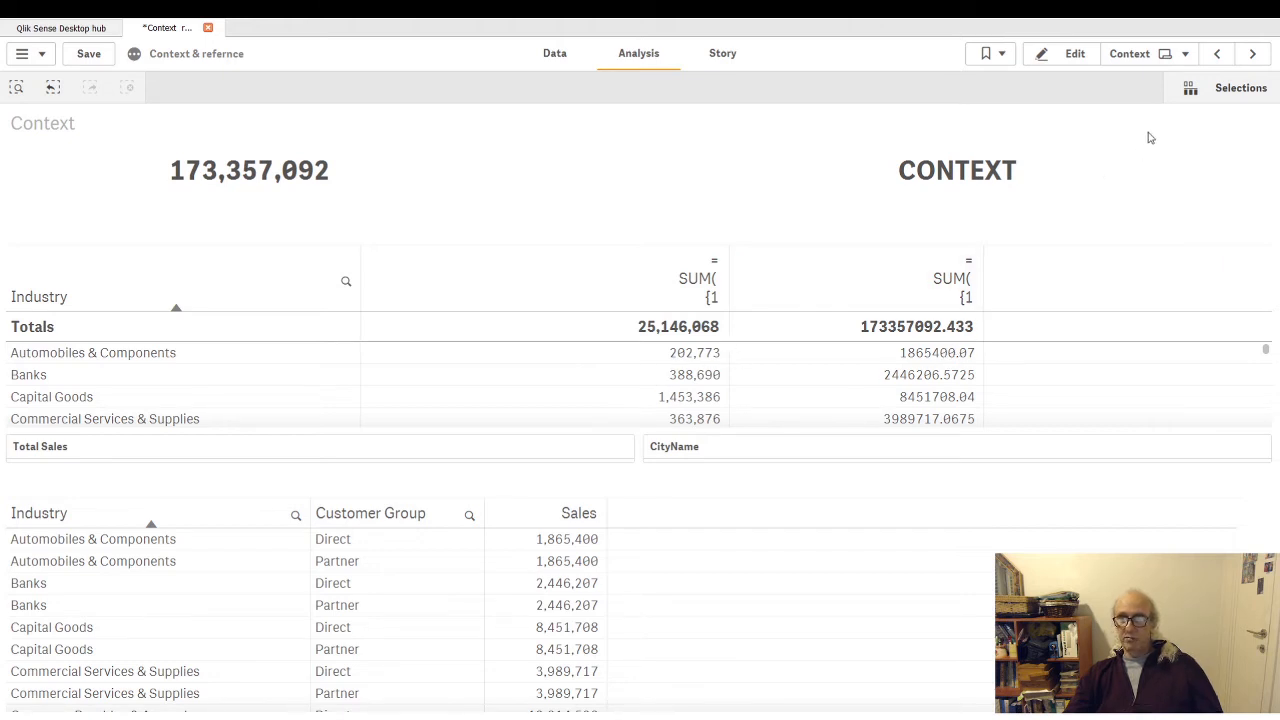
{"action": "left_click", "coordinate": [1073, 54]}
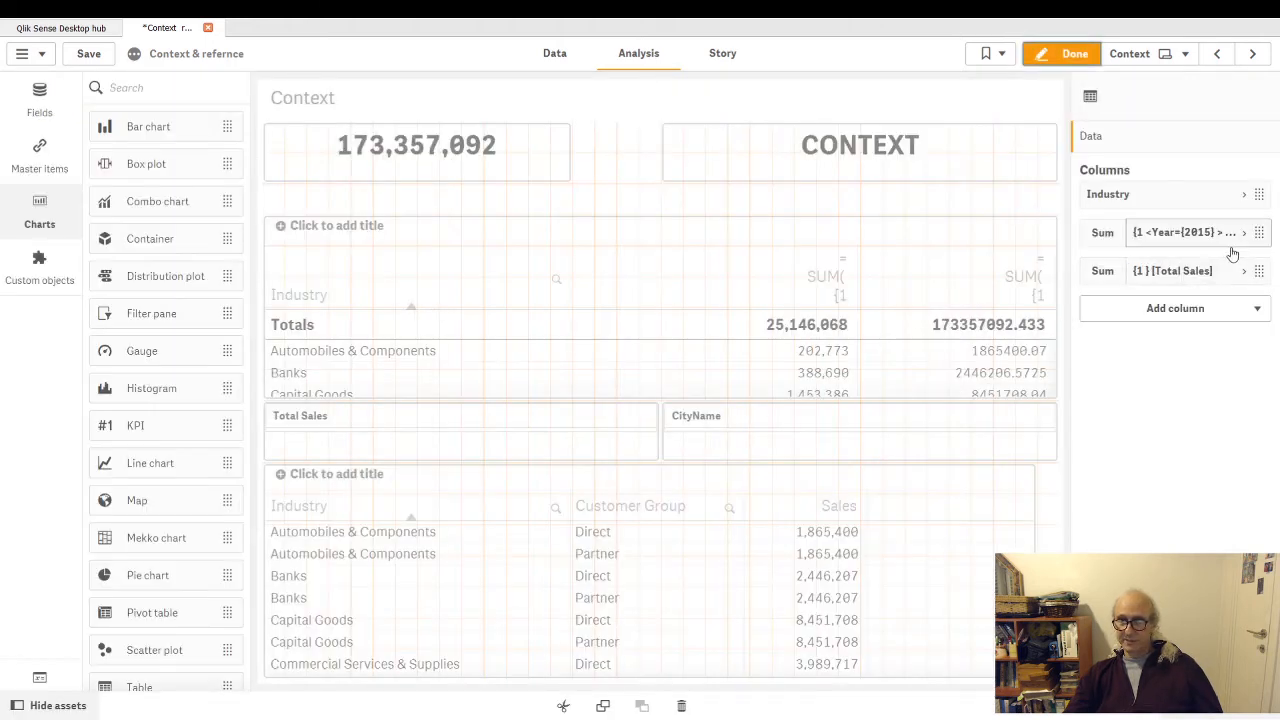
- Check the expression of the {1} [Total Sales] measure and label its column "all Sales"
{"action": "left_click", "coordinate": [1245, 278]}
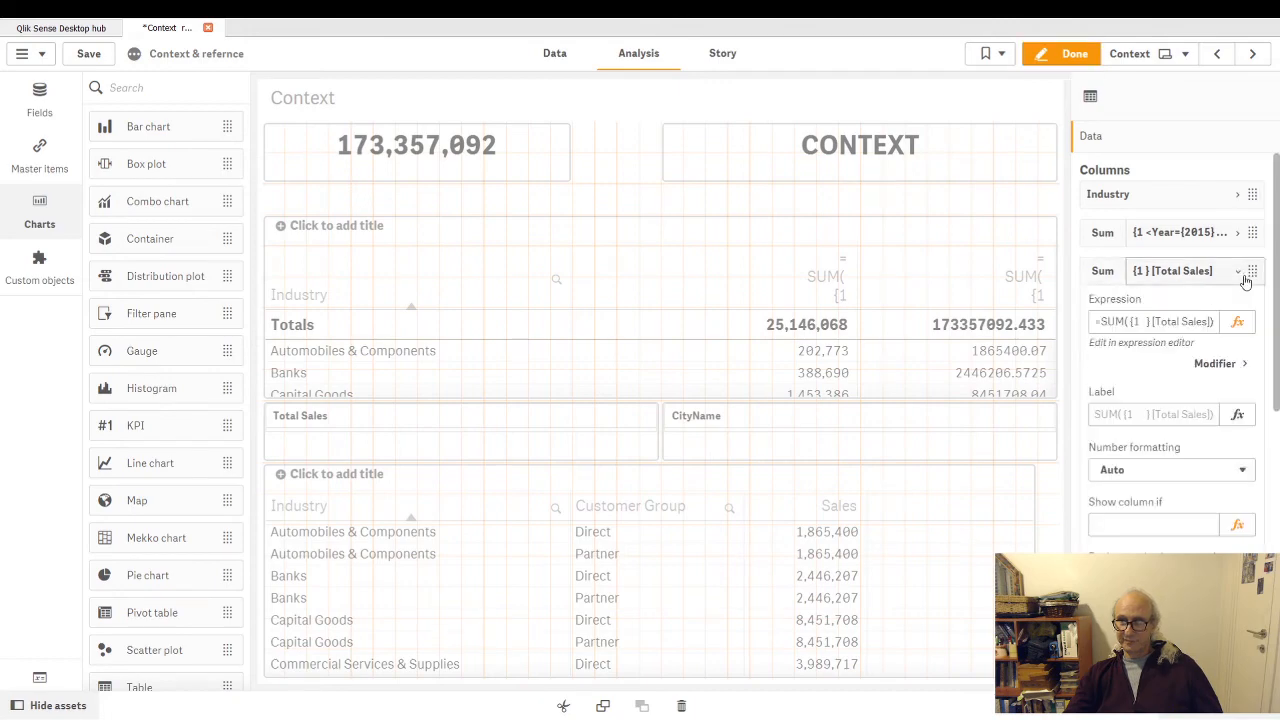
{"action": "left_click", "coordinate": [1237, 322]}
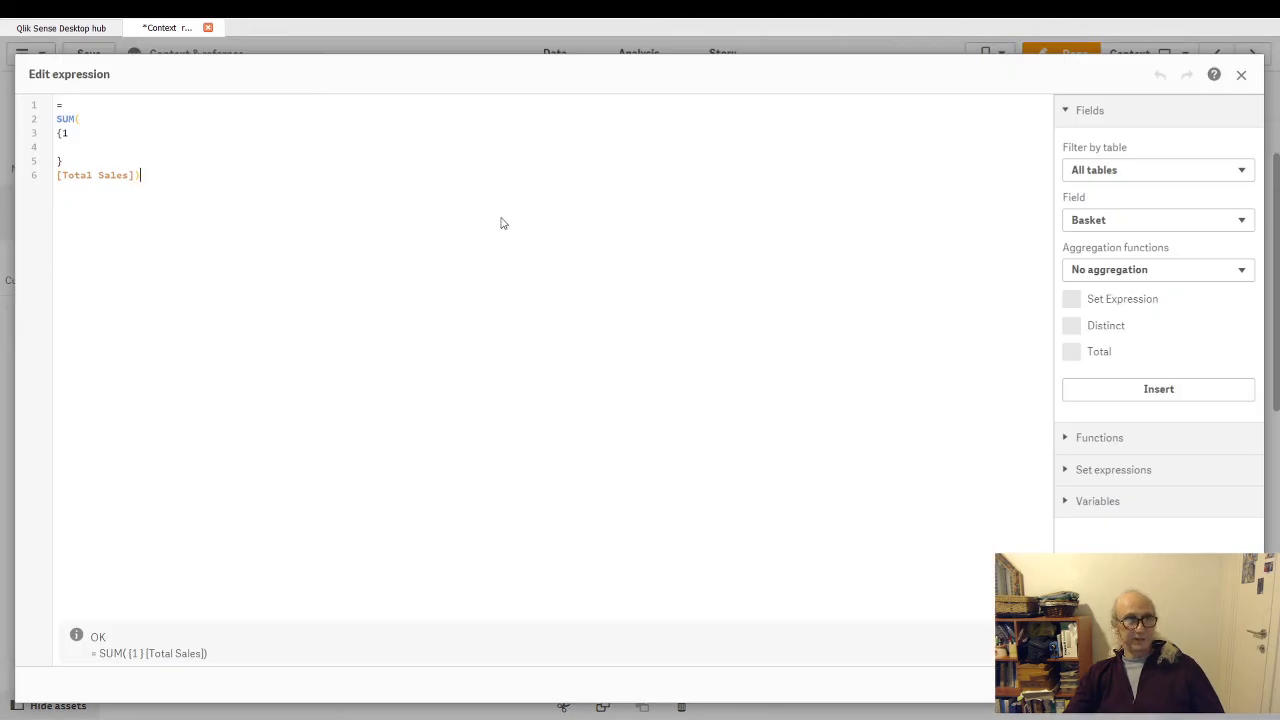
{"action": "key", "text": "Escape"}
{"action": "left_click", "coordinate": [1154, 416]}
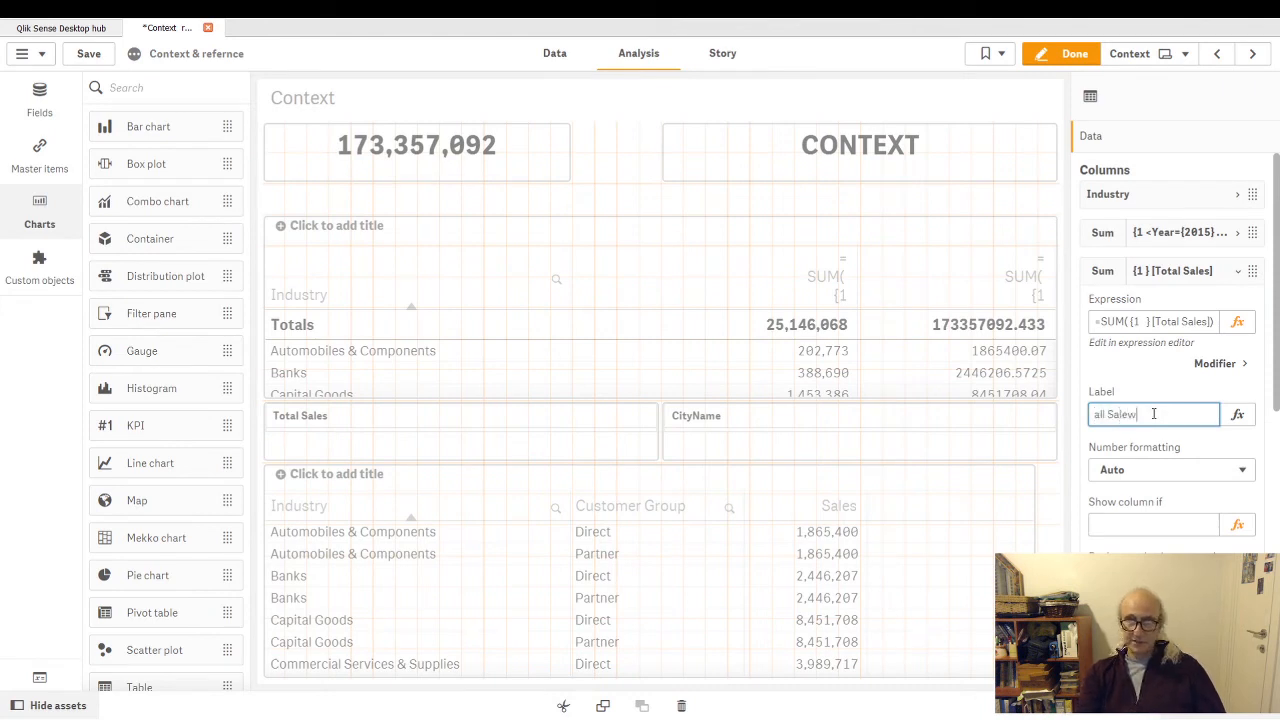
{"action": "type", "text": "all Salew"}
{"action": "key", "text": "BackSpace"}
{"action": "type", "text": "s"}
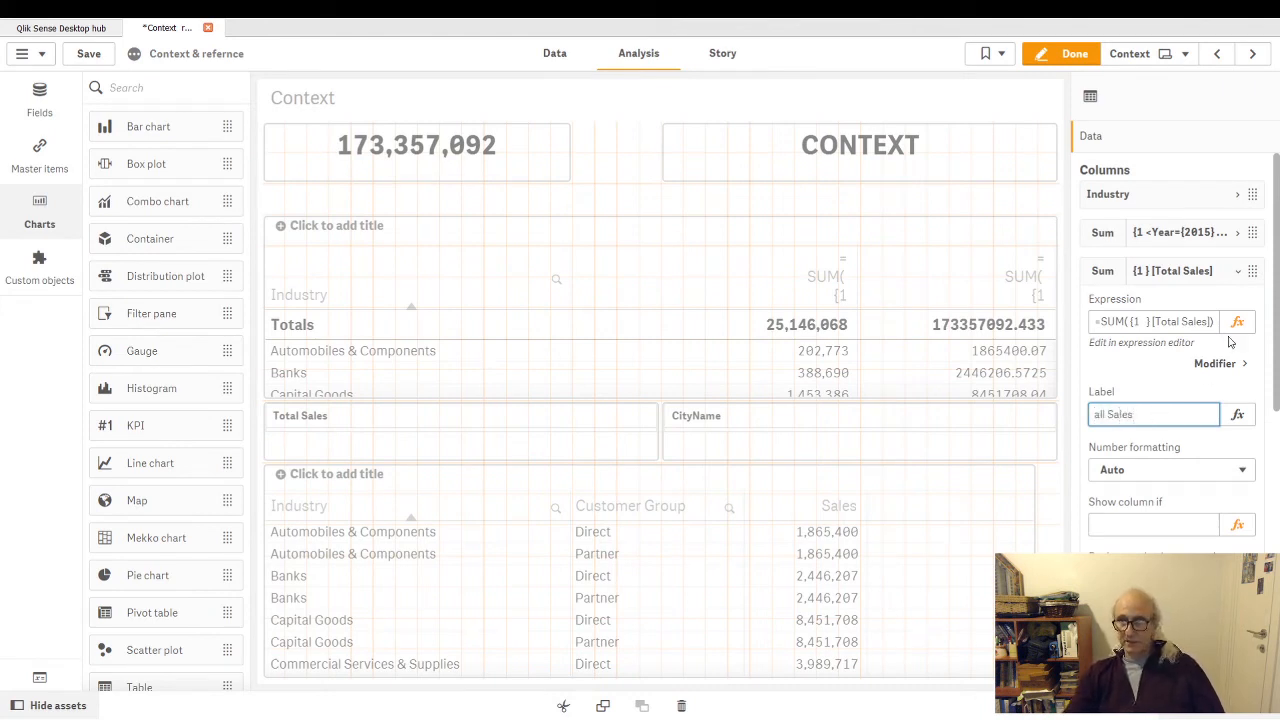
{"action": "left_click", "coordinate": [1244, 274]}
- Label the Year={2015} measure column "Only 2015 Sales"
{"action": "left_click", "coordinate": [1242, 236]}
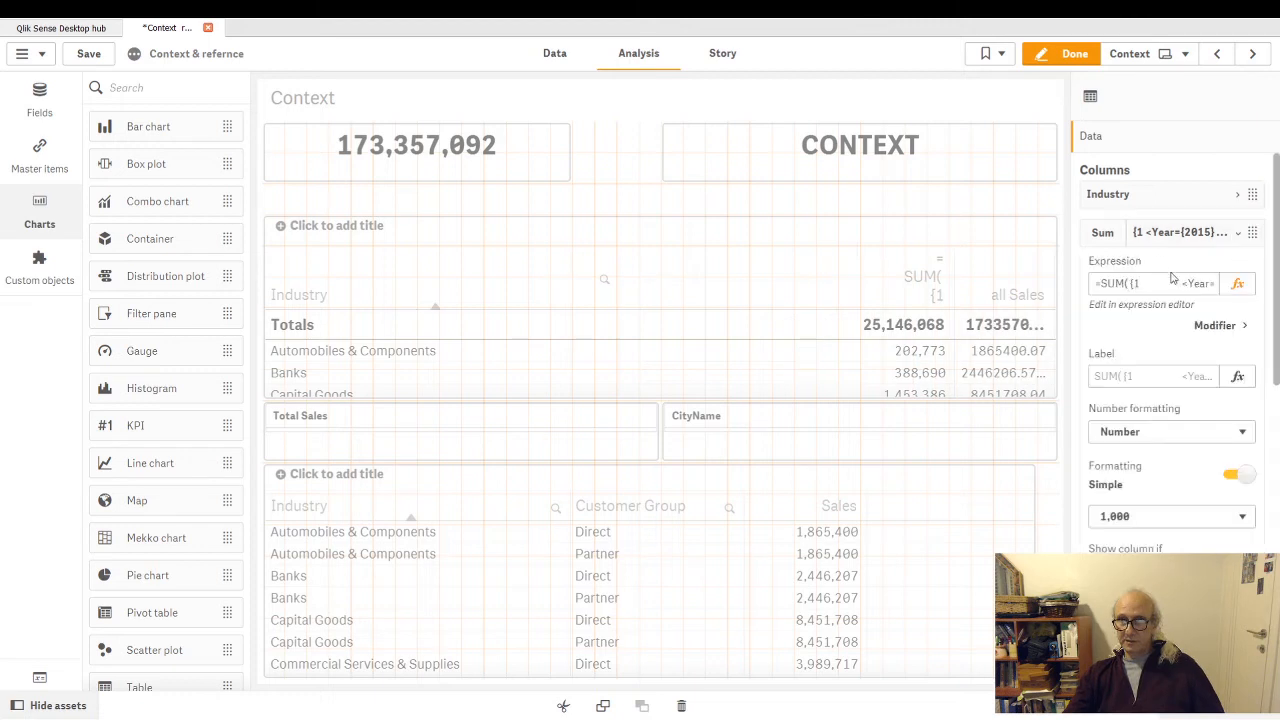
{"action": "left_click", "coordinate": [1140, 372]}
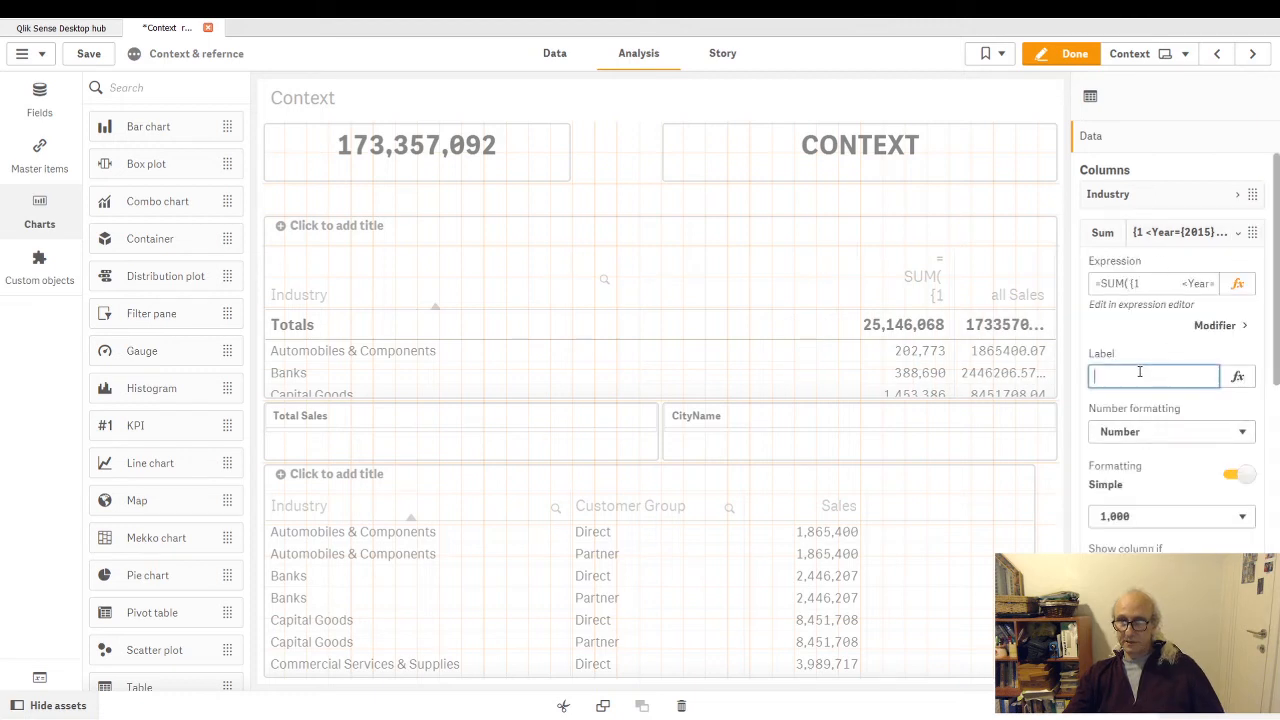
{"action": "type", "text": "Only "}
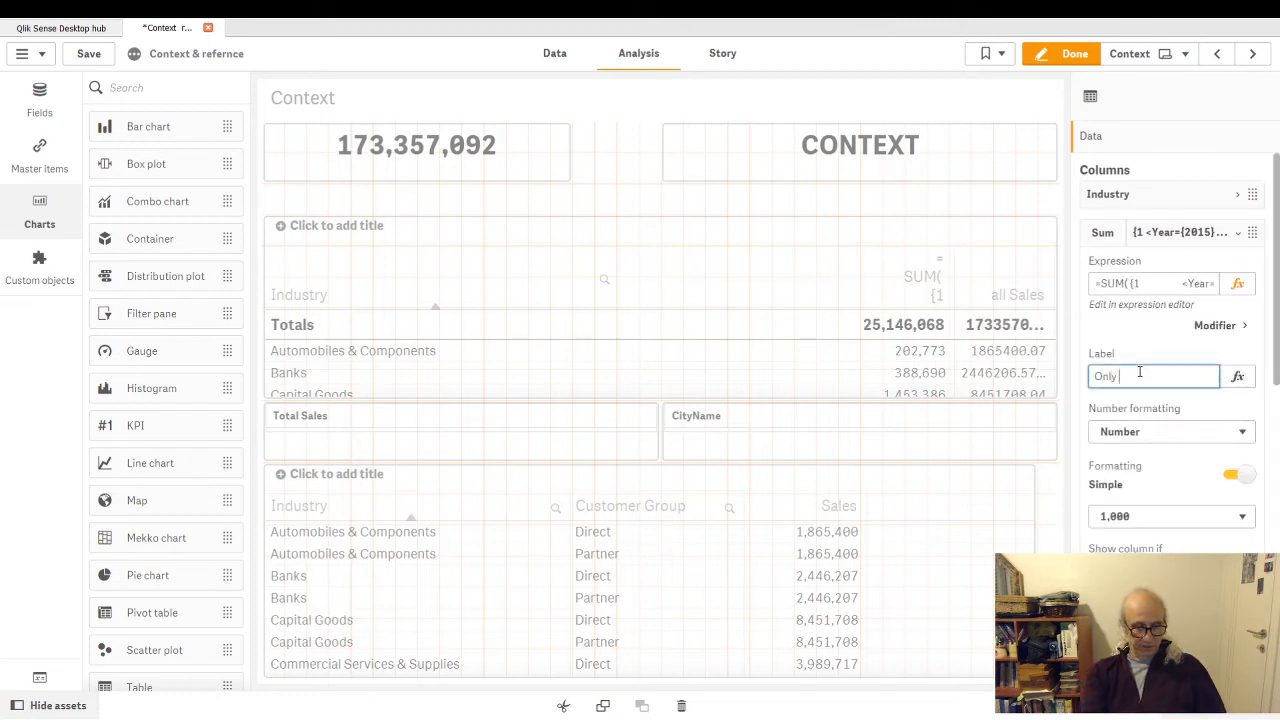
{"action": "type", "text": "2015 Sales"}
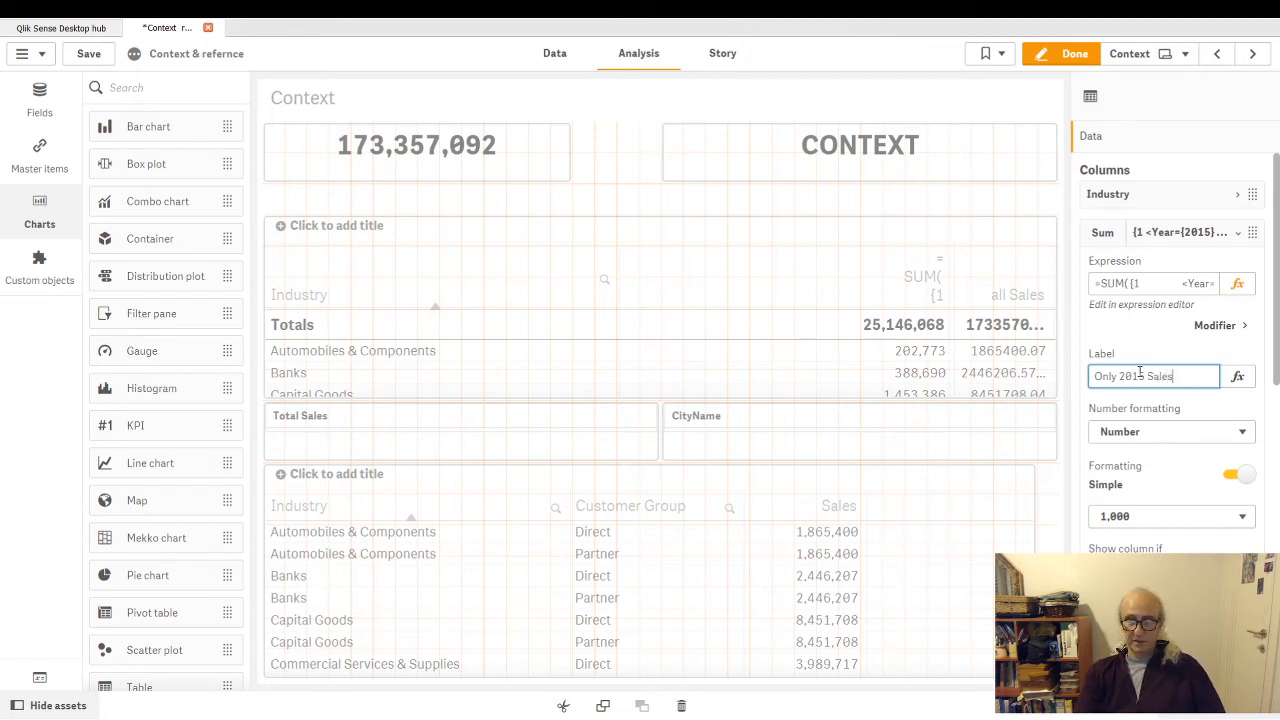
{"action": "key", "text": "Return"}
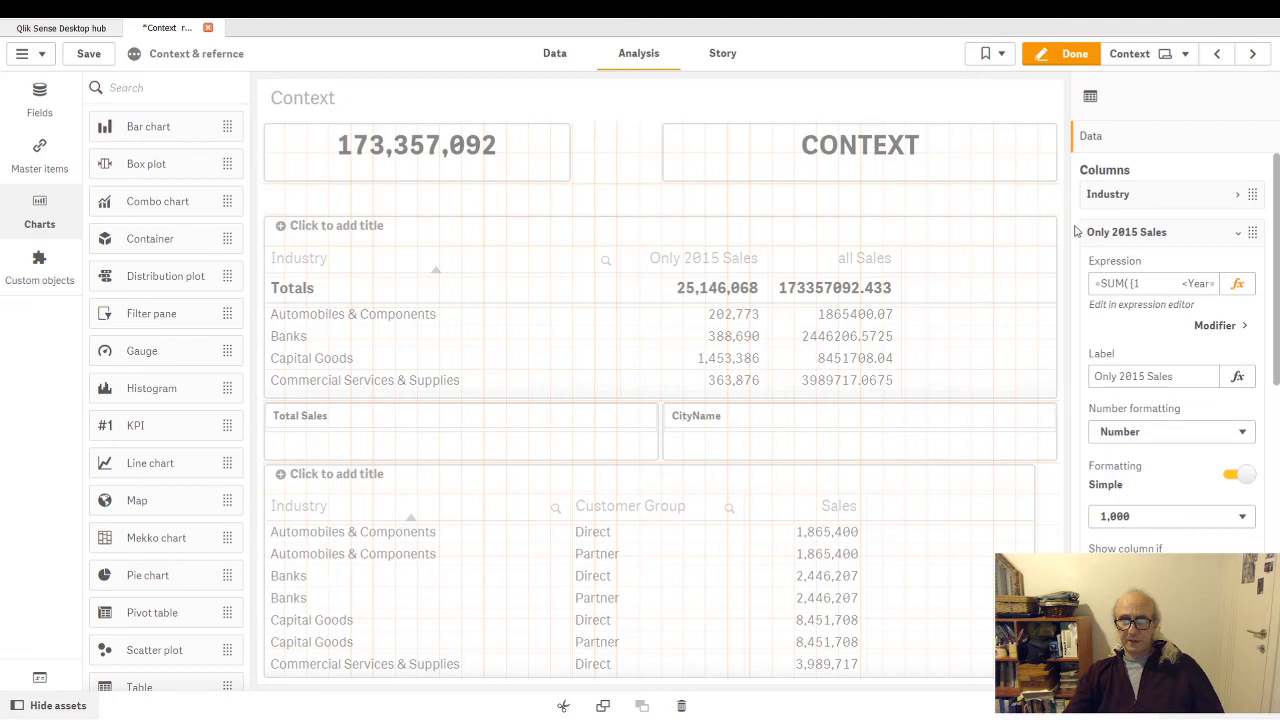
{"action": "left_click", "coordinate": [1238, 236]}
- Format the all Sales measure as Number with the 1,000 pattern and finish editing the sheet
{"action": "left_click", "coordinate": [1243, 274]}
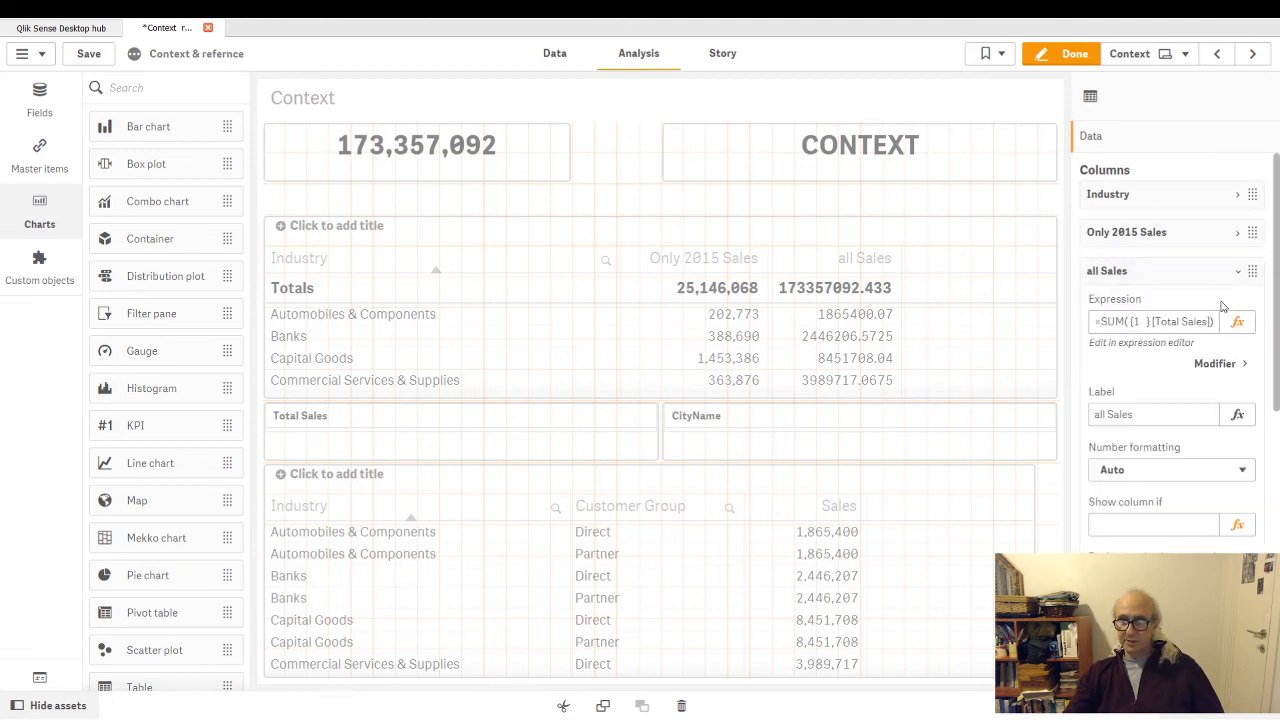
{"action": "left_click", "coordinate": [1156, 470]}
{"action": "left_click", "coordinate": [1138, 505]}
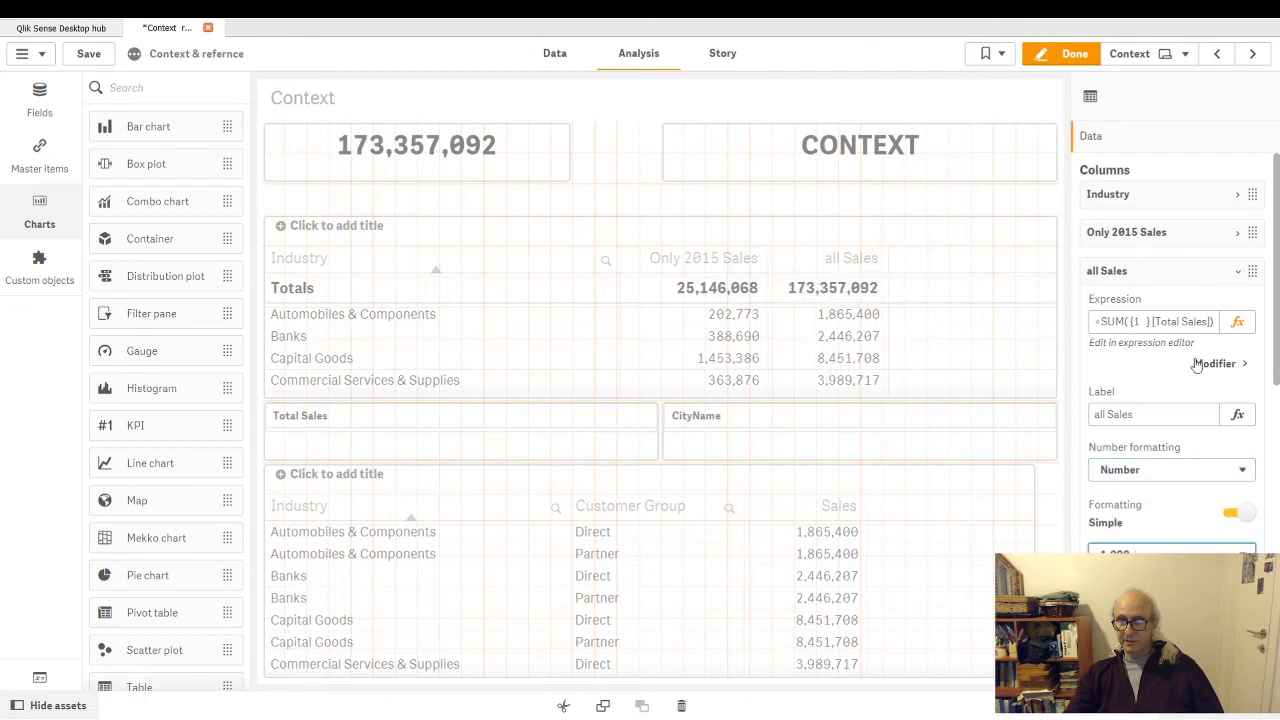
{"action": "left_click", "coordinate": [1238, 271]}
{"action": "left_click", "coordinate": [1070, 54]}
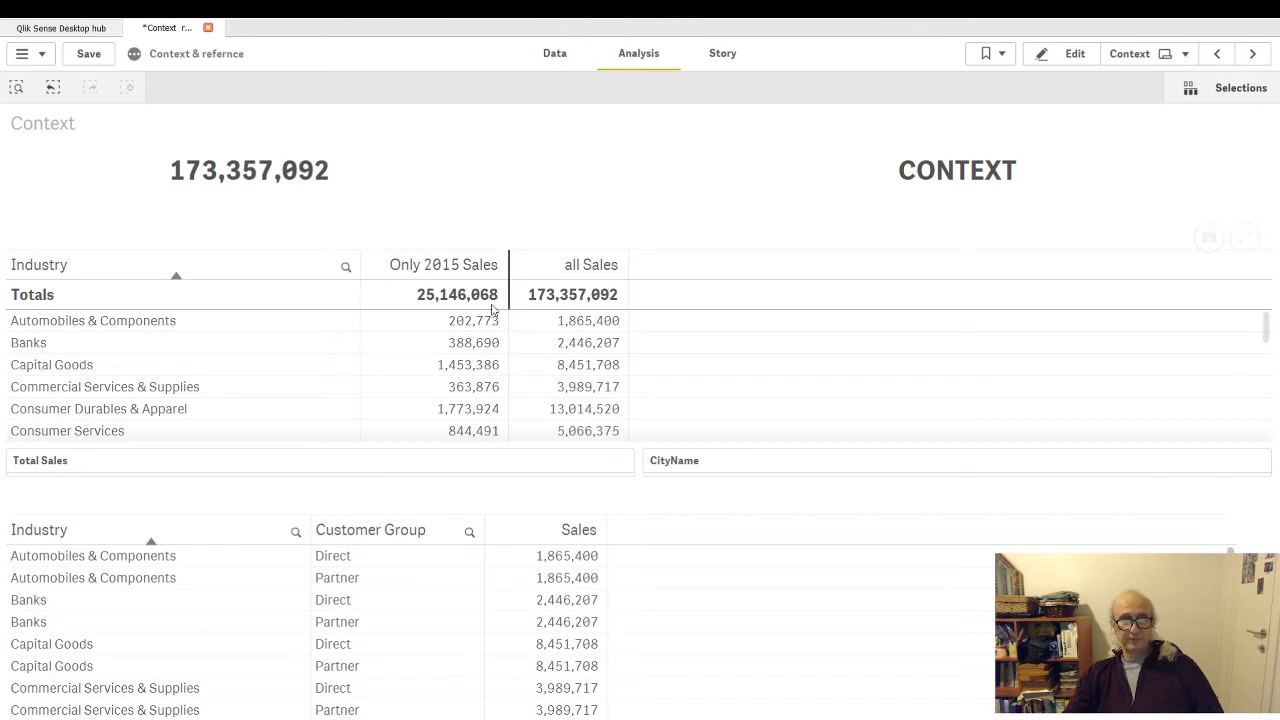
- Reopen the Context sheet for editing and create a new blank sheet in the app
{"action": "left_click", "coordinate": [1073, 58]}
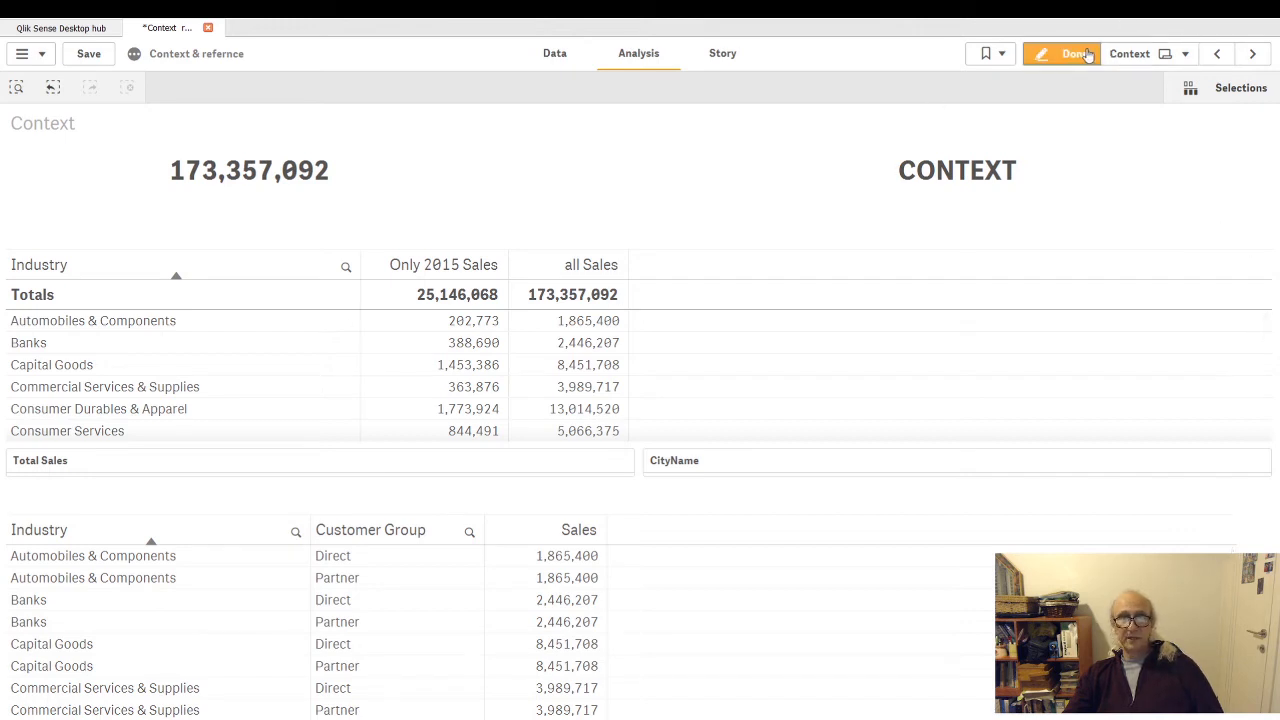
{"action": "left_click", "coordinate": [1149, 56]}
{"action": "scroll", "coordinate": [883, 449], "scroll_direction": "down", "scroll_amount": 5}
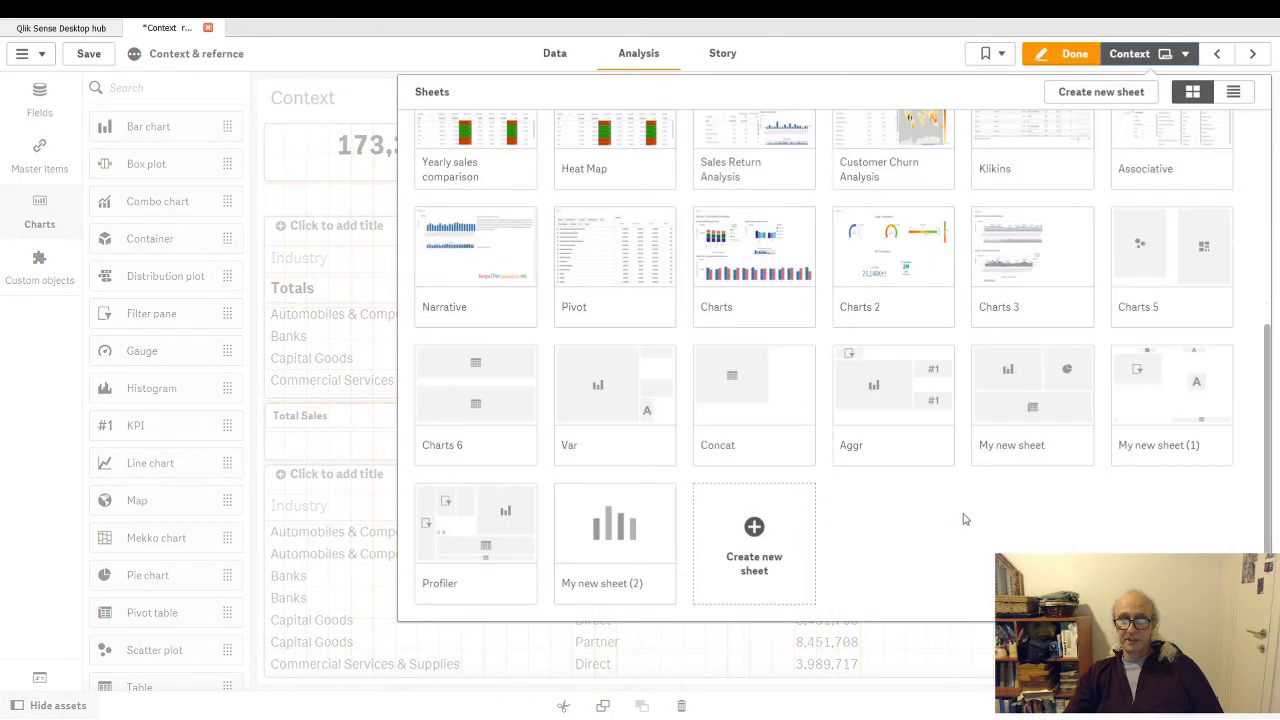
{"action": "left_click", "coordinate": [767, 547]}
{"action": "left_click", "coordinate": [748, 387]}
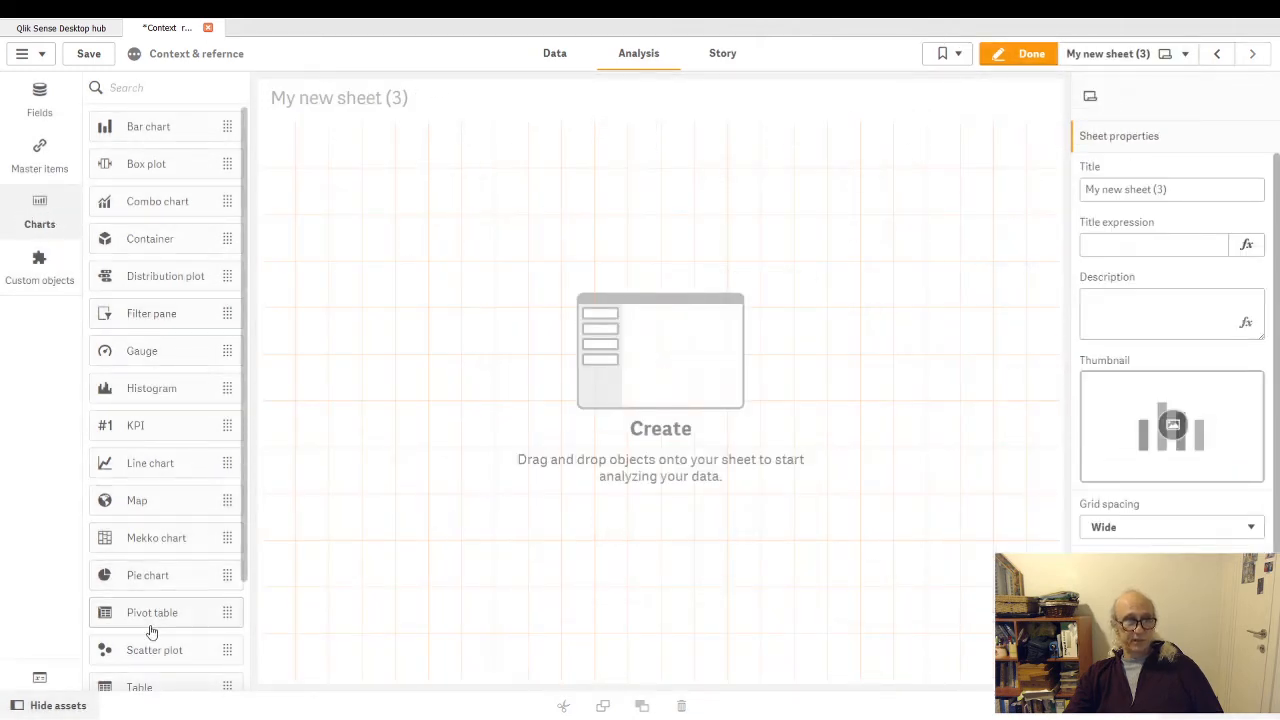
- Add a Text & image object, paste the copied set expression syntax notes into it, enlarge it, and finish editing the sheet
{"action": "scroll", "coordinate": [200, 590], "scroll_direction": "down", "scroll_amount": 3}
{"action": "left_click_drag", "start_coordinate": [160, 592], "coordinate": [520, 300]}
{"action": "right_click", "coordinate": [461, 245]}
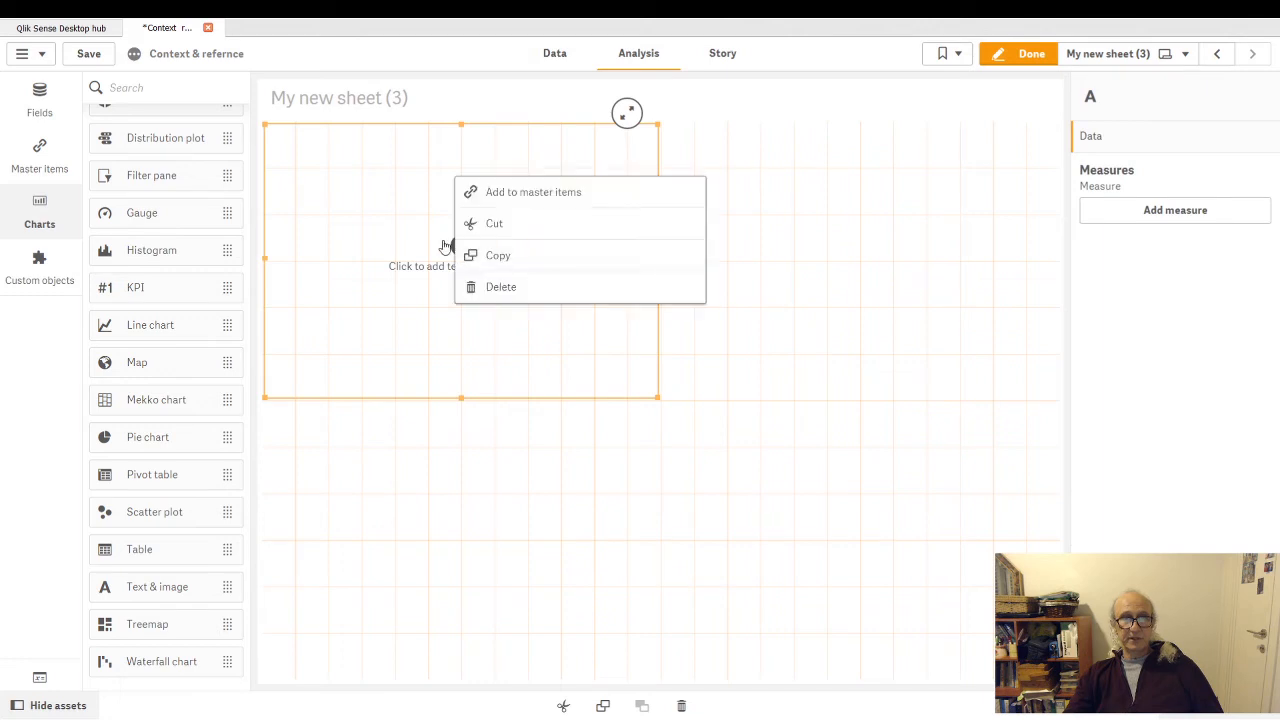
{"action": "left_click", "coordinate": [386, 257]}
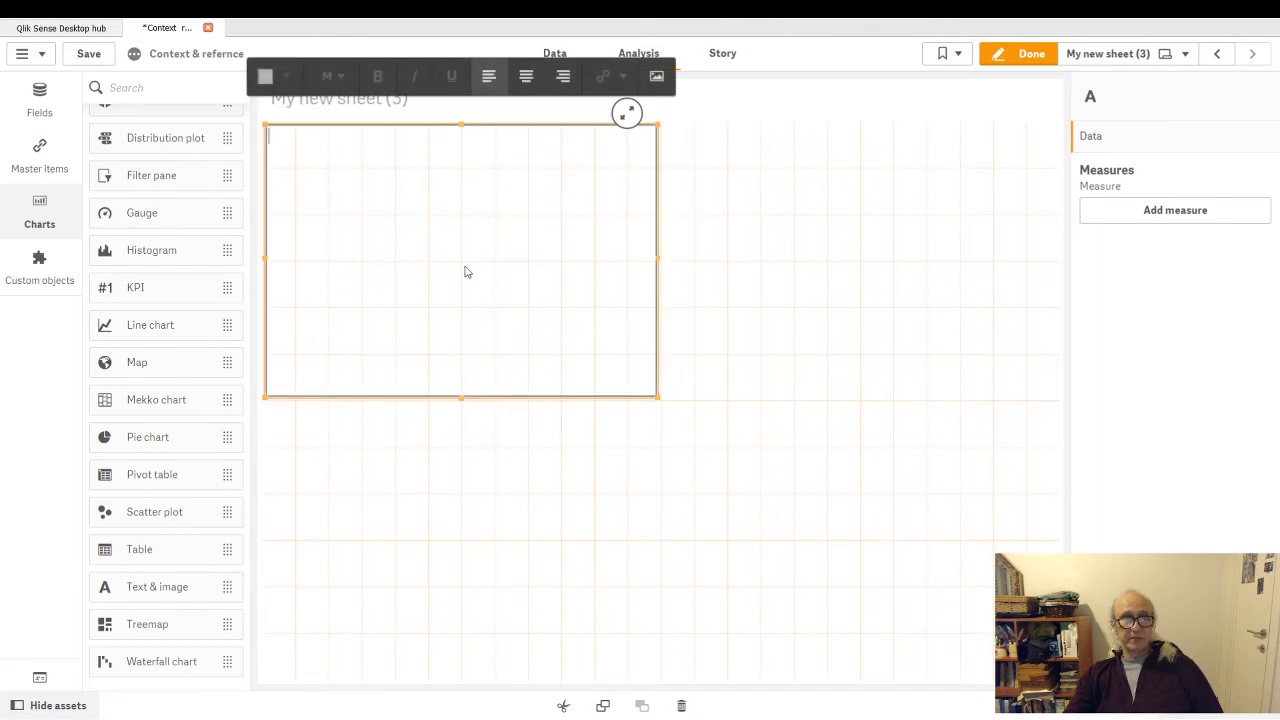
{"action": "type", "text": "•Set Expressionwill be enclosed in curly brackets: [set expression]•After it willcome SetIdentifiers – {$}•After it we'lldefine the set modifiers inside - <>•Setmodifiers syntax: qText field – region={'south'}qNumericfield - PartCode={12}qWild card - Year = {\"20*\"}qGrater/ less than - Year = {\">=2007\"}qNumber of modifiers - Ifyour variable is a number, use it as Field = {$(MyVariable)}qvariable is atext- Field = {'$(MyTextVariable)'}qDocalculations inside set -Year ={$(=Max(Year))}••"}
{"action": "left_click_drag", "start_coordinate": [656, 396], "coordinate": [760, 560]}
{"action": "left_click", "coordinate": [1010, 53]}
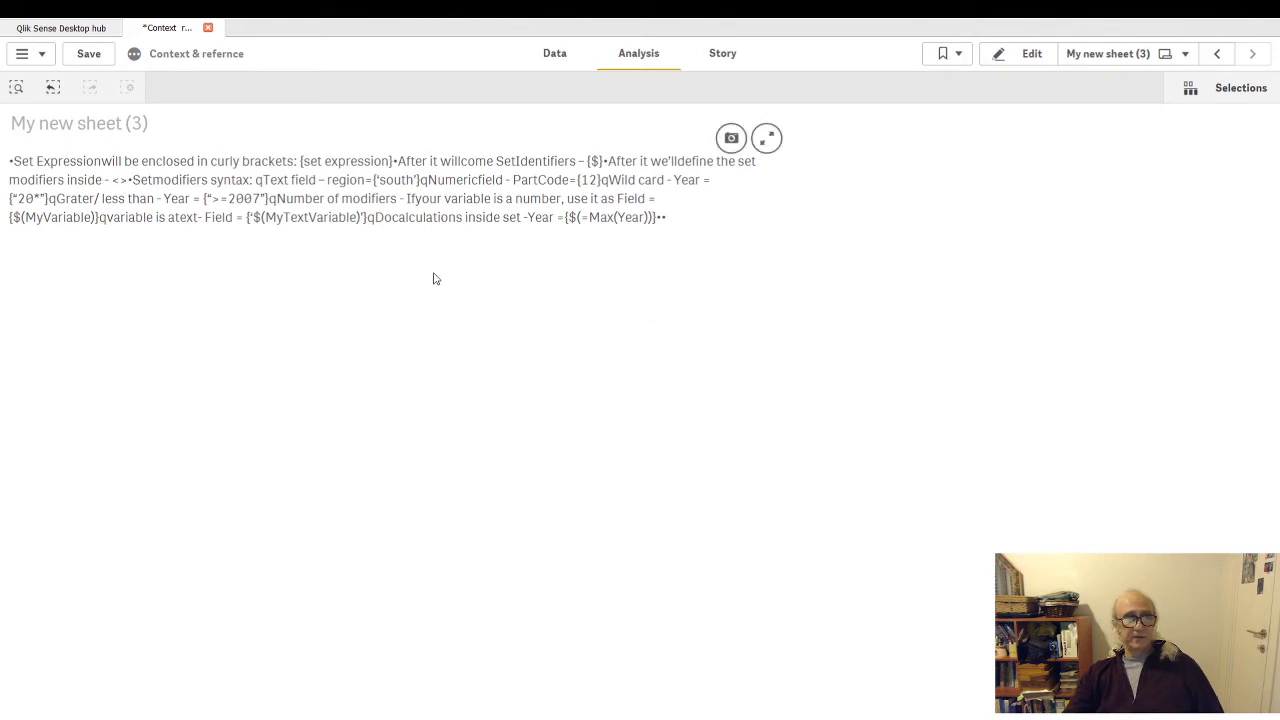
- Reopen the new sheet for editing and delete the text object holding the set expression notes
{"action": "left_click", "coordinate": [1028, 54]}
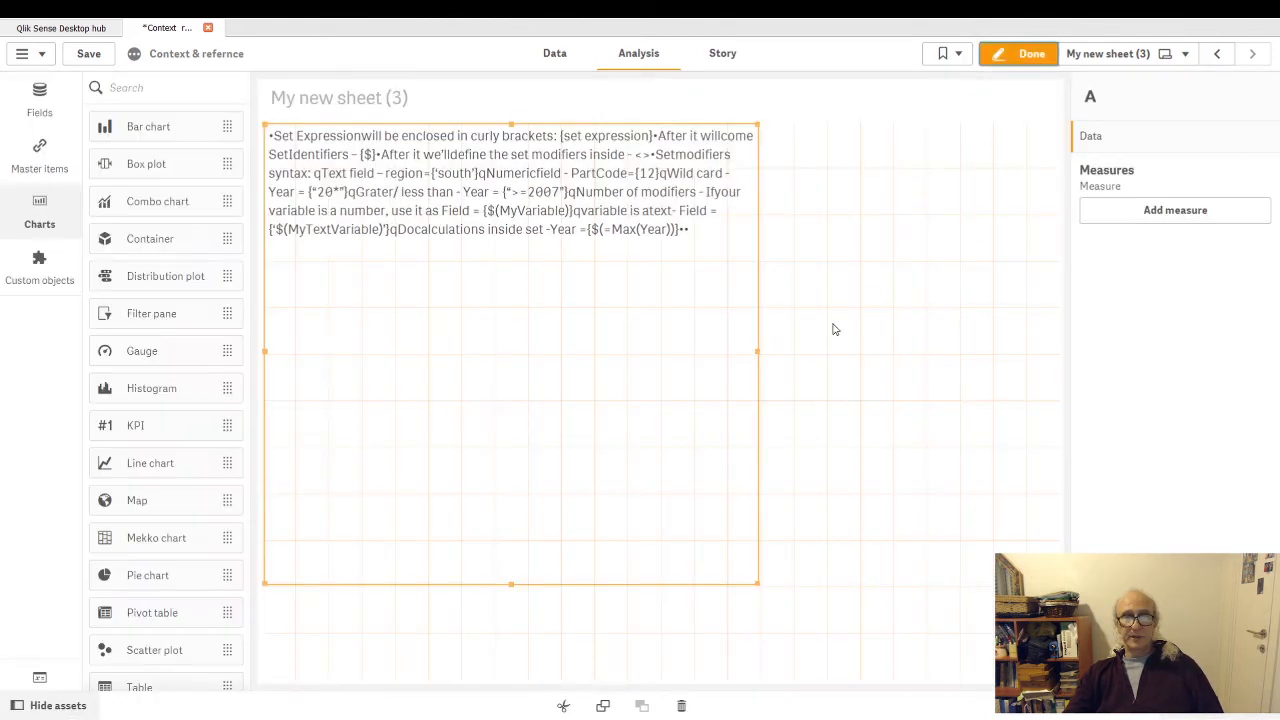
{"action": "left_click", "coordinate": [760, 356]}
{"action": "left_click", "coordinate": [746, 360]}
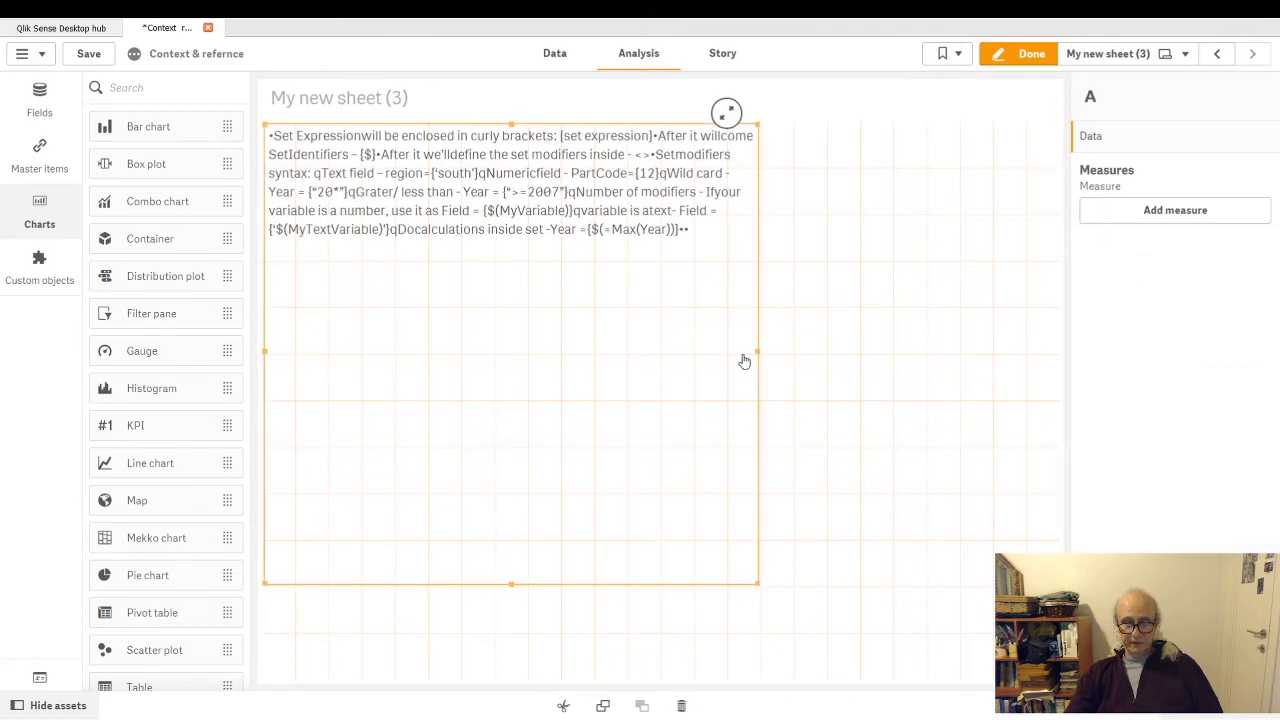
{"action": "key", "text": "Delete"}
- Place a fresh Text & image object on the empty sheet and open it for text entry
{"action": "scroll", "coordinate": [123, 483], "scroll_direction": "down", "scroll_amount": 3}
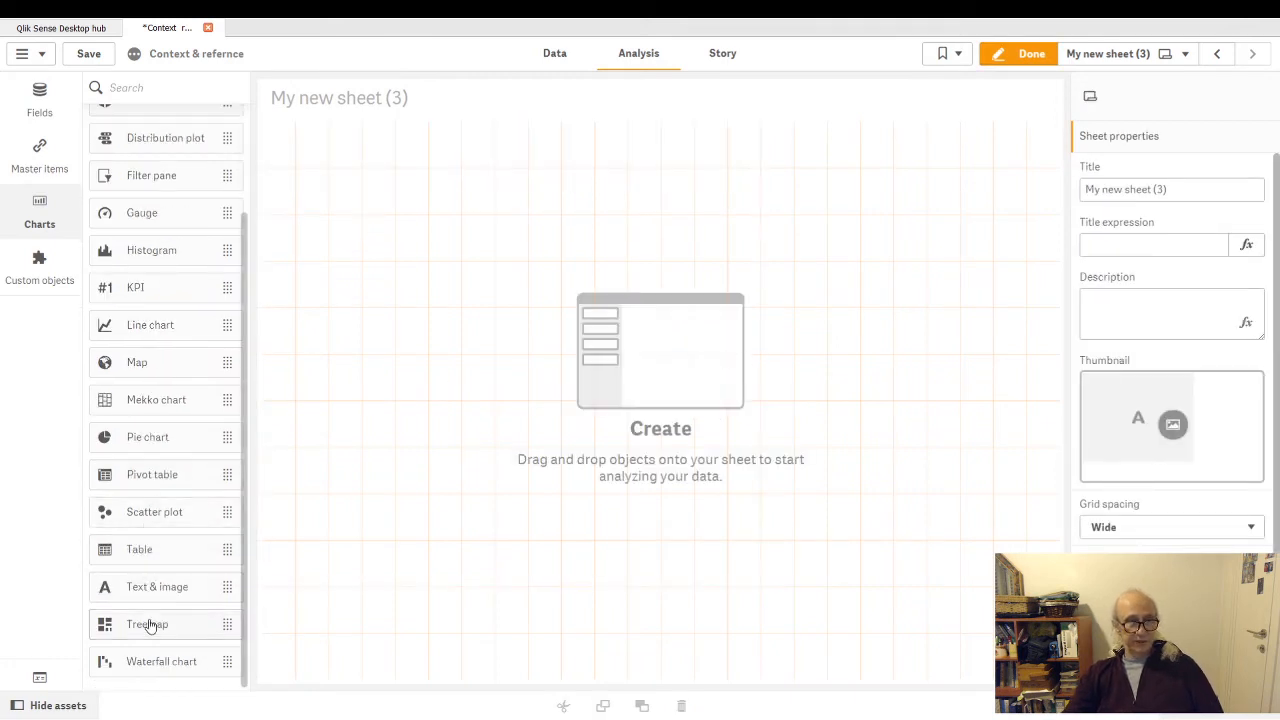
{"action": "left_click_drag", "start_coordinate": [157, 598], "coordinate": [543, 271]}
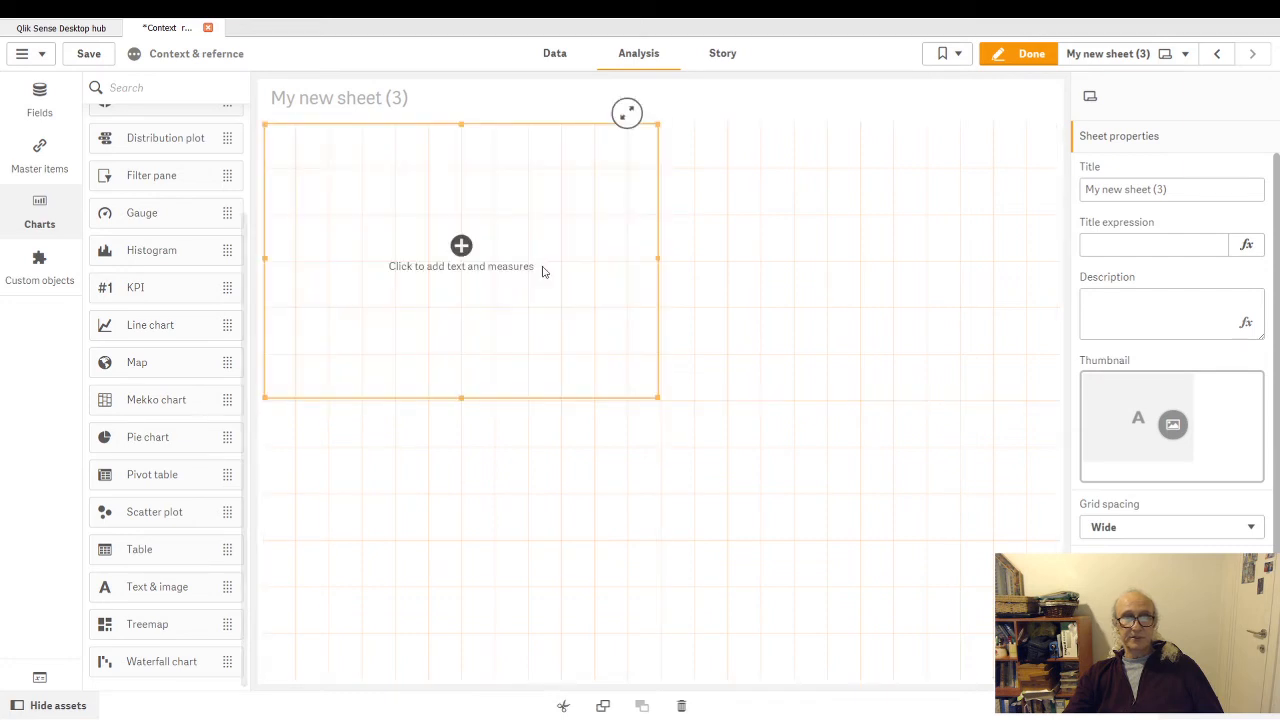
{"action": "left_click", "coordinate": [461, 247]}
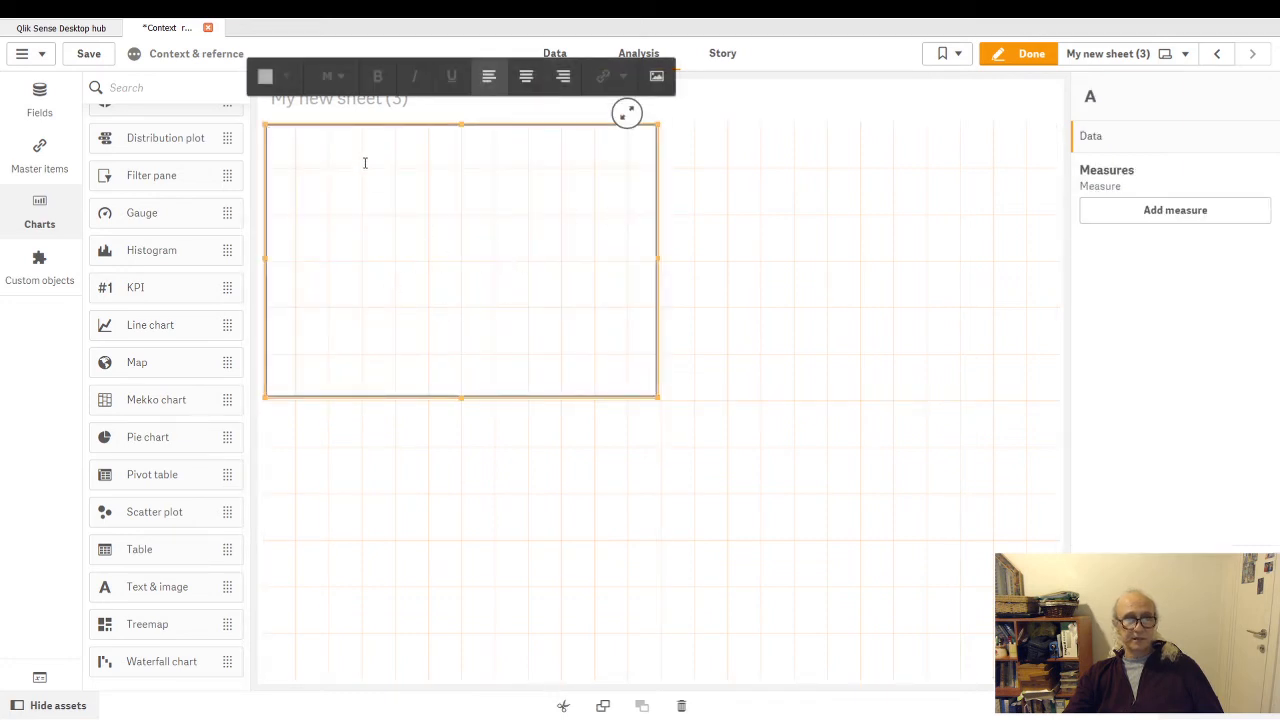
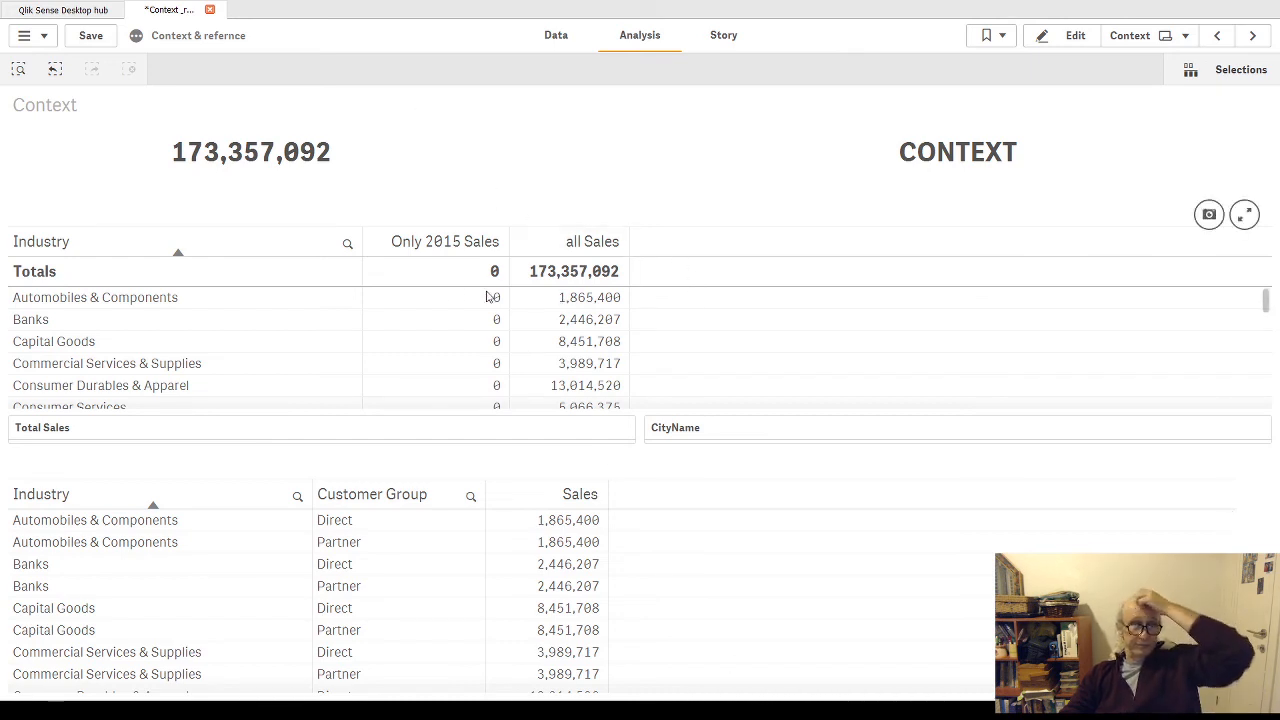
- Open the Only 2015 Sales column's expression for editing and examine its Year, Product Category and CityName conditions
{"action": "left_click", "coordinate": [540, 279]}
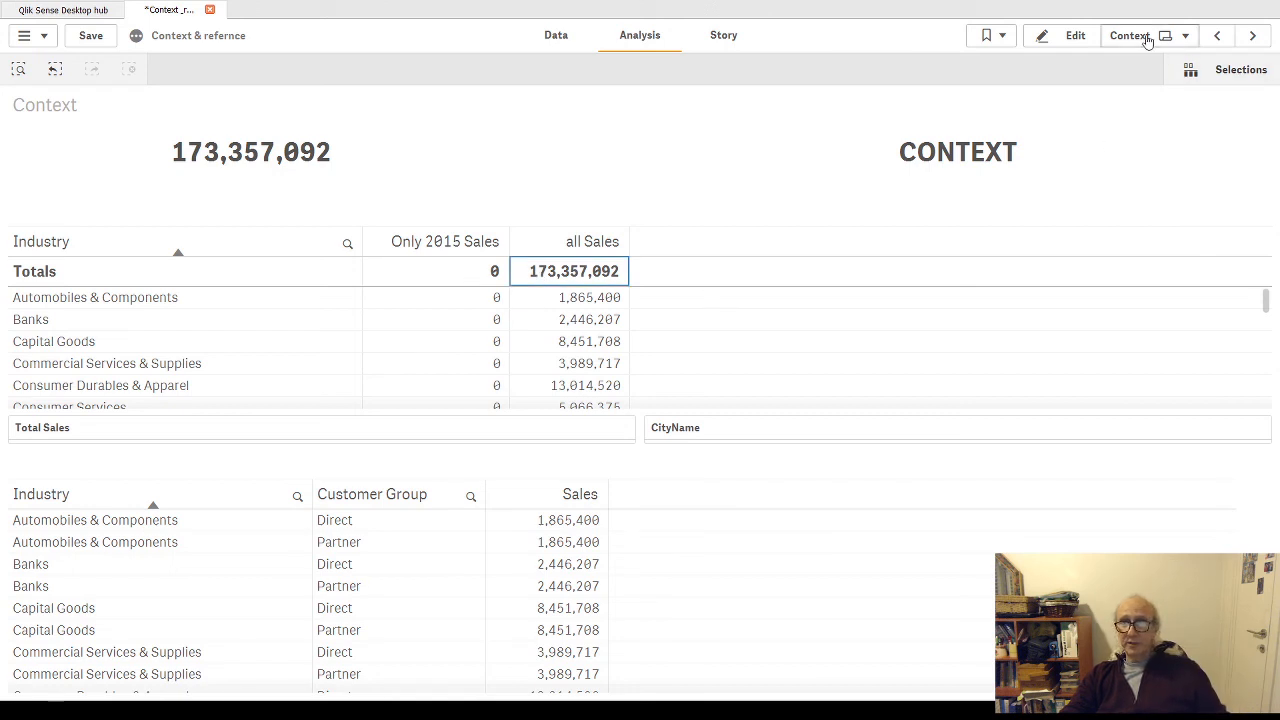
{"action": "left_click", "coordinate": [1068, 35]}
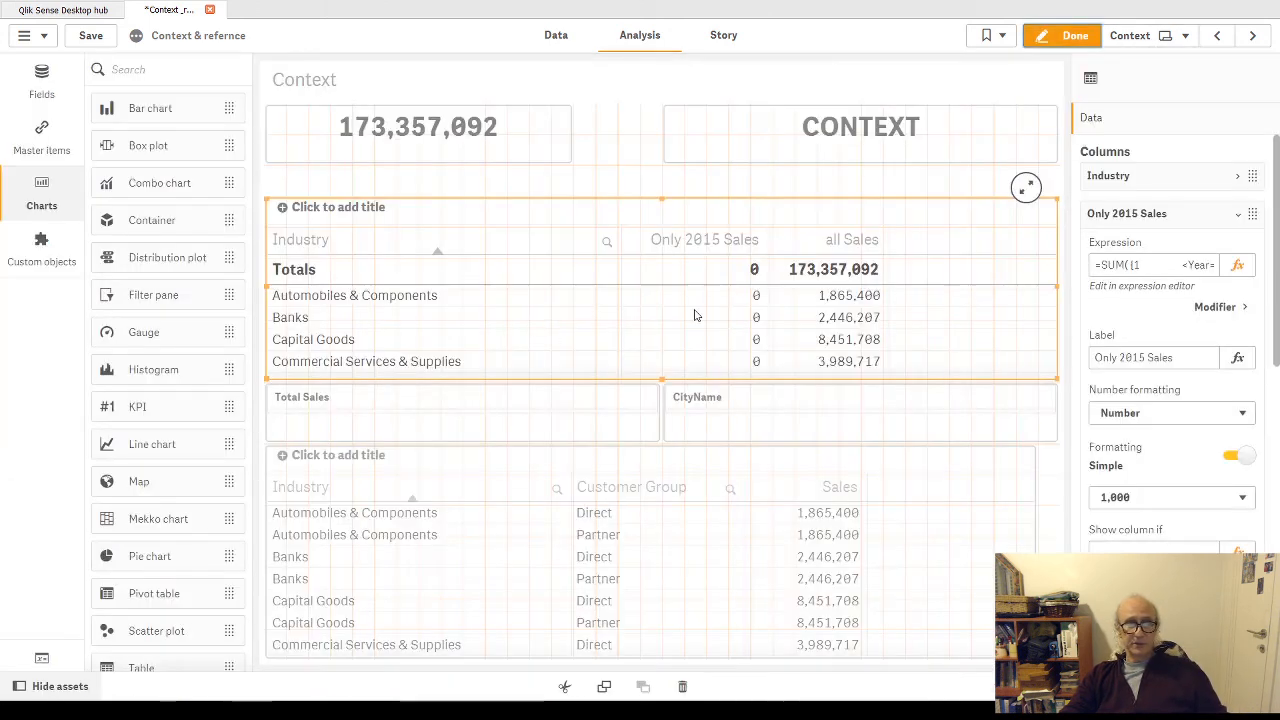
{"action": "left_click", "coordinate": [1237, 265]}
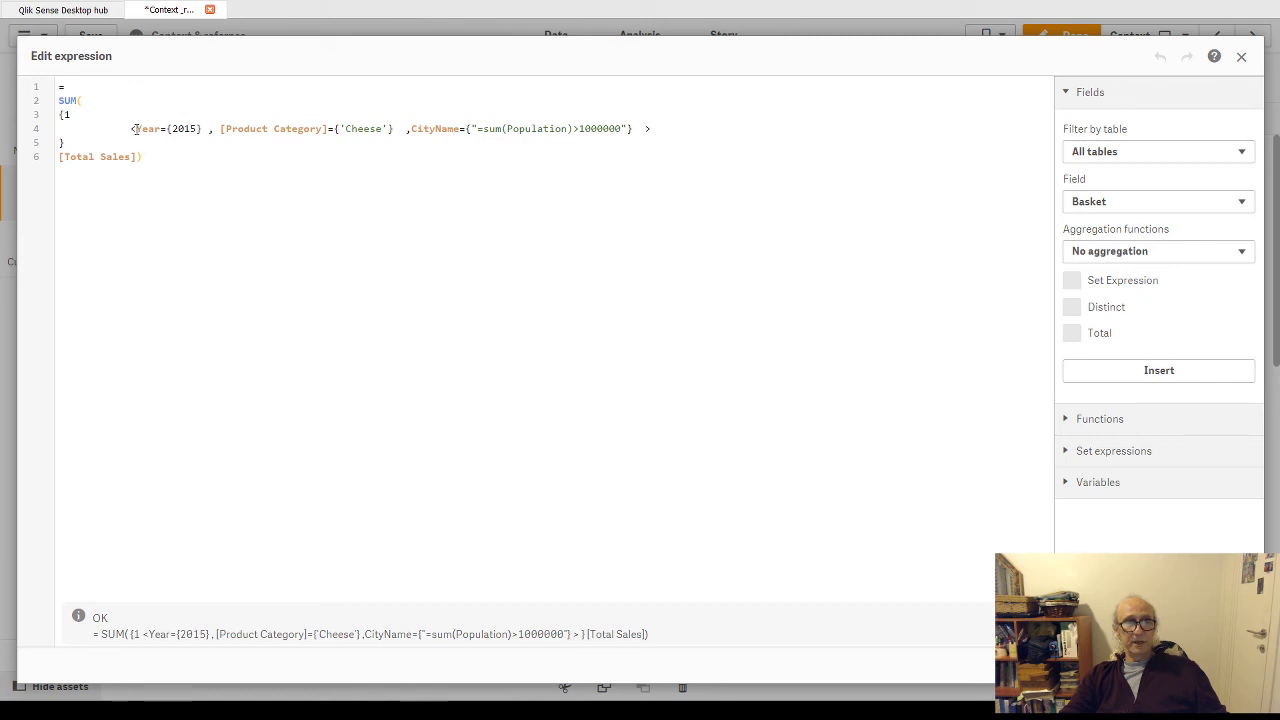
{"action": "left_click_drag", "start_coordinate": [134, 128], "coordinate": [204, 129]}
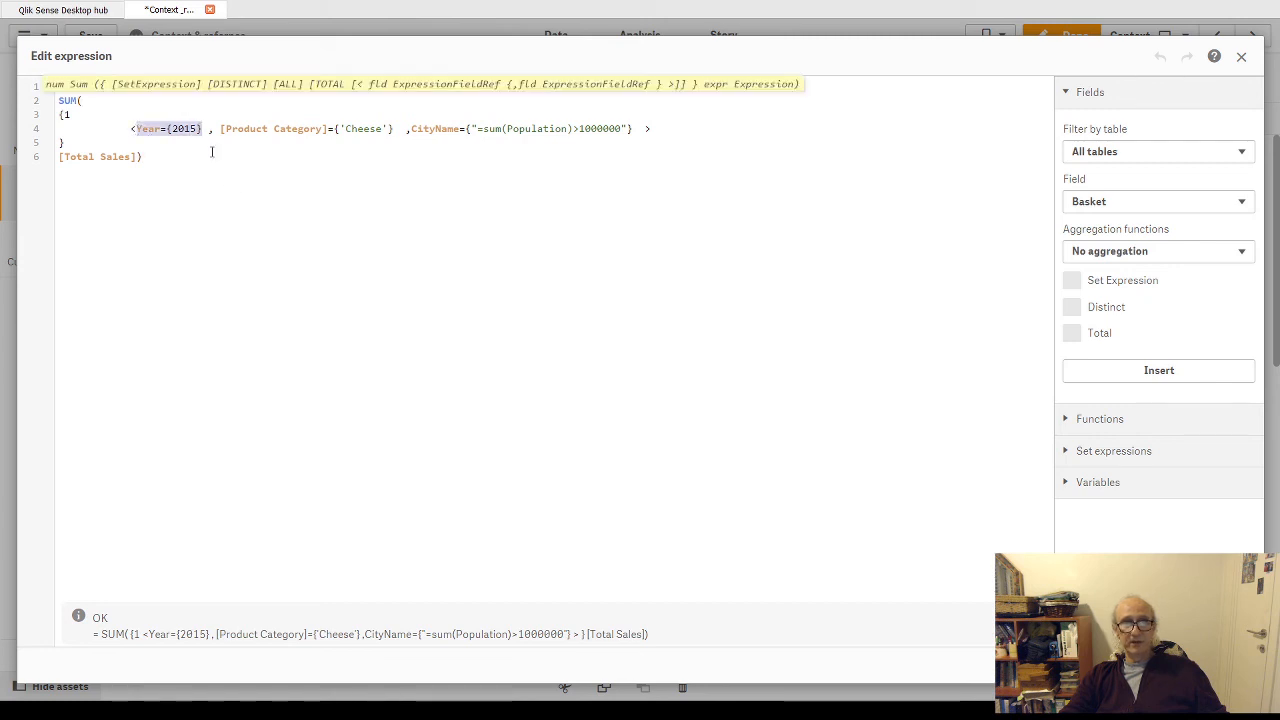
{"action": "double_click", "coordinate": [185, 128]}
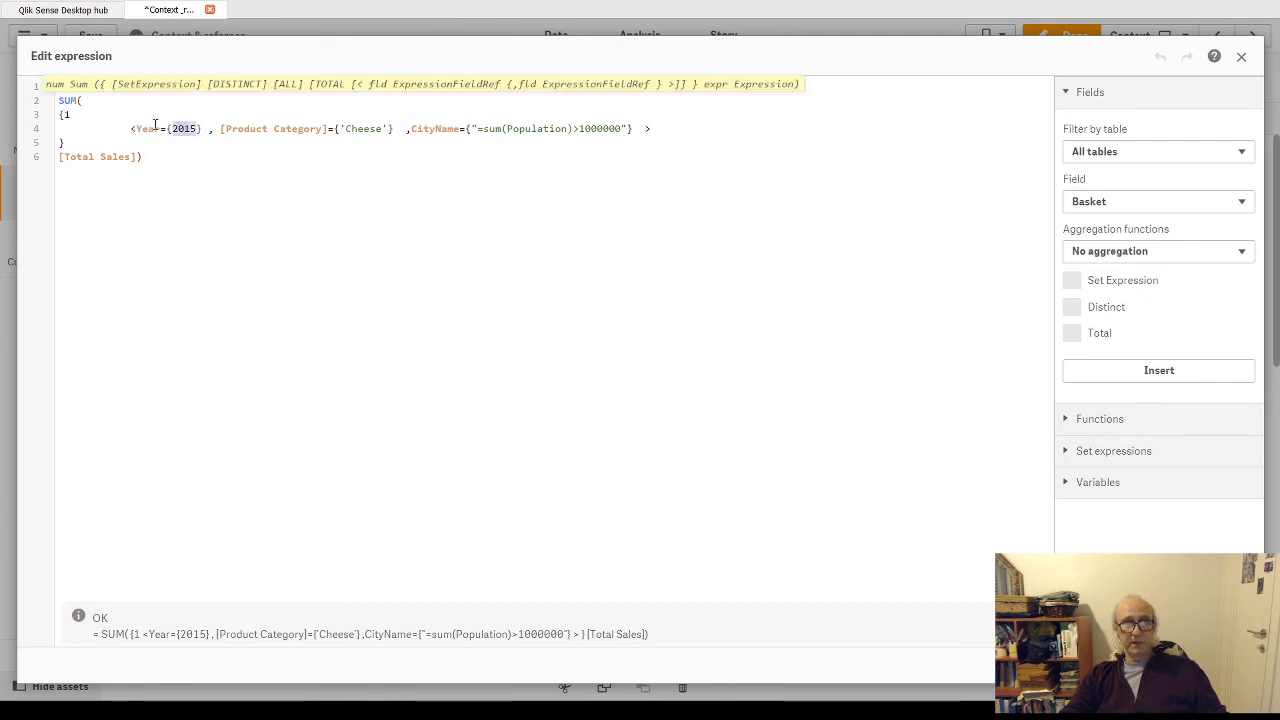
{"action": "double_click", "coordinate": [363, 128]}
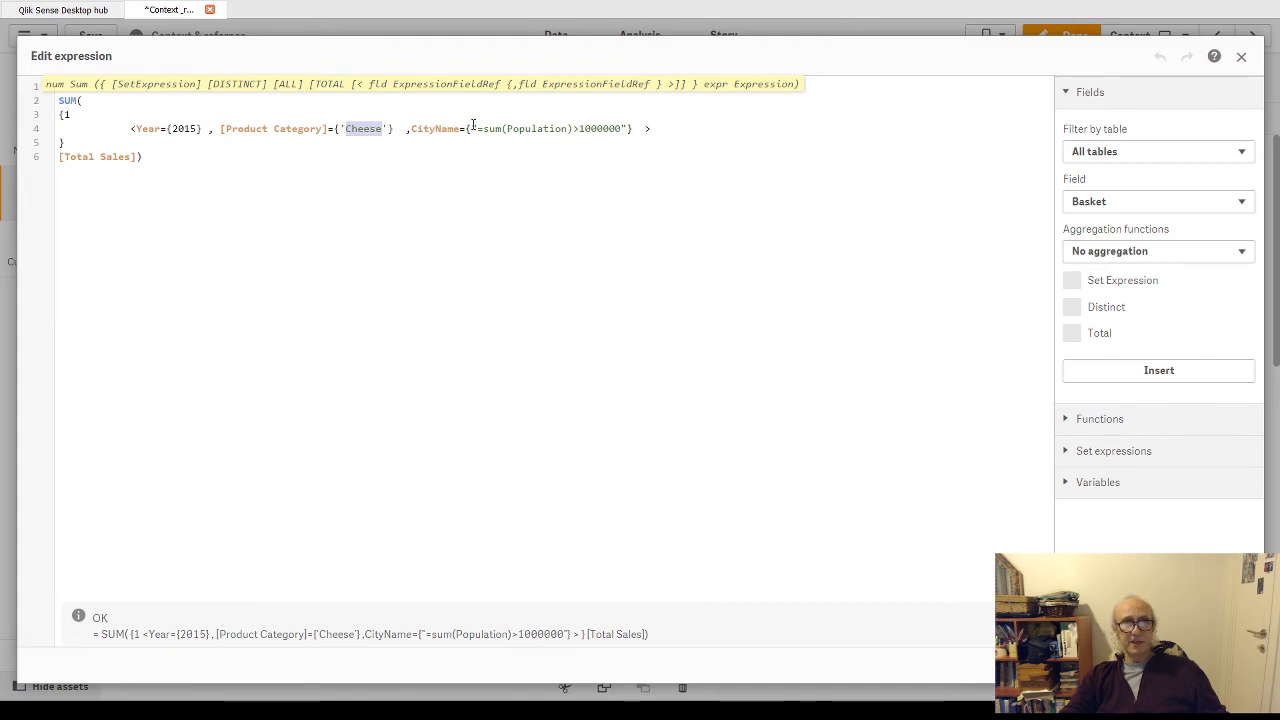
{"action": "left_click_drag", "start_coordinate": [477, 128], "coordinate": [630, 129]}
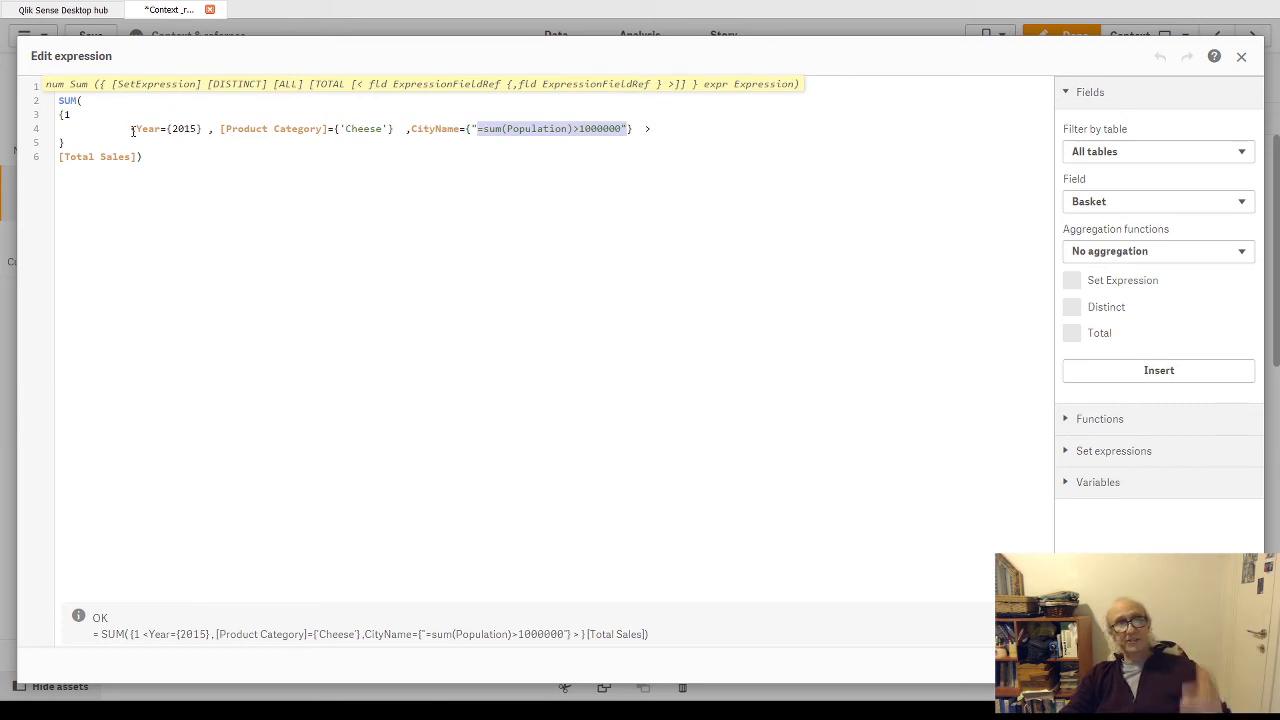
{"action": "left_click_drag", "start_coordinate": [127, 129], "coordinate": [206, 129]}
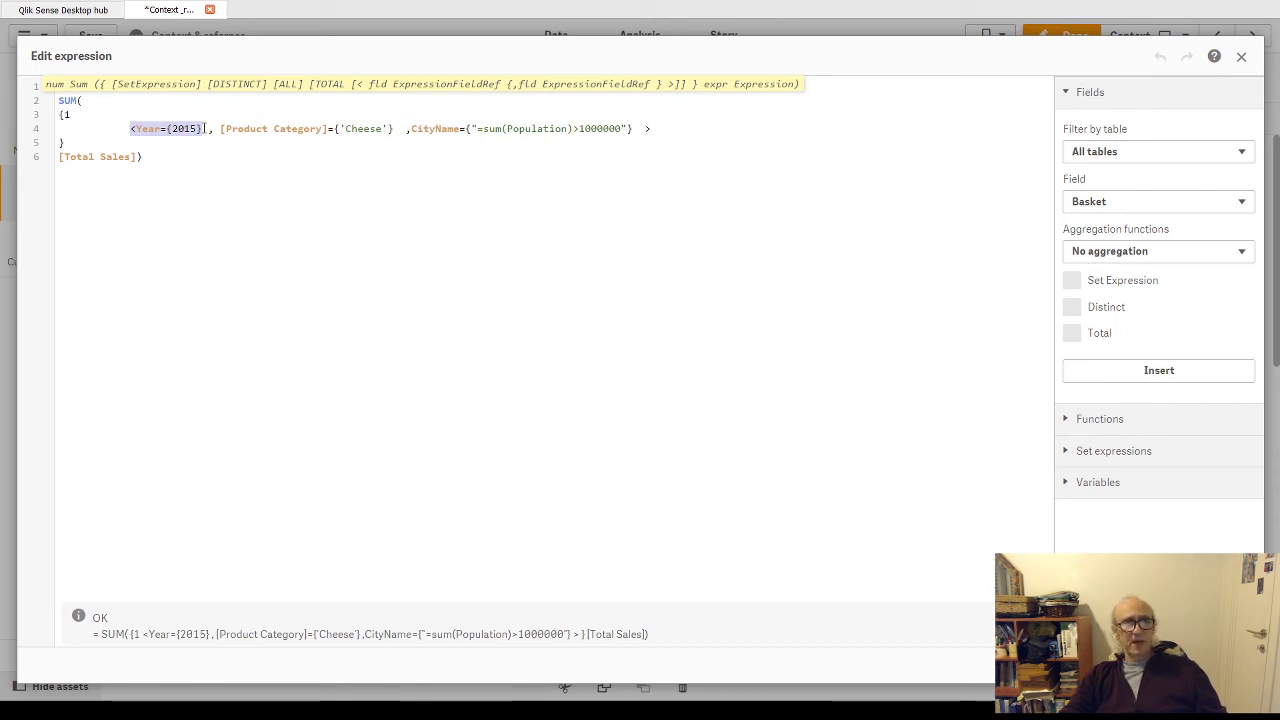
{"action": "left_click_drag", "start_coordinate": [57, 157], "coordinate": [136, 157]}
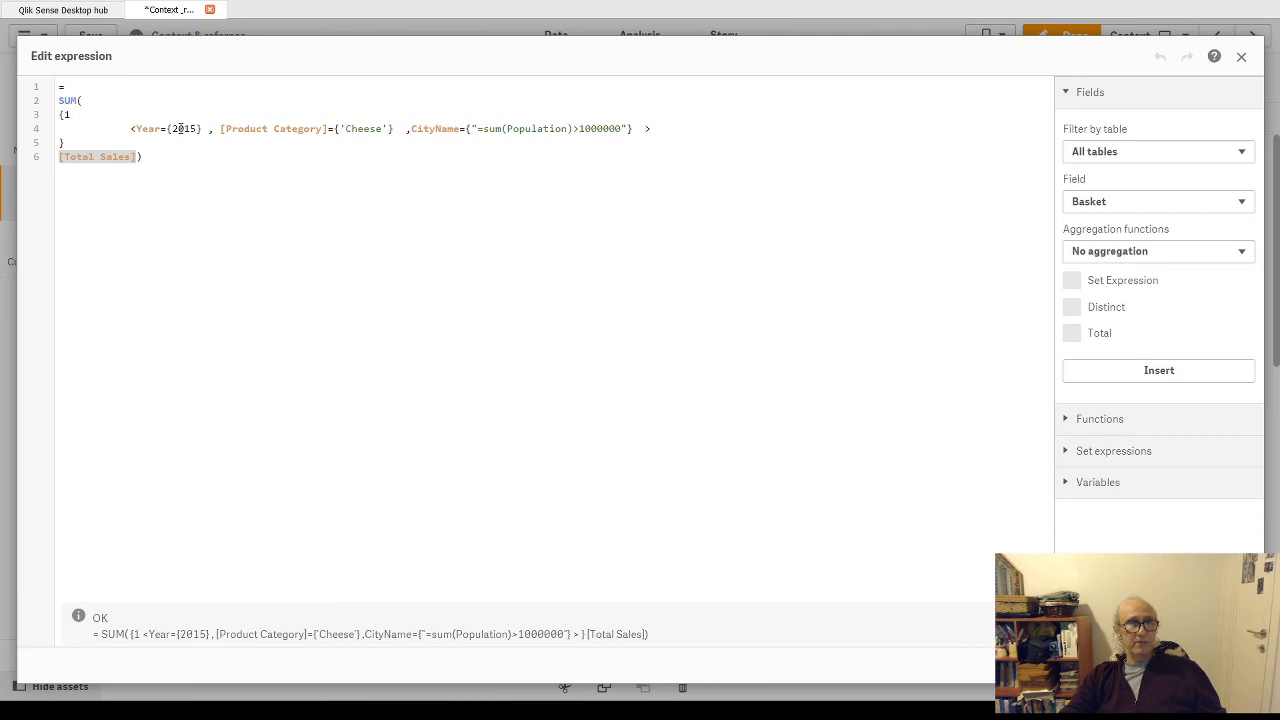
- Examine how the comma-separated set modifiers, the [Total Sales] field and SUM combine, then leave sheet editing and review the Industry table
{"action": "left_click_drag", "start_coordinate": [172, 128], "coordinate": [199, 128]}
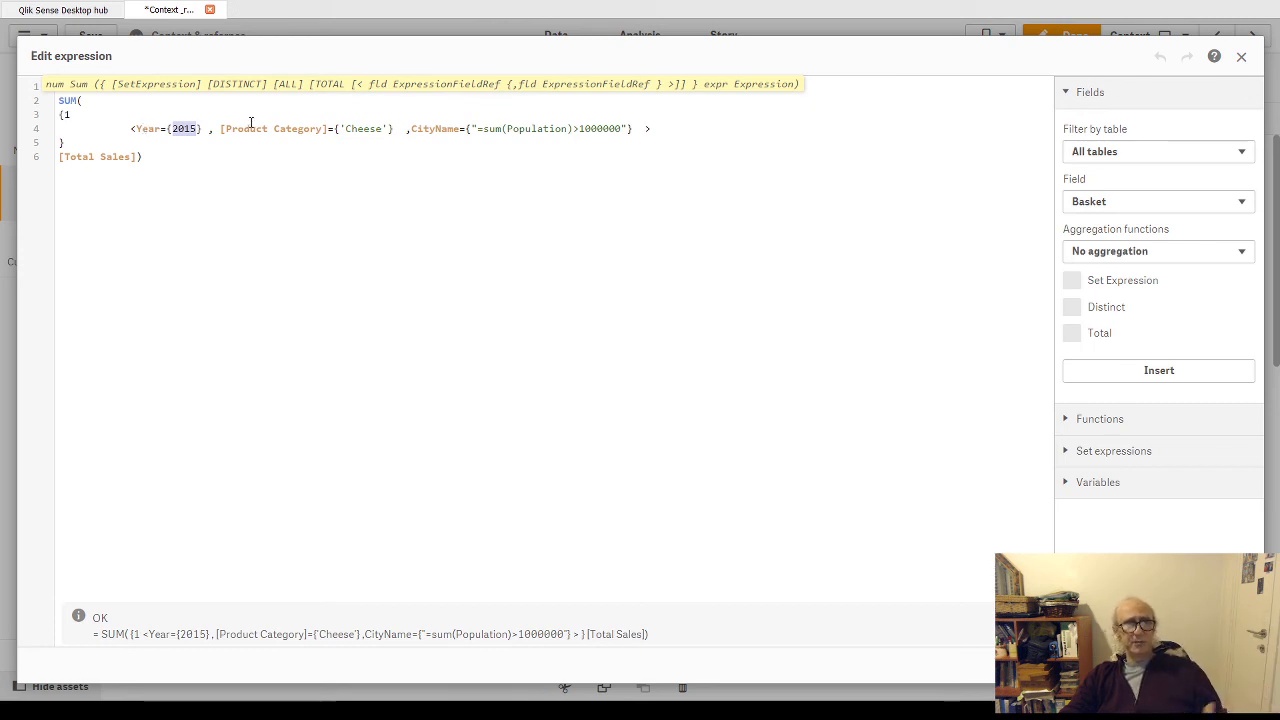
{"action": "left_click_drag", "start_coordinate": [226, 128], "coordinate": [296, 129]}
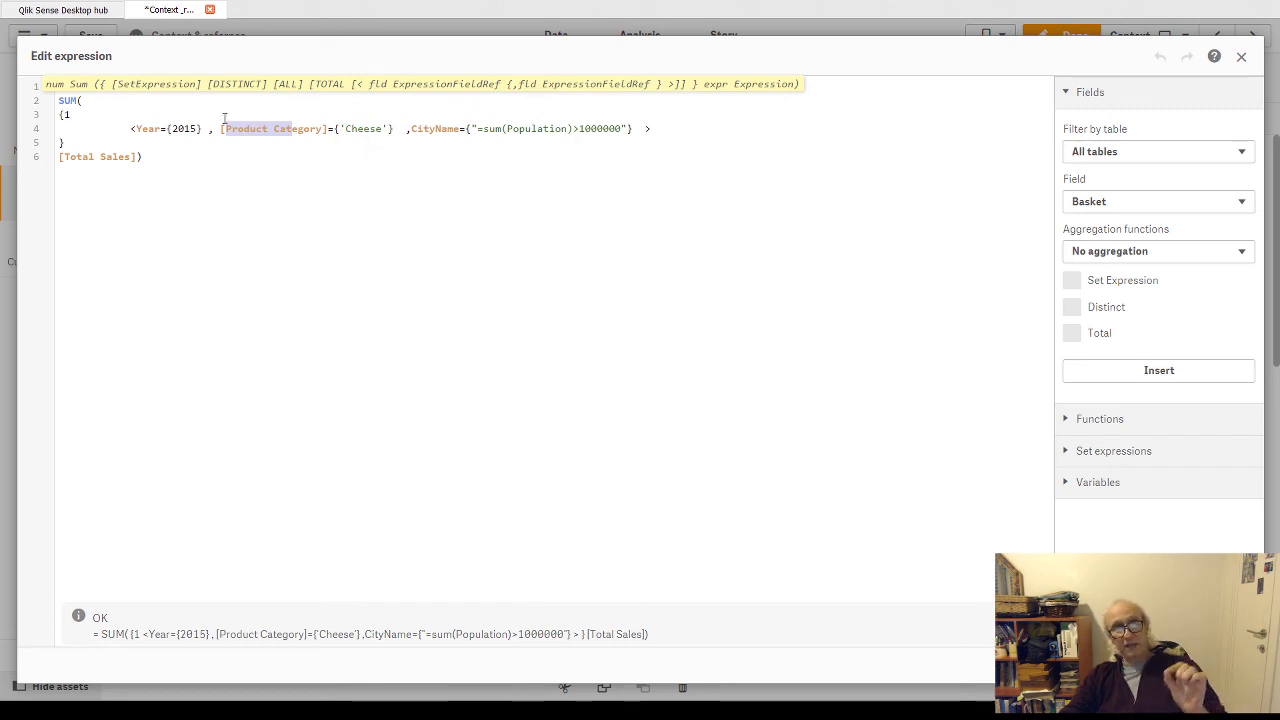
{"action": "left_click_drag", "start_coordinate": [206, 128], "coordinate": [134, 127]}
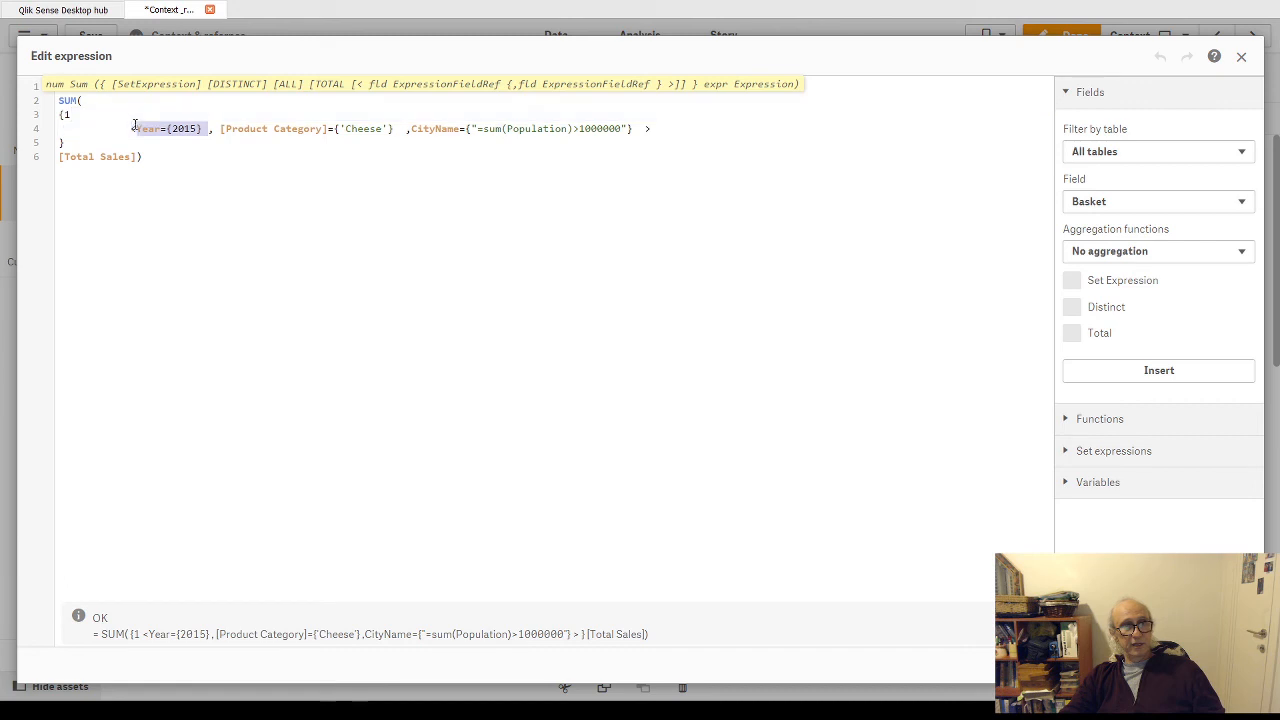
{"action": "left_click_drag", "start_coordinate": [221, 128], "coordinate": [395, 128]}
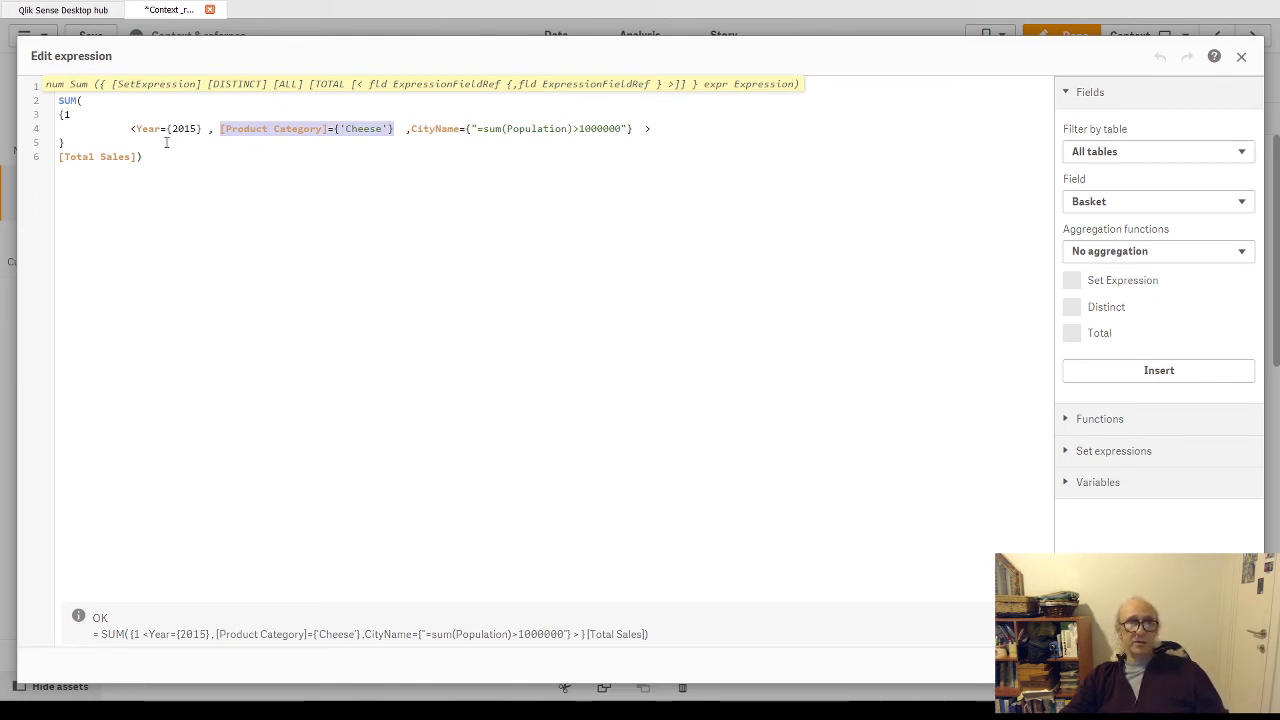
{"action": "left_click_drag", "start_coordinate": [110, 128], "coordinate": [682, 136]}
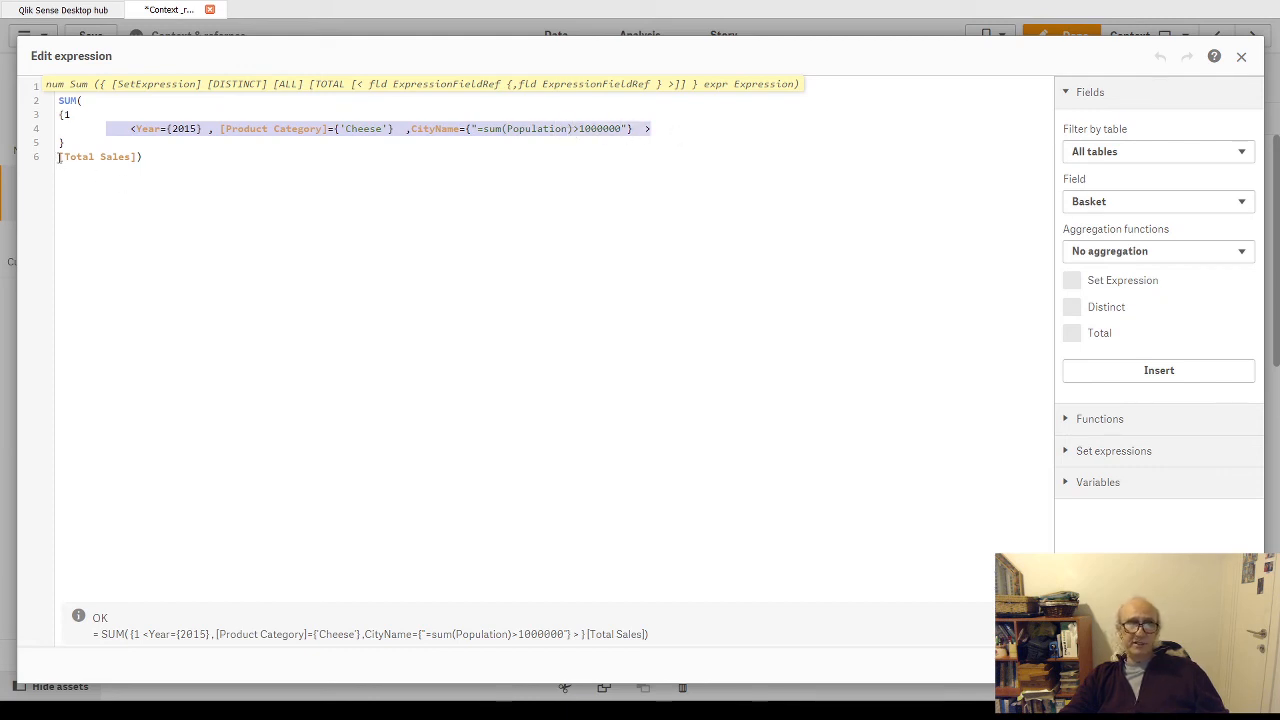
{"action": "left_click_drag", "start_coordinate": [59, 157], "coordinate": [141, 157]}
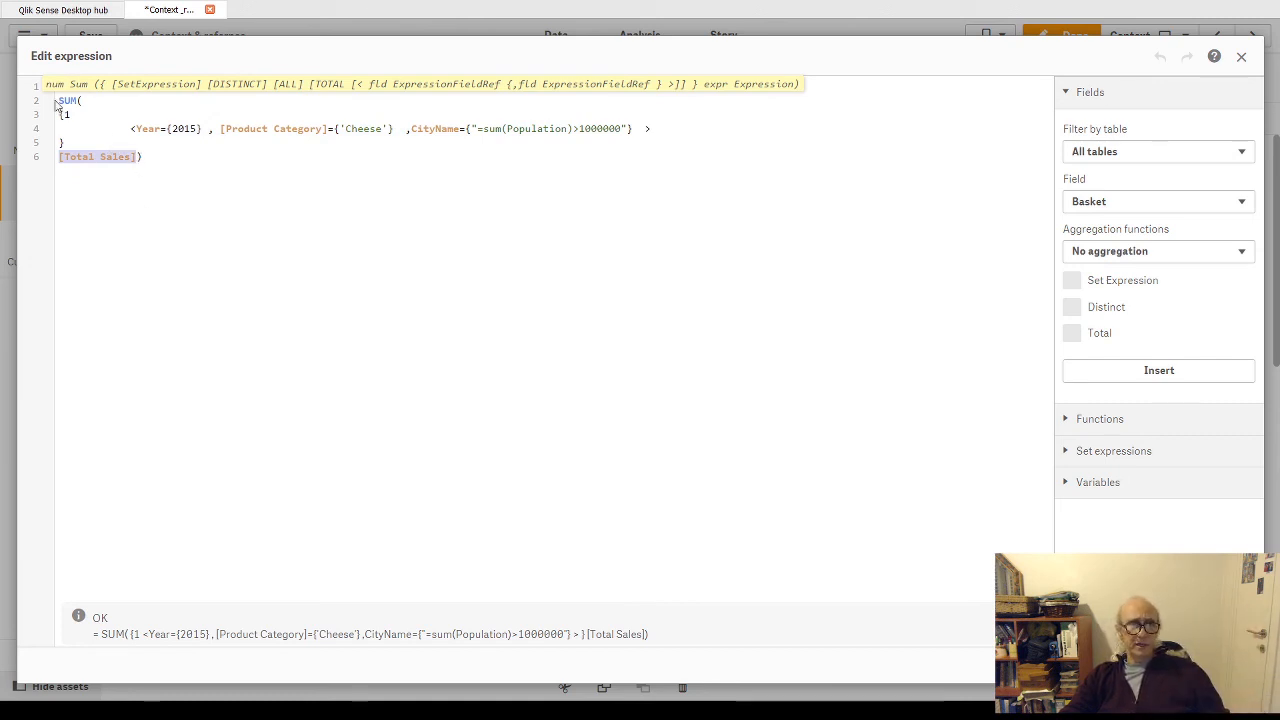
{"action": "left_click_drag", "start_coordinate": [57, 101], "coordinate": [87, 101]}
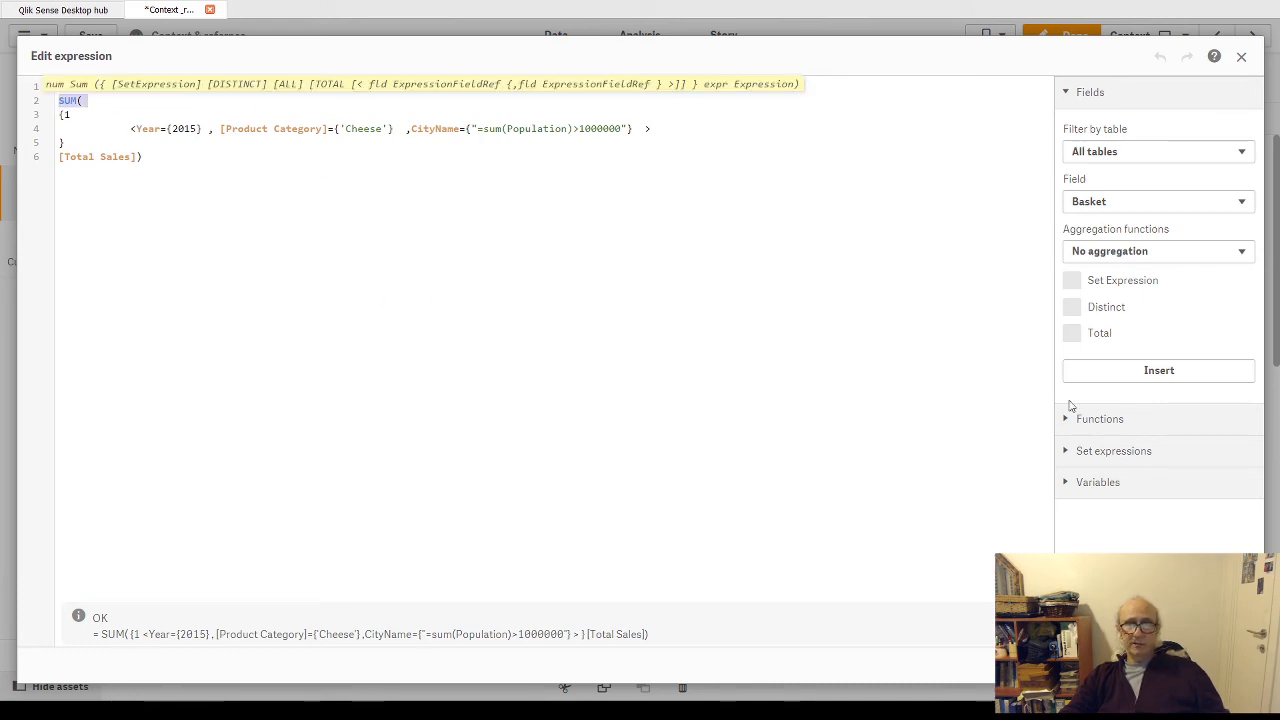
{"action": "left_click", "coordinate": [1228, 665]}
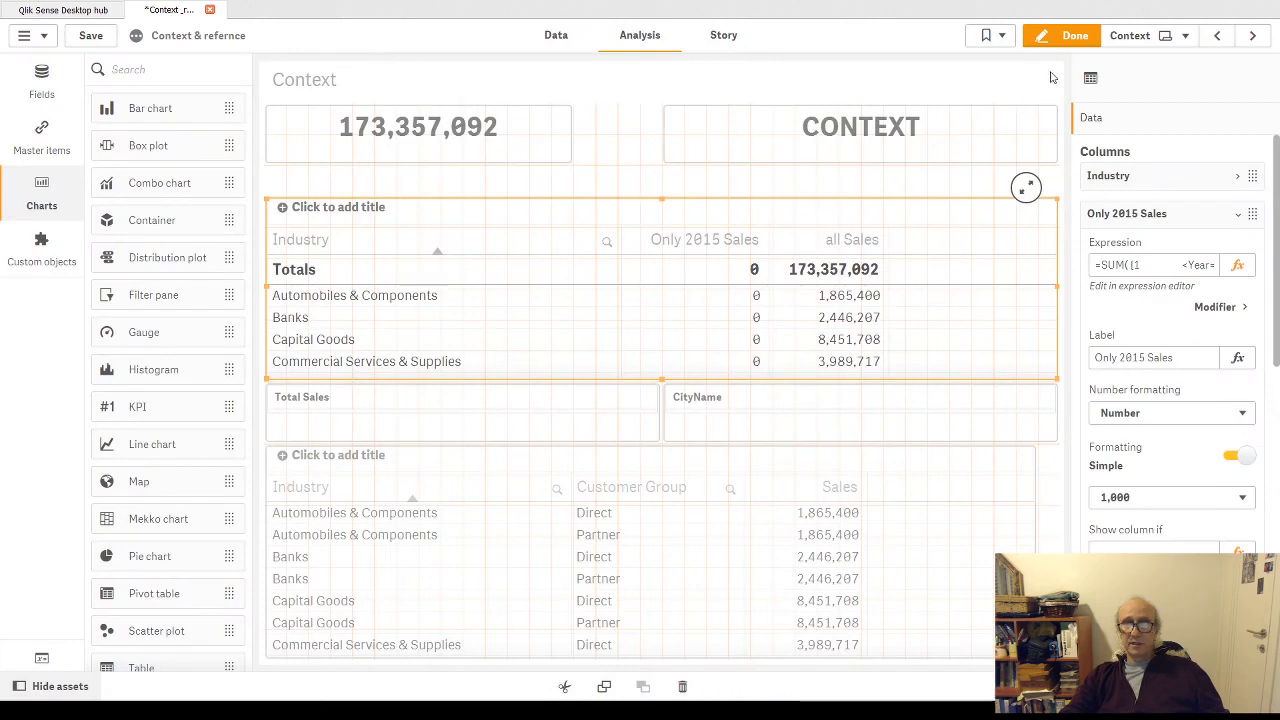
{"action": "left_click", "coordinate": [1068, 40]}
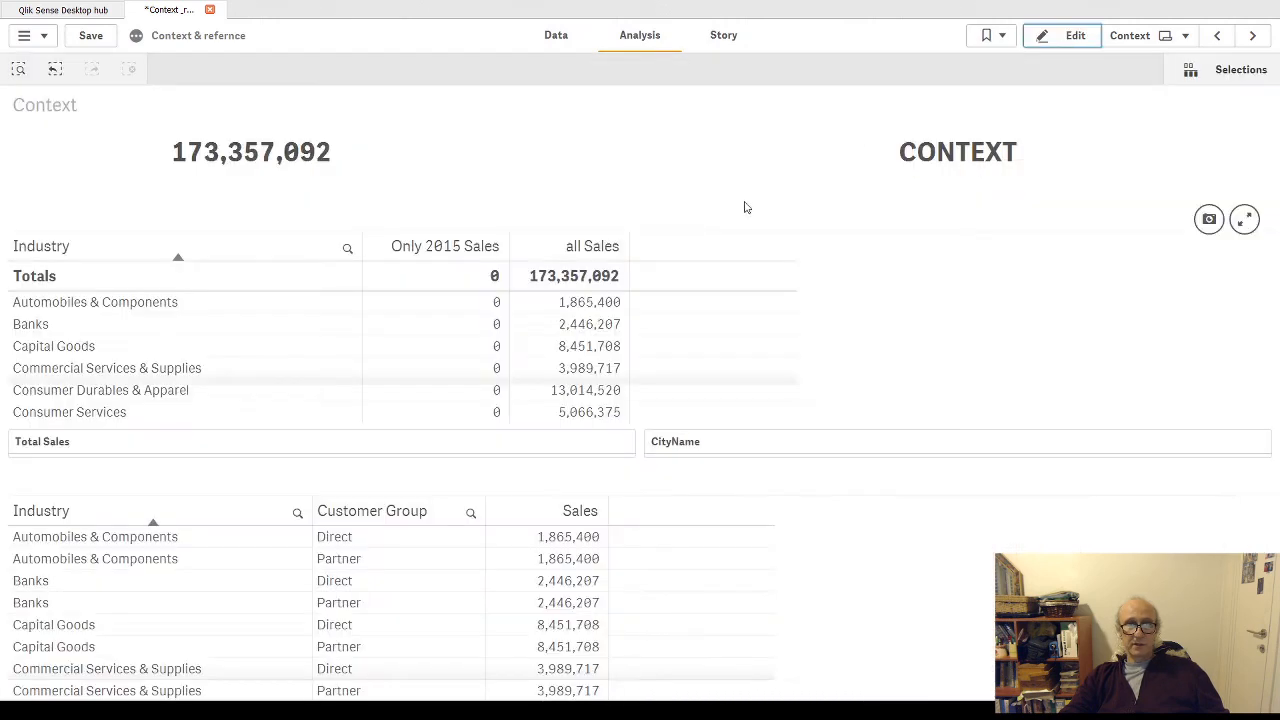
{"action": "scroll", "coordinate": [412, 331], "scroll_direction": "down", "scroll_amount": 5}
{"action": "scroll", "coordinate": [420, 326], "scroll_direction": "up", "scroll_amount": 5}
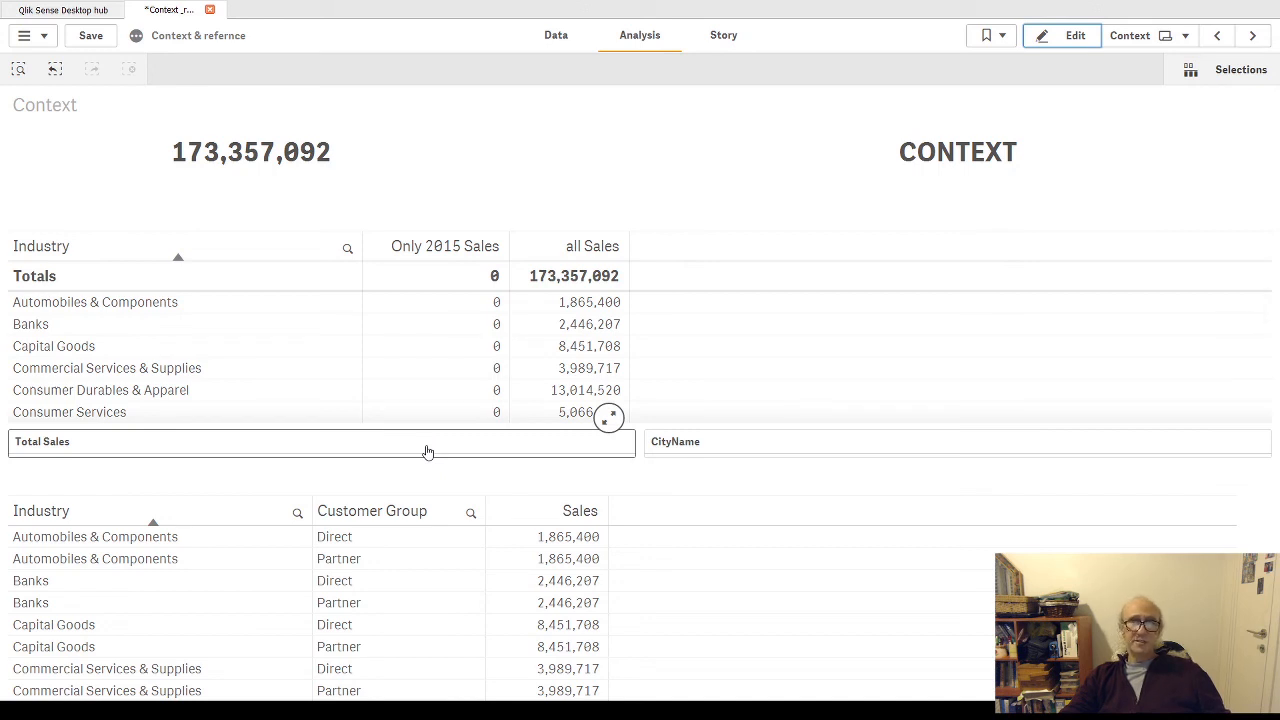
- Cut the Year={2015} condition and its comma out of the Only 2015 Sales set expression and finish editing the sheet
{"action": "left_click", "coordinate": [1068, 35]}
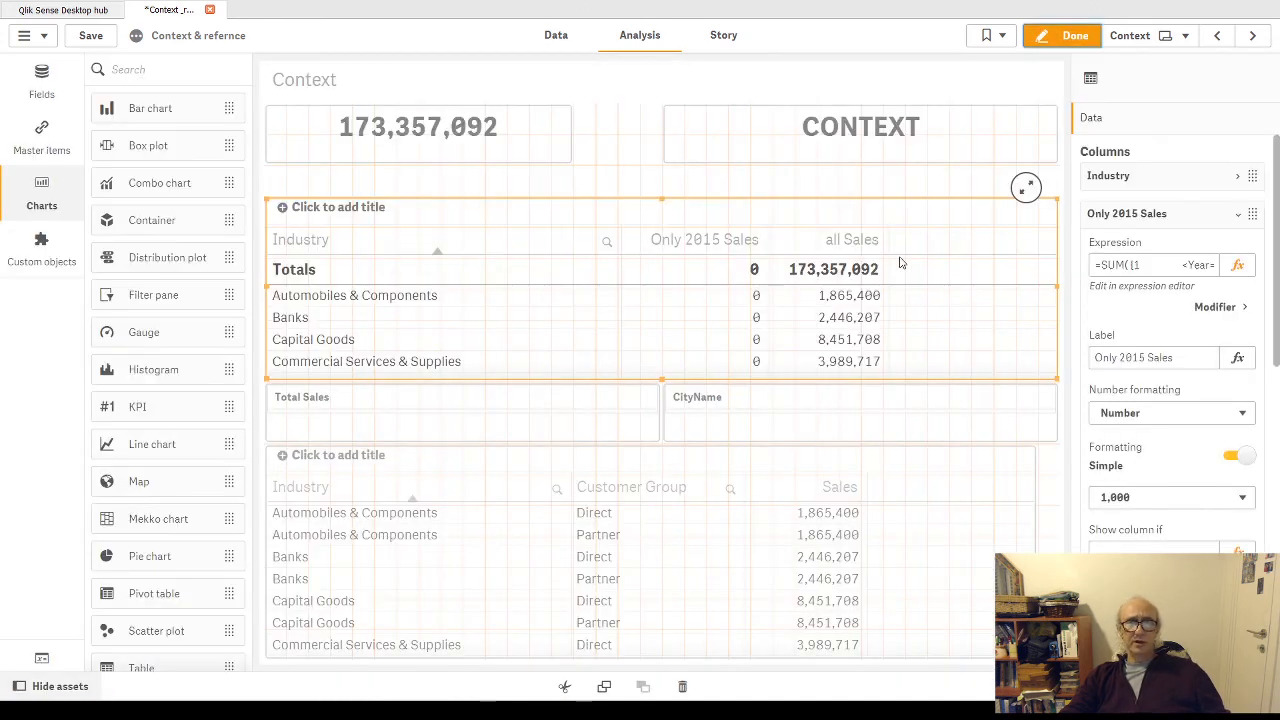
{"action": "left_click", "coordinate": [1237, 267]}
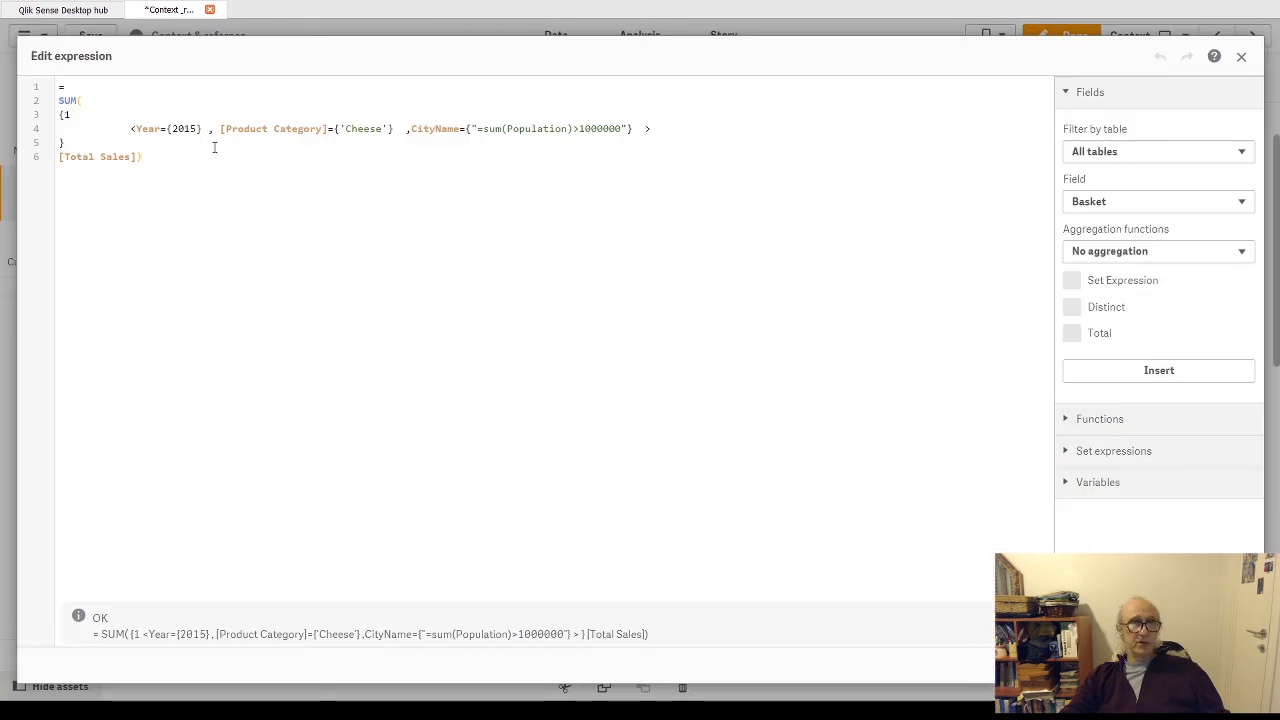
{"action": "left_click_drag", "start_coordinate": [218, 129], "coordinate": [128, 129]}
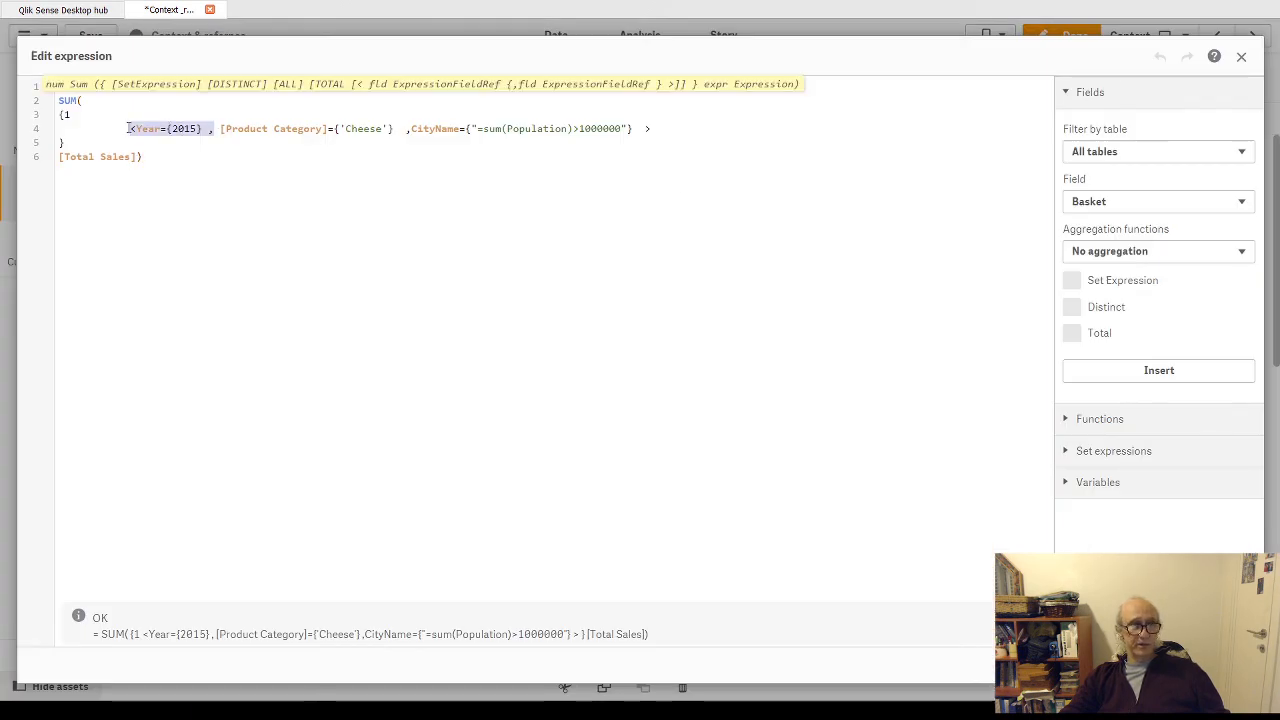
{"action": "key", "text": "shift+Right"}
{"action": "key", "text": "ctrl+c"}
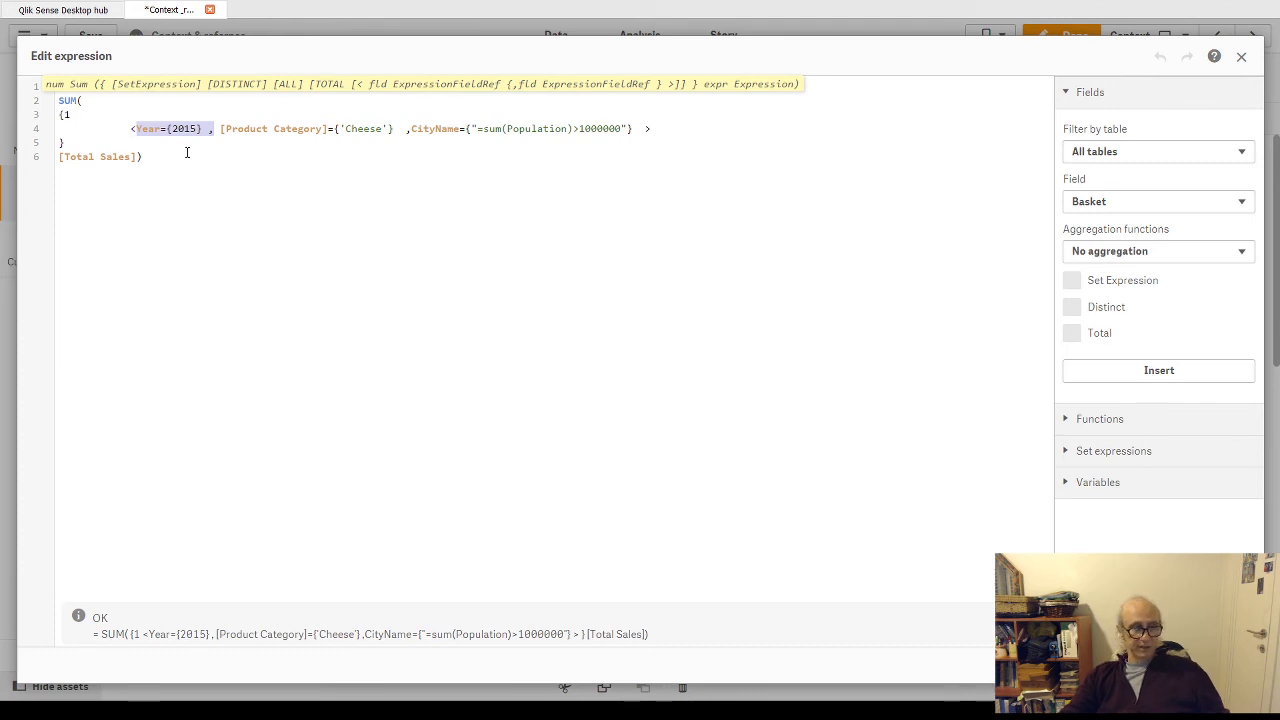
{"action": "key", "text": "Delete"}
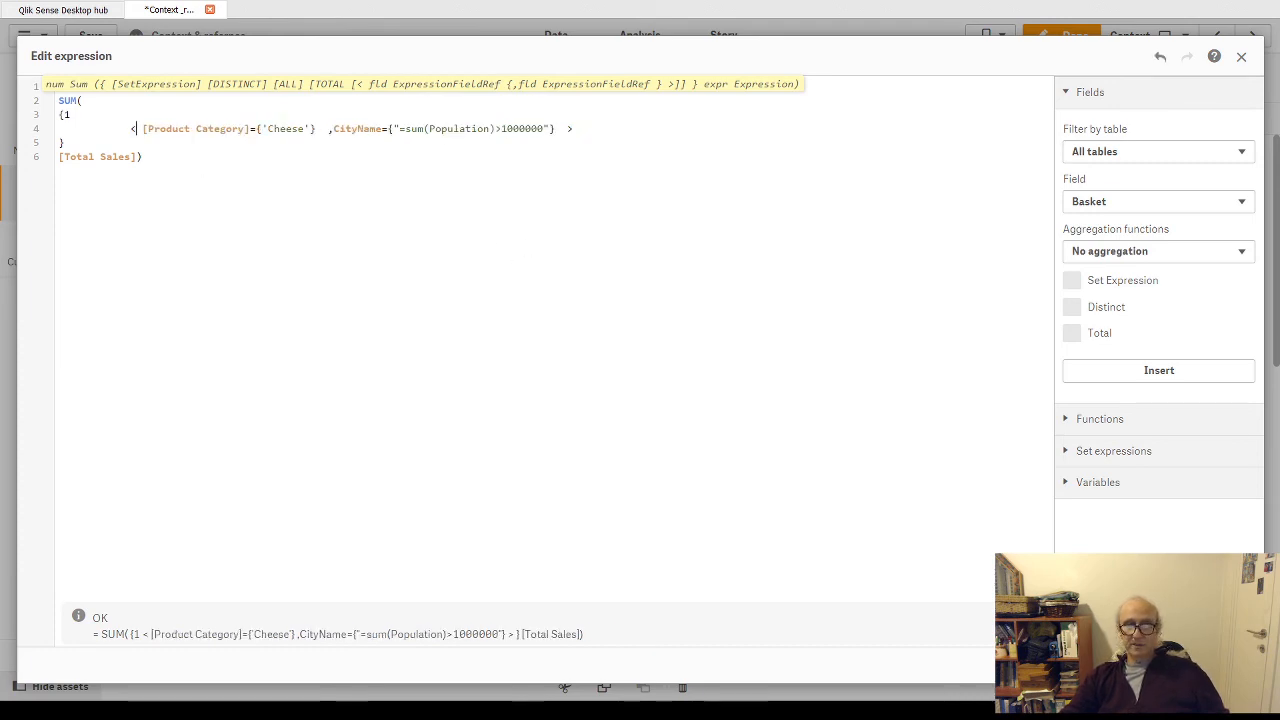
{"action": "left_click", "coordinate": [1228, 665]}
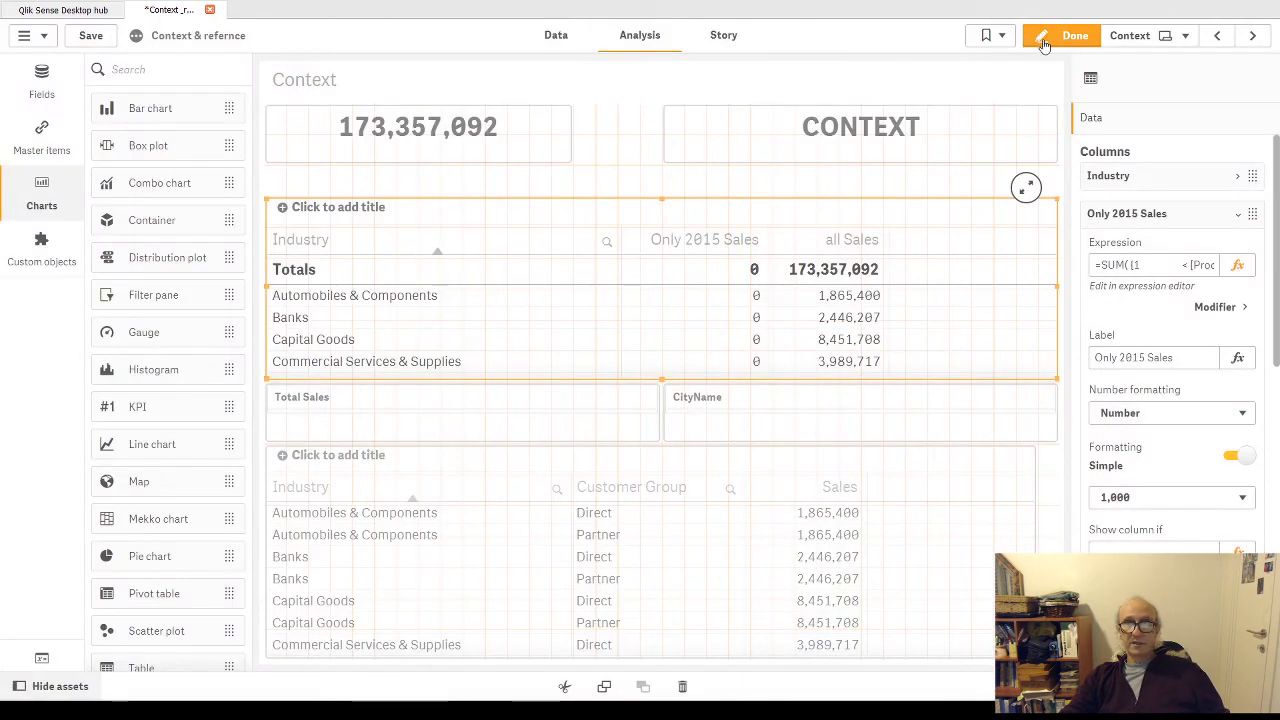
{"action": "left_click", "coordinate": [1062, 35]}
- Sort the upper Industry table by the Only 2015 Sales column and permanently apply the change while editing the sheet
{"action": "left_click", "coordinate": [452, 251]}
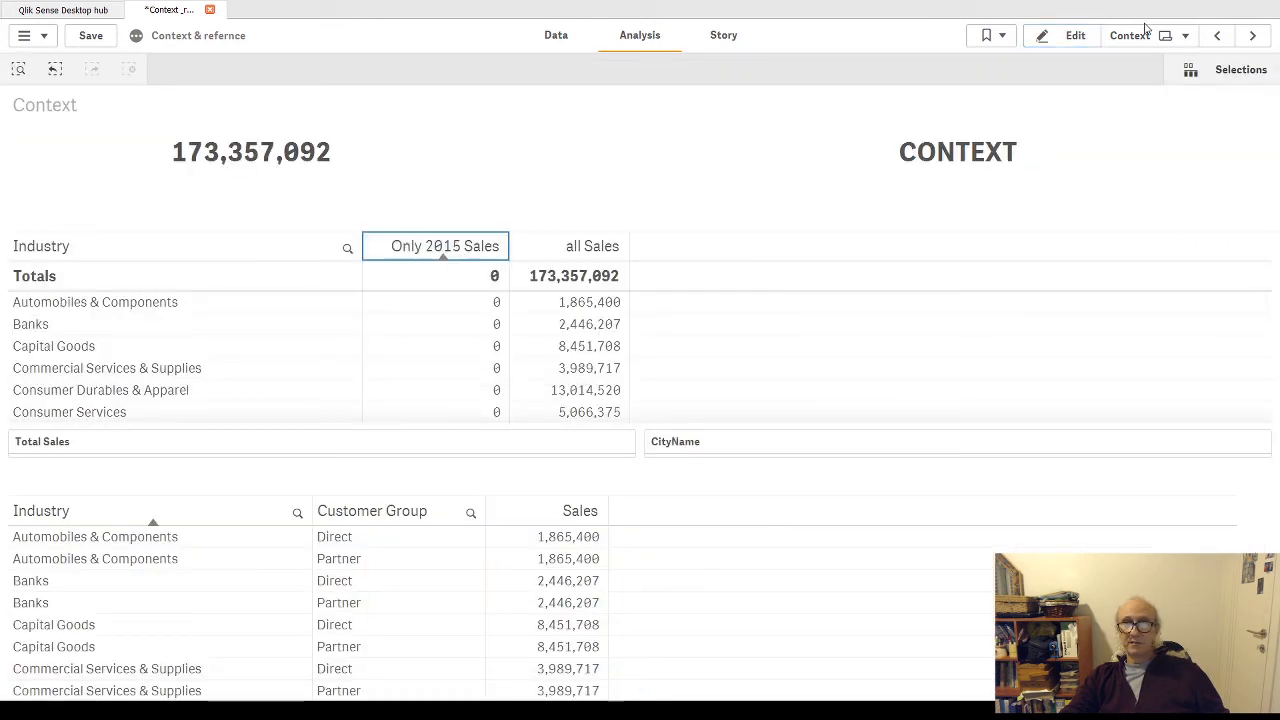
{"action": "left_click", "coordinate": [1075, 36]}
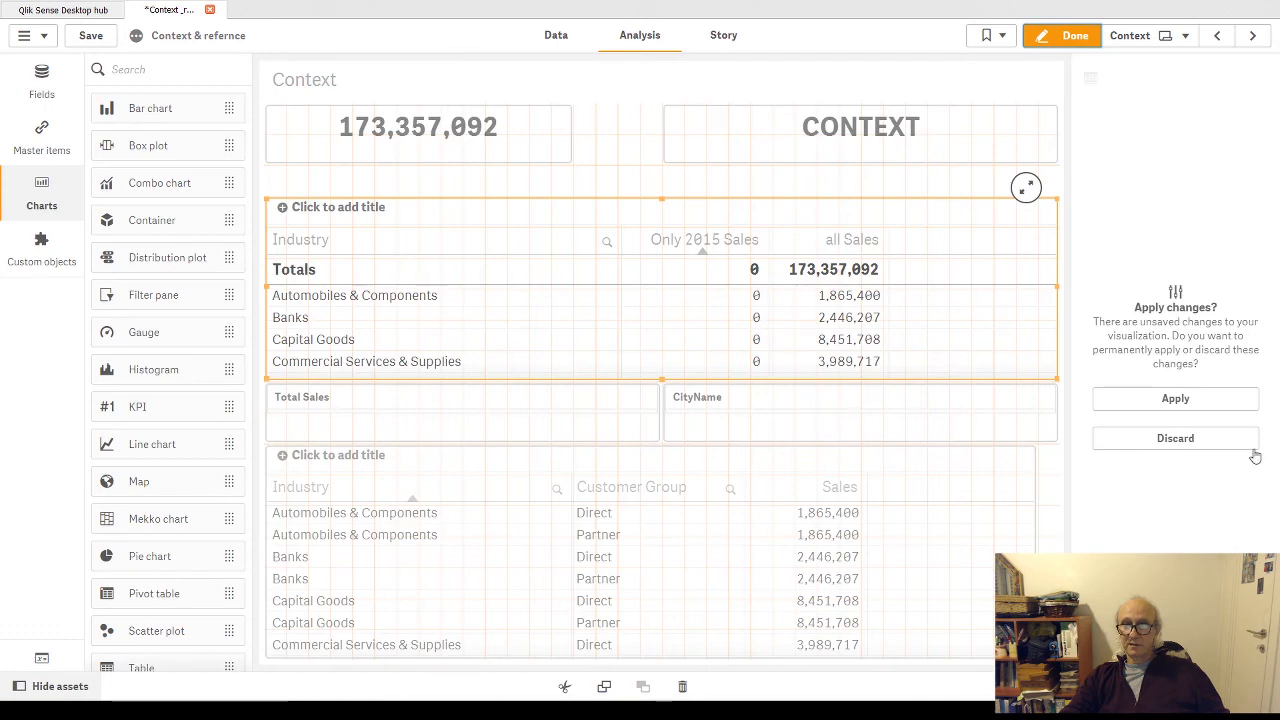
{"action": "left_click", "coordinate": [1178, 399]}
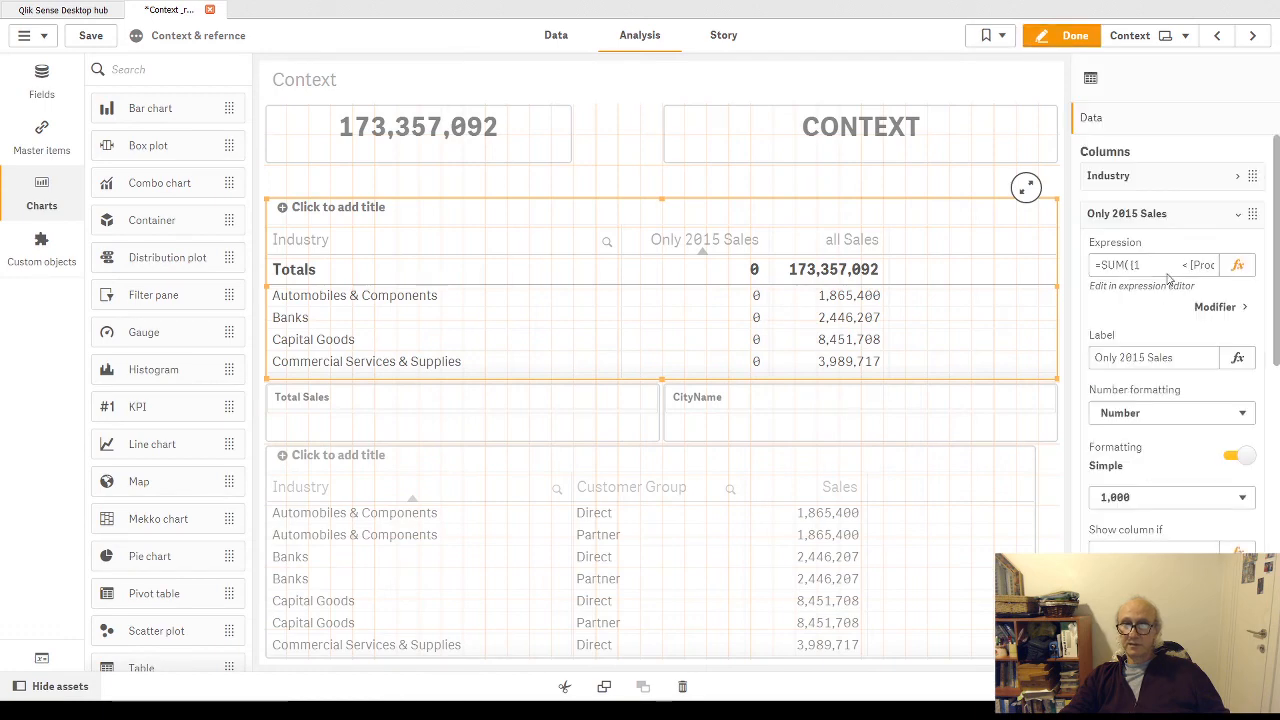
- Paste Year={2015} back into the Only 2015 Sales expression, then delete it together with [Product Category]={'Cheese'}, keeping only the CityName condition
{"action": "left_click", "coordinate": [1237, 264]}
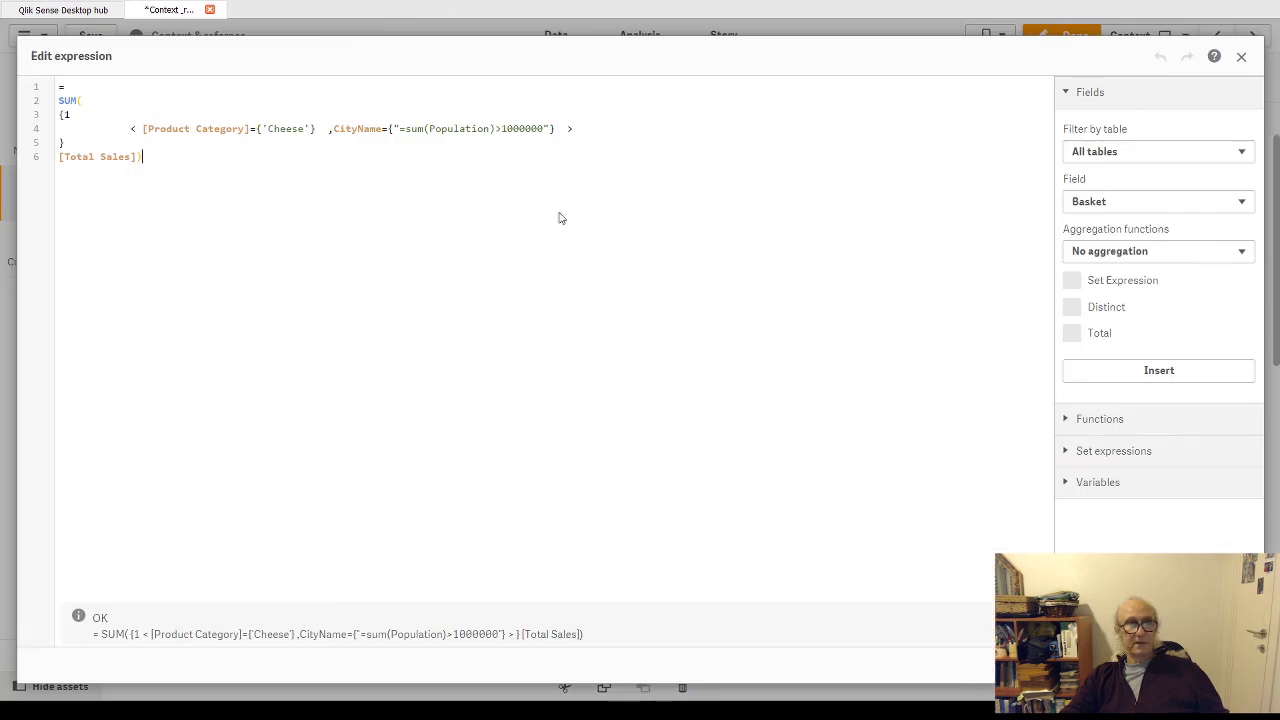
{"action": "left_click", "coordinate": [136, 129]}
{"action": "key", "text": "ctrl+v"}
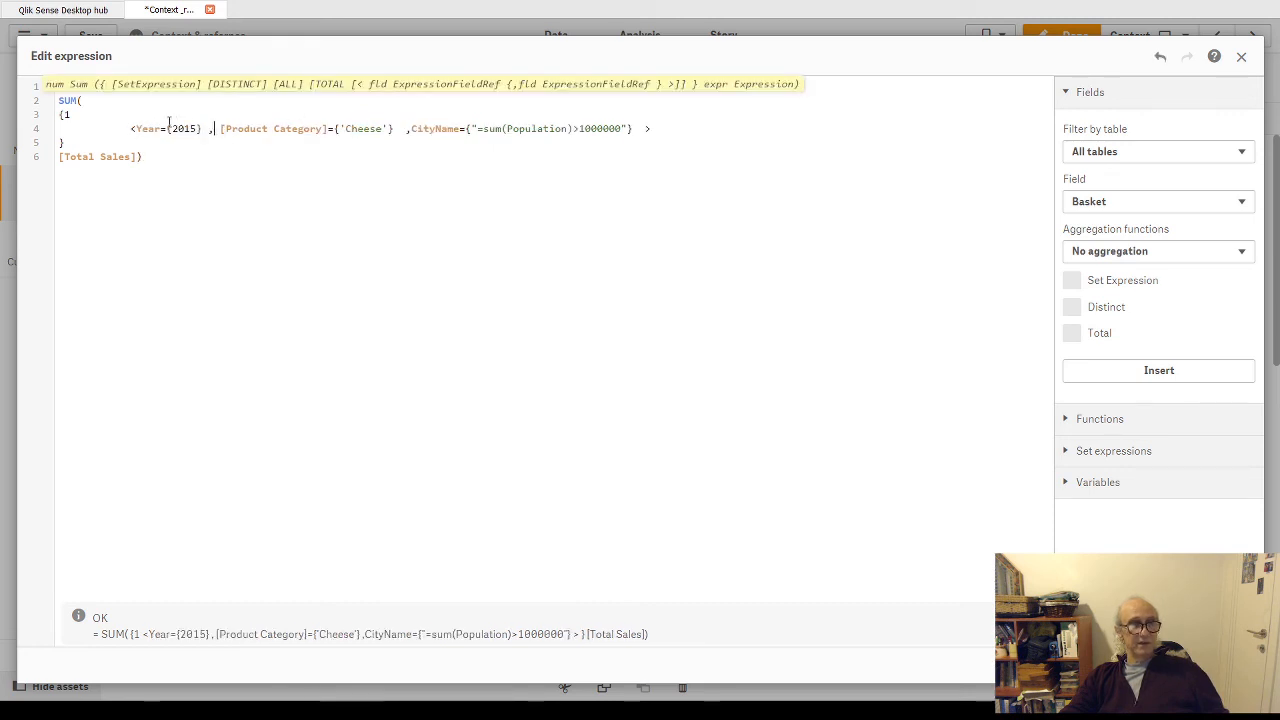
{"action": "left_click_drag", "start_coordinate": [136, 129], "coordinate": [409, 129]}
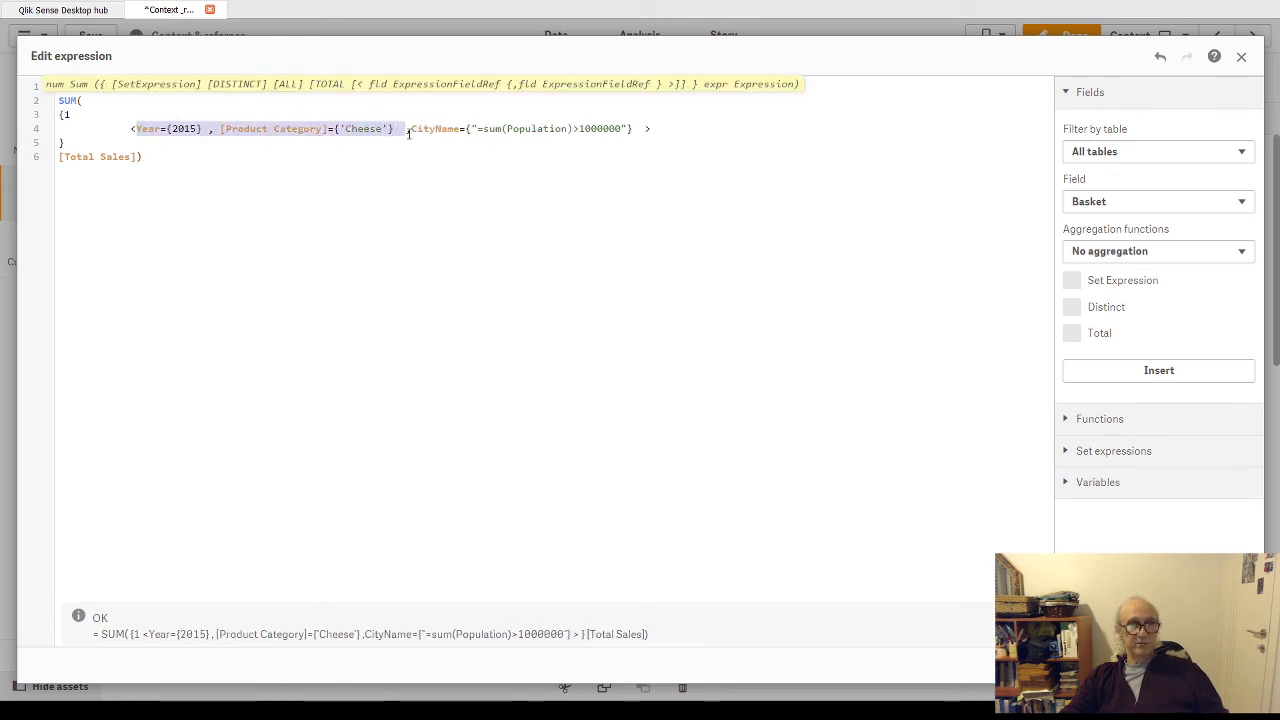
{"action": "key", "text": "Delete"}
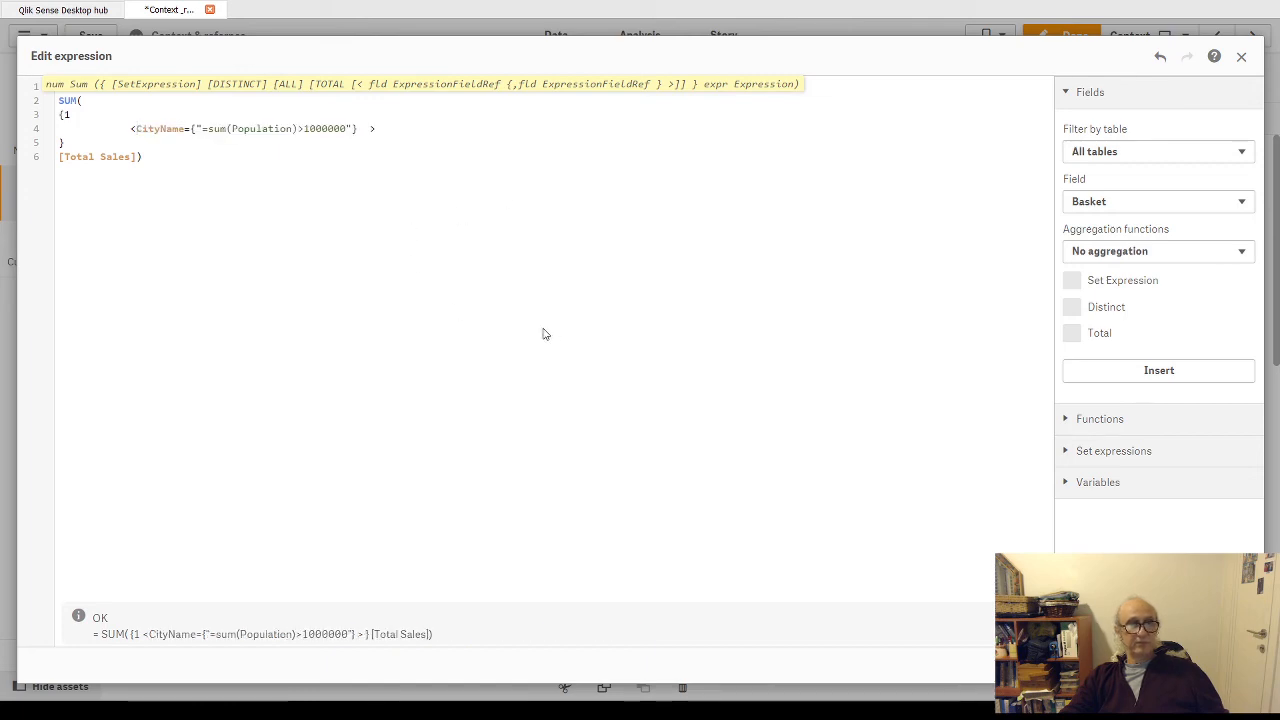
{"action": "left_click", "coordinate": [1227, 665]}
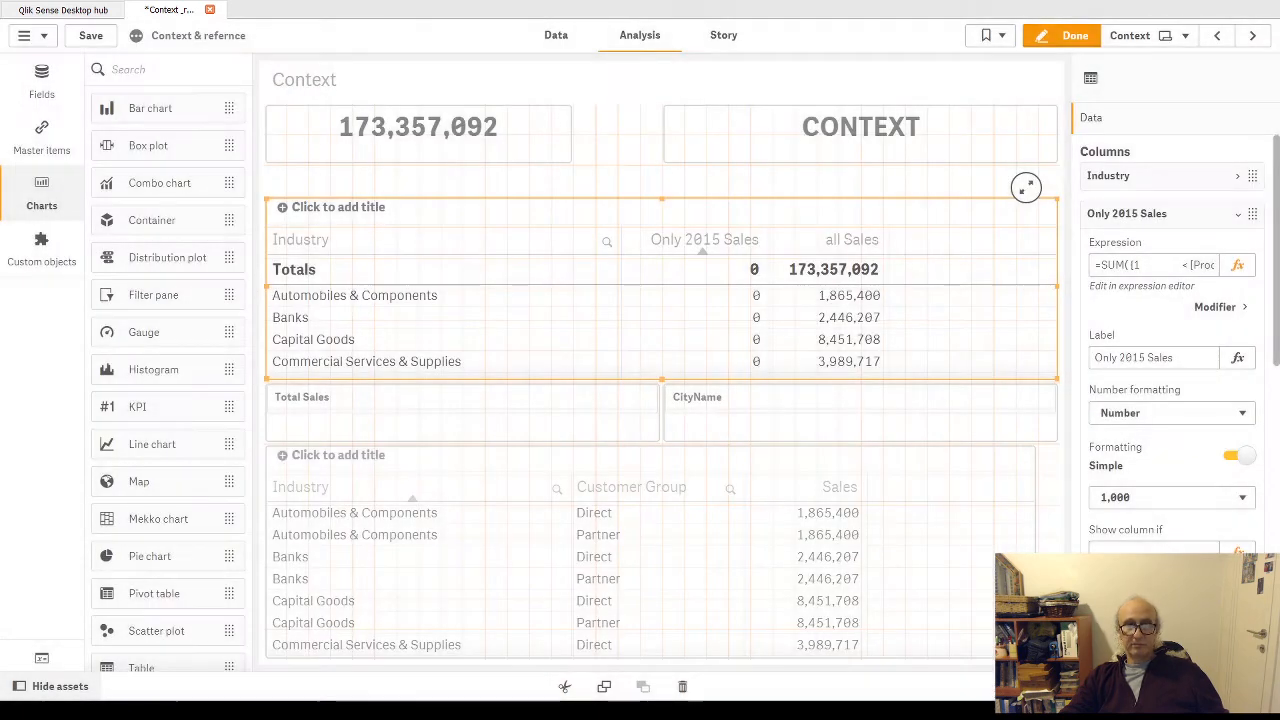
{"action": "left_click", "coordinate": [1068, 36]}
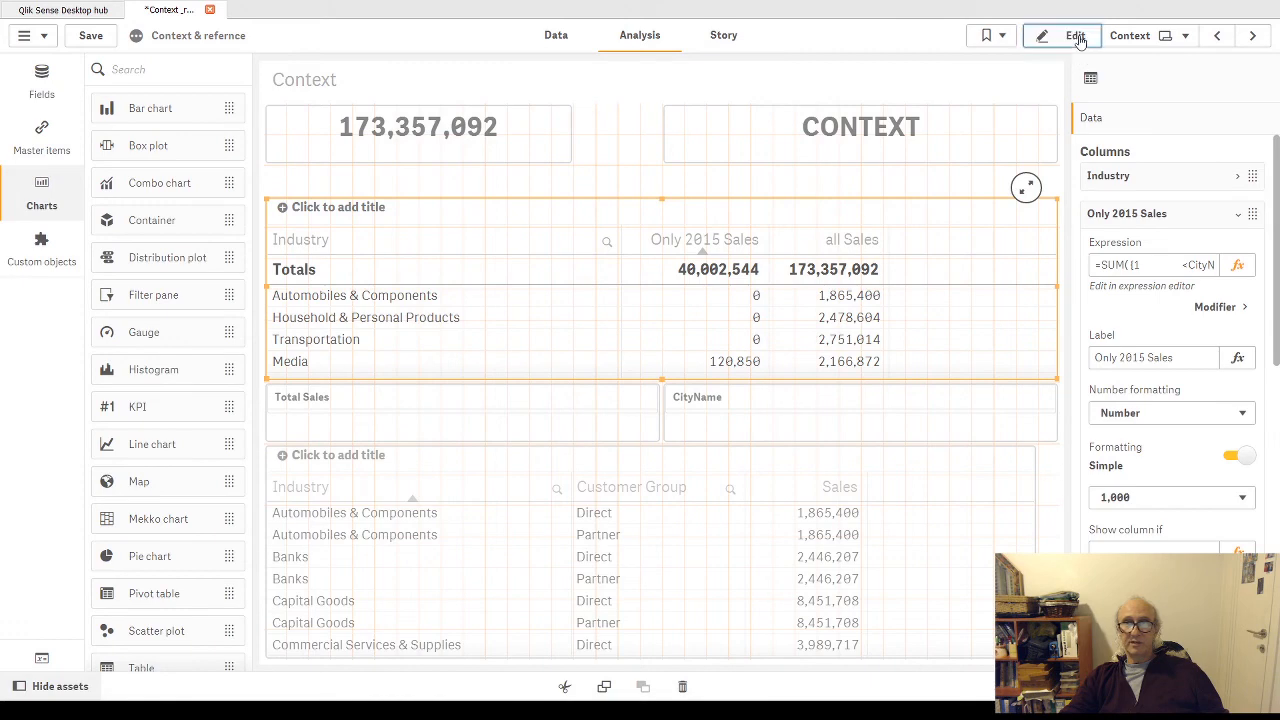
{"action": "scroll", "coordinate": [396, 347], "scroll_direction": "down", "scroll_amount": 5}
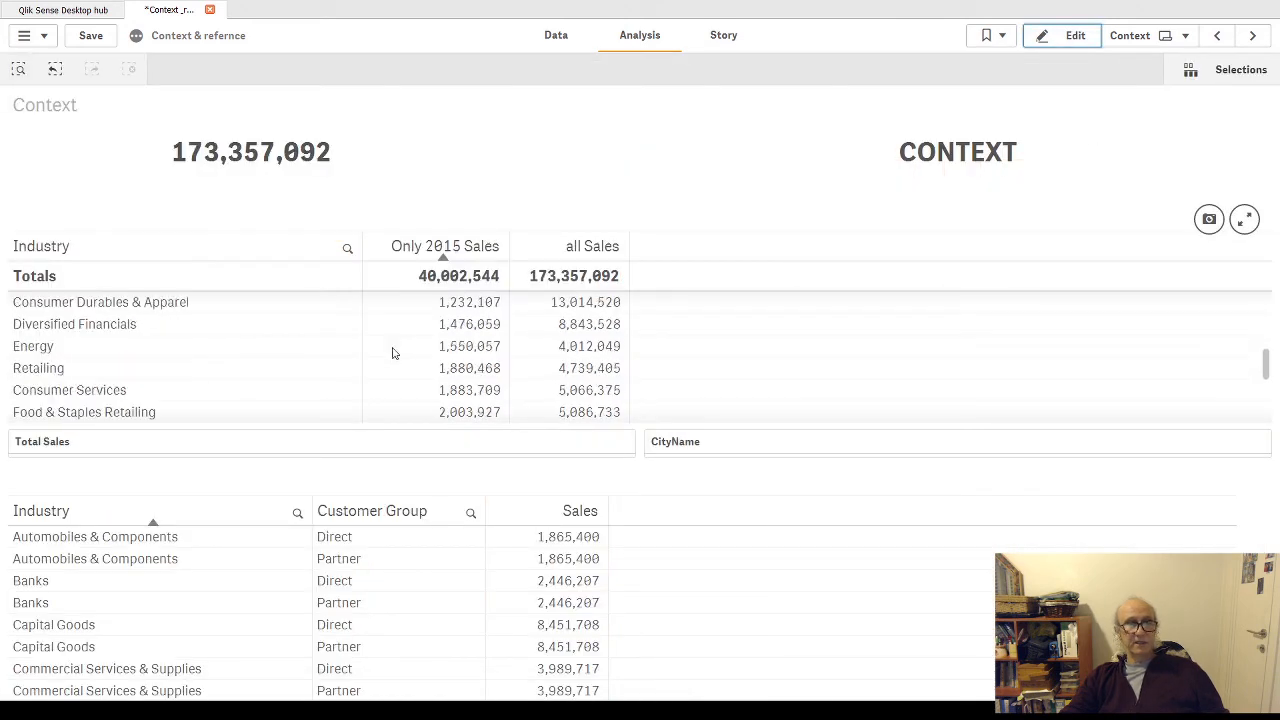
- Open the Only 2015 Sales expression for editing and examine the quoted sum(Population) search inside the CityName modifier
{"action": "scroll", "coordinate": [391, 366], "scroll_direction": "up", "scroll_amount": 5}
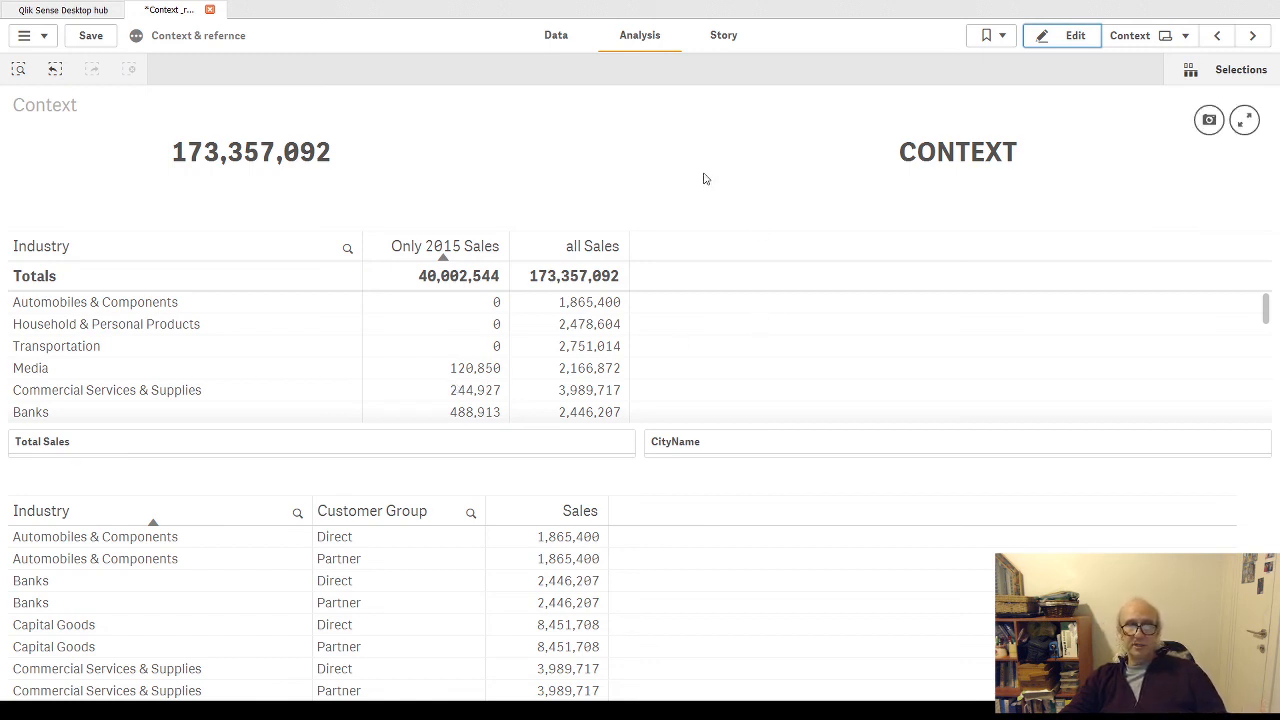
{"action": "left_click", "coordinate": [1075, 40]}
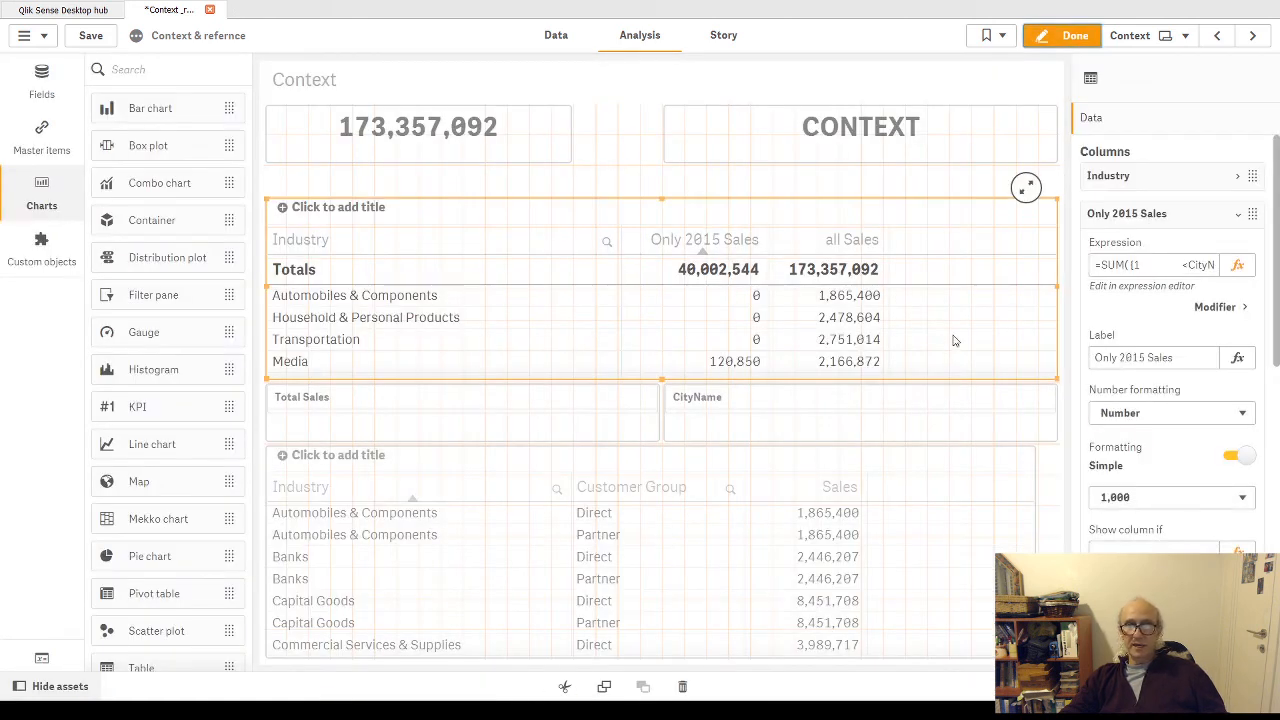
{"action": "left_click", "coordinate": [1237, 265]}
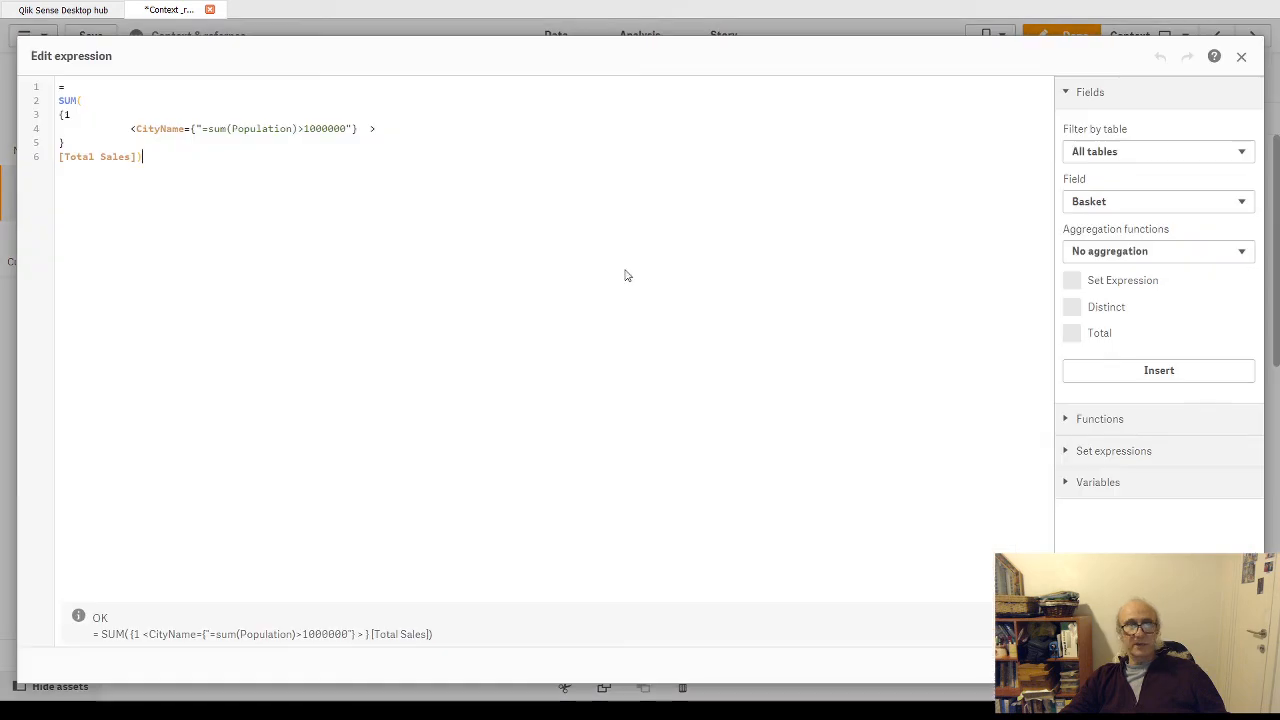
{"action": "left_click", "coordinate": [198, 160]}
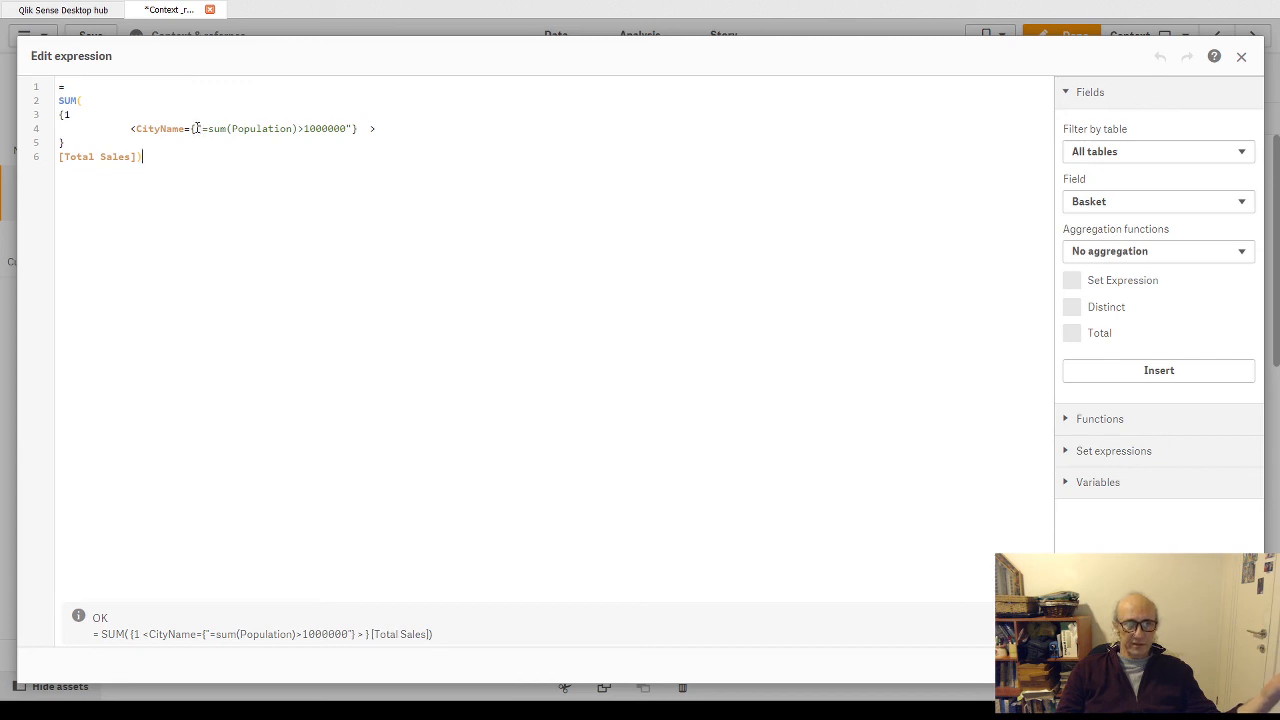
{"action": "left_click", "coordinate": [196, 128]}
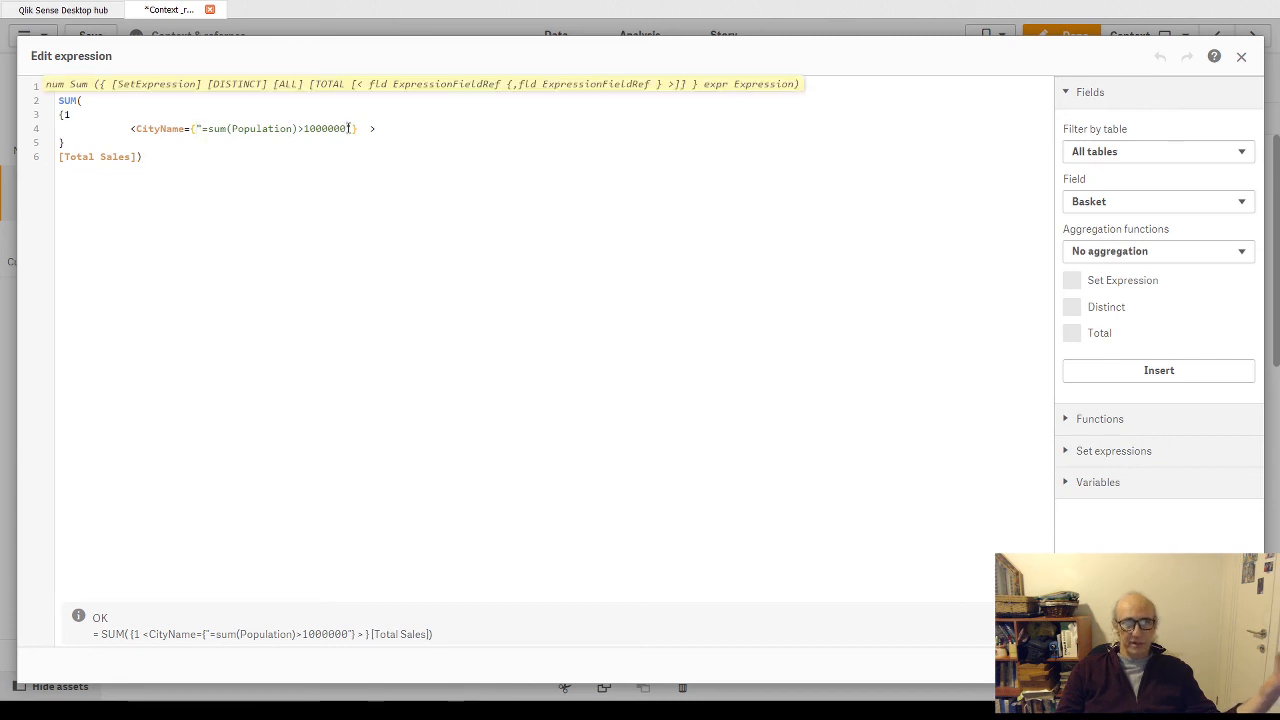
{"action": "left_click_drag", "start_coordinate": [350, 128], "coordinate": [202, 127]}
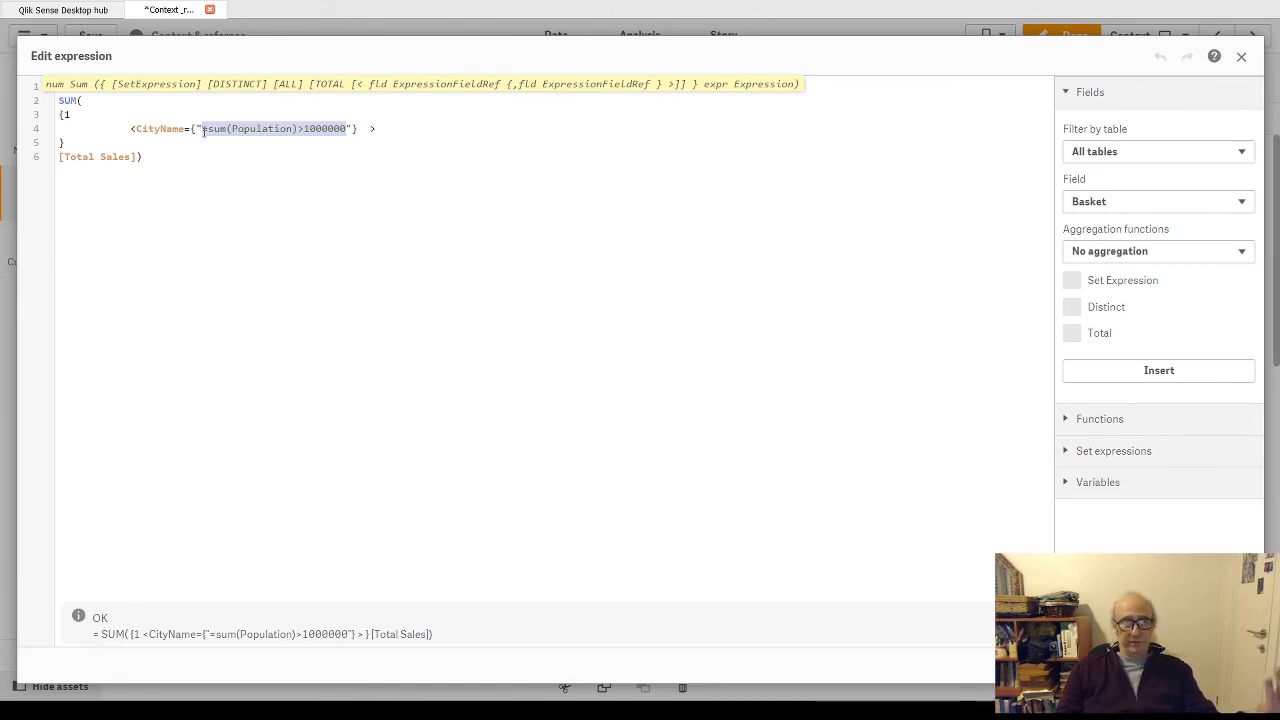
{"action": "left_click", "coordinate": [209, 128]}
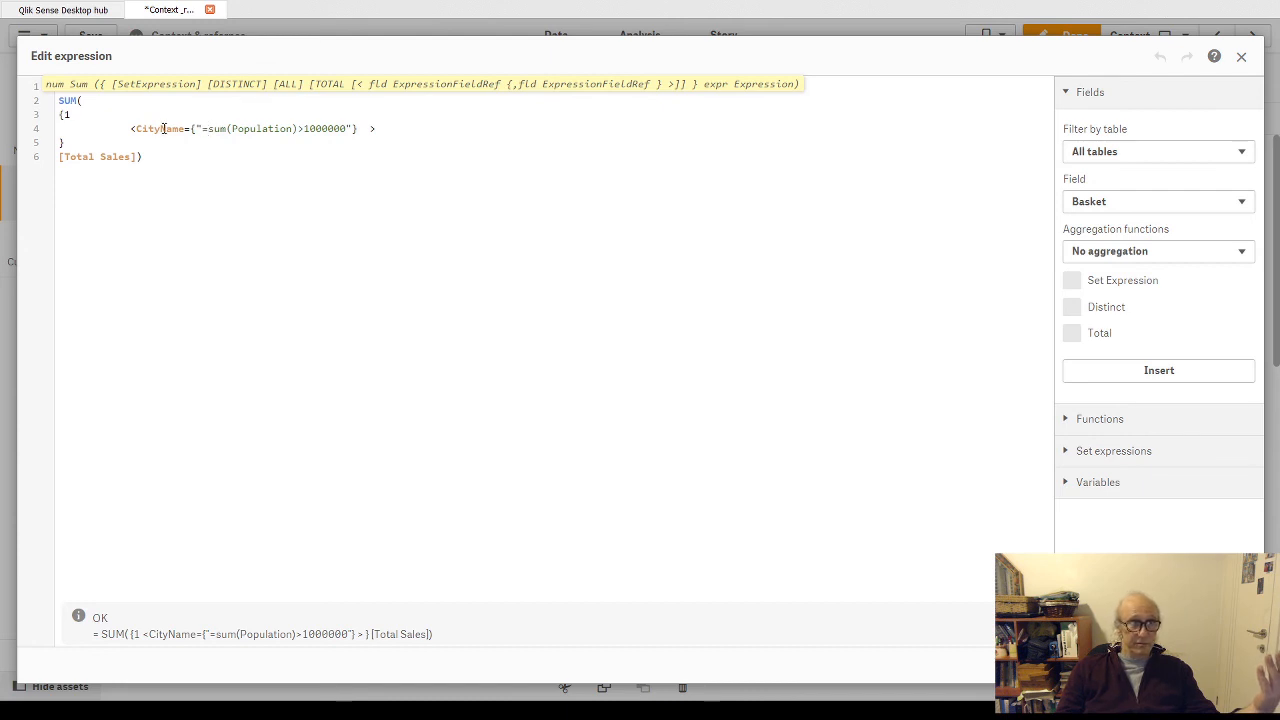
- Replace the CityName field in the set modifier with the Population field
{"action": "double_click", "coordinate": [166, 128]}
{"action": "type", "text": "P"}
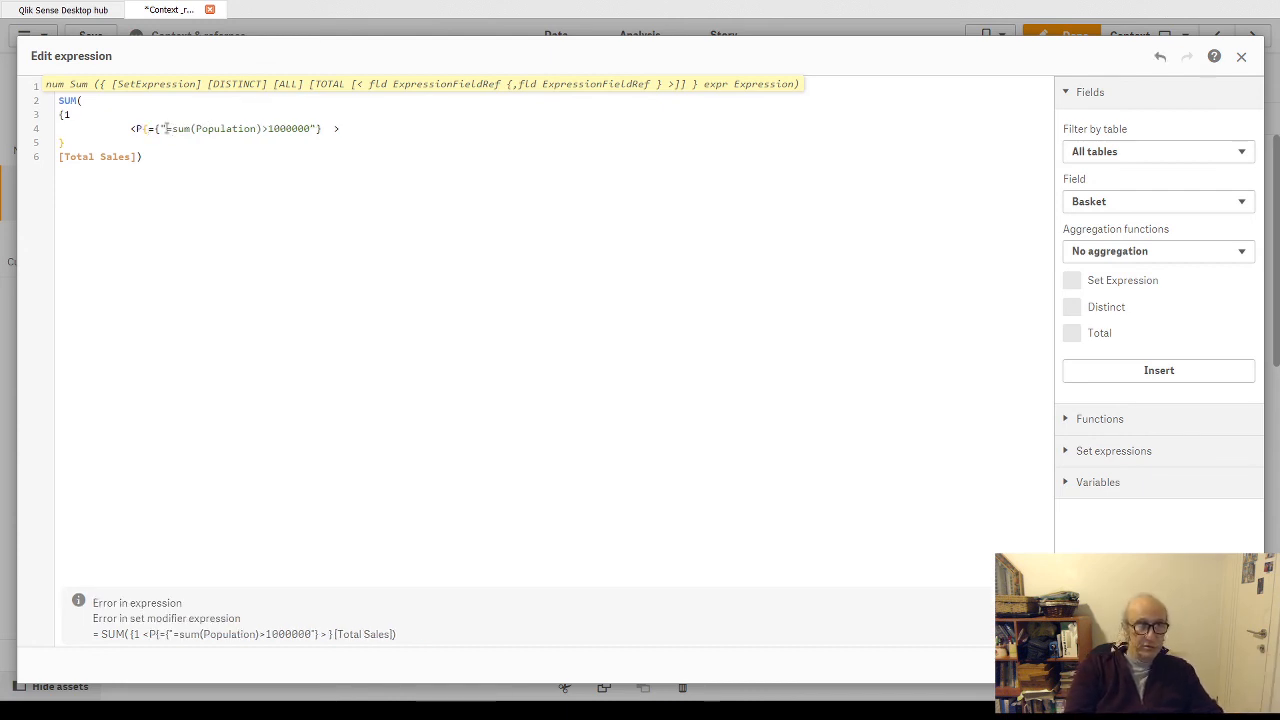
{"action": "type", "text": "u"}
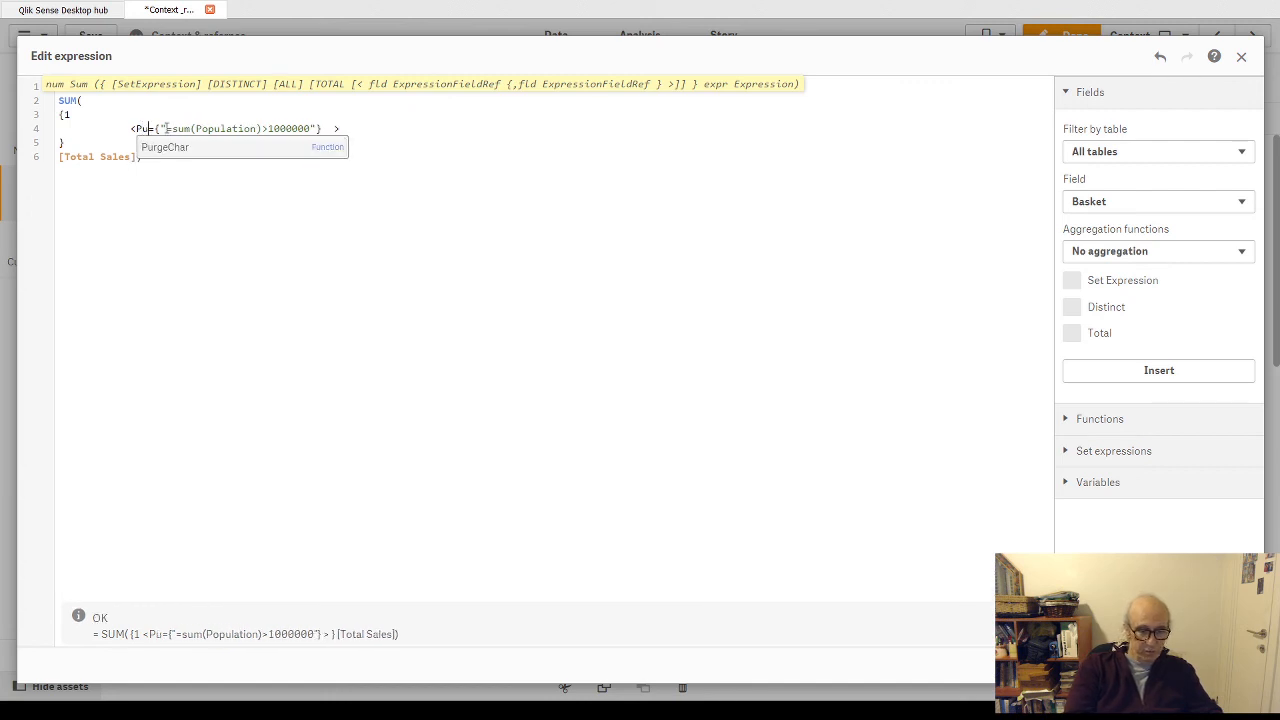
{"action": "type", "text": "p"}
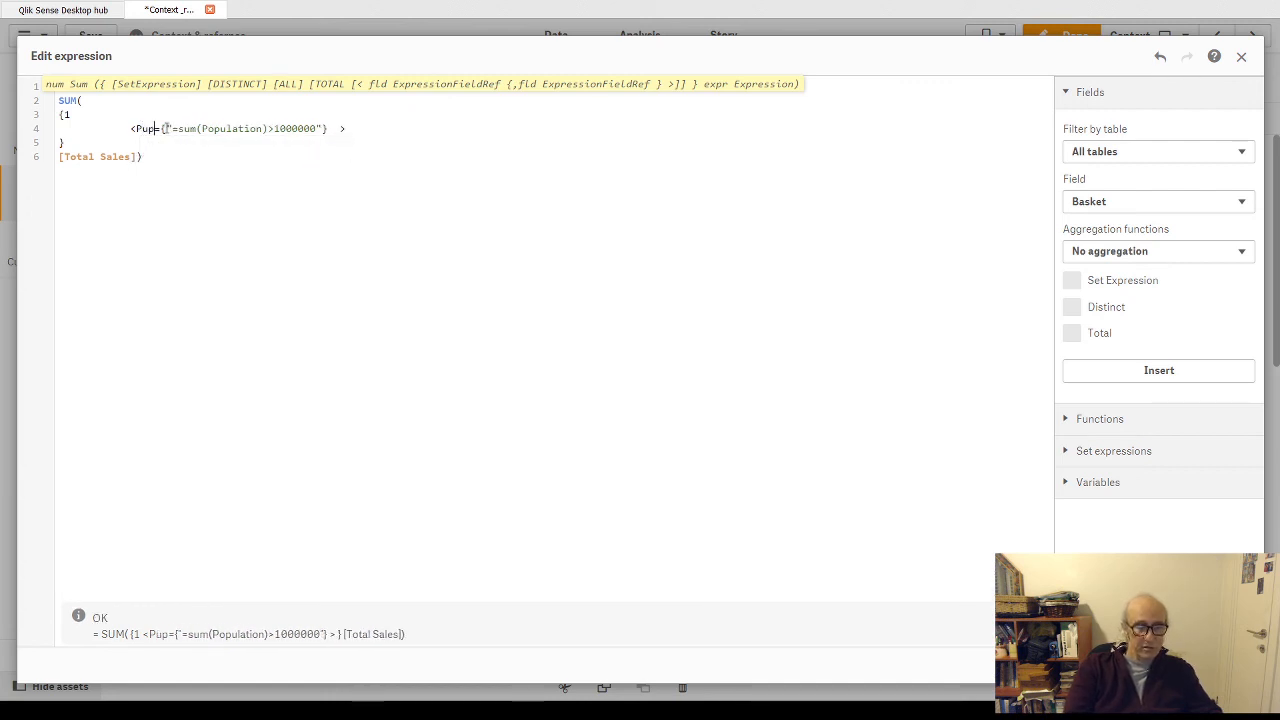
{"action": "key", "text": "BackSpace"}
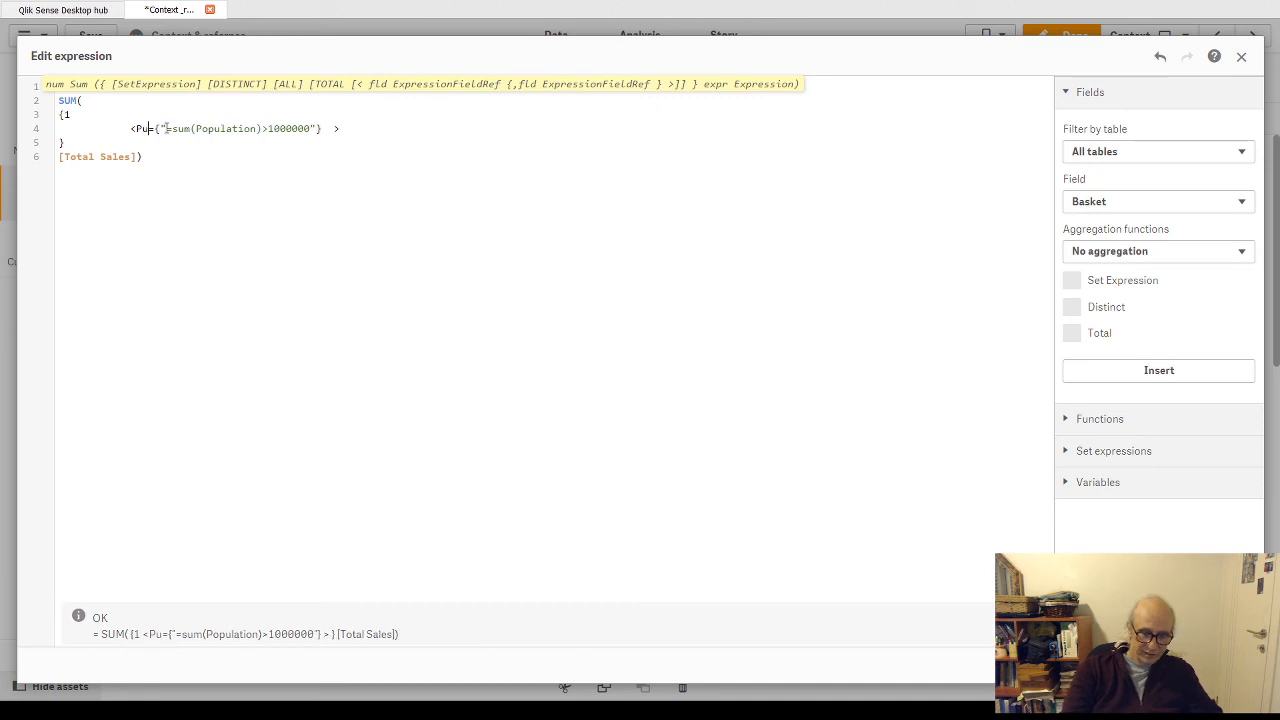
{"action": "key", "text": "BackSpace"}
{"action": "type", "text": "op"}
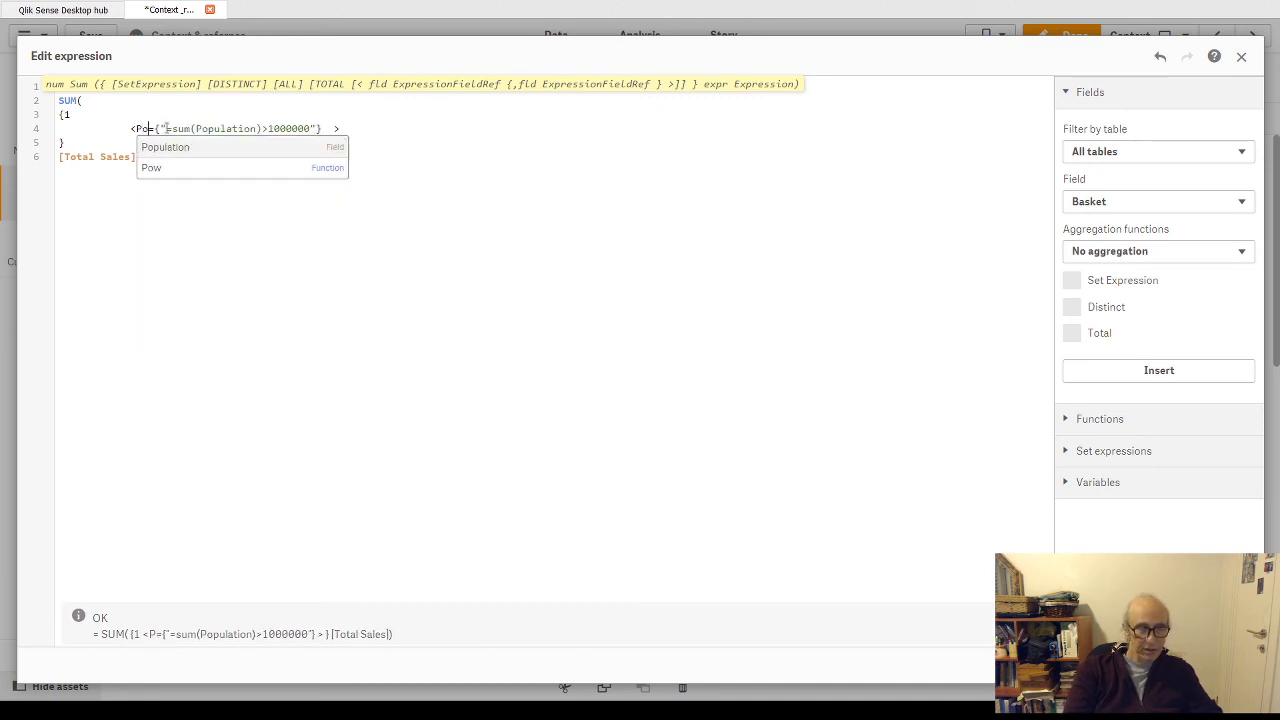
{"action": "key", "text": "Return"}
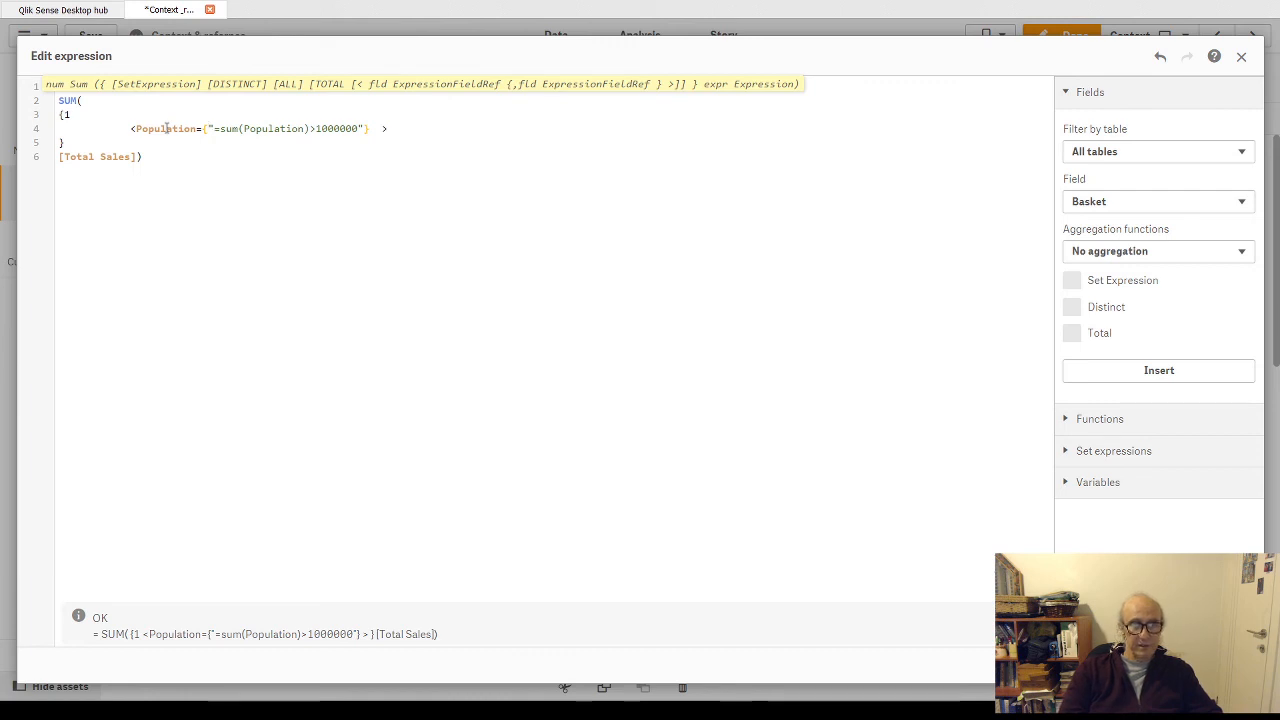
- Reduce the quoted search condition of the Population modifier to ">1000000", removing the equals sign and the sum(Population) part
{"action": "key", "text": "Delete"}
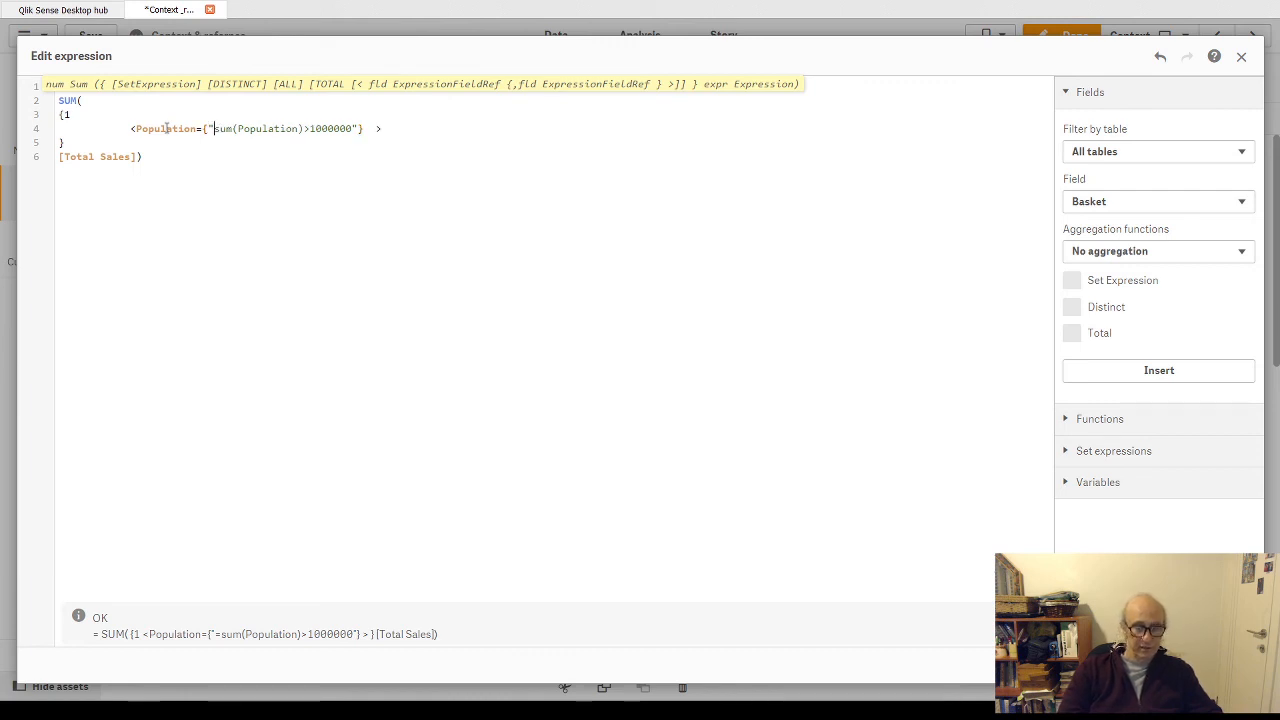
{"action": "key", "text": "Delete"}
{"action": "type", "text": ">"}
{"action": "key", "text": "Delete"}
{"action": "key", "text": "Delete"}
{"action": "key", "text": "Delete"}
{"action": "key", "text": "Delete"}
{"action": "key", "text": "Delete"}
{"action": "key", "text": "Delete"}
{"action": "key", "text": "Delete"}
{"action": "key", "text": "Delete"}
{"action": "key", "text": "Delete"}
{"action": "key", "text": "Delete"}
{"action": "key", "text": "Delete"}
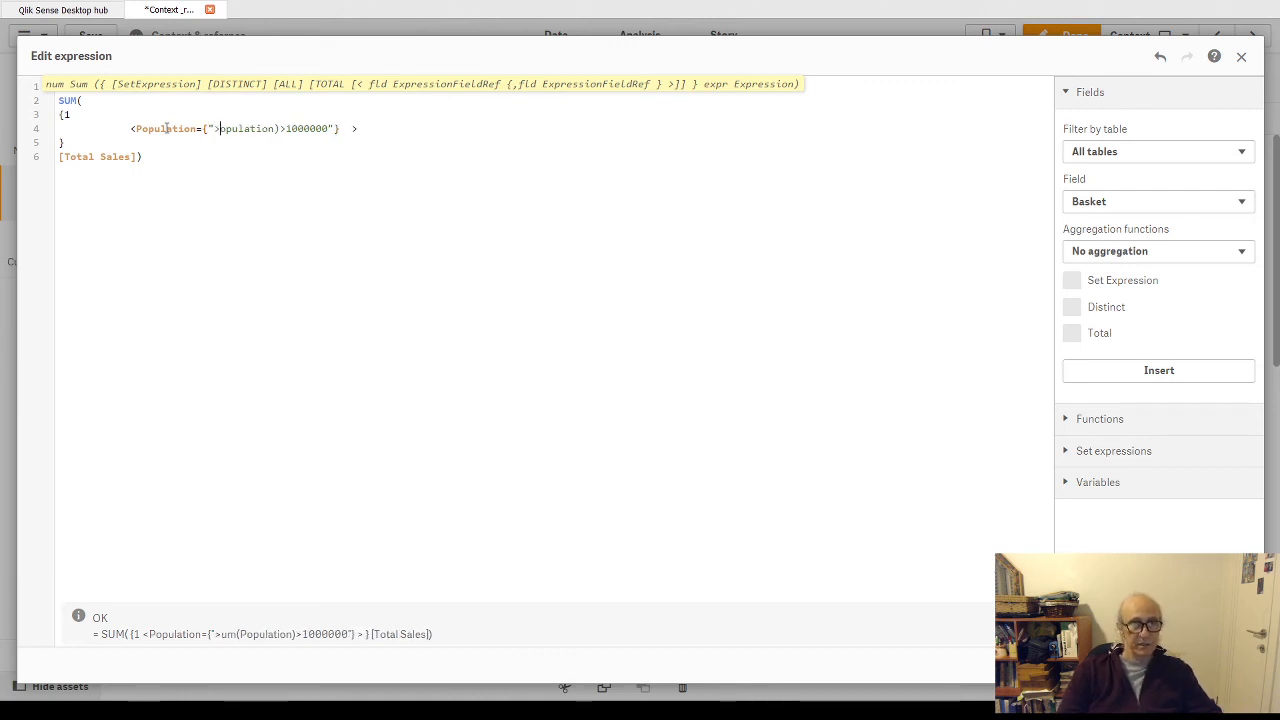
{"action": "key", "text": "Delete"}
{"action": "key", "text": "Delete"}
{"action": "key", "text": "Delete"}
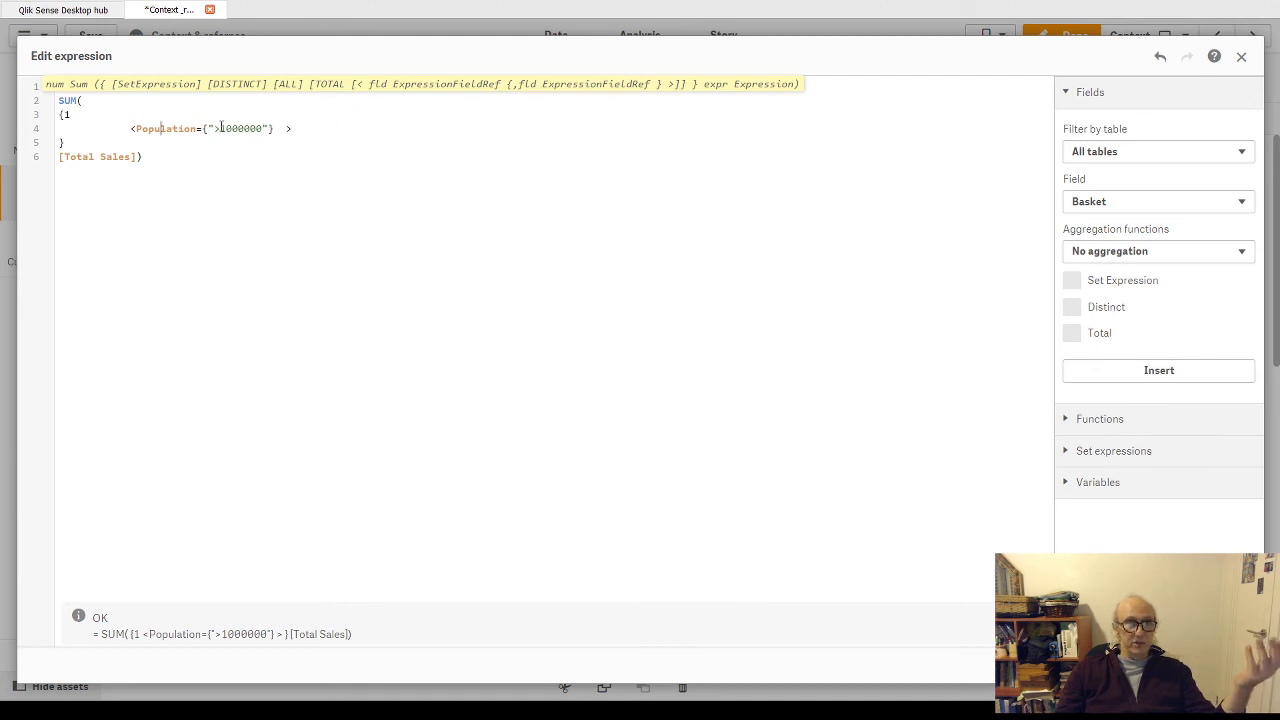
- Replace the number 1000000 in the Population condition with the variable expansion $(Vlimit) and apply the expression
{"action": "left_click_drag", "start_coordinate": [221, 128], "coordinate": [262, 129]}
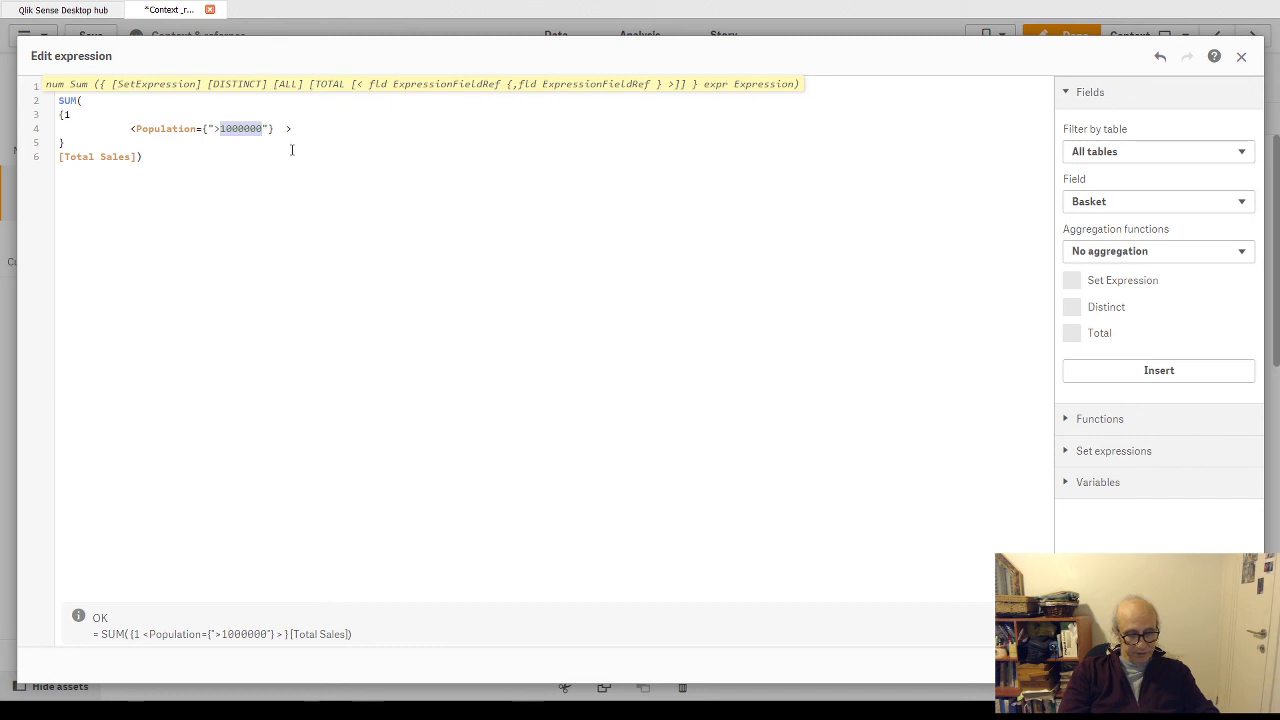
{"action": "type", "text": "$("}
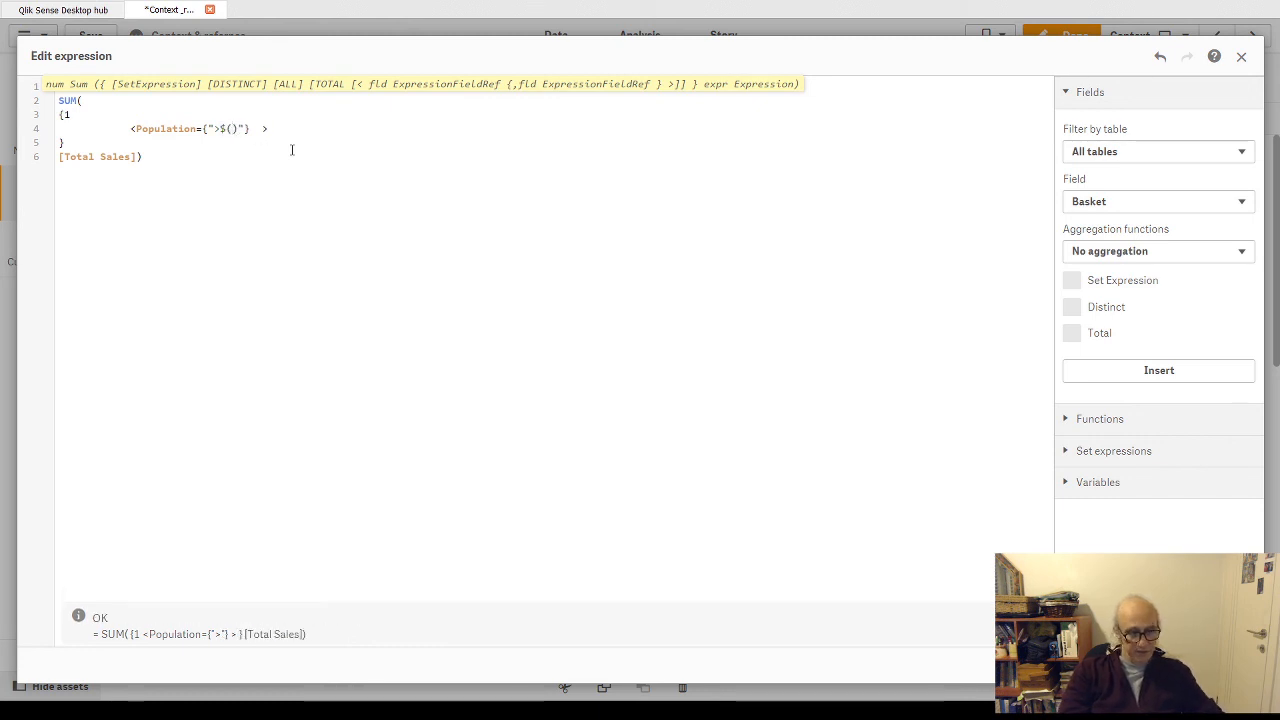
{"action": "type", "text": "v"}
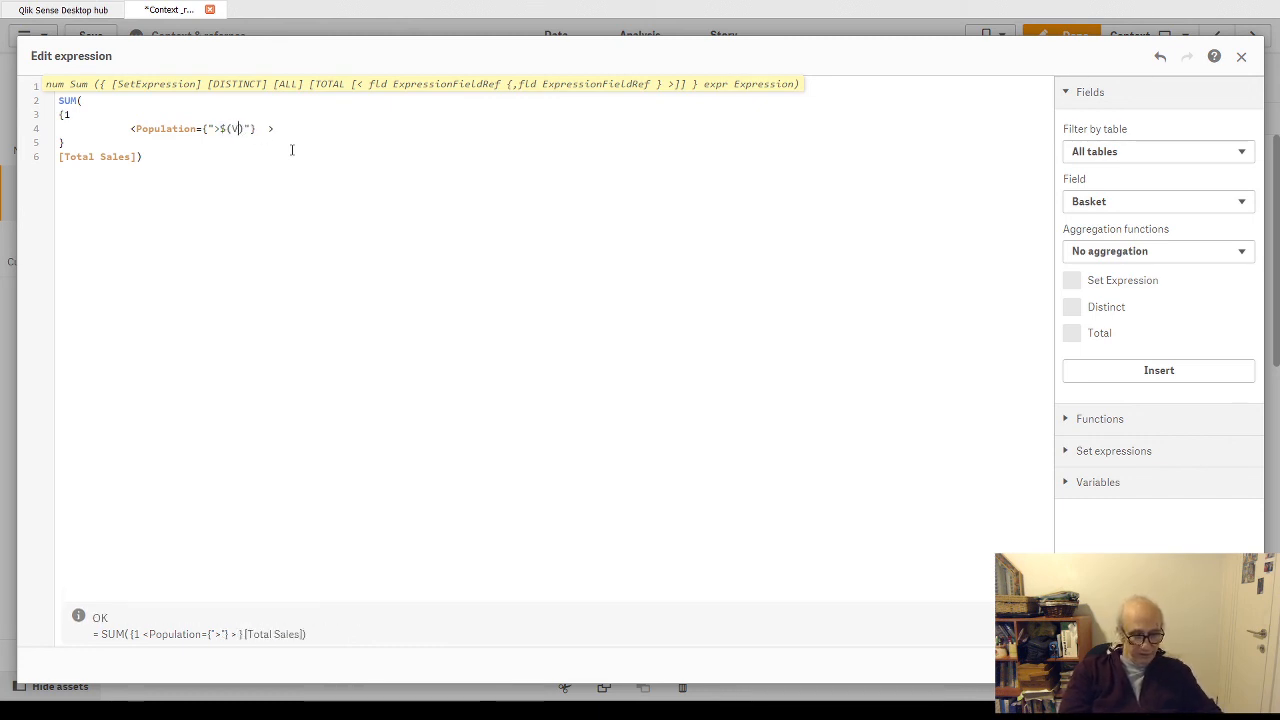
{"action": "type", "text": "limit"}
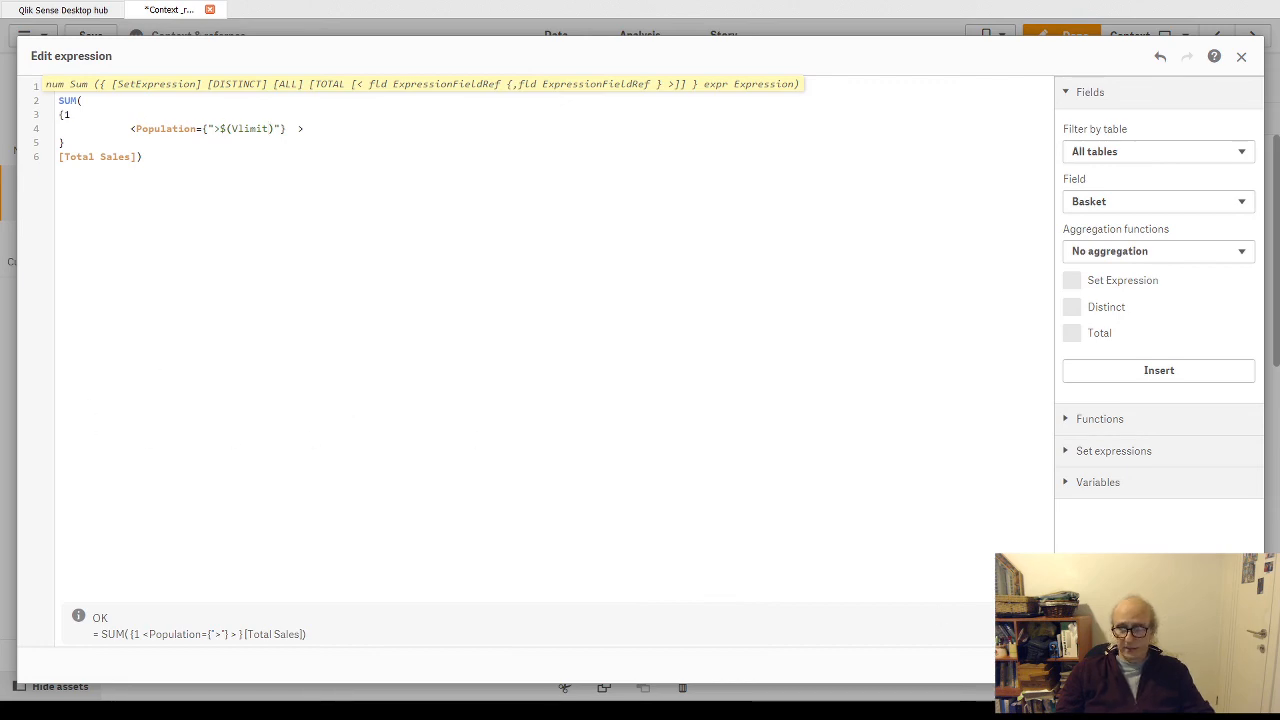
{"action": "left_click", "coordinate": [1228, 665]}
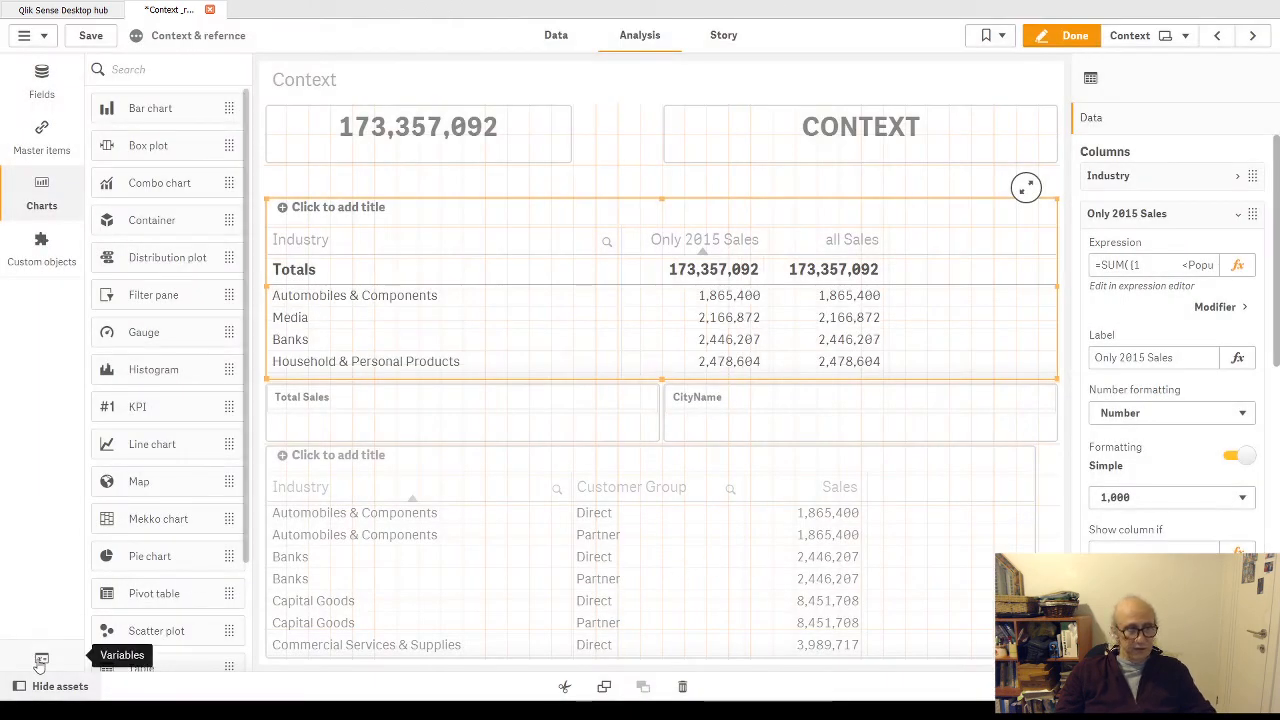
- Create a new variable named vlimit with the definition 500000 and close the variables list
{"action": "left_click", "coordinate": [41, 661]}
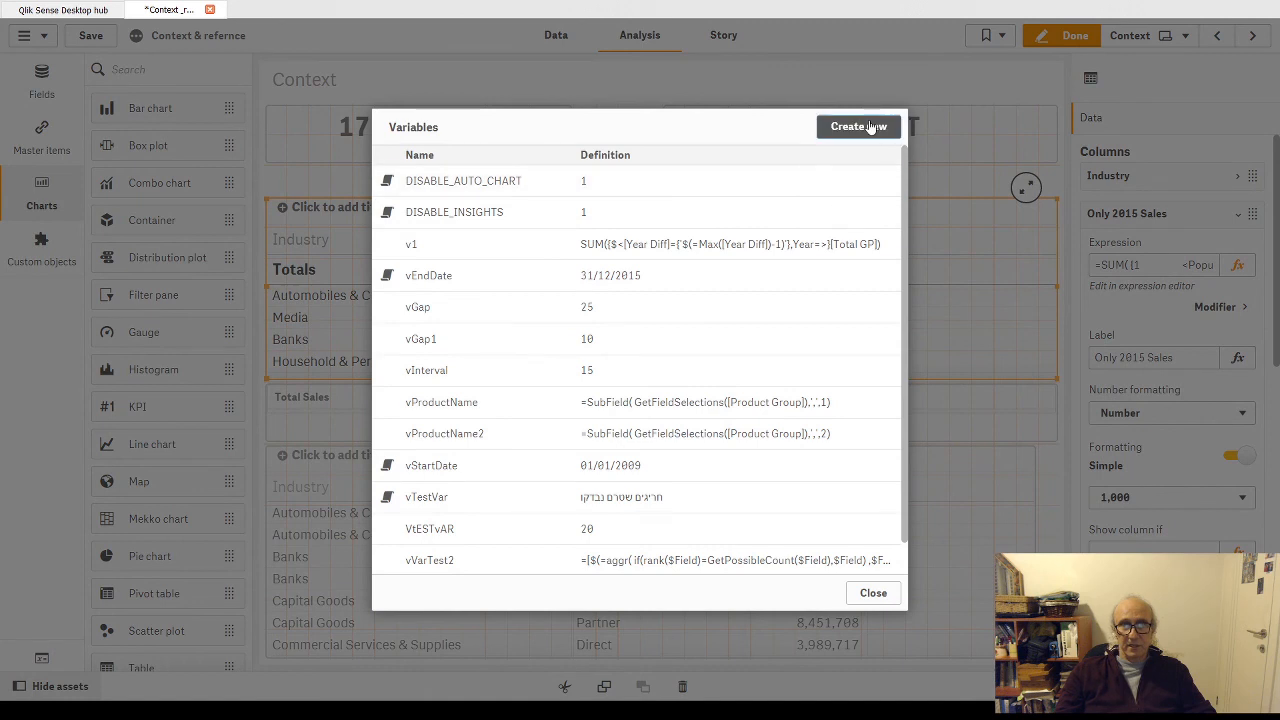
{"action": "left_click", "coordinate": [868, 126]}
{"action": "type", "text": "vlimit"}
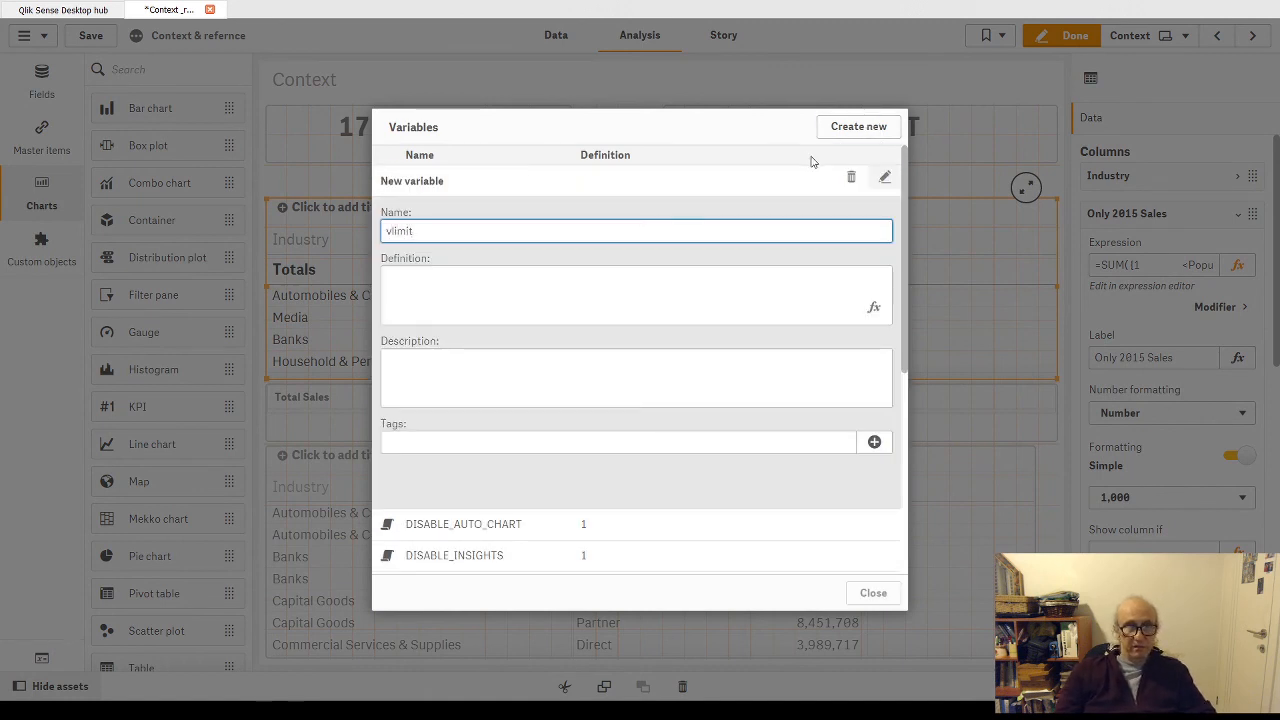
{"action": "left_click", "coordinate": [760, 286]}
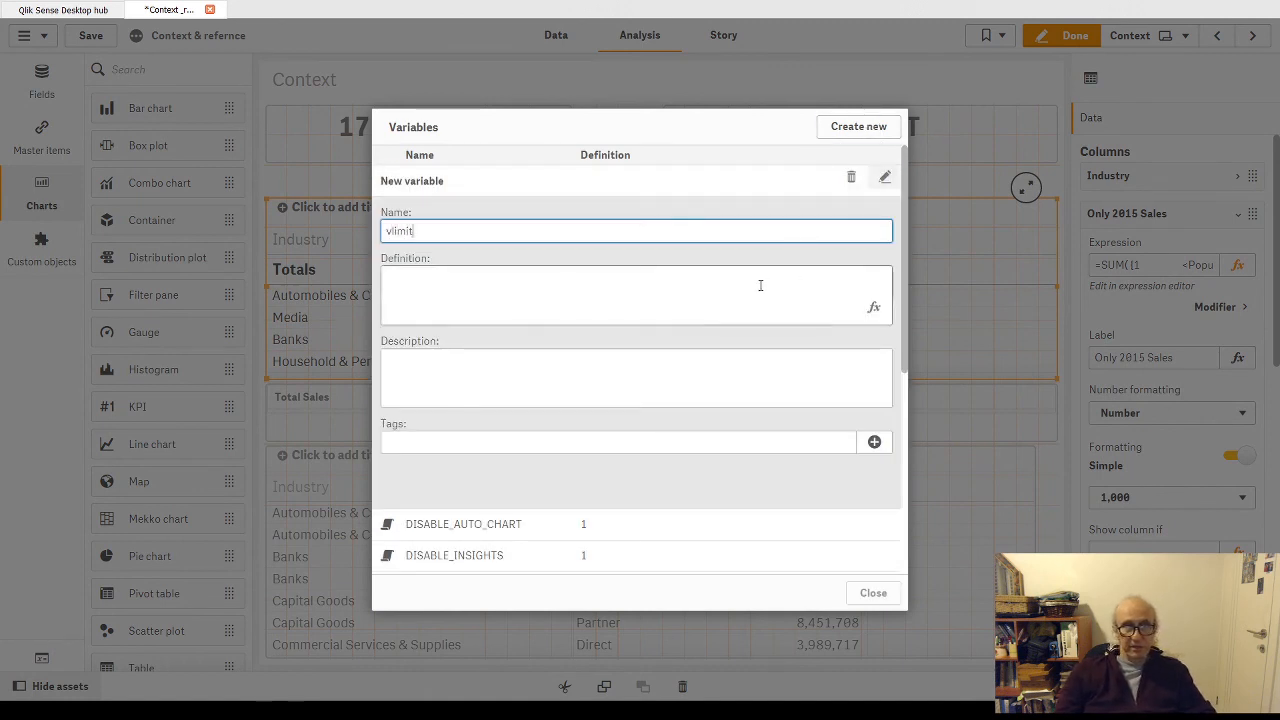
{"action": "type", "text": "500000"}
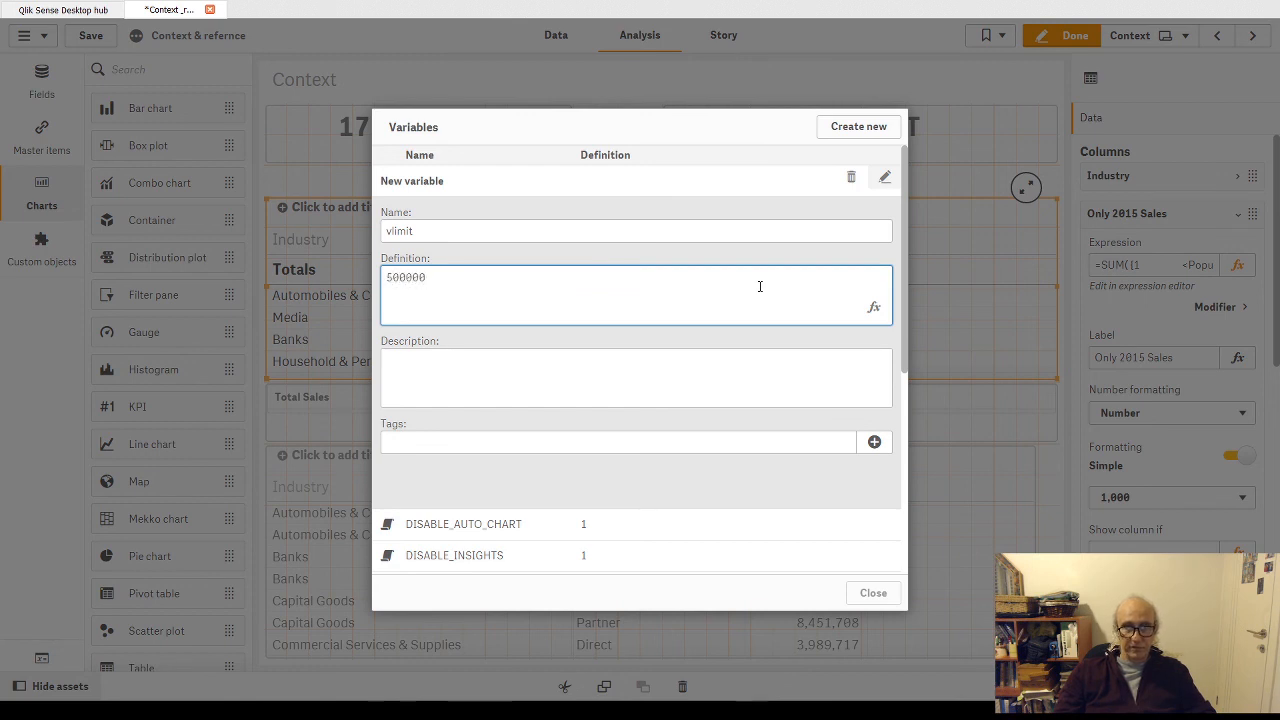
{"action": "left_click", "coordinate": [884, 177]}
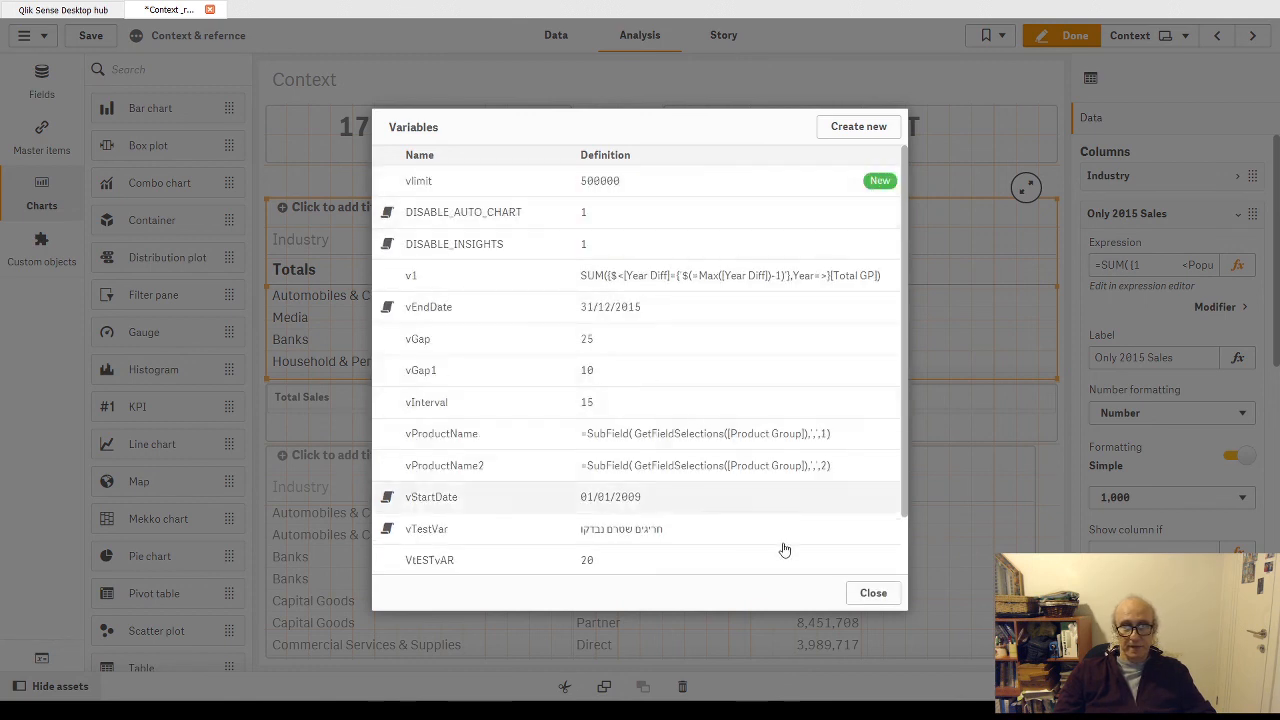
{"action": "left_click", "coordinate": [868, 592]}
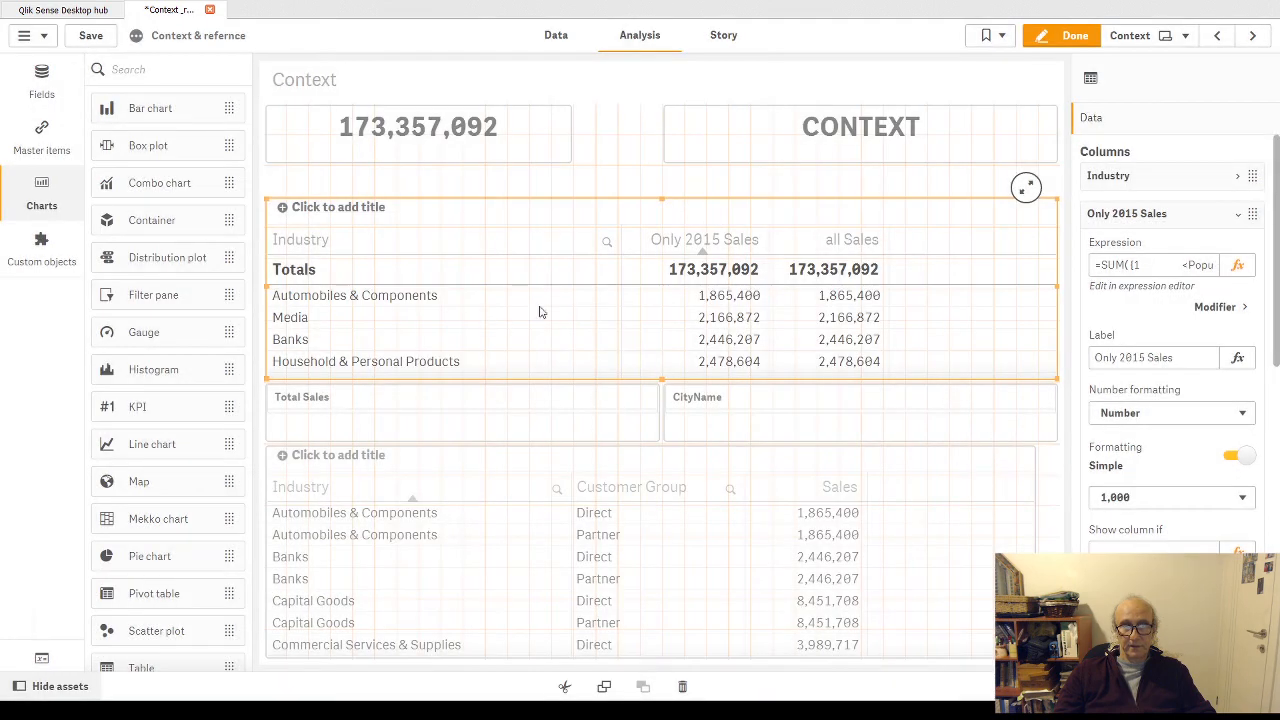
- Reopen the Only 2015 Sales expression and correct the variable name in the Population condition to lowercase vlimit
{"action": "left_click", "coordinate": [1238, 266]}
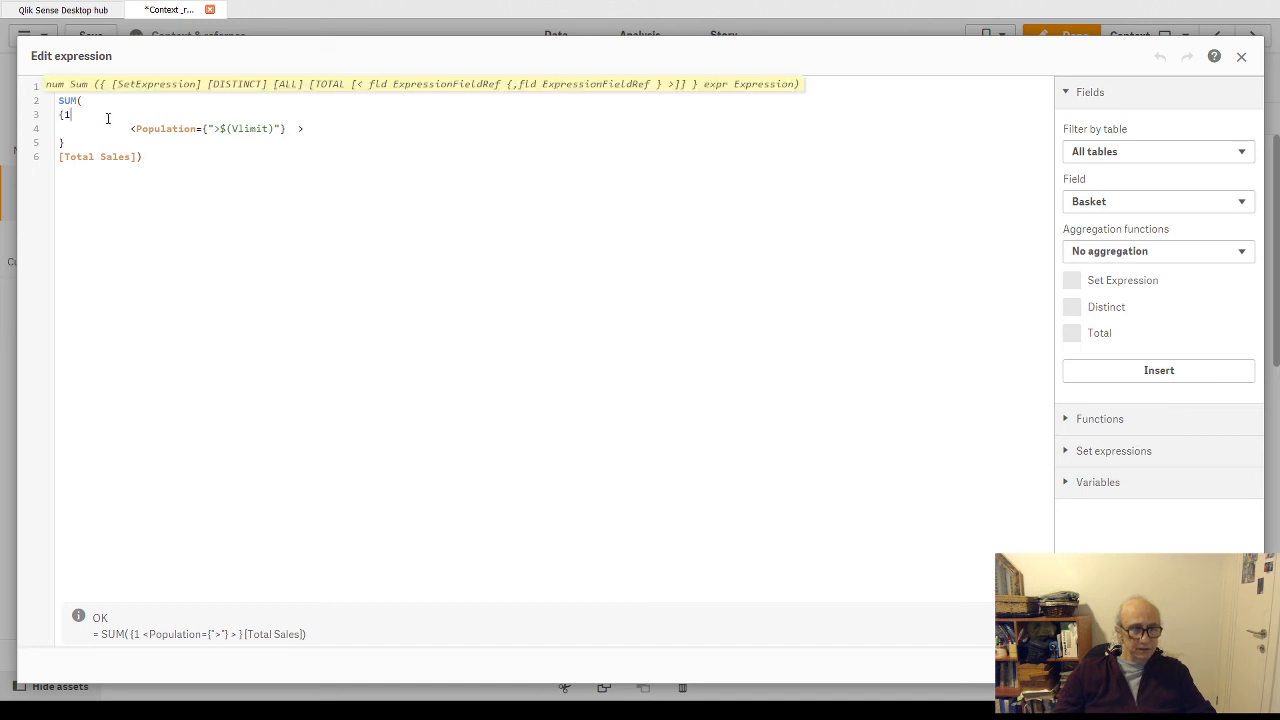
{"action": "type", "text": "vl"}
{"action": "key", "text": "Return"}
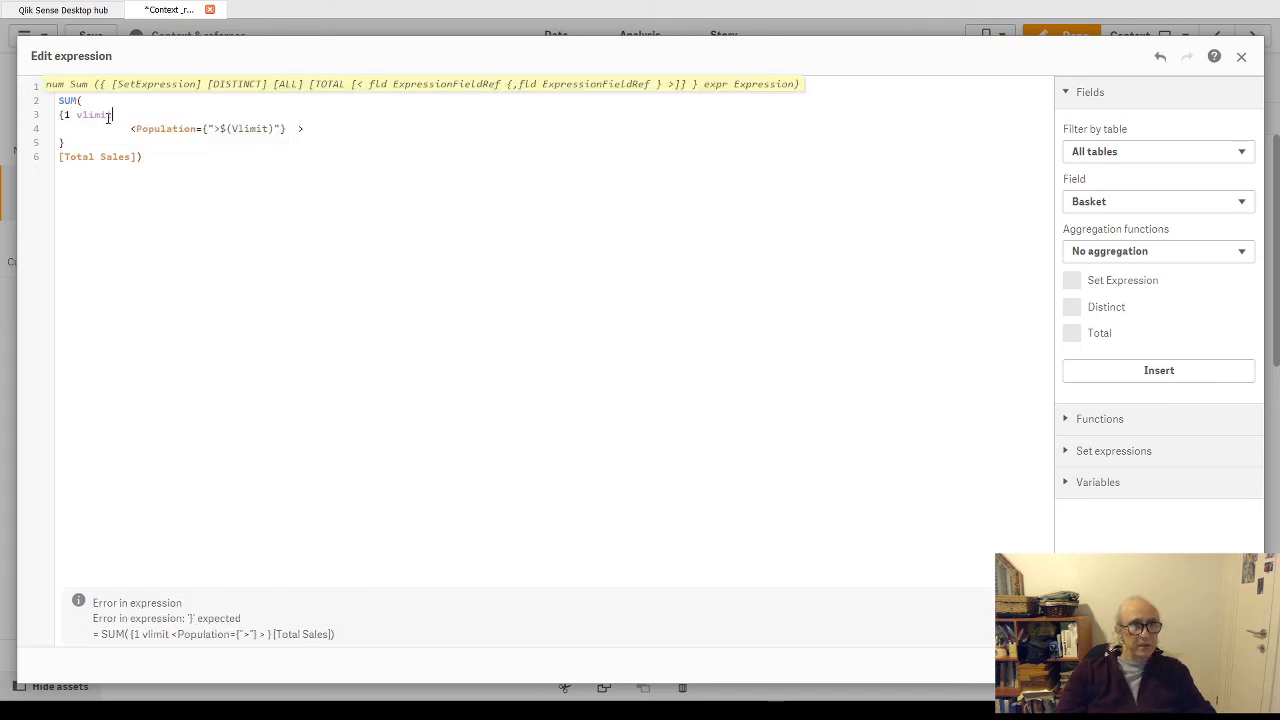
{"action": "double_click", "coordinate": [95, 115]}
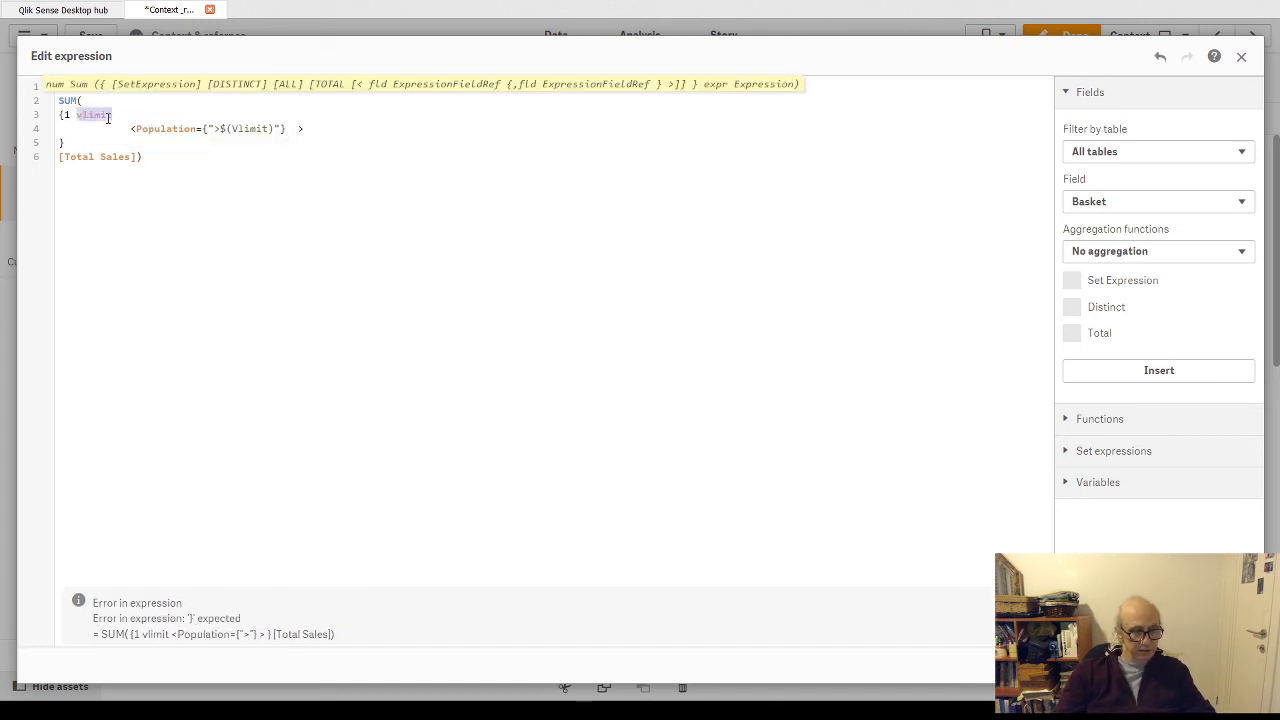
{"action": "key", "text": "BackSpace"}
{"action": "double_click", "coordinate": [239, 129]}
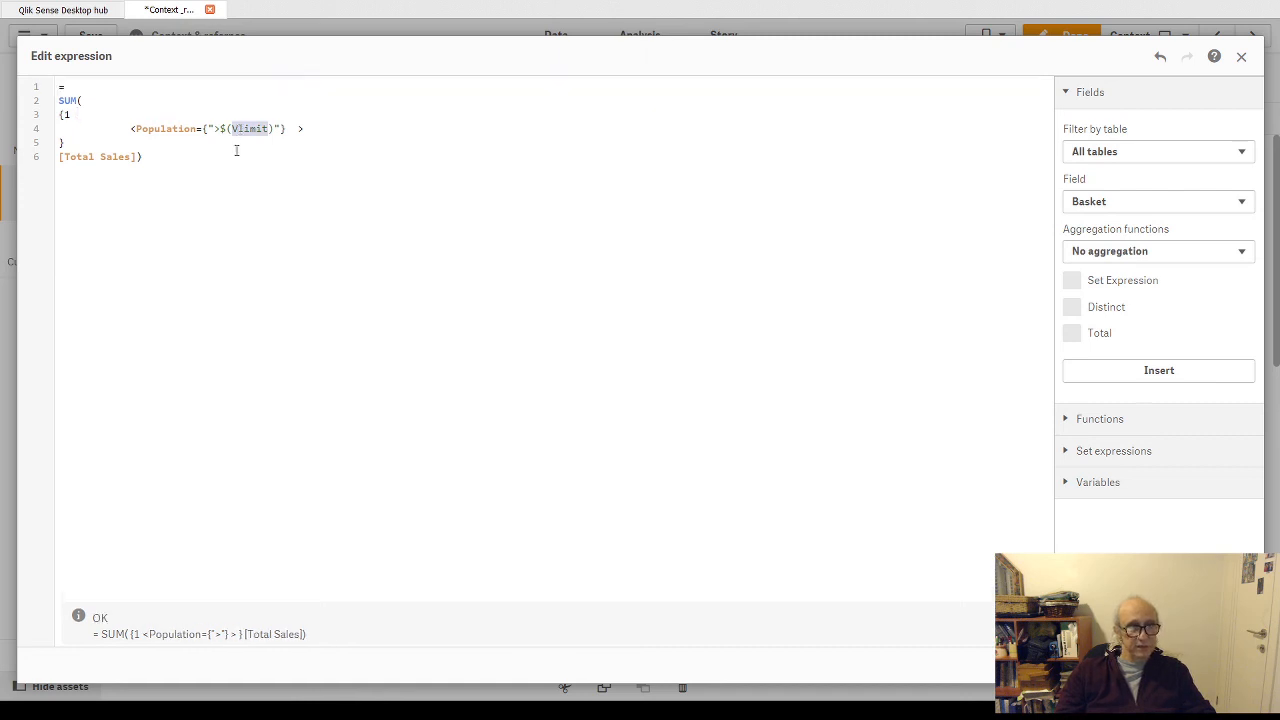
{"action": "type", "text": "vlimit"}
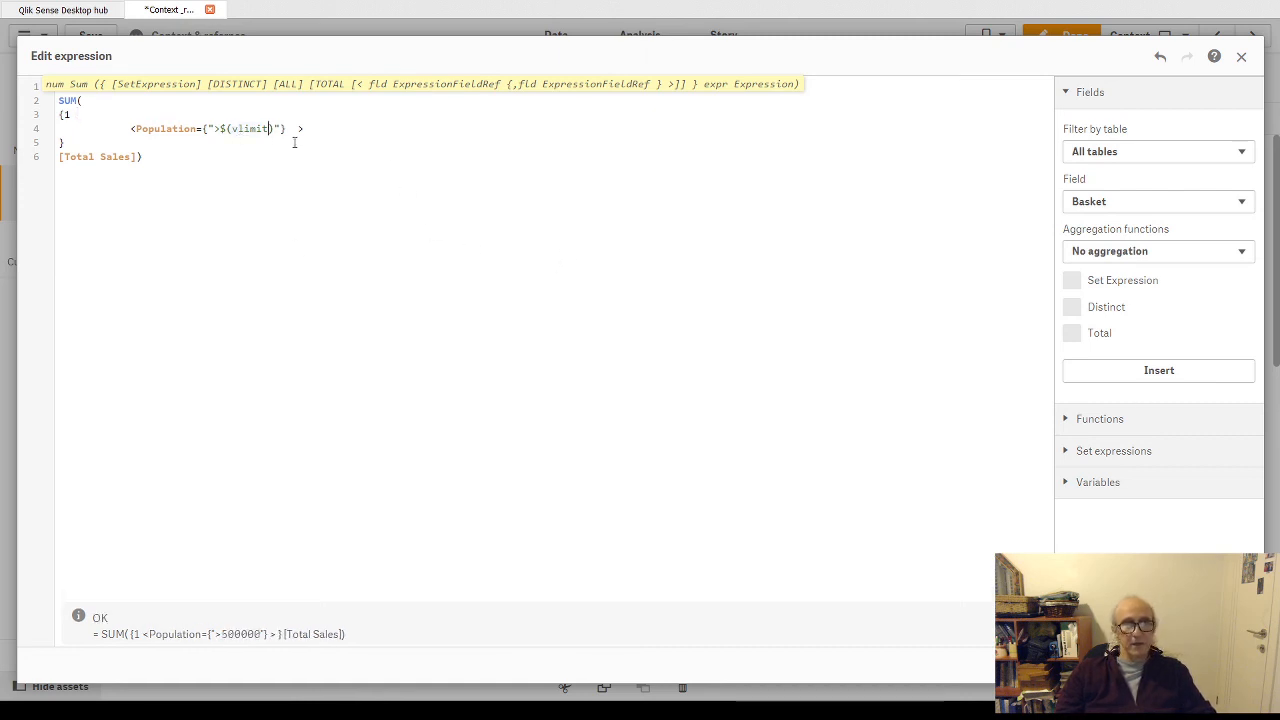
- Examine the [Total Sales] field and the vlimit variable reference in the set expression
{"action": "left_click", "coordinate": [138, 110]}
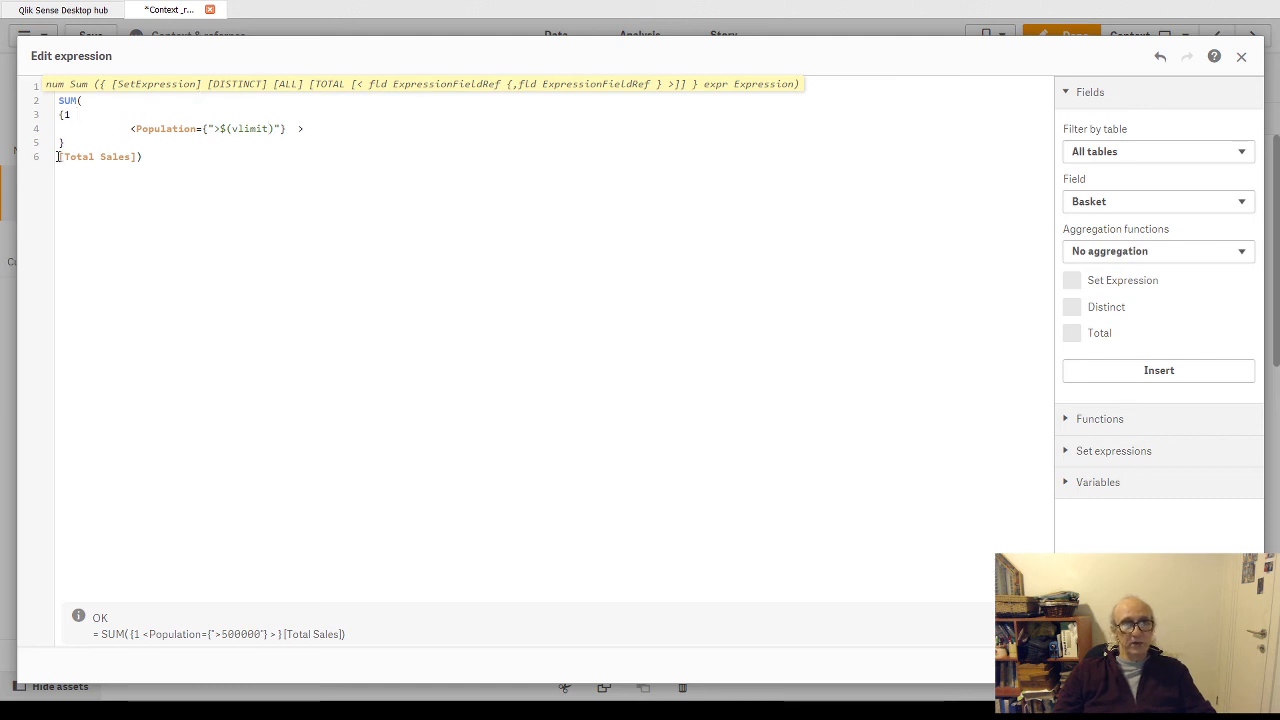
{"action": "left_click_drag", "start_coordinate": [58, 156], "coordinate": [157, 157]}
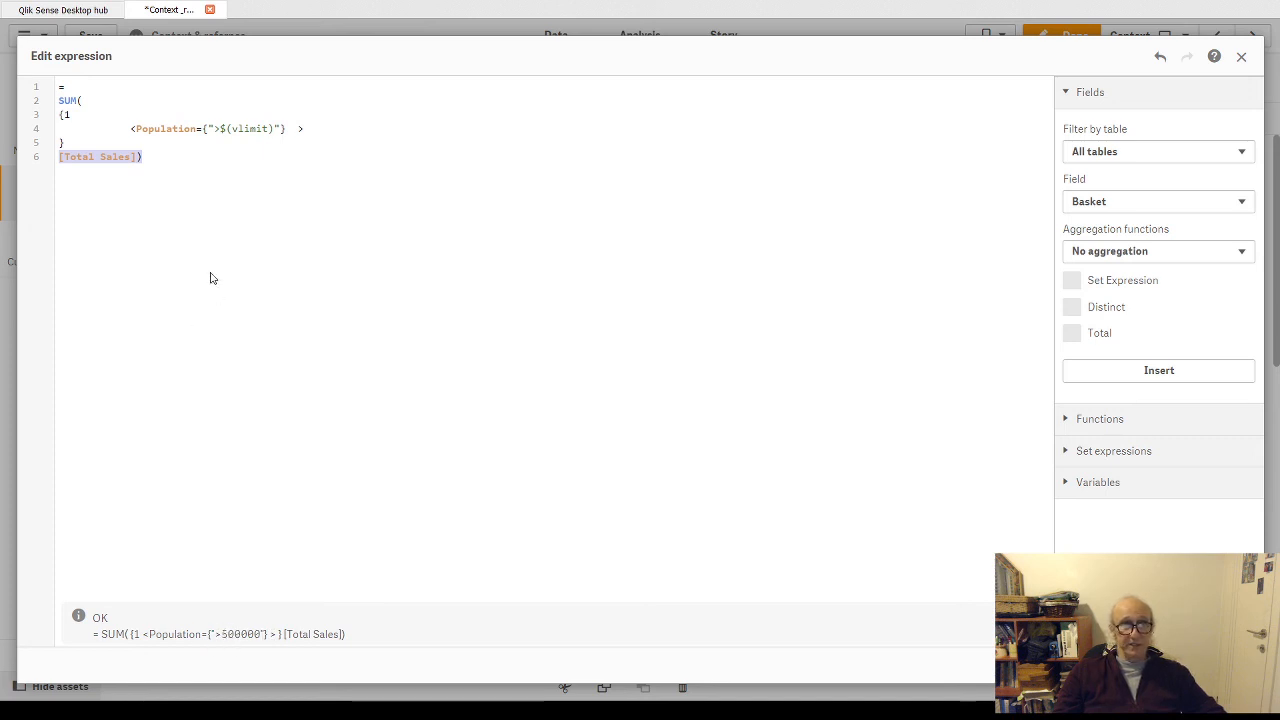
{"action": "double_click", "coordinate": [251, 129]}
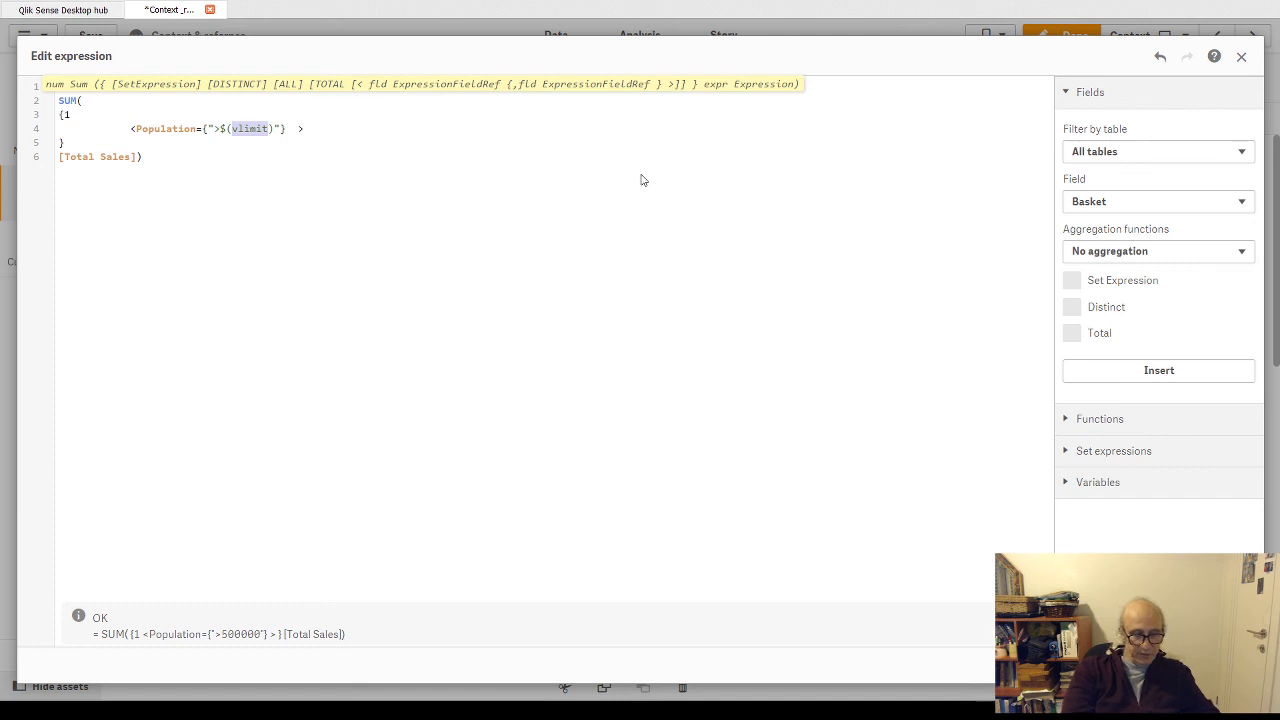
- Replace the vlimit variable in the Population condition's dollar expansion with max(Year)
{"action": "type", "text": "amx()"}
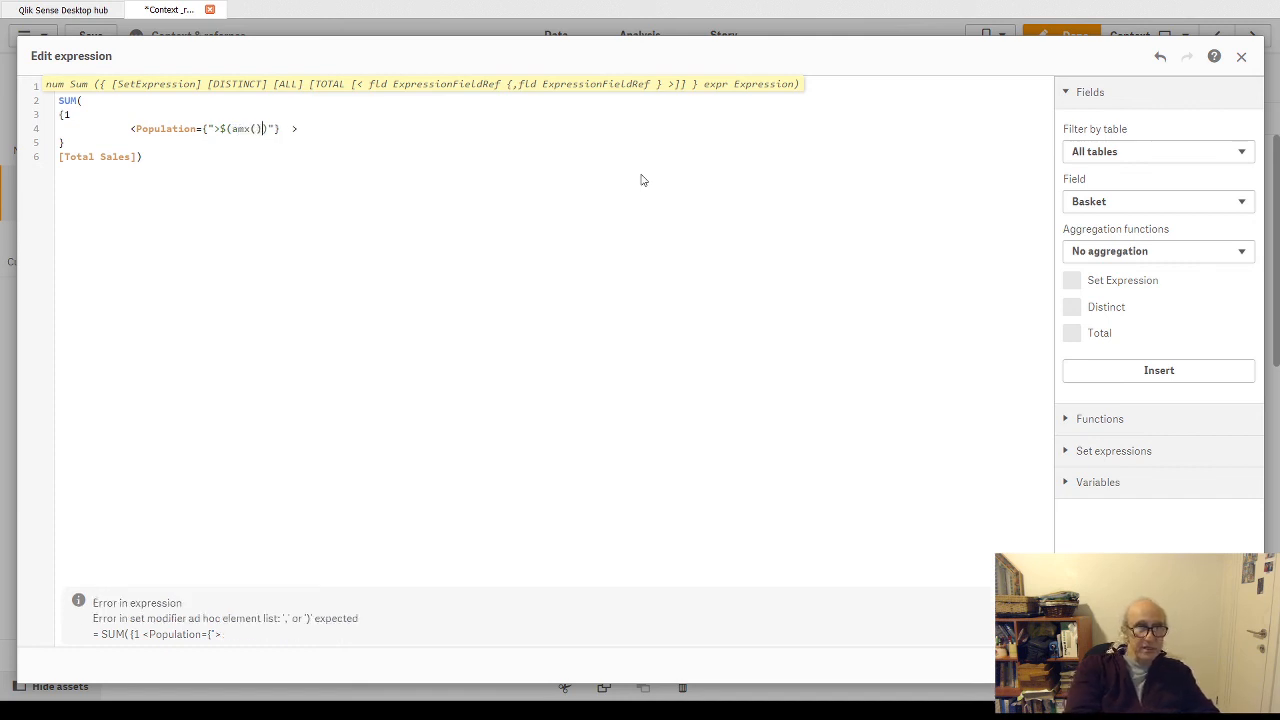
{"action": "type", "text": "Year"}
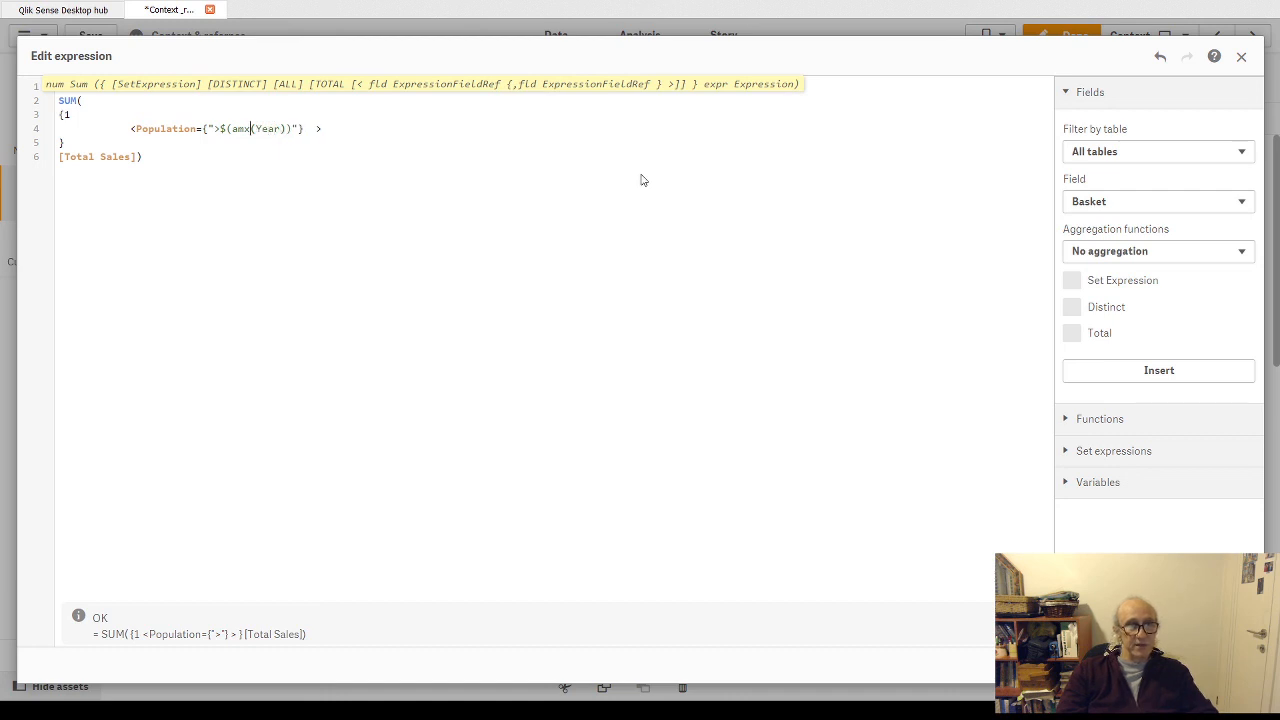
{"action": "key", "text": "BackSpace"}
{"action": "key", "text": "BackSpace"}
{"action": "key", "text": "BackSpace"}
{"action": "type", "text": "max"}
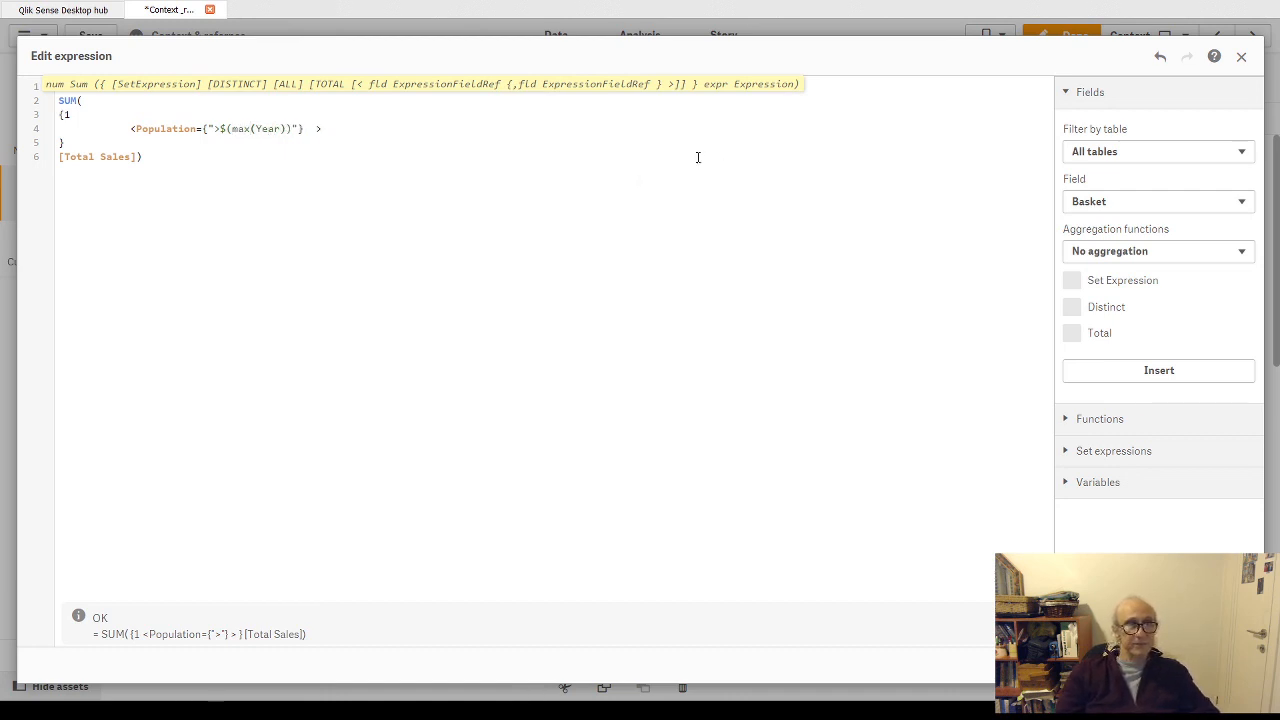
- Try single quotes around the Population search condition and undo the edits back to double quotes
{"action": "left_click", "coordinate": [210, 130]}
{"action": "key", "text": "Delete"}
{"action": "type", "text": "\""}
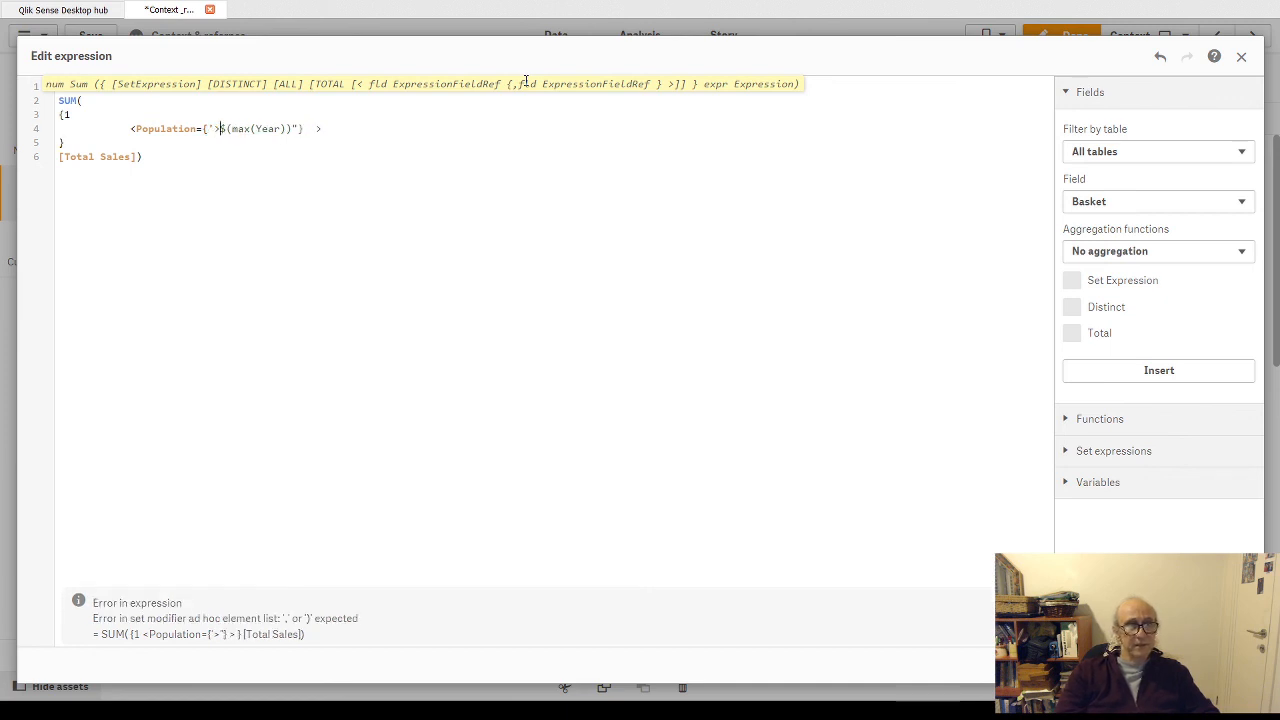
{"action": "key", "text": "Right"}
{"action": "key", "text": "Right"}
{"action": "key", "text": "Right"}
{"action": "key", "text": "Right"}
{"action": "key", "text": "Right"}
{"action": "key", "text": "Right"}
{"action": "key", "text": "Right"}
{"action": "key", "text": "Right"}
{"action": "key", "text": "Right"}
{"action": "key", "text": "Right"}
{"action": "key", "text": "Right"}
{"action": "key", "text": "Right"}
{"action": "key", "text": "Delete"}
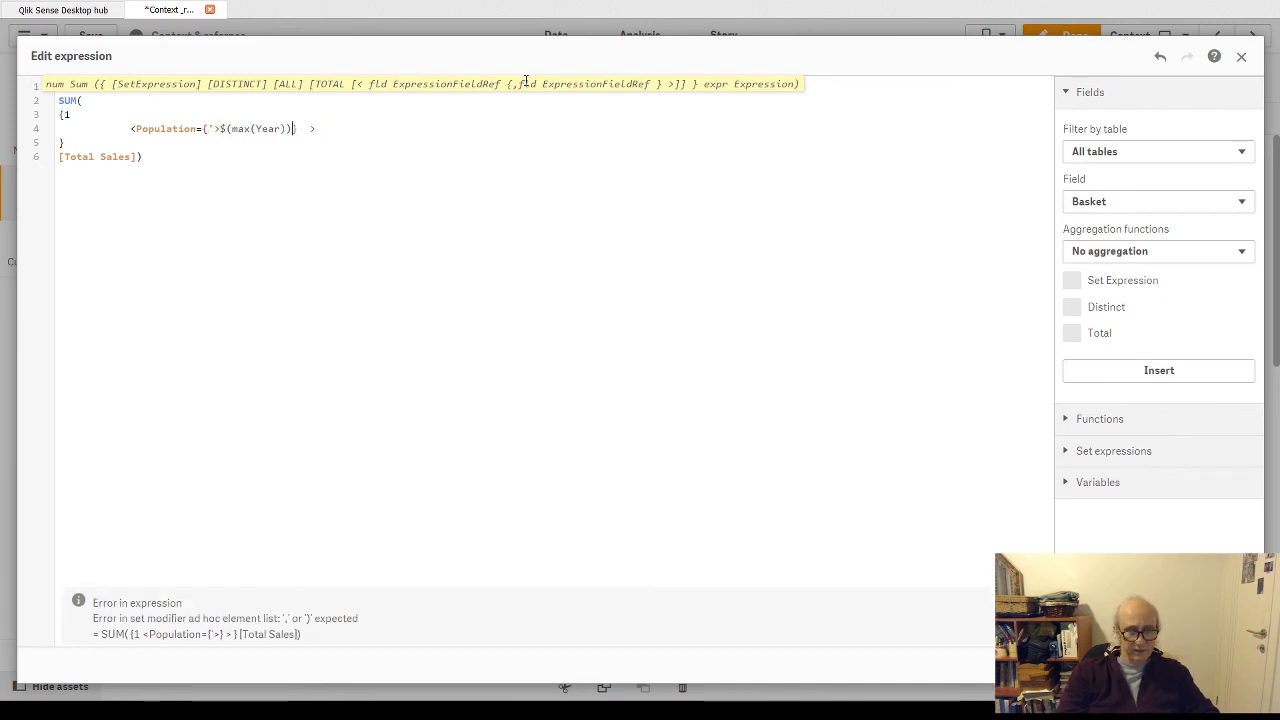
{"action": "type", "text": "'"}
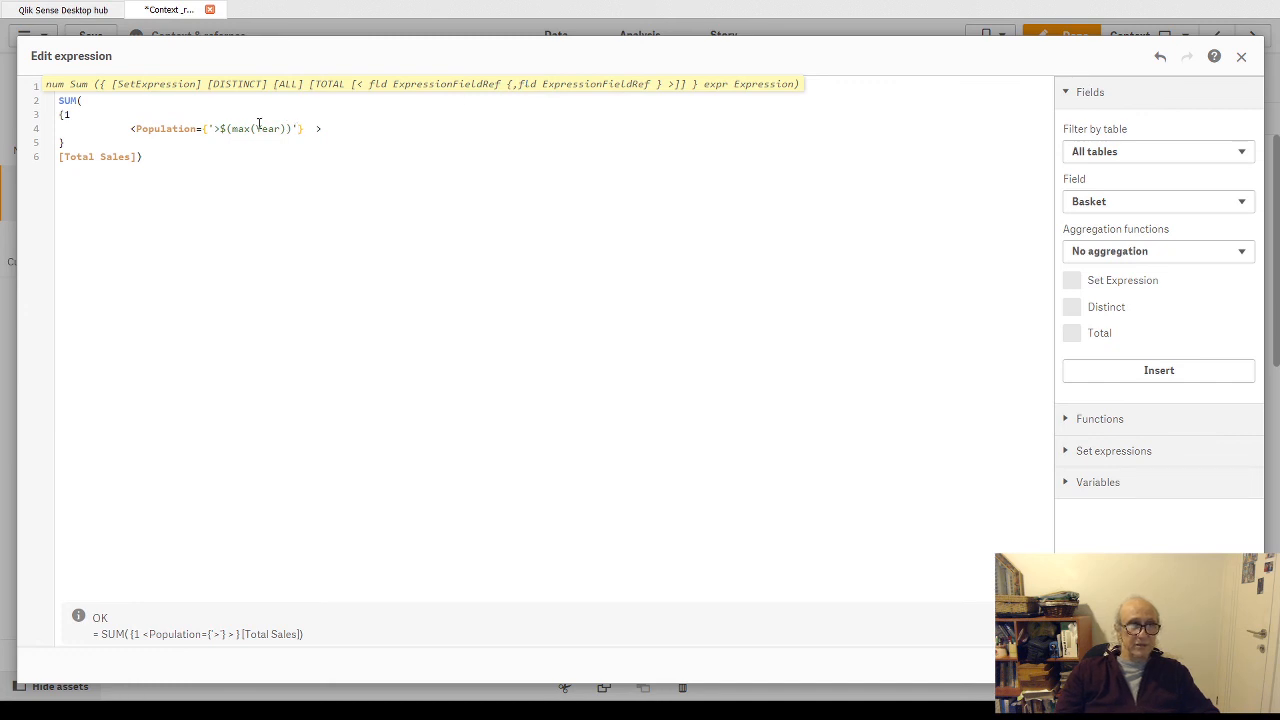
{"action": "left_click", "coordinate": [209, 129]}
{"action": "key", "text": "Delete"}
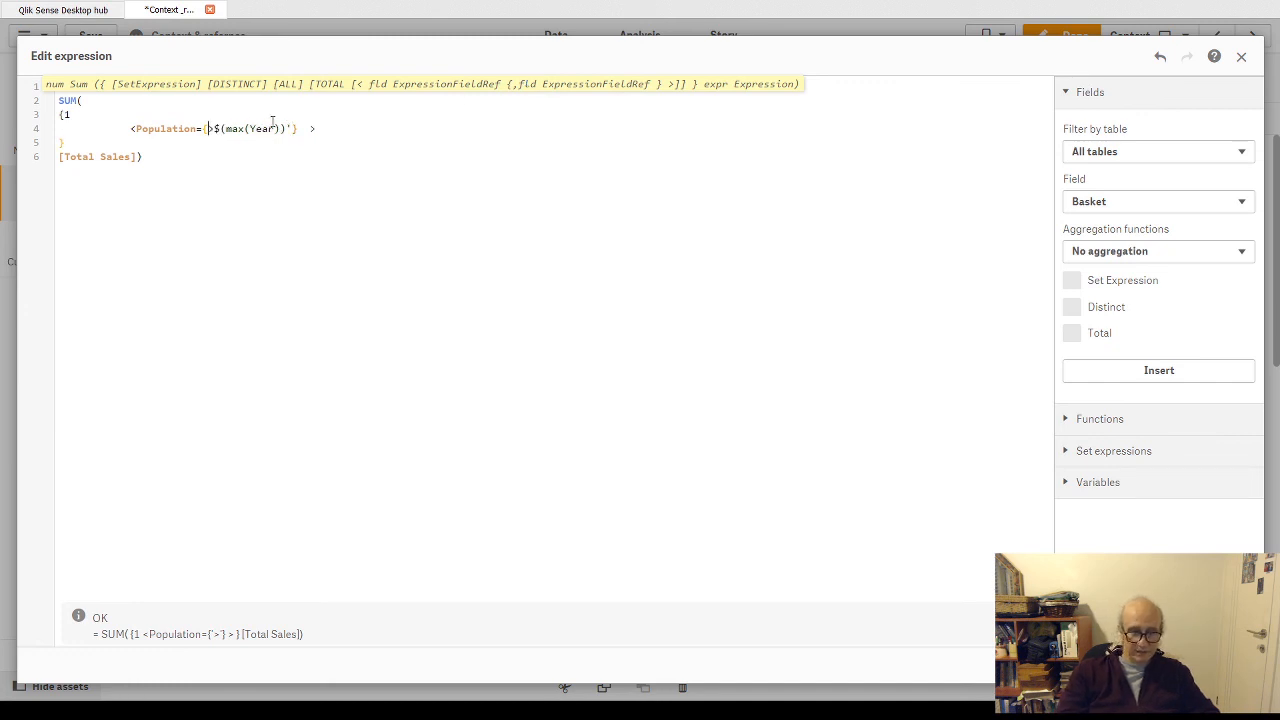
{"action": "key", "text": "ctrl+z"}
{"action": "key", "text": "ctrl+z"}
{"action": "key", "text": "ctrl+z"}
{"action": "key", "text": "ctrl+z"}
{"action": "key", "text": "ctrl+z"}
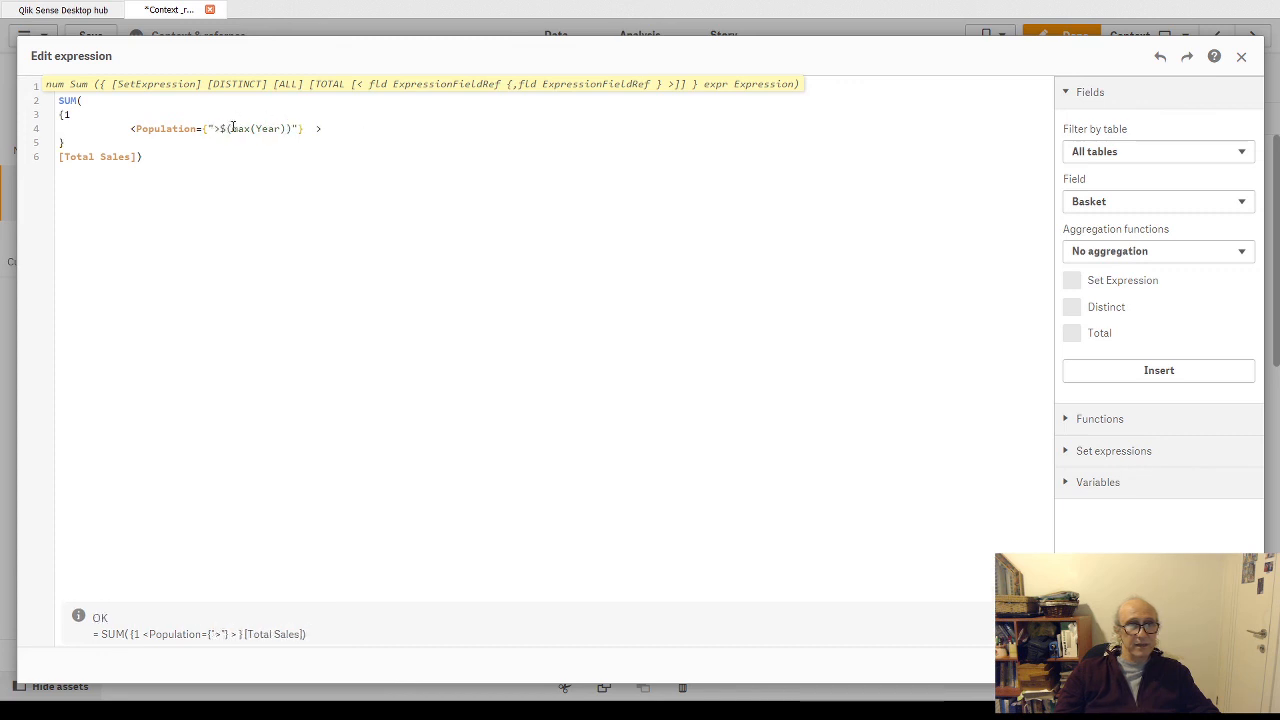
- Insert an equals sign before max(Year) in the dollar expansion and add spaces around the expansion inside the quotes
{"action": "type", "text": "="}
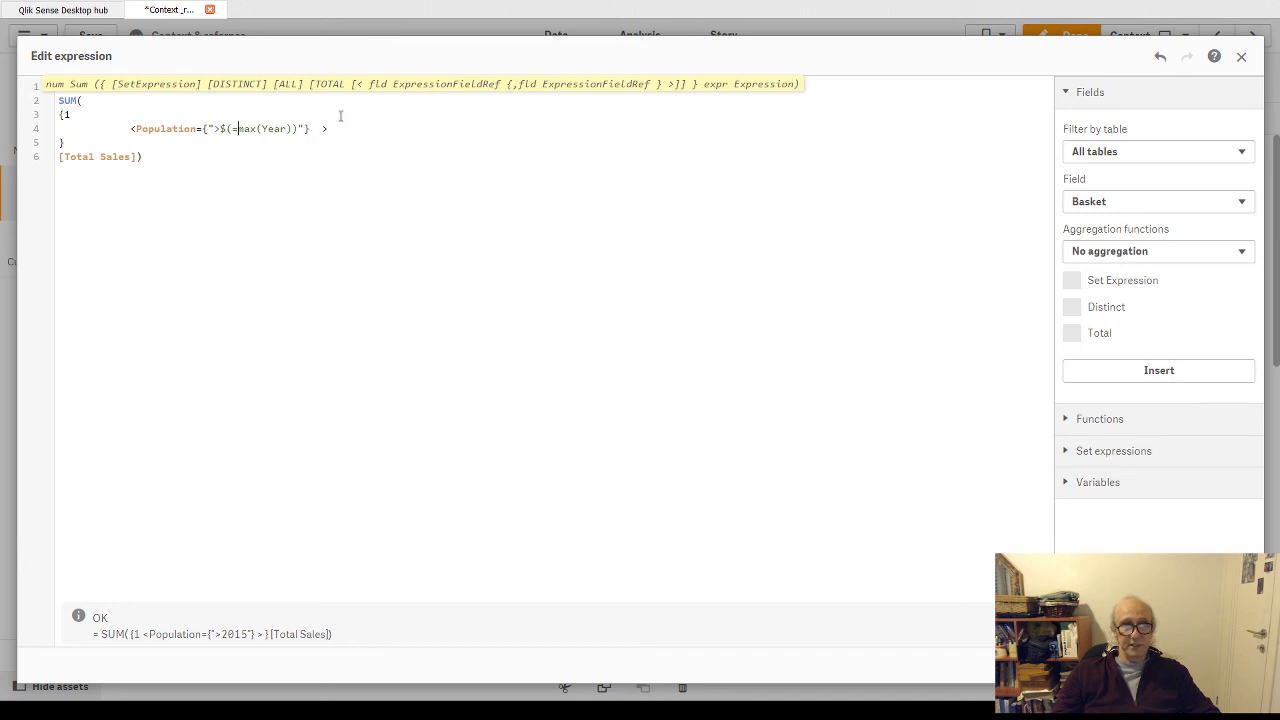
{"action": "left_click", "coordinate": [209, 128]}
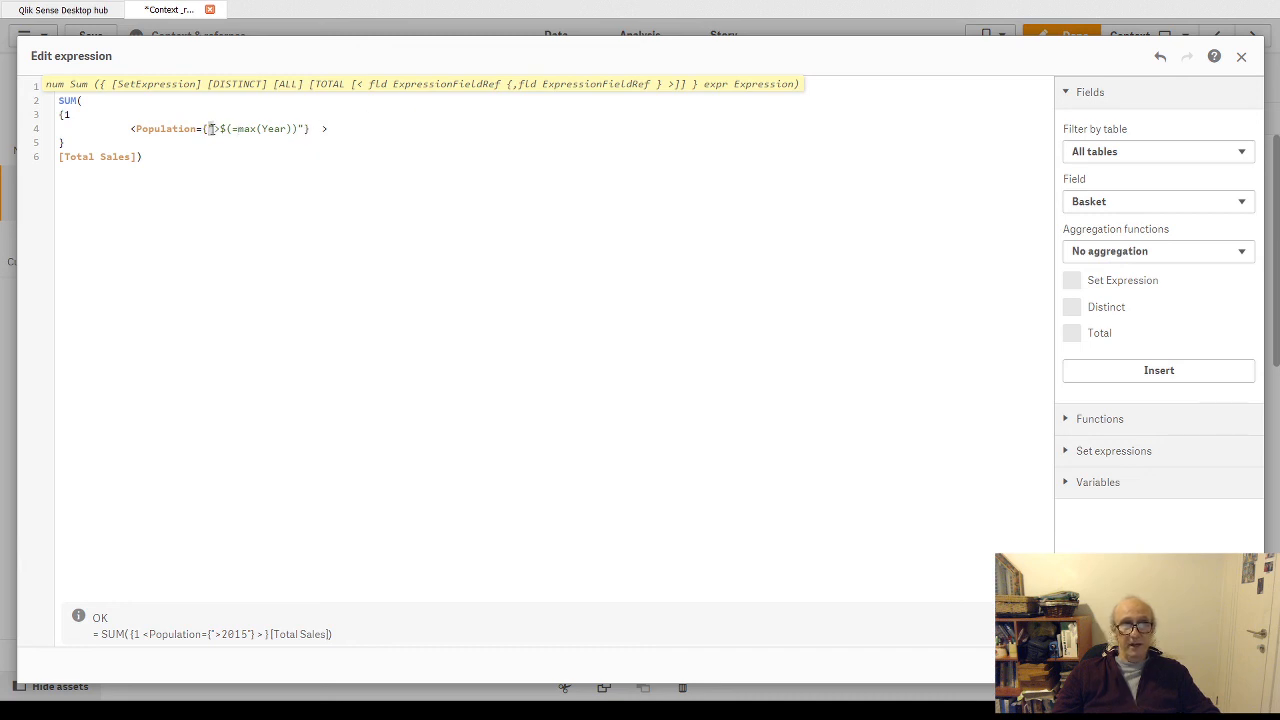
{"action": "left_click", "coordinate": [300, 128]}
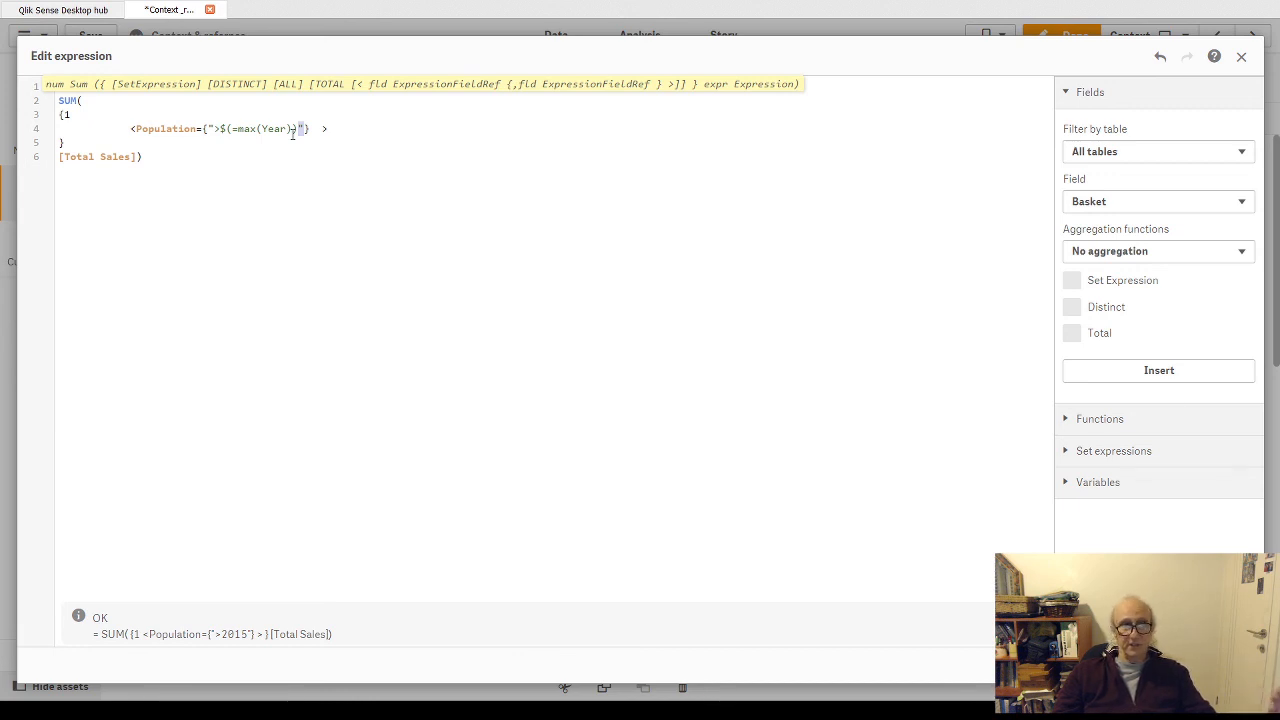
{"action": "left_click", "coordinate": [222, 129]}
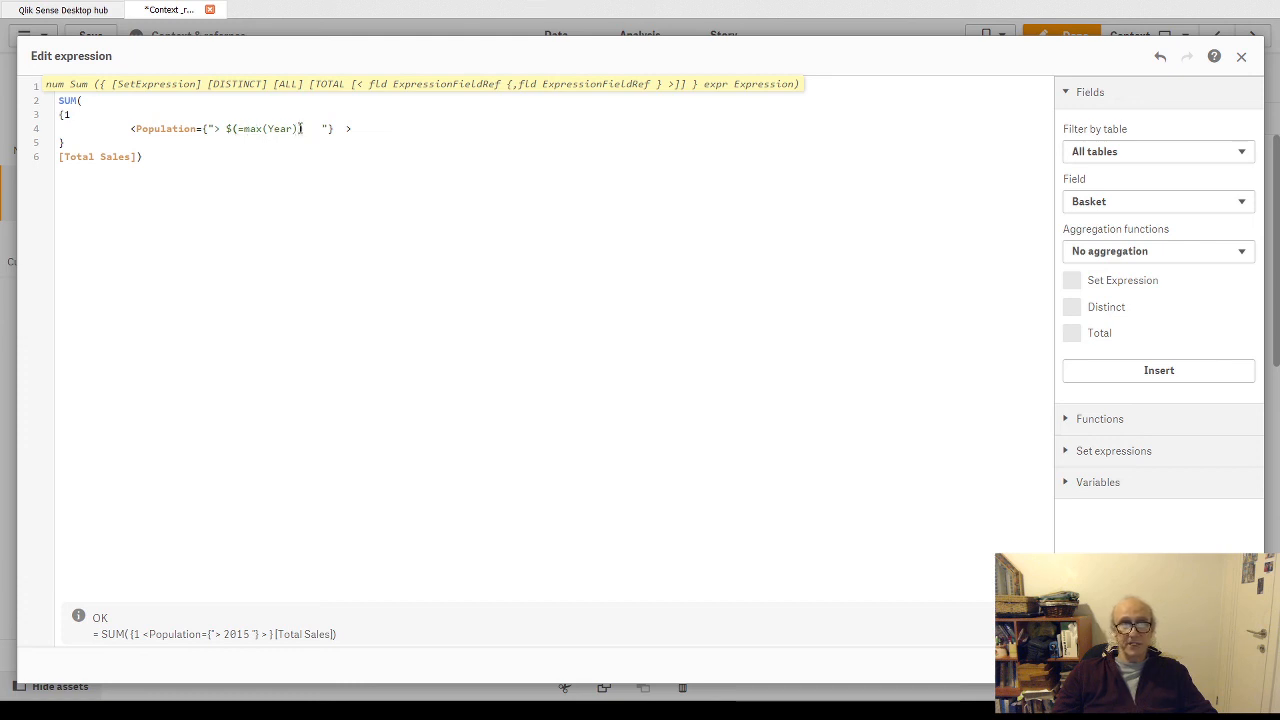
- Examine the =max(Year) calculation and the dollar expansion enclosing it in the Population condition
{"action": "left_click_drag", "start_coordinate": [298, 128], "coordinate": [241, 128]}
{"action": "key", "text": "ctrl+c"}
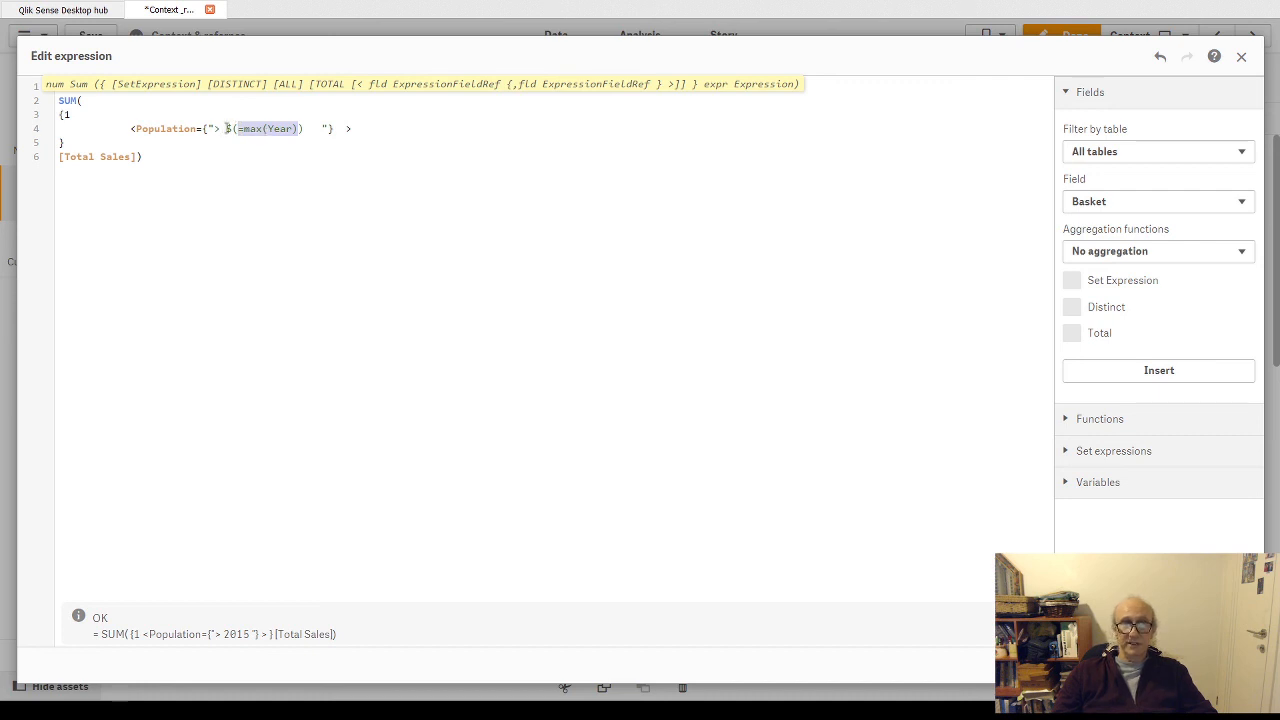
{"action": "left_click_drag", "start_coordinate": [227, 128], "coordinate": [302, 128]}
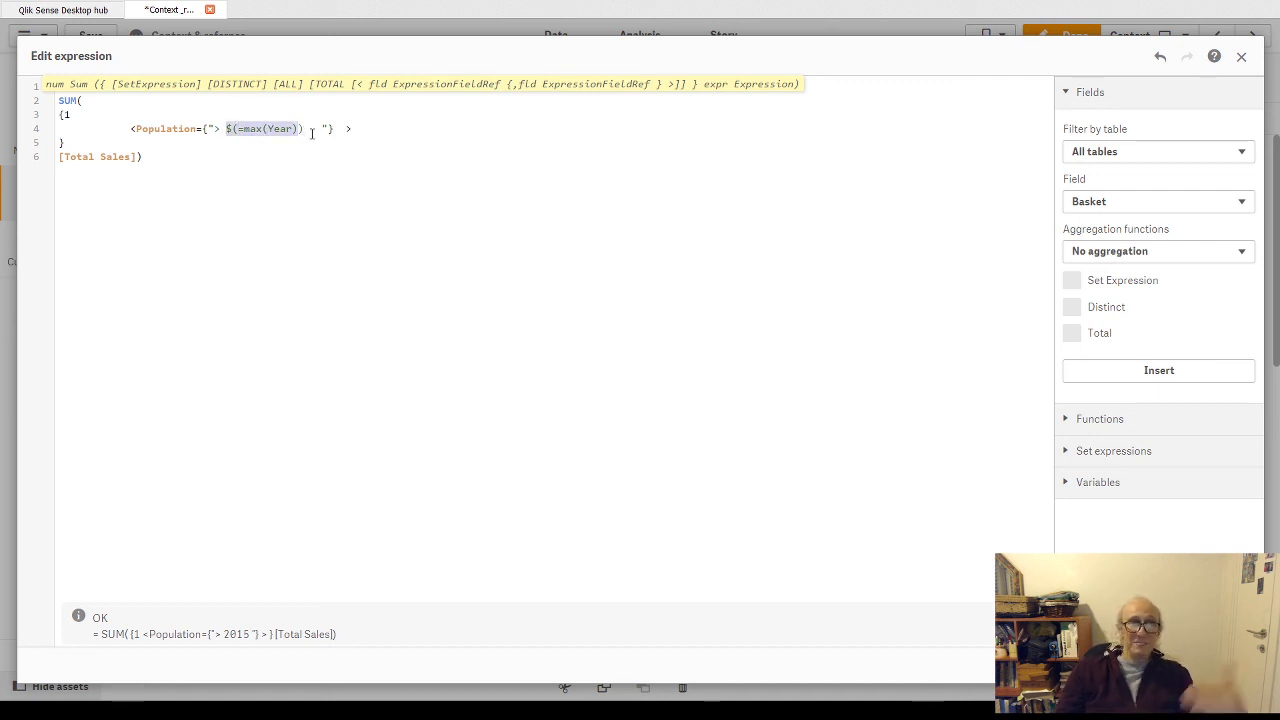
{"action": "left_click", "coordinate": [272, 128]}
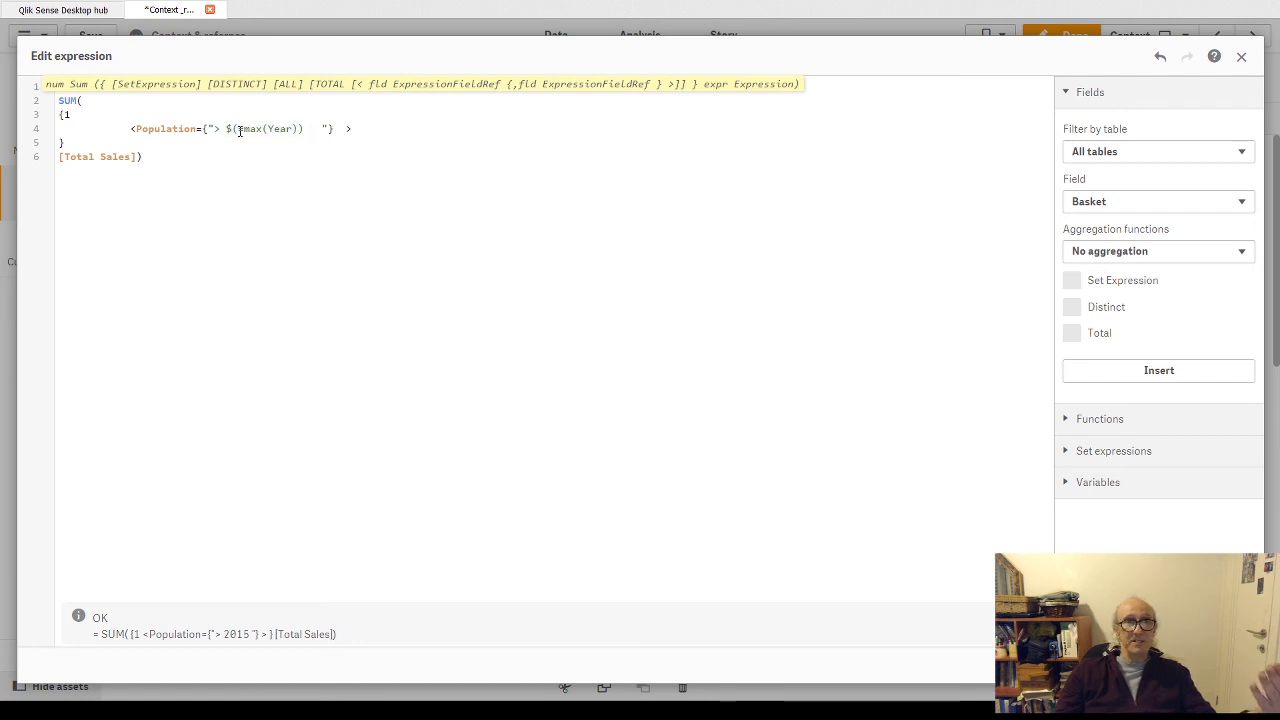
{"action": "left_click", "coordinate": [237, 128]}
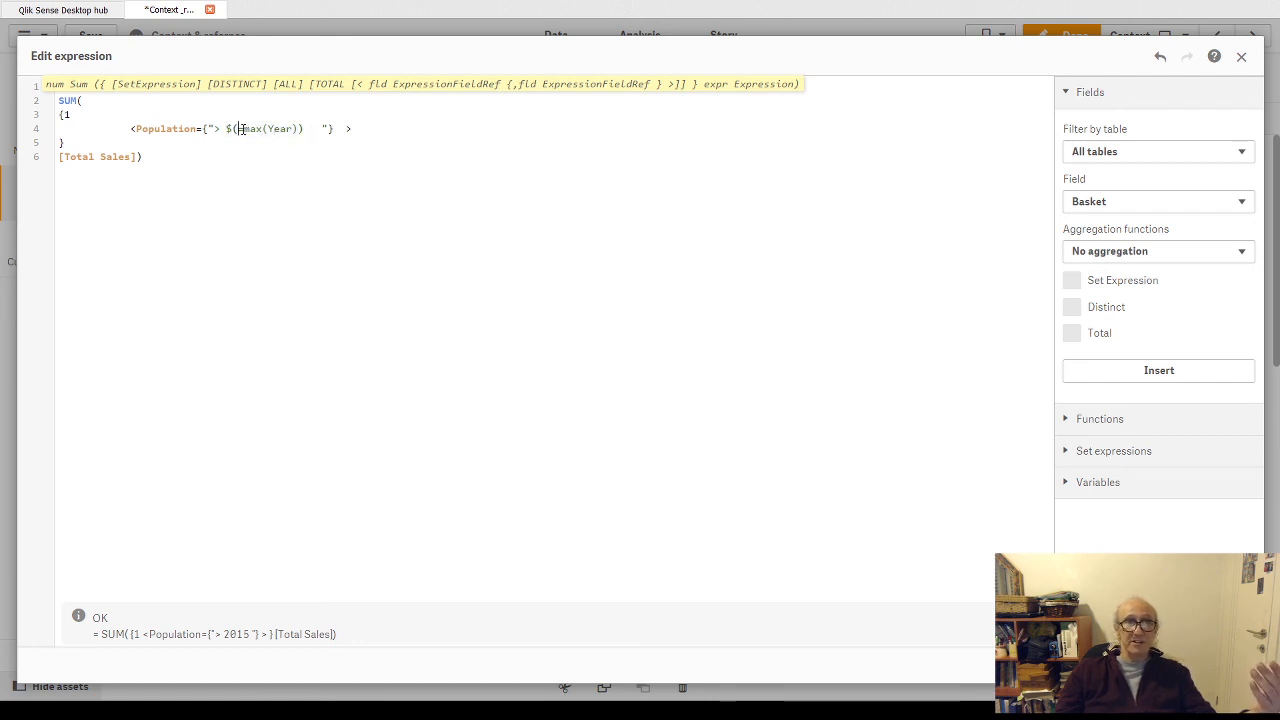
{"action": "left_click_drag", "start_coordinate": [248, 128], "coordinate": [303, 129]}
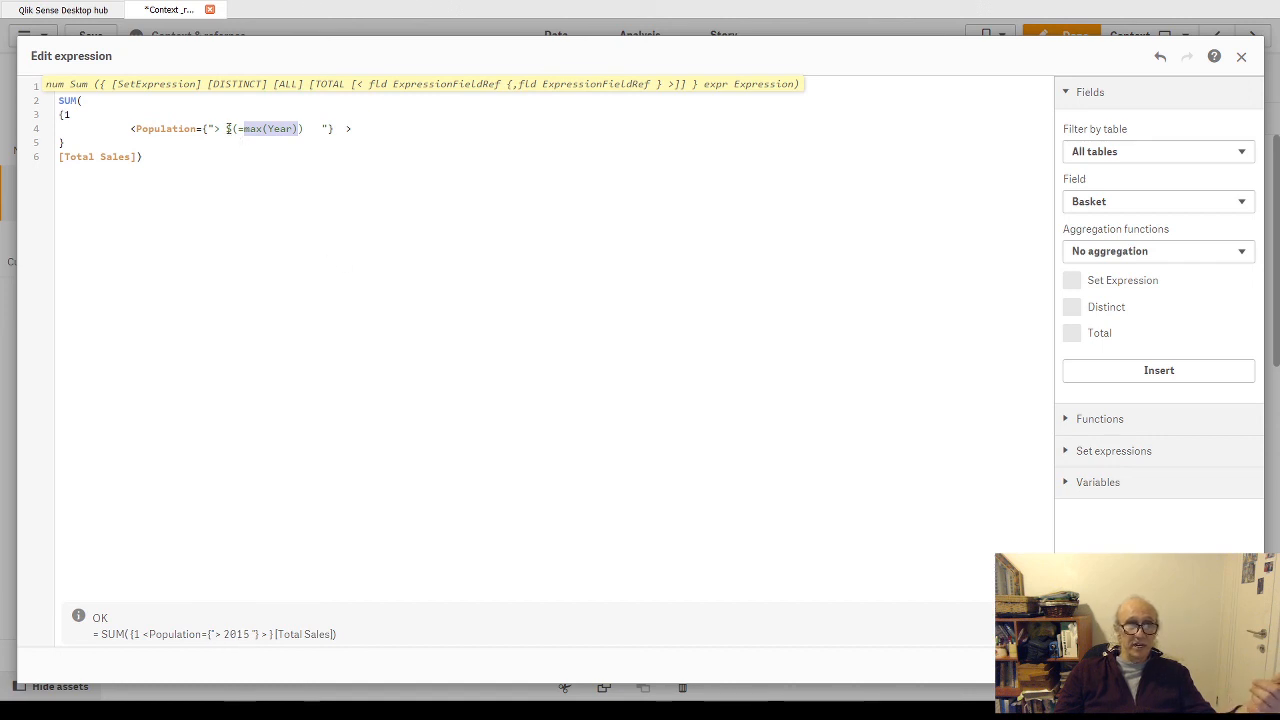
- Replace the dollar expansion in the Population condition with the literal value 2015
{"action": "left_click_drag", "start_coordinate": [238, 128], "coordinate": [295, 128]}
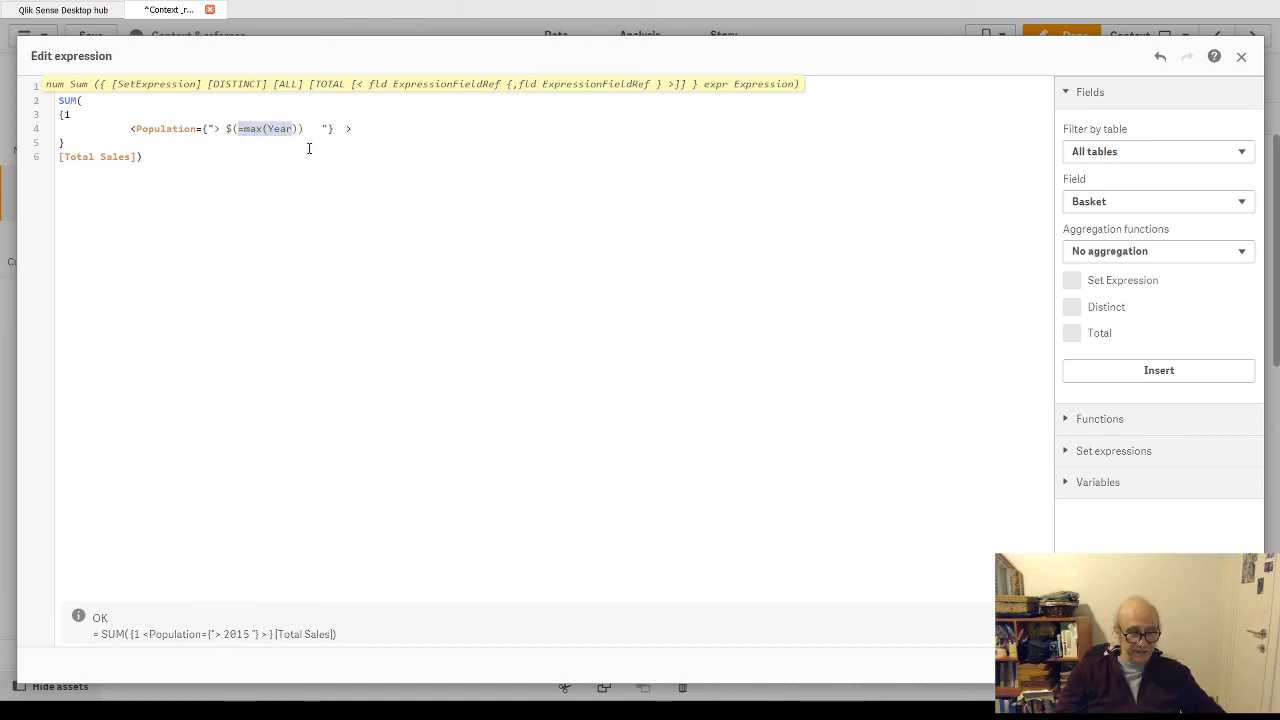
{"action": "key", "text": "BackSpace"}
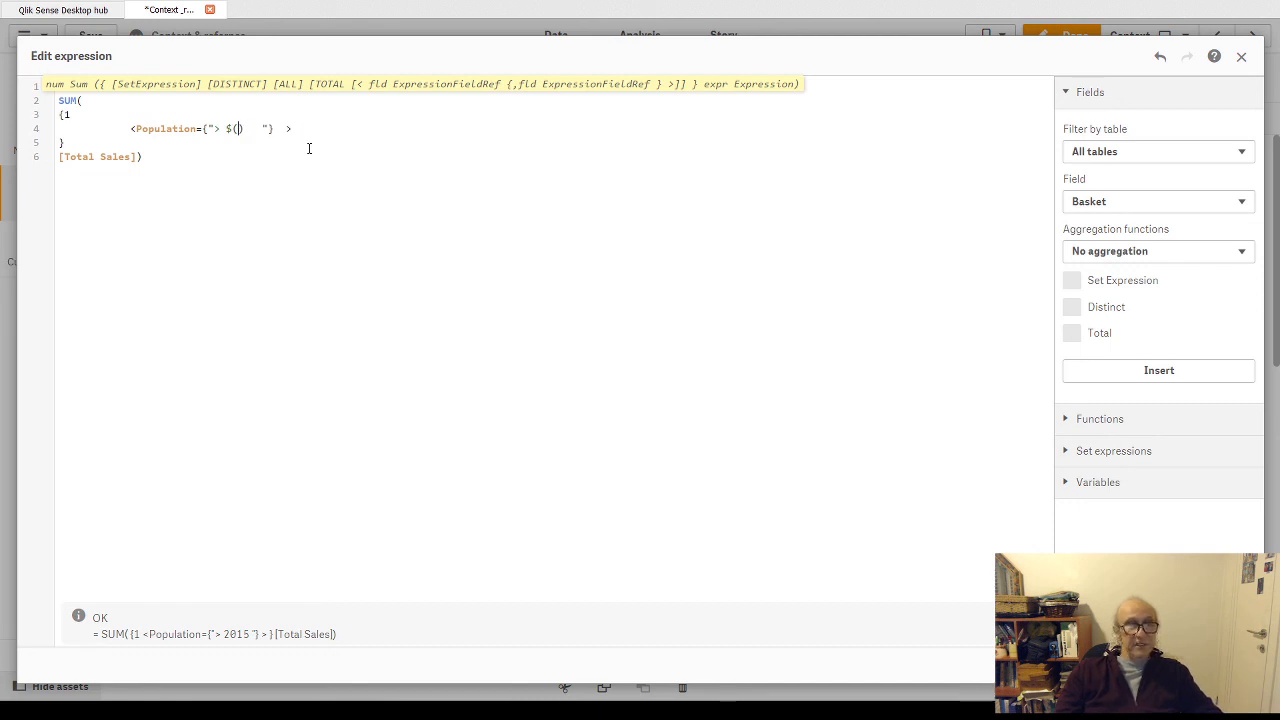
{"action": "type", "text": "2015"}
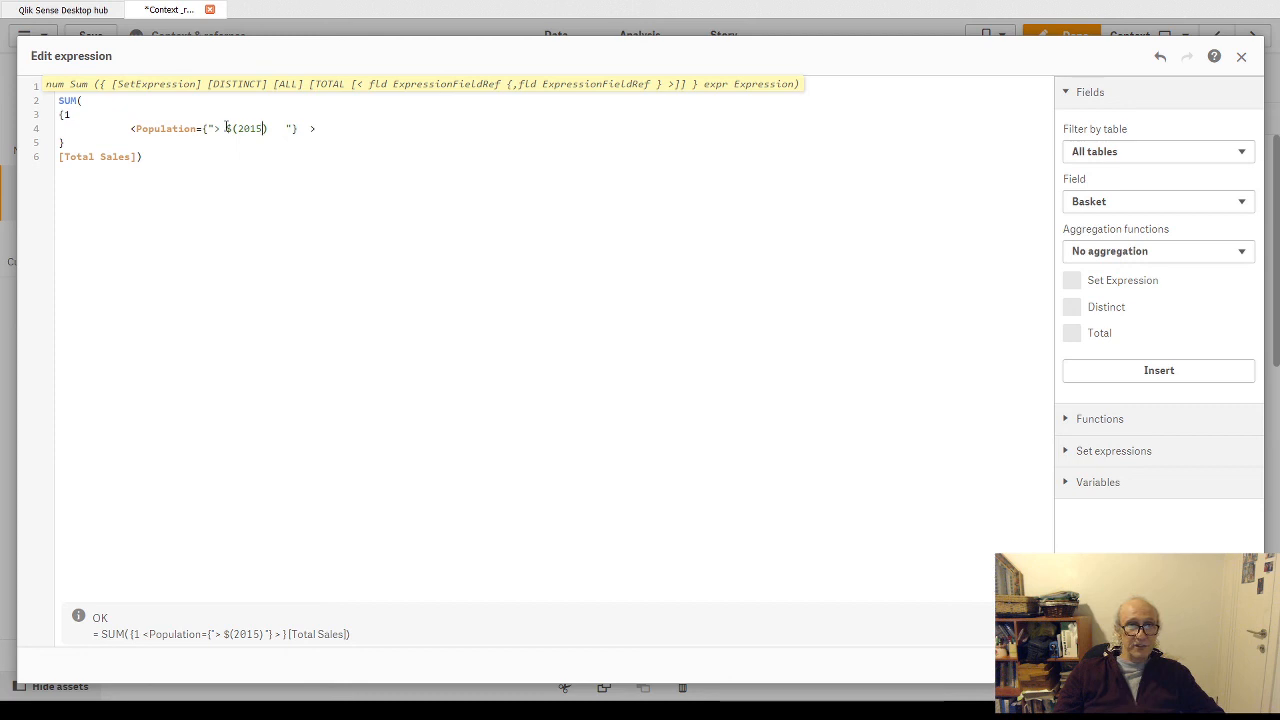
{"action": "key", "text": "BackSpace"}
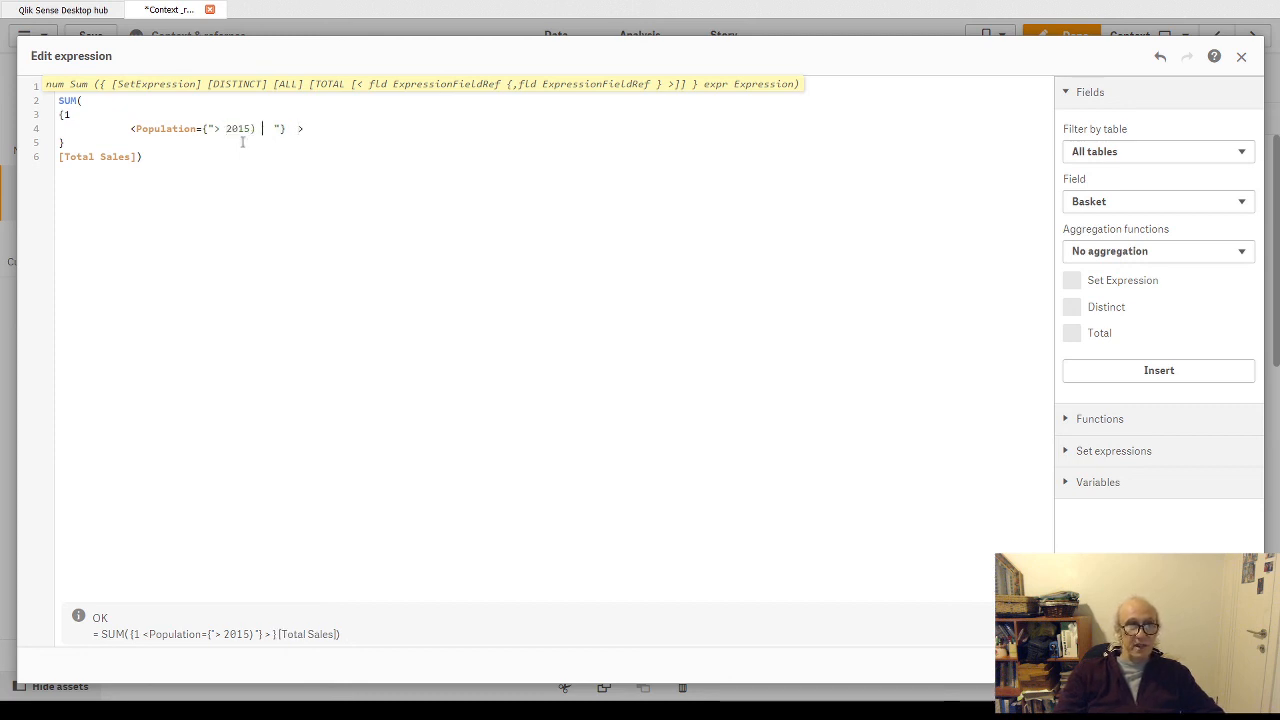
{"action": "key", "text": "BackSpace"}
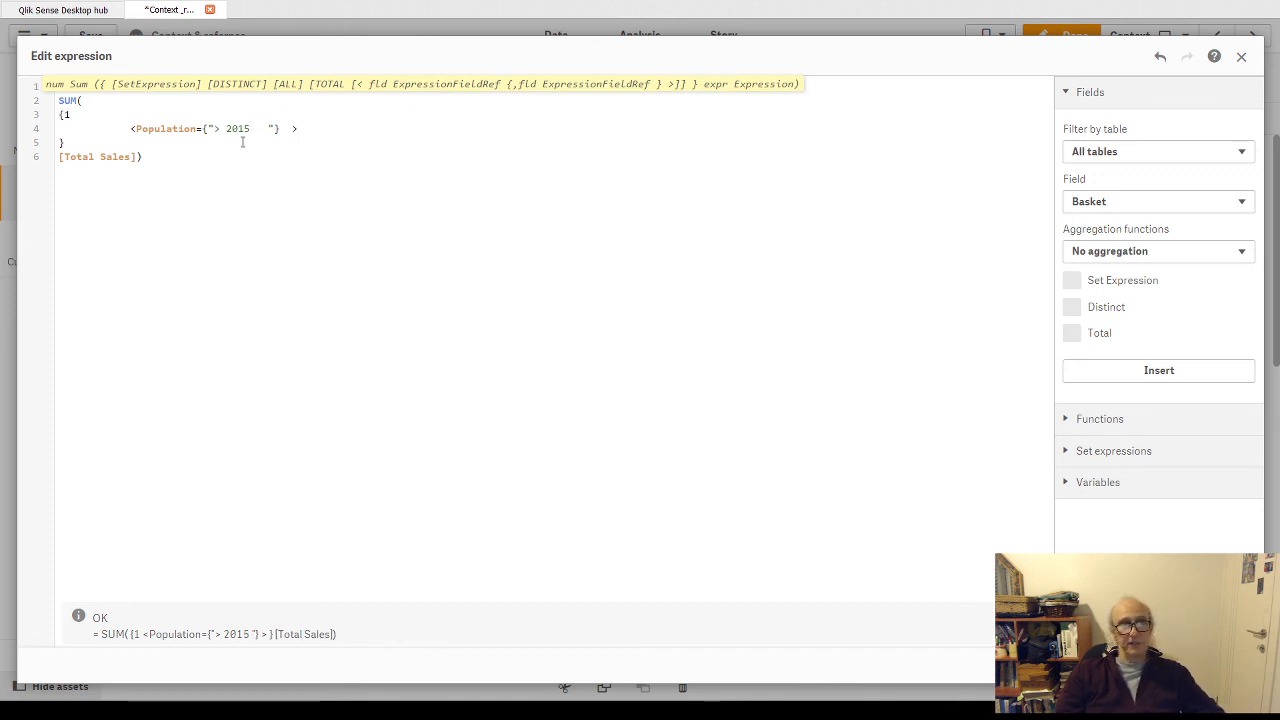
- Change the set modifier's field to Year with the condition "> $(=max(Year))" and apply the expression
{"action": "double_click", "coordinate": [166, 128]}
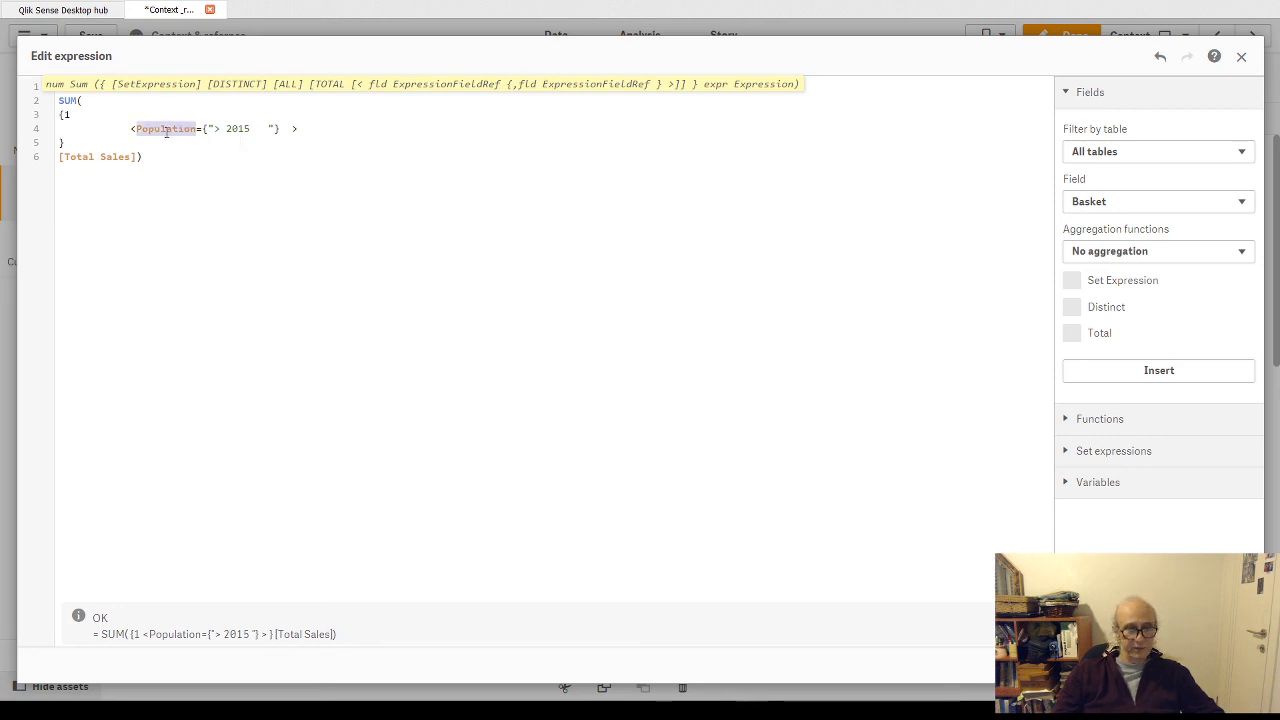
{"action": "type", "text": "Year"}
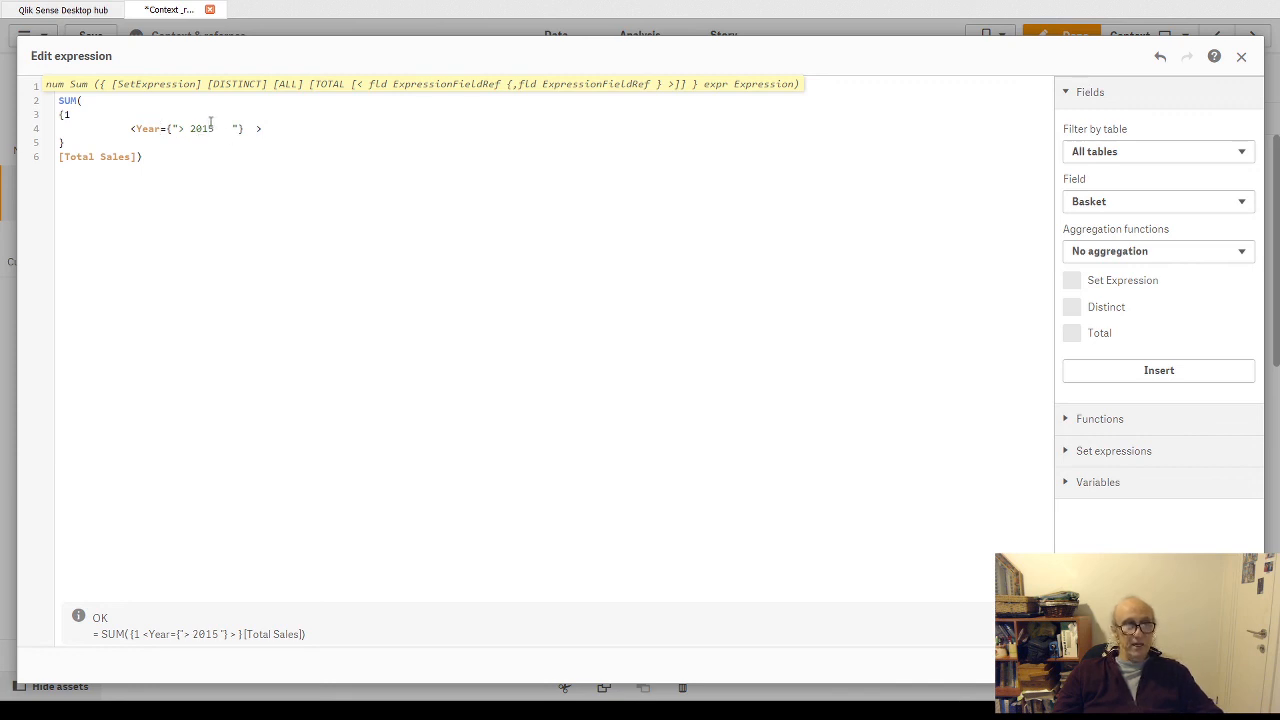
{"action": "double_click", "coordinate": [198, 128]}
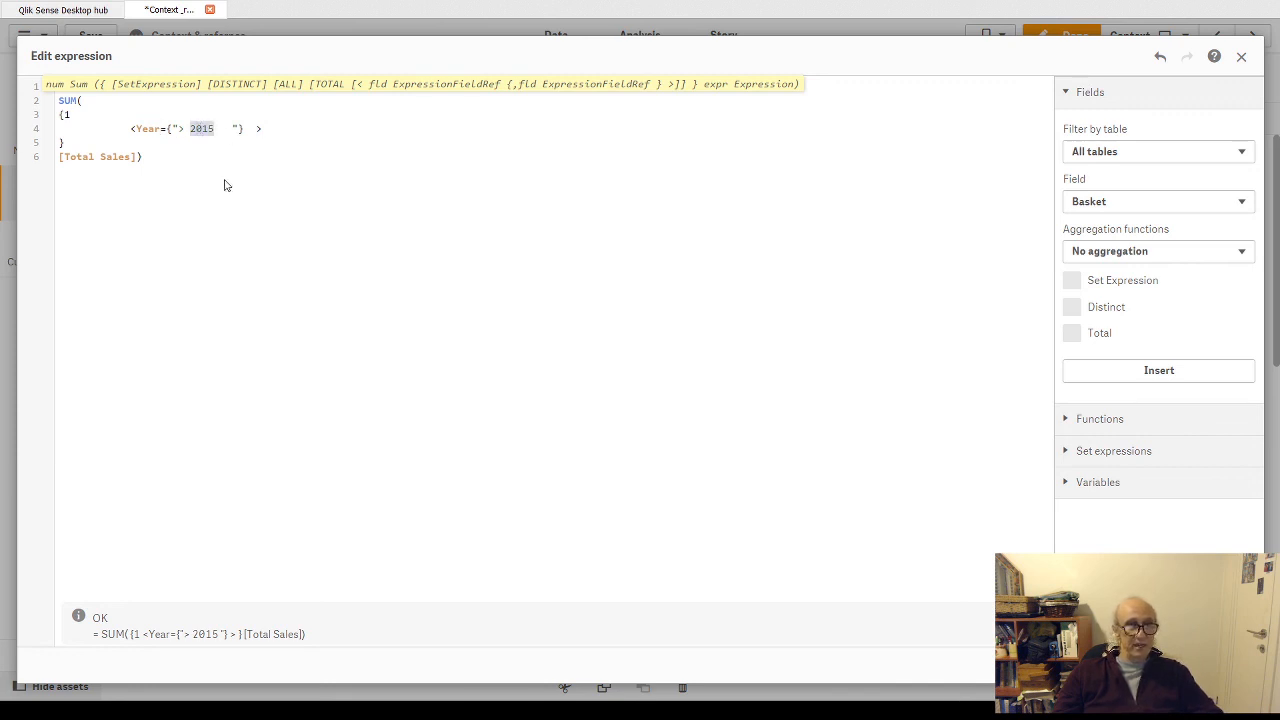
{"action": "key", "text": "ctrl+v"}
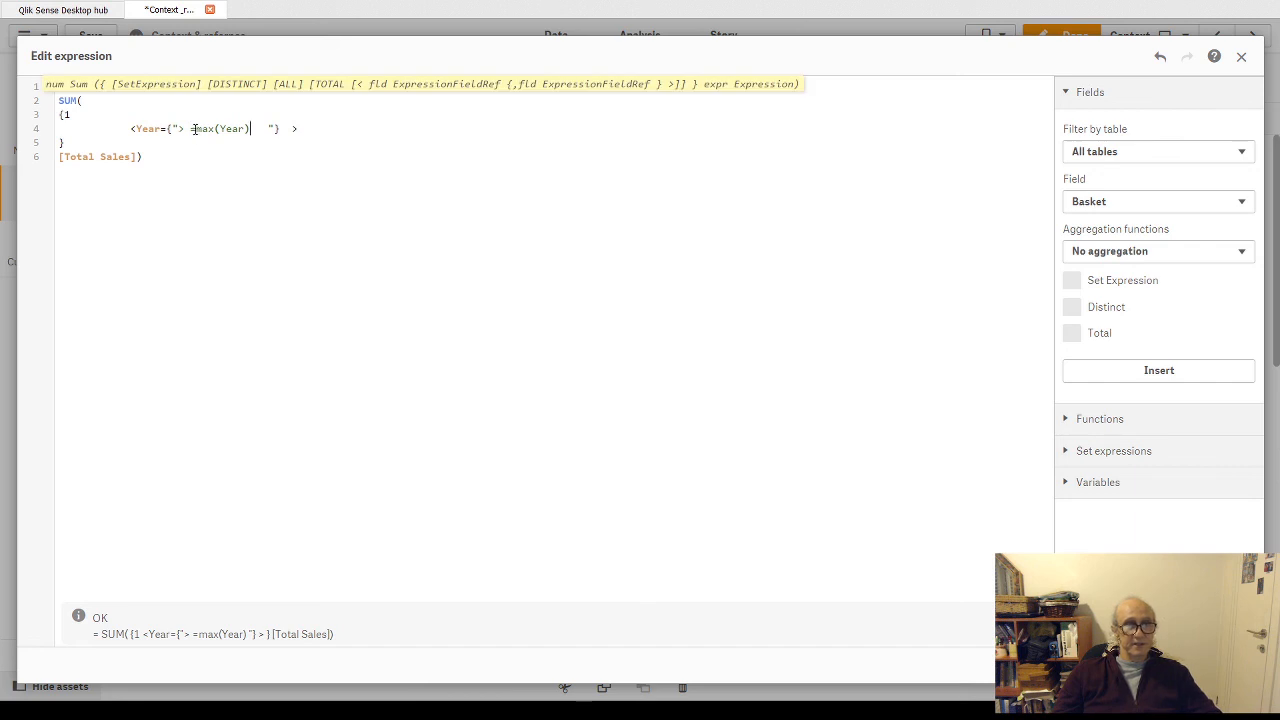
{"action": "left_click", "coordinate": [189, 128]}
{"action": "type", "text": "$("}
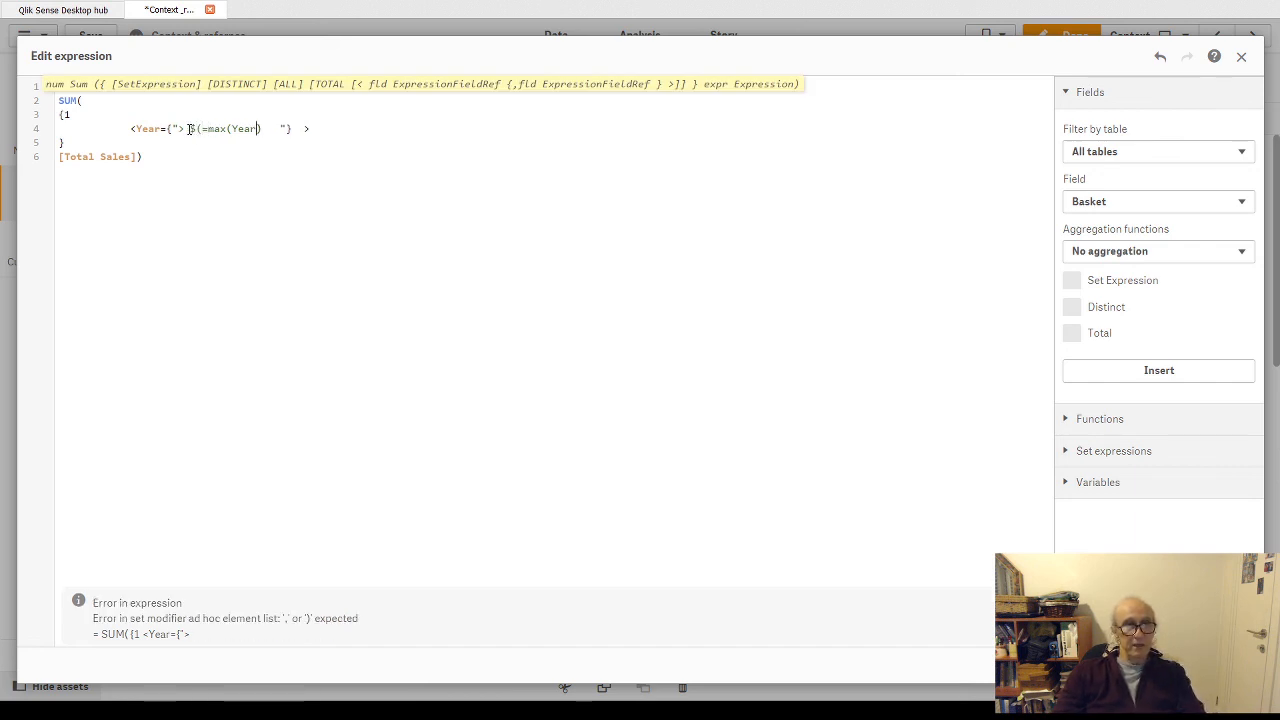
{"action": "type", "text": ")"}
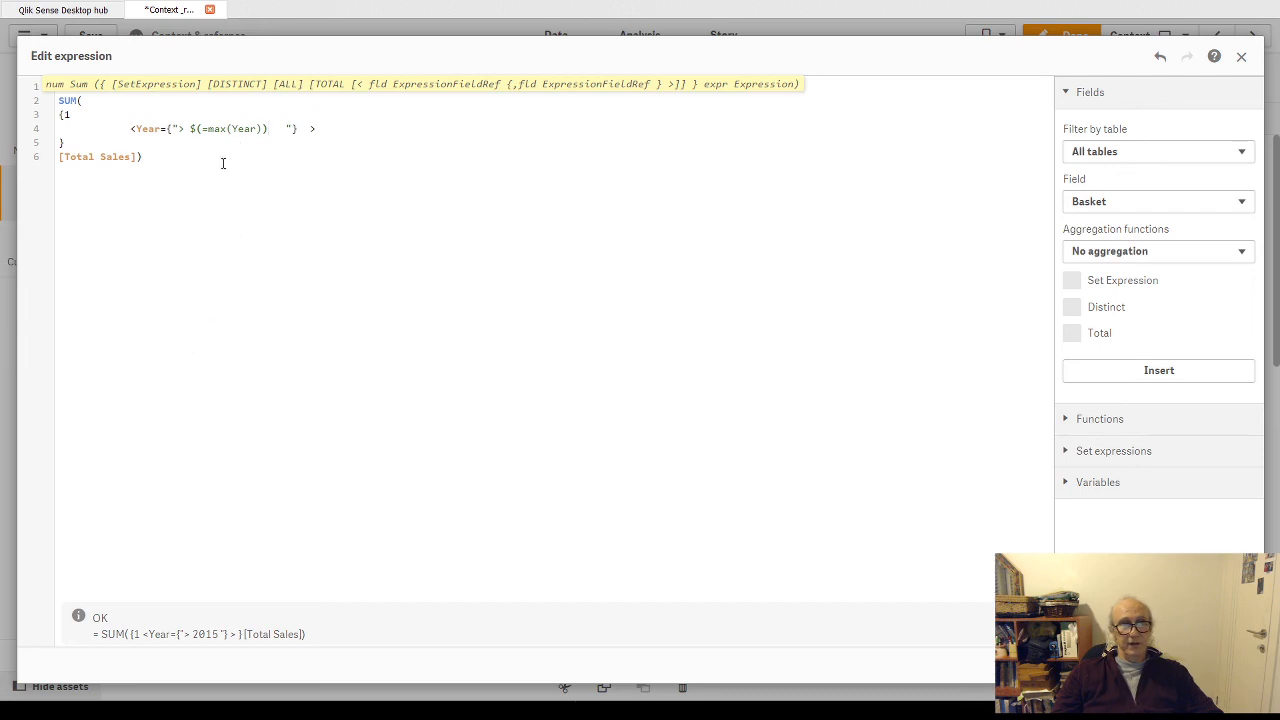
{"action": "key", "text": "ctrl+a"}
{"action": "key", "text": "ctrl+c"}
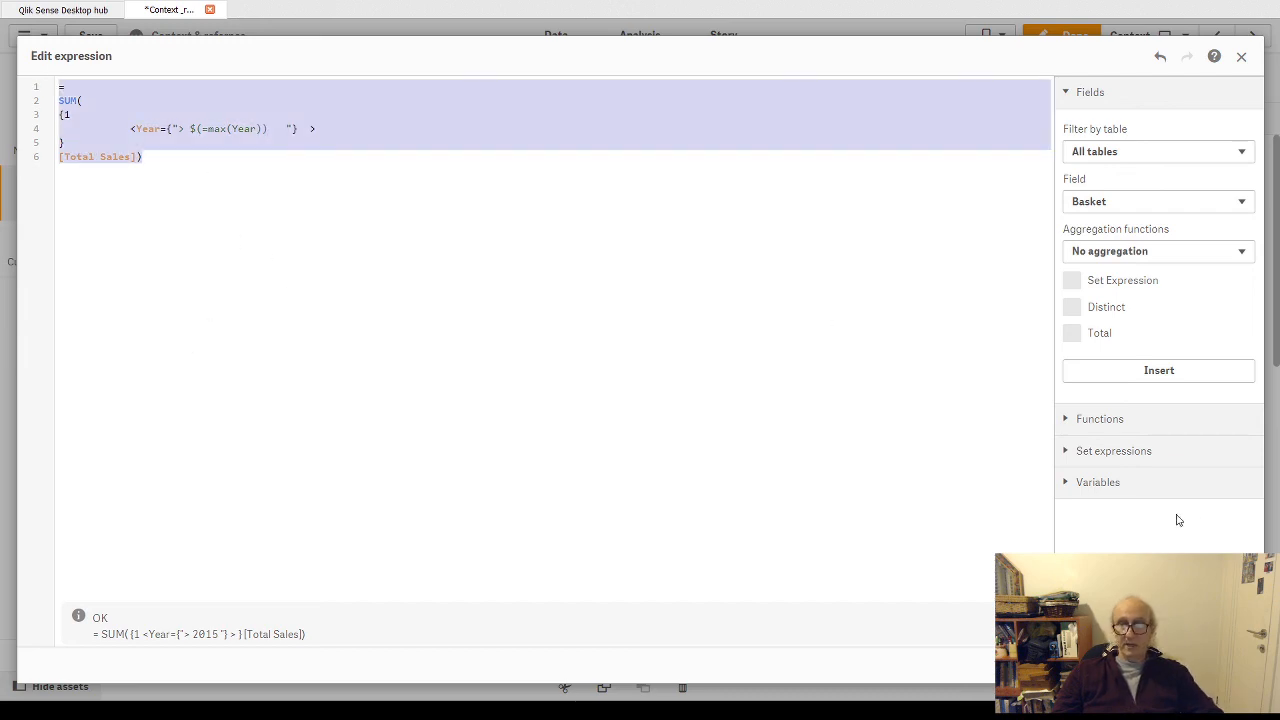
{"action": "left_click", "coordinate": [1228, 665]}
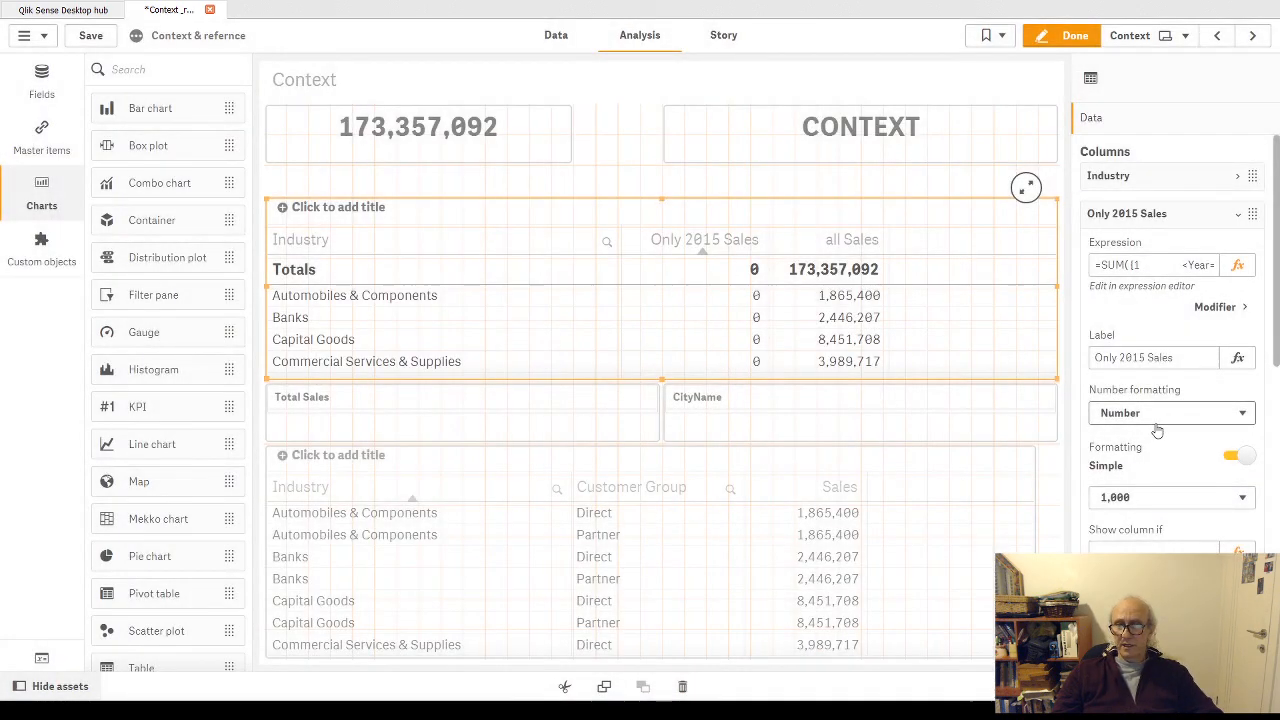
- Relabel the Only 2015 Sales column as "Only Max year sales" and collapse its settings
{"action": "double_click", "coordinate": [1125, 355]}
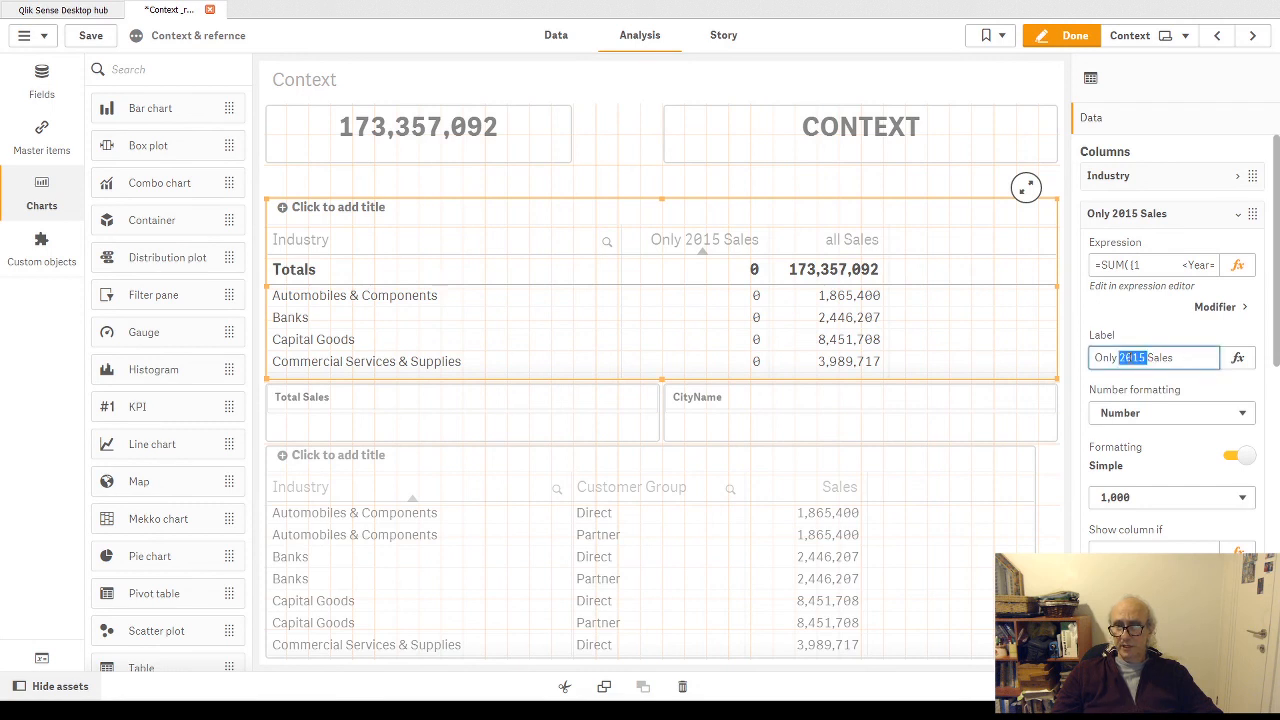
{"action": "left_click", "coordinate": [1182, 357]}
{"action": "key", "text": "ctrl+a"}
{"action": "type", "text": "O"}
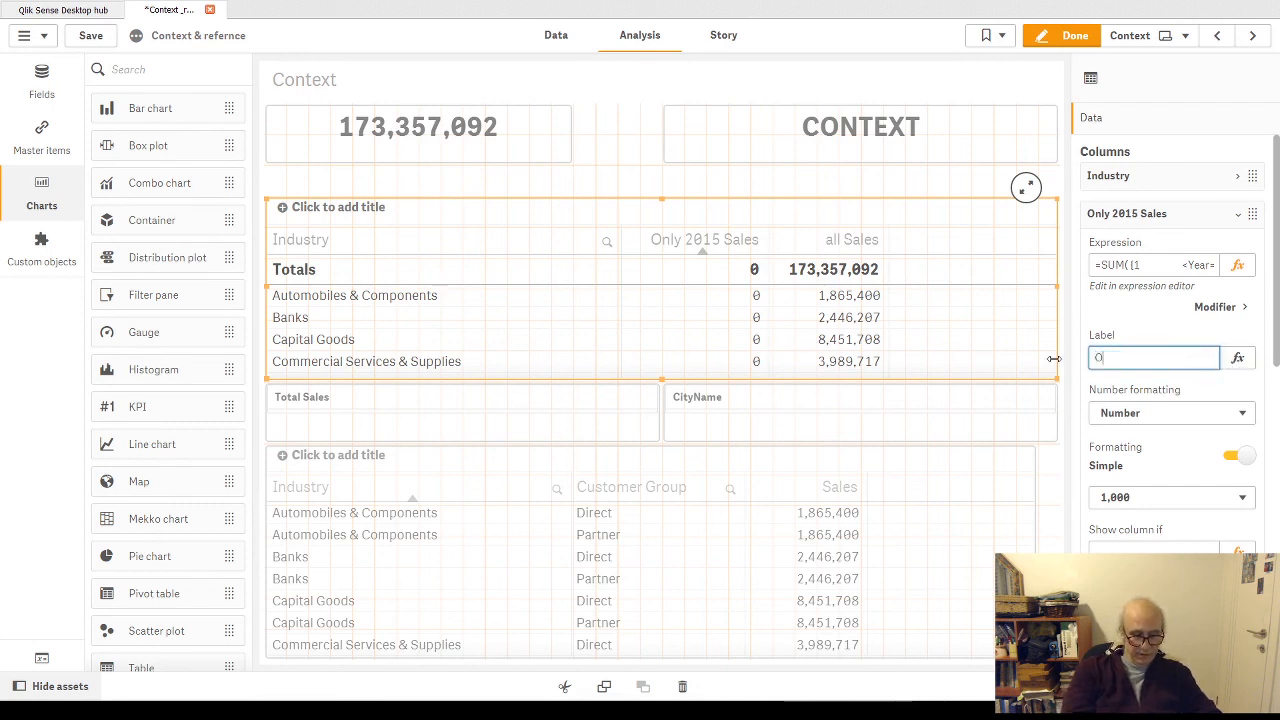
{"action": "type", "text": "nly Max ye"}
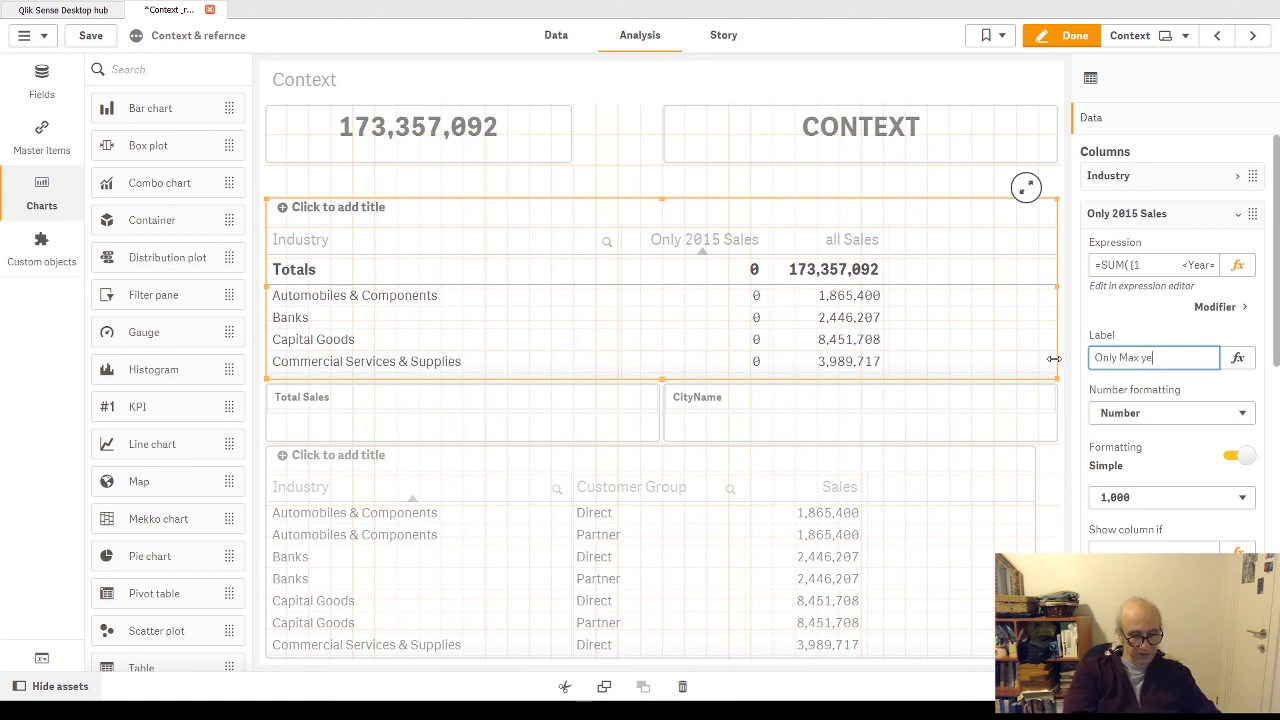
{"action": "type", "text": "ar sales"}
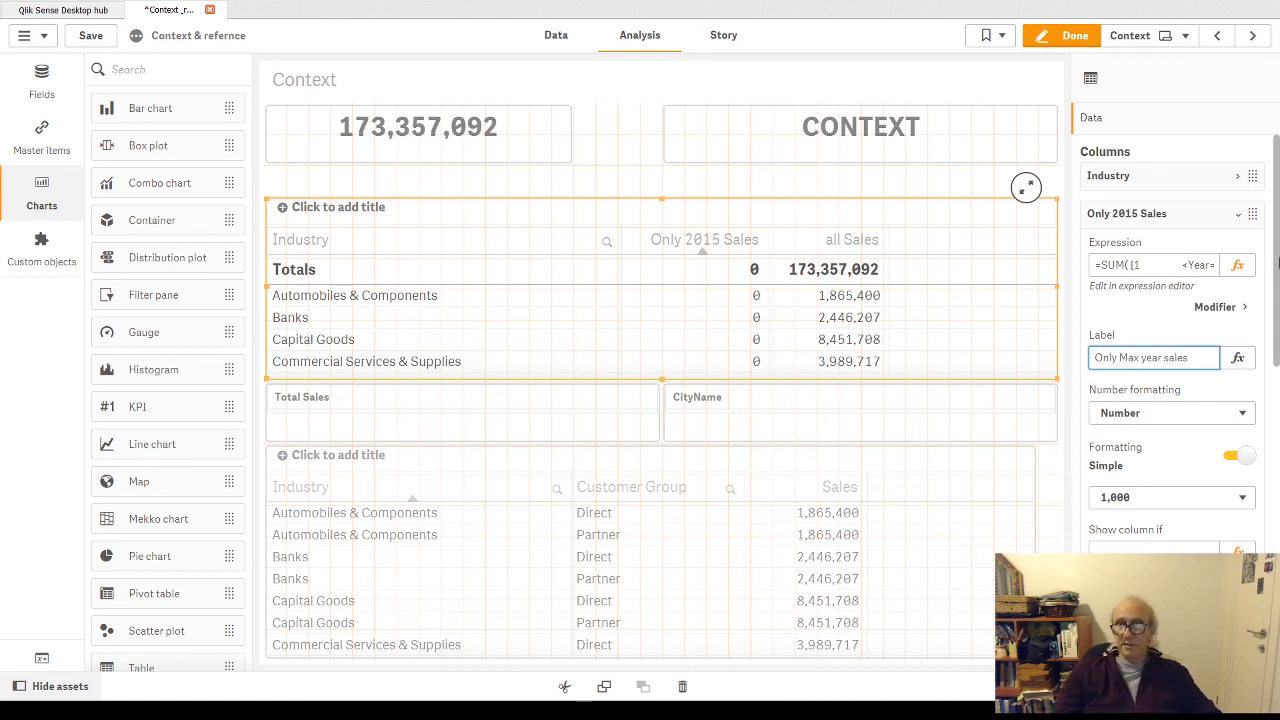
{"action": "left_click", "coordinate": [1236, 219]}
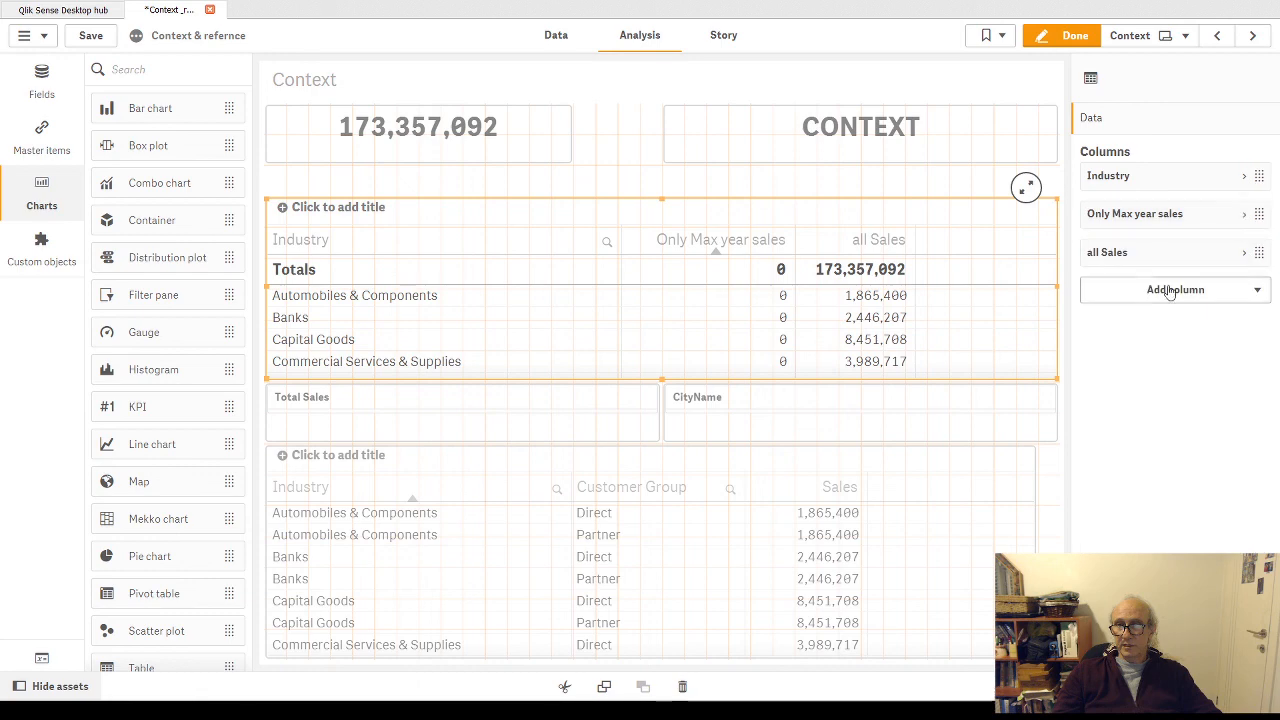
- Replace the all Sales column's expression with the copied max-year expression, set its Year condition to "> $(=max(Year)-1)", and apply it
{"action": "left_click", "coordinate": [1176, 292]}
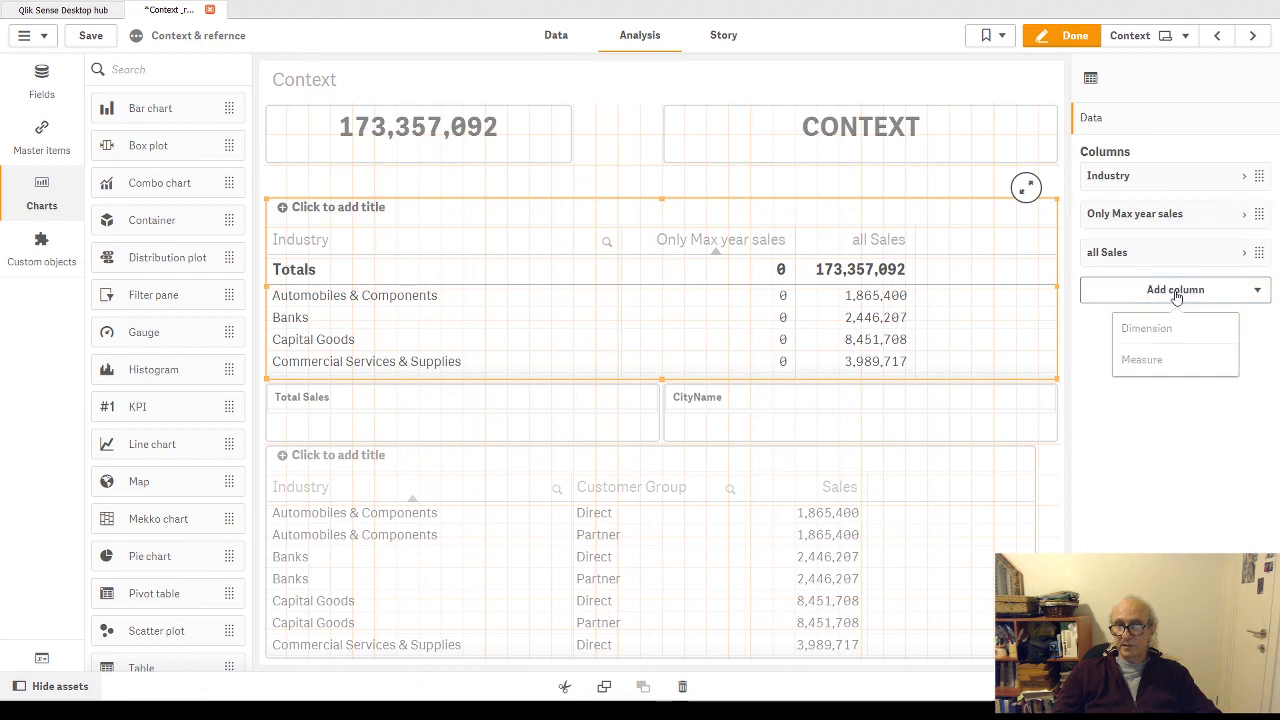
{"action": "left_click", "coordinate": [1249, 252]}
{"action": "left_click", "coordinate": [1237, 303]}
{"action": "key", "text": "ctrl+a"}
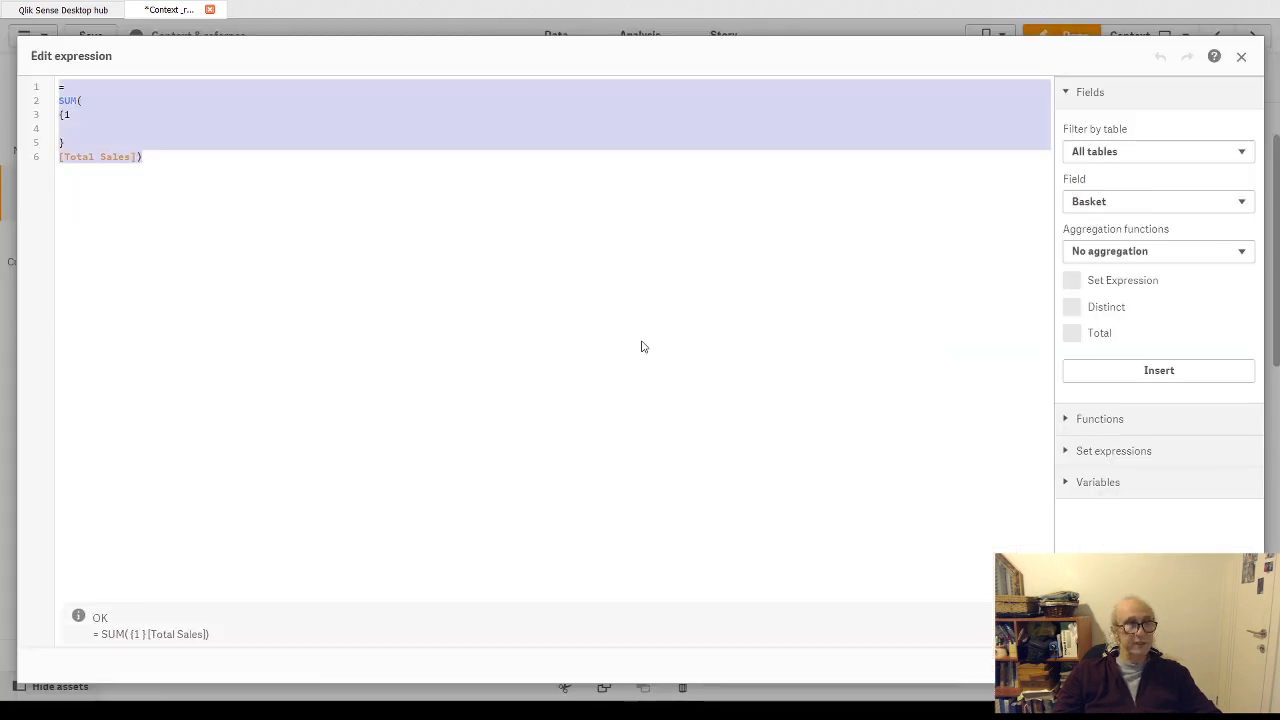
{"action": "key", "text": "ctrl+v"}
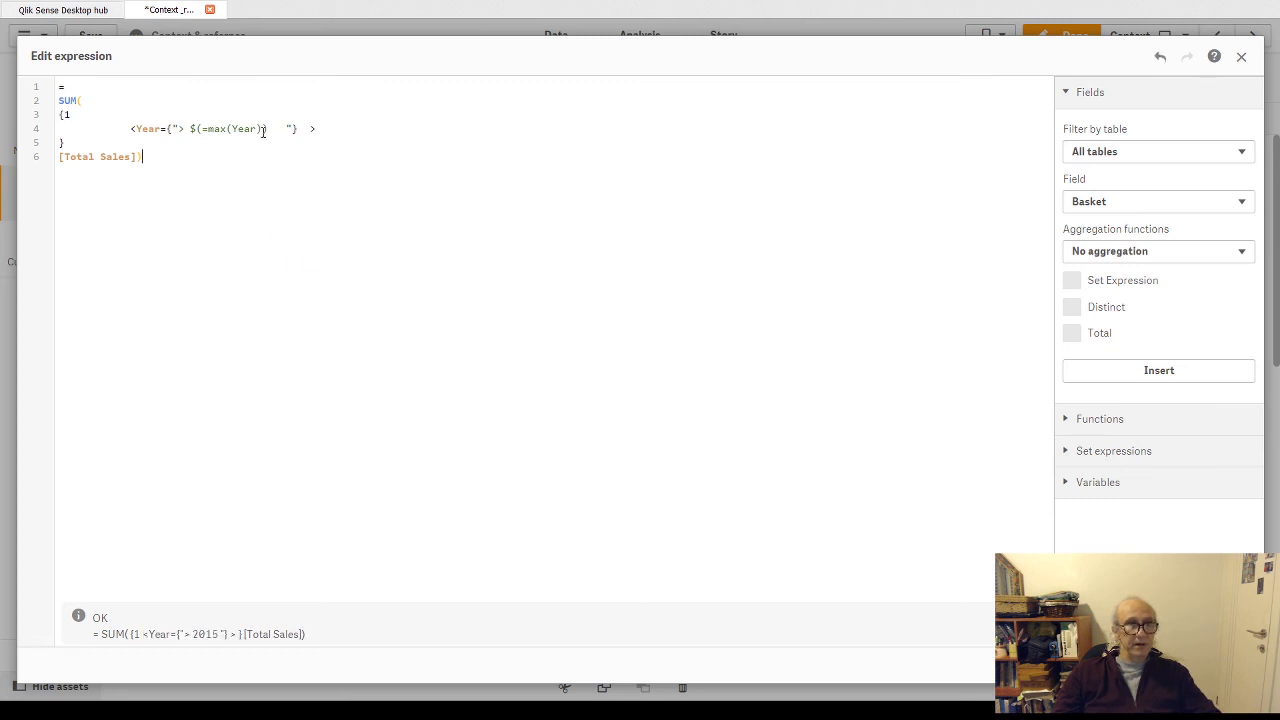
{"action": "type", "text": "-1"}
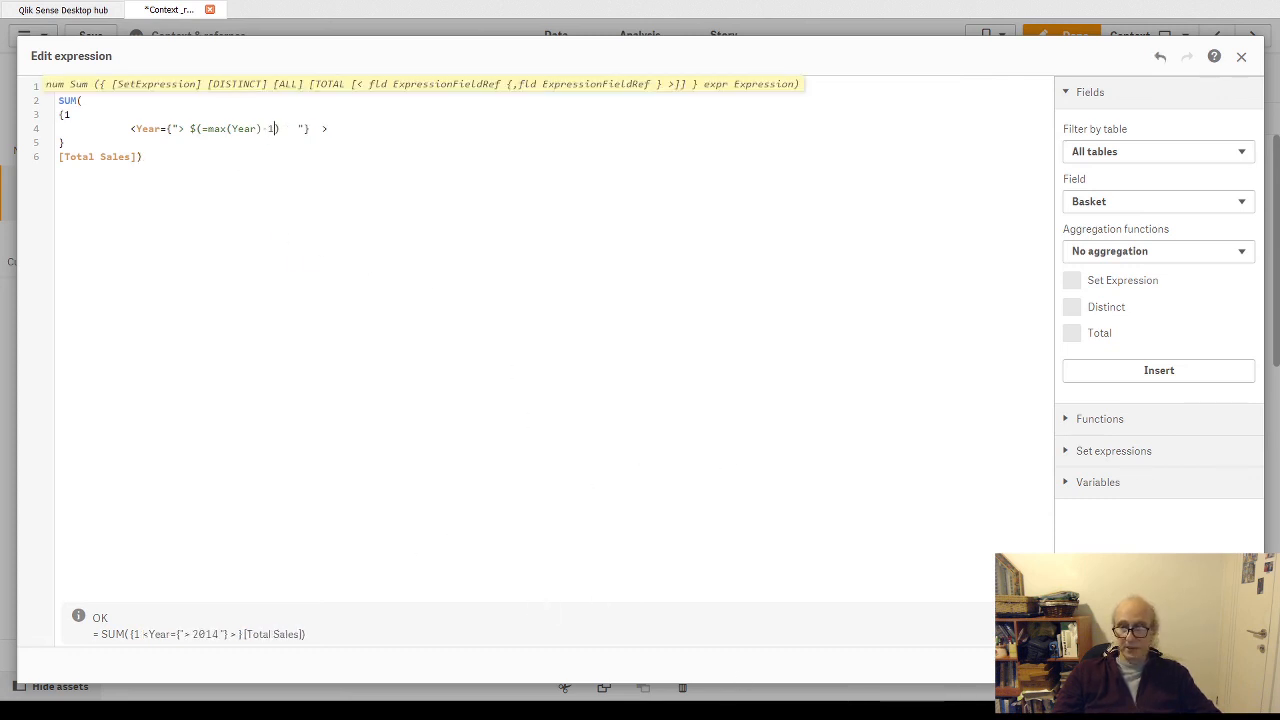
{"action": "left_click", "coordinate": [1226, 665]}
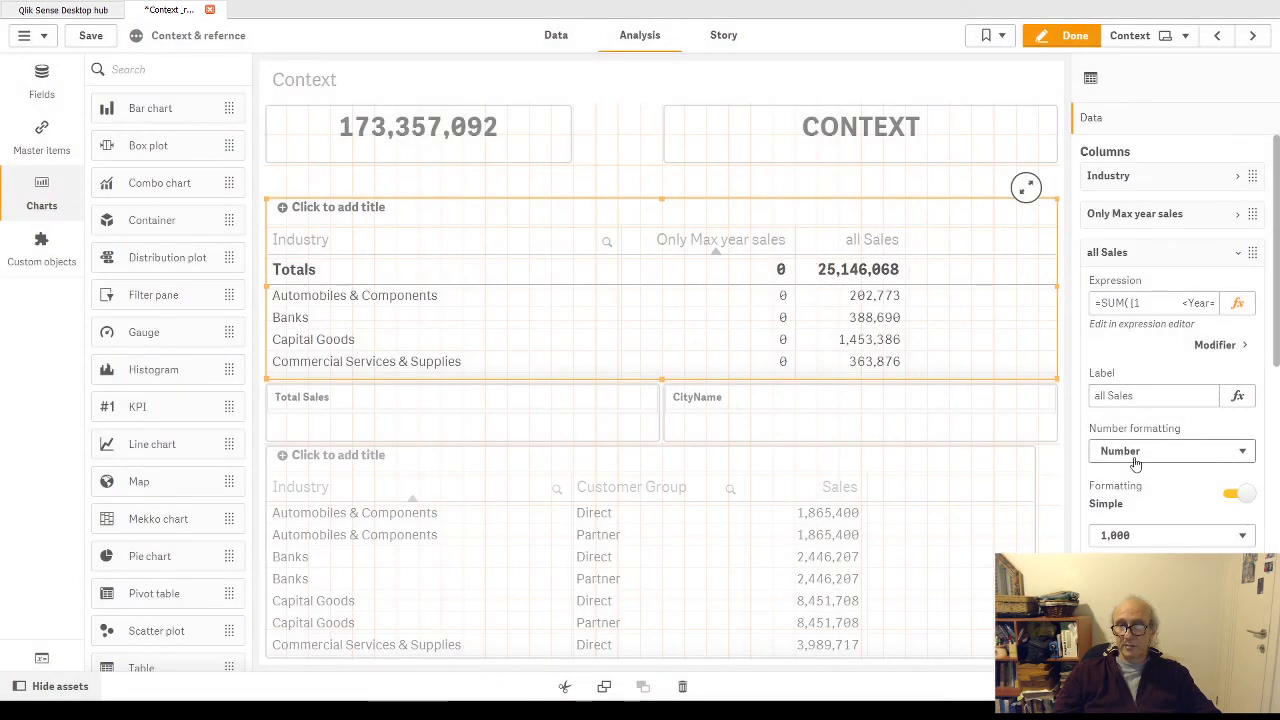
- Relabel the all Sales column as "Previous Year Sales"
{"action": "left_click", "coordinate": [1147, 396]}
{"action": "triple_click", "coordinate": [1147, 396]}
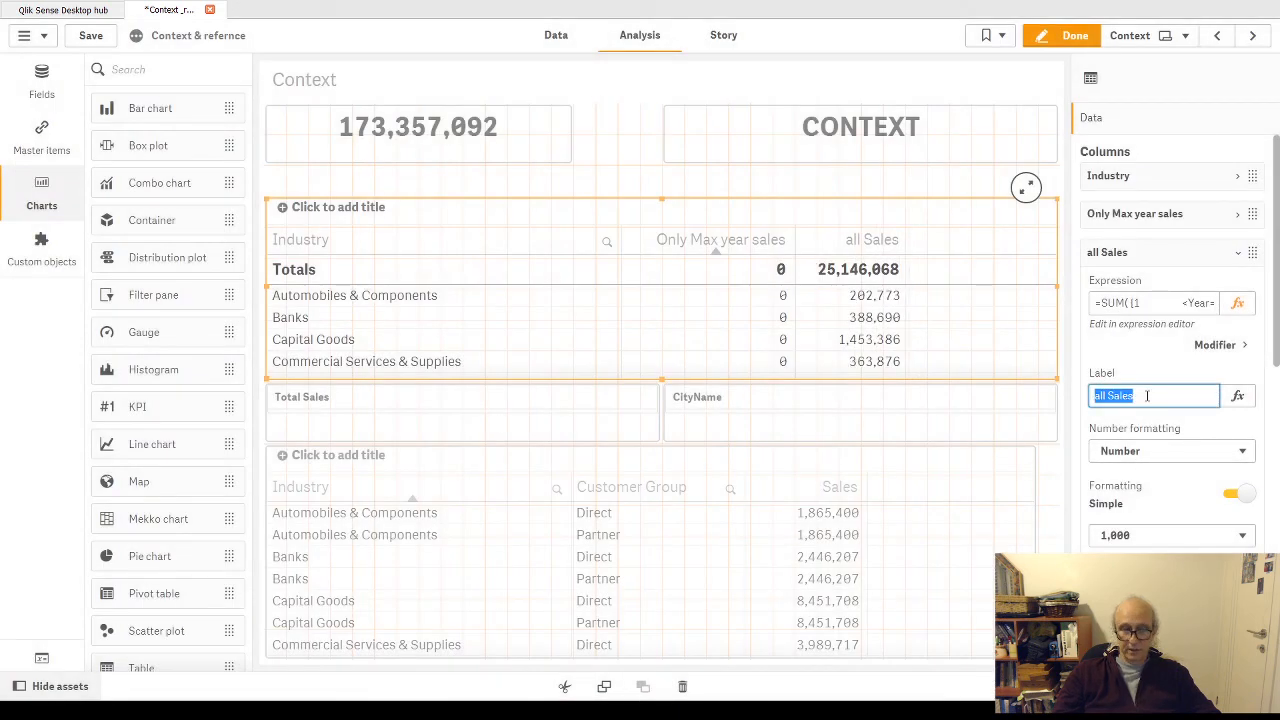
{"action": "type", "text": "Pre"}
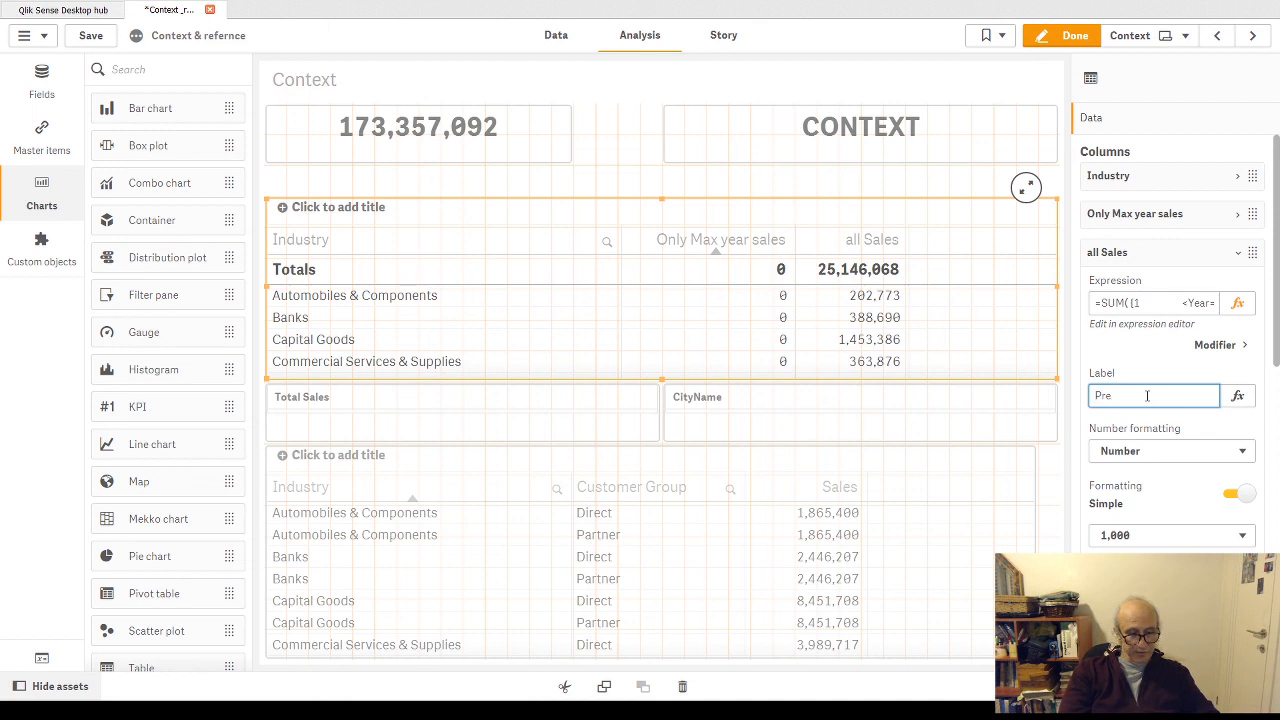
{"action": "type", "text": "vious"}
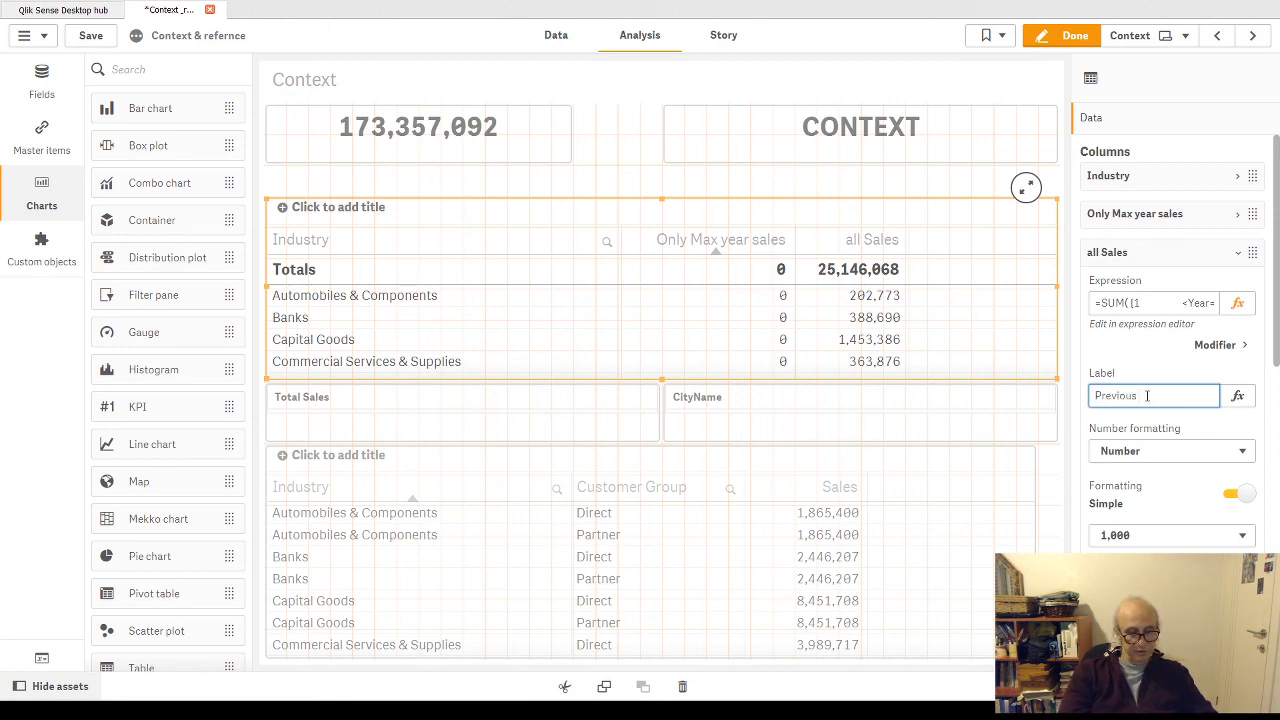
{"action": "type", "text": " Year Sales"}
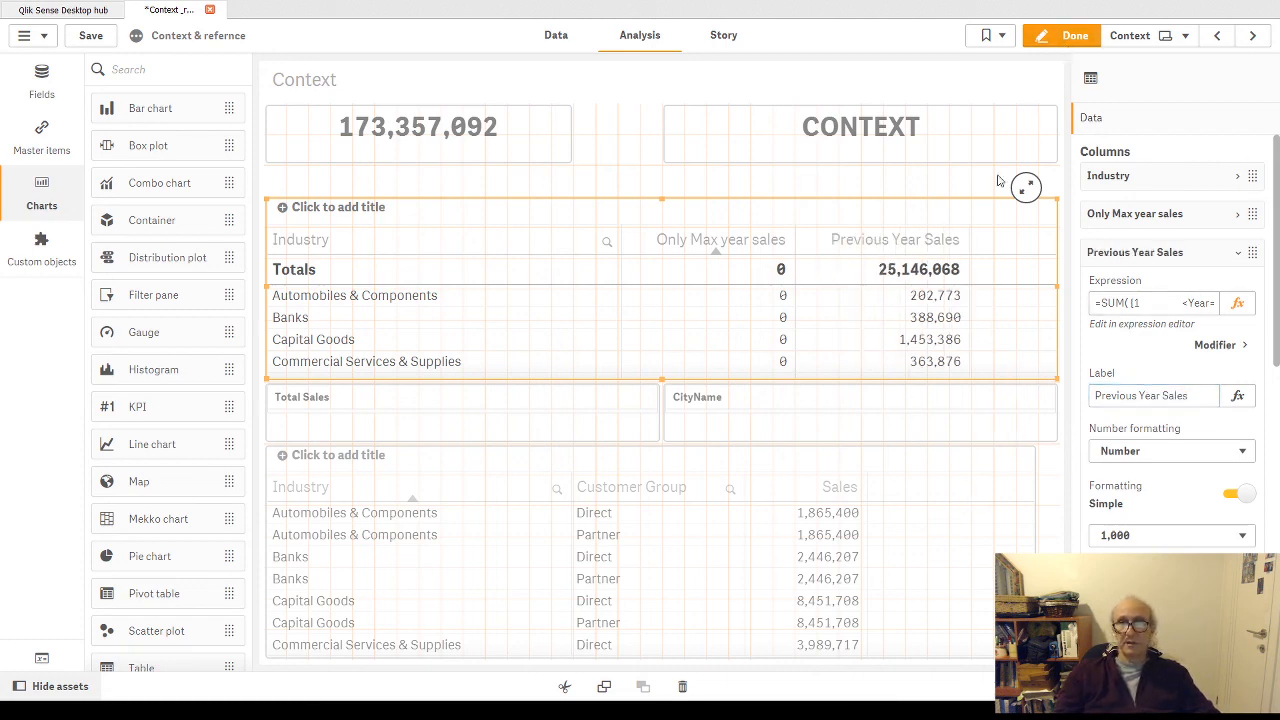
- Check the table outside edit mode, try sorting by Only Max year sales, and resume editing with the changes applied
{"action": "left_click", "coordinate": [1040, 35]}
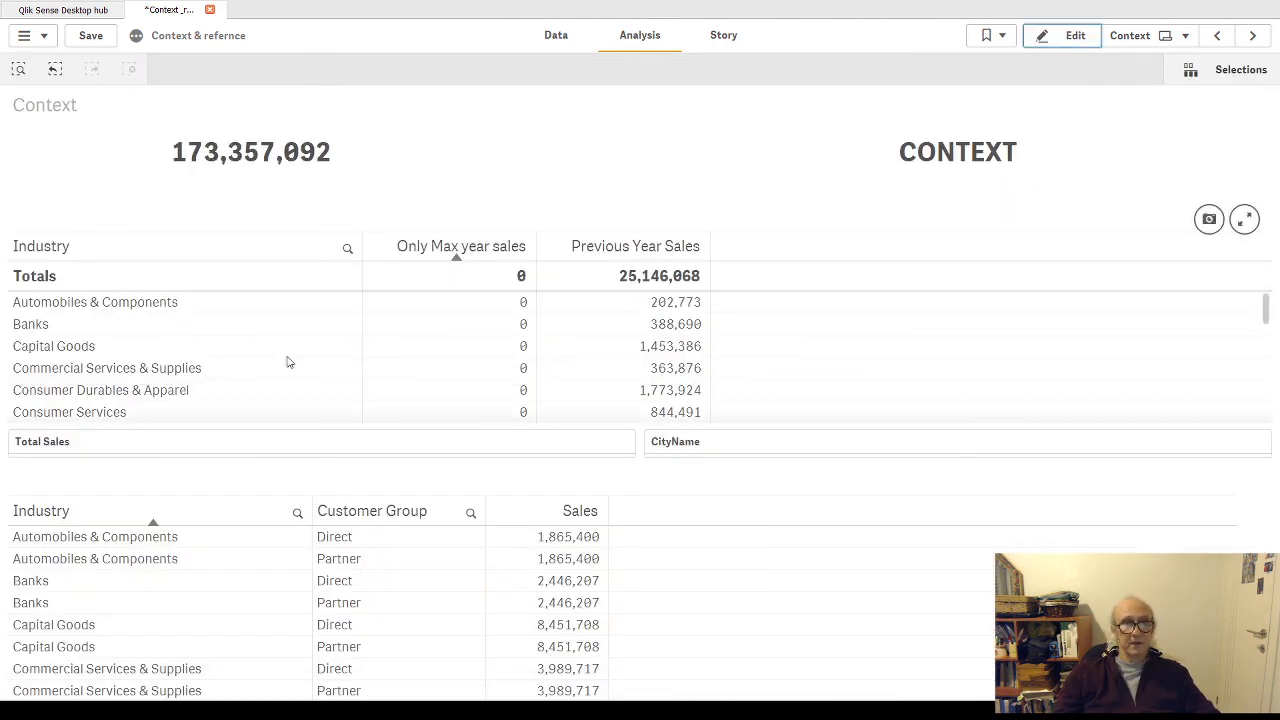
{"action": "left_click", "coordinate": [441, 258]}
{"action": "left_click", "coordinate": [441, 258]}
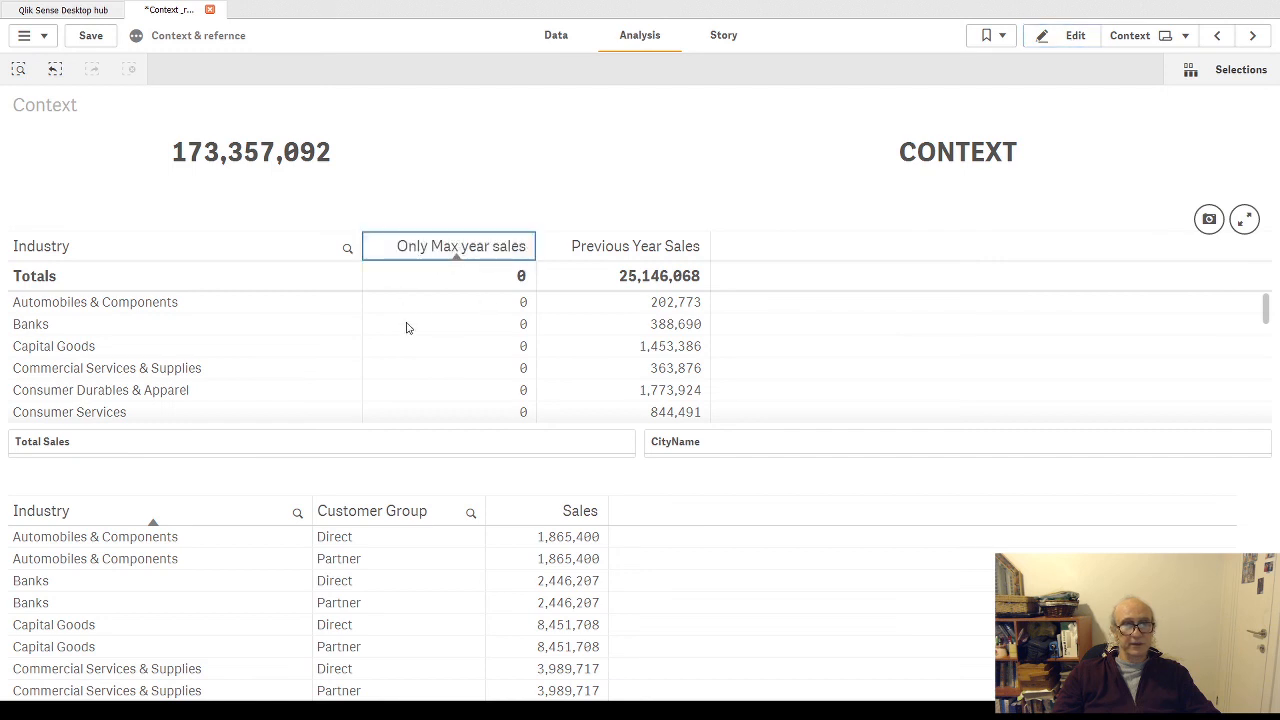
{"action": "left_click", "coordinate": [1071, 38]}
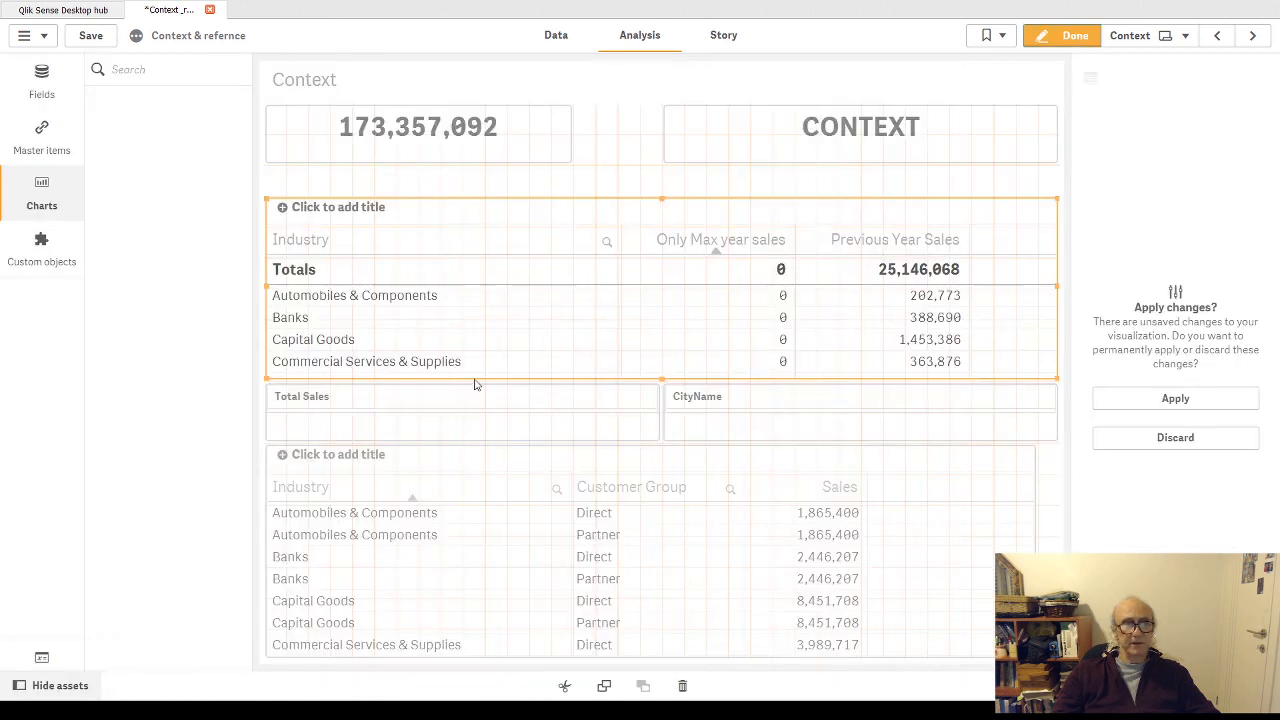
{"action": "left_click", "coordinate": [1173, 399]}
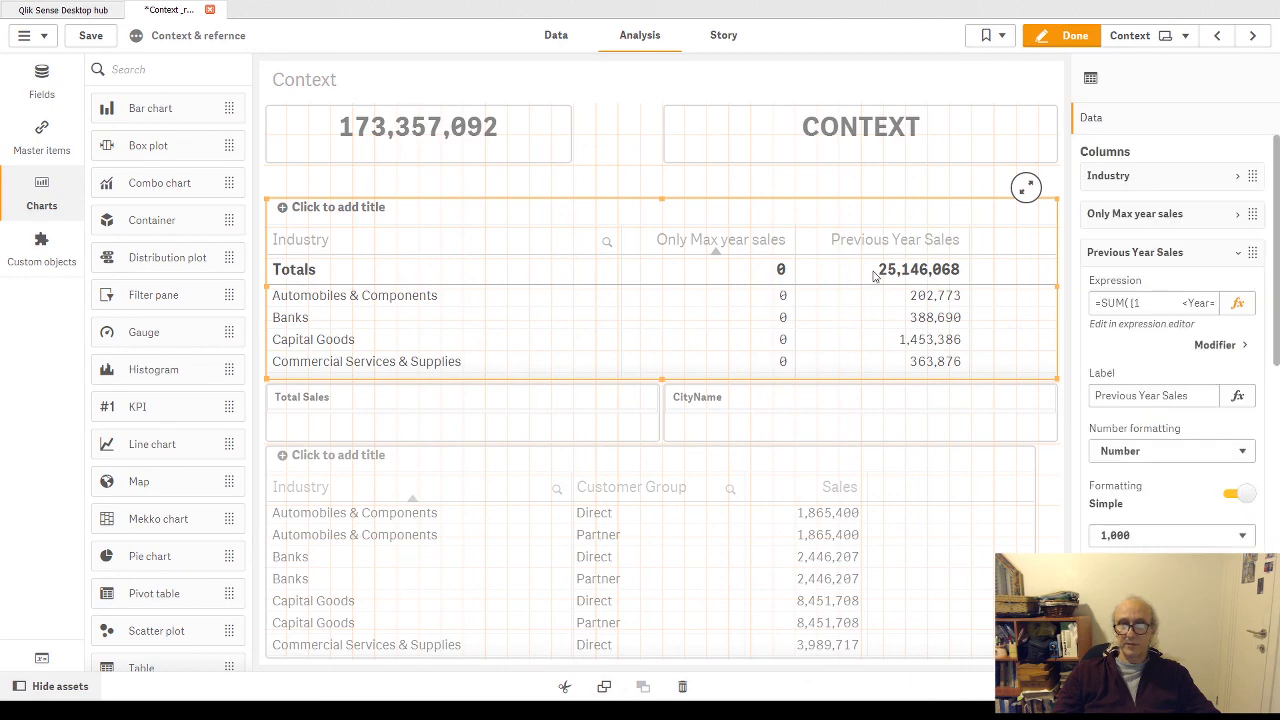
- Remove the -1 from the max(Year) calculation in the Previous Year Sales expression, apply it, and leave edit mode
{"action": "left_click", "coordinate": [1236, 304]}
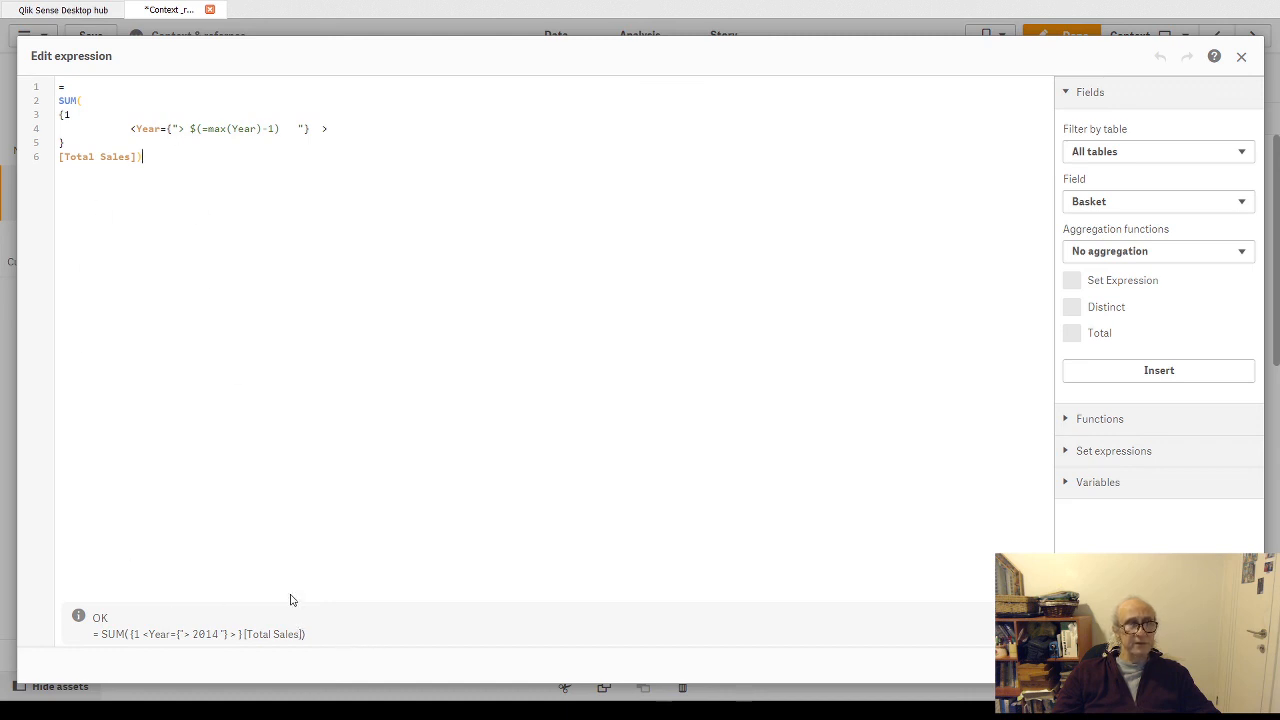
{"action": "left_click", "coordinate": [265, 129]}
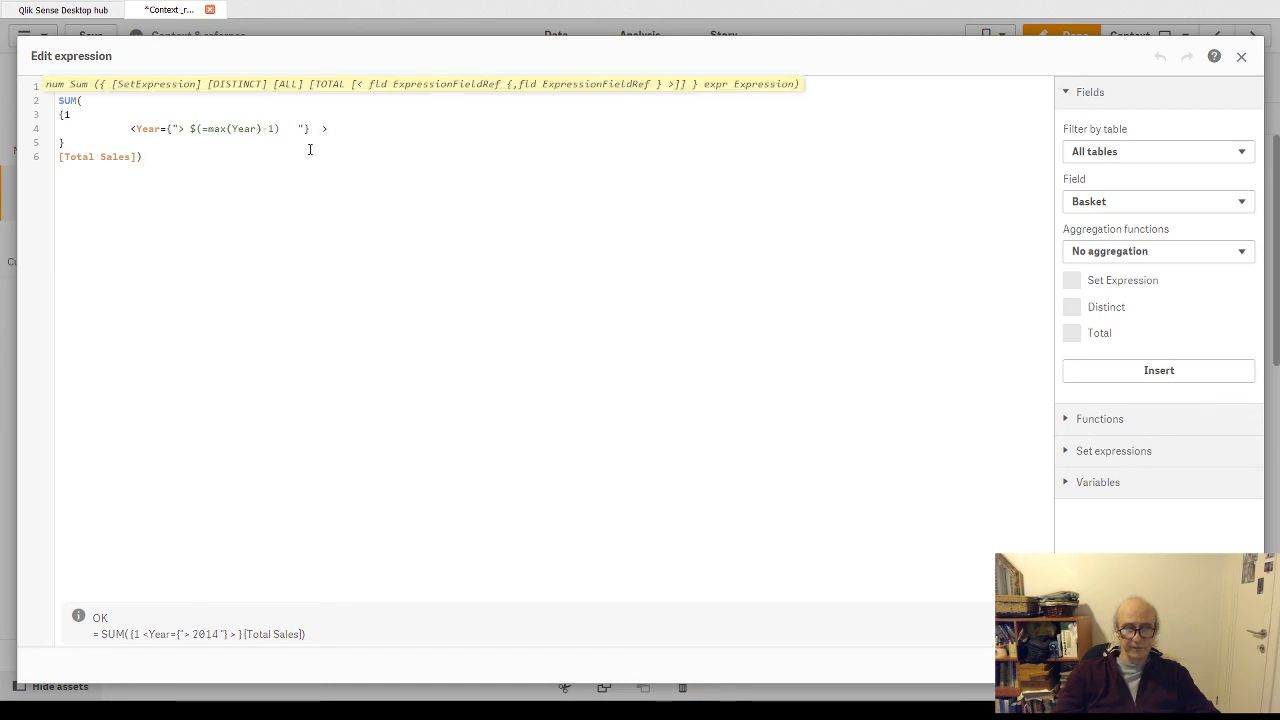
{"action": "key", "text": "Delete"}
{"action": "key", "text": "Delete"}
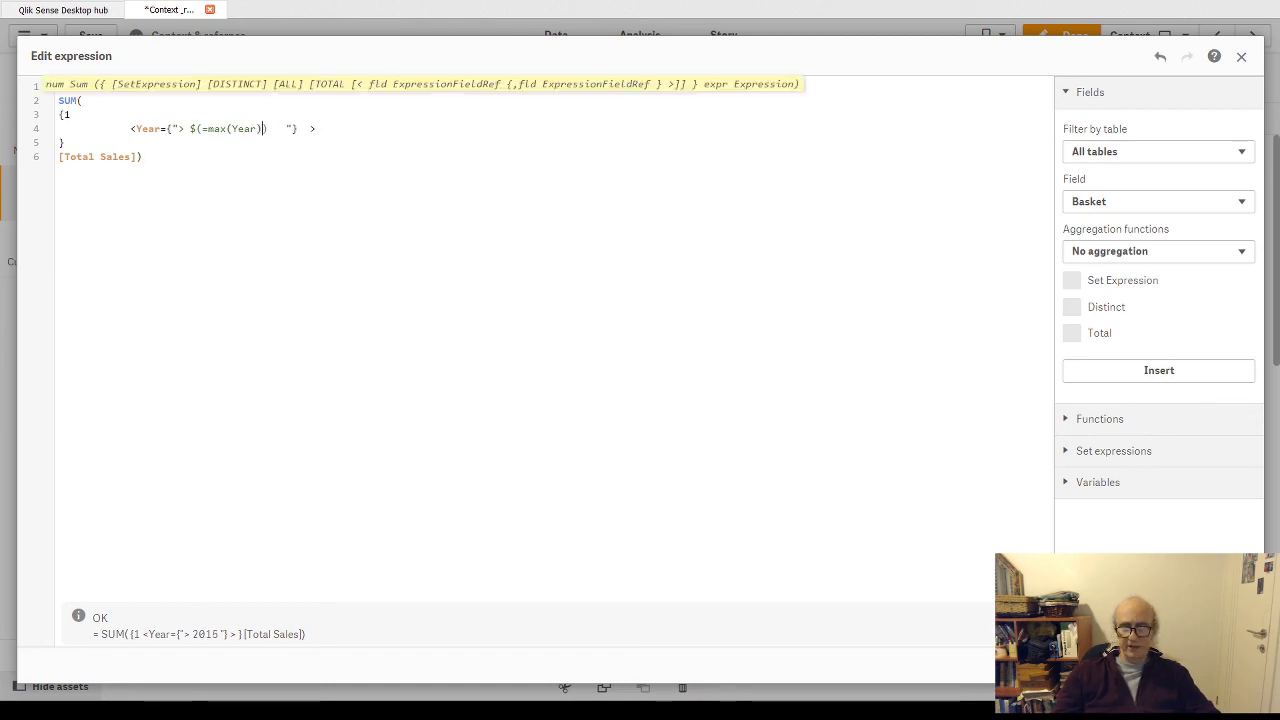
{"action": "left_click", "coordinate": [1229, 665]}
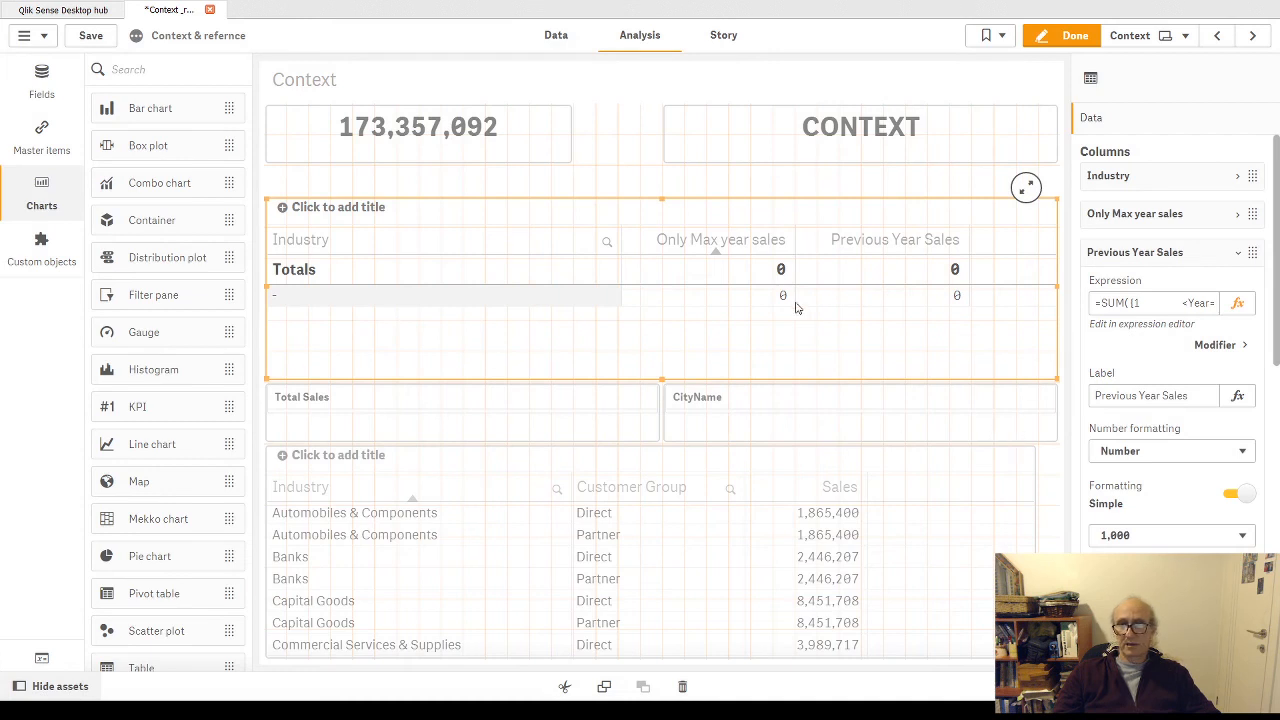
{"action": "left_click", "coordinate": [1068, 36]}
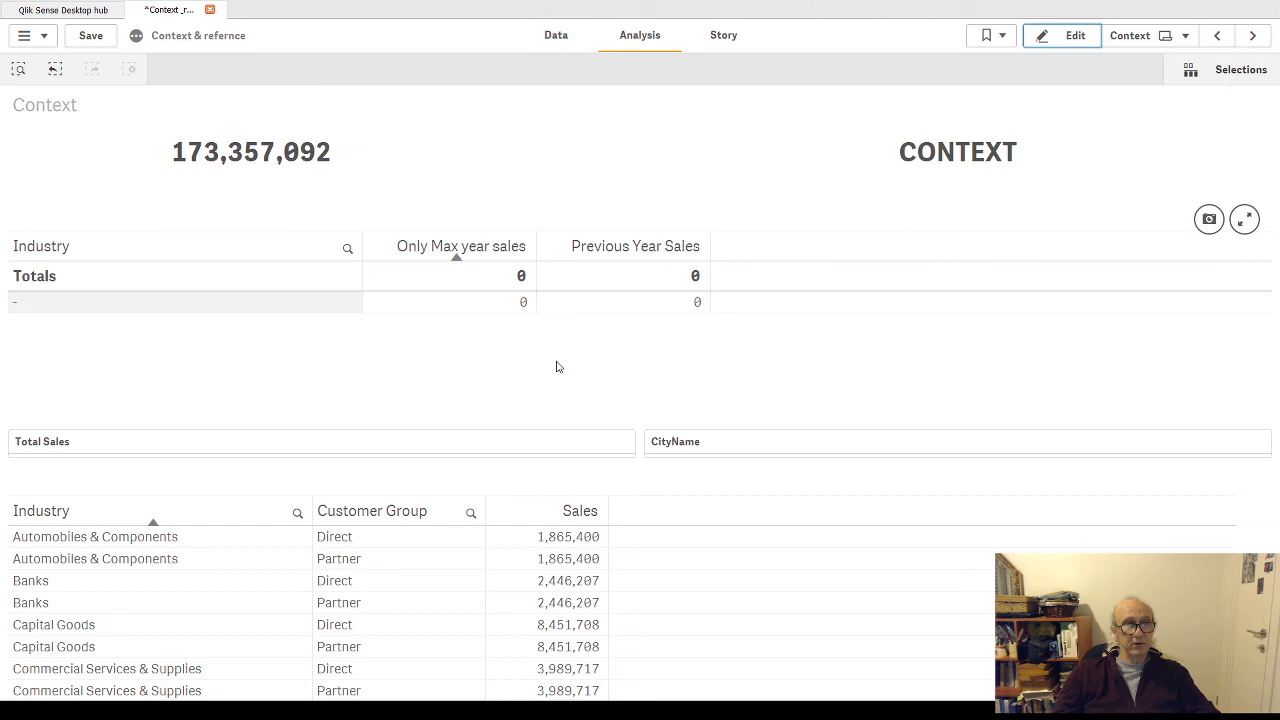
- Add the Year field to the filter pane containing Total Sales and finish editing the sheet
{"action": "left_click", "coordinate": [1063, 36]}
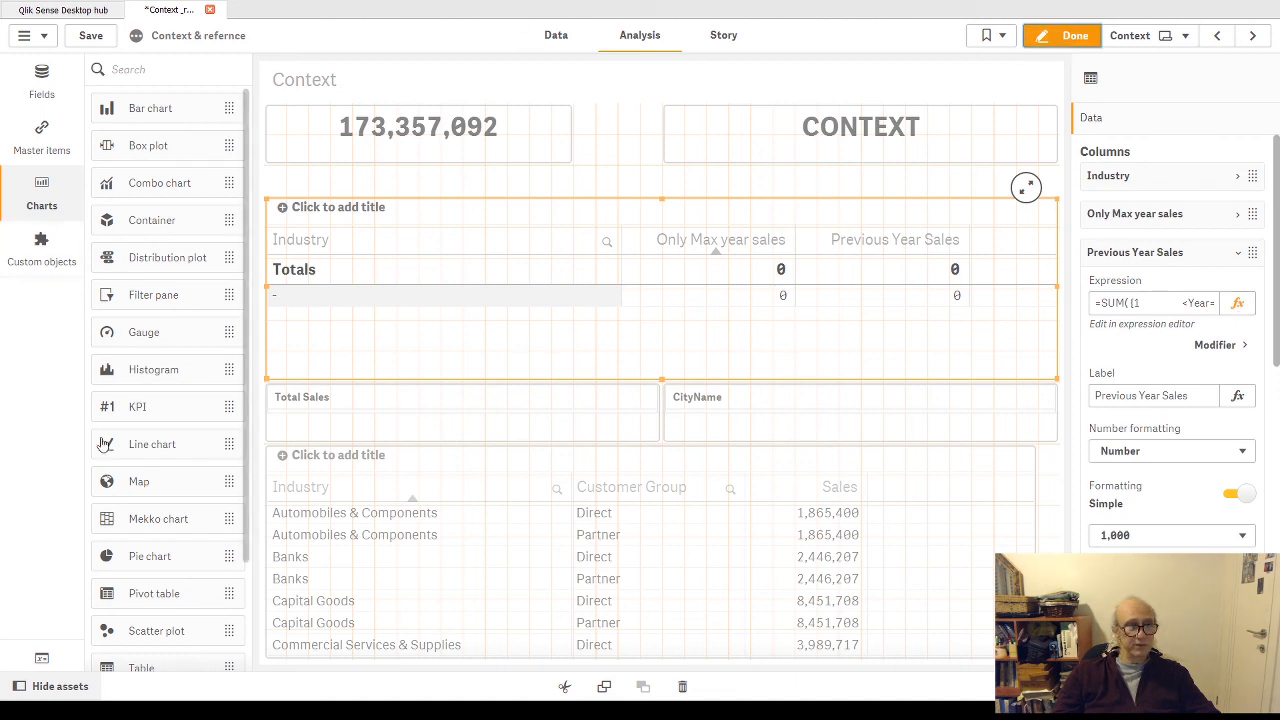
{"action": "scroll", "coordinate": [176, 450], "scroll_direction": "down", "scroll_amount": 3}
{"action": "left_click", "coordinate": [41, 80]}
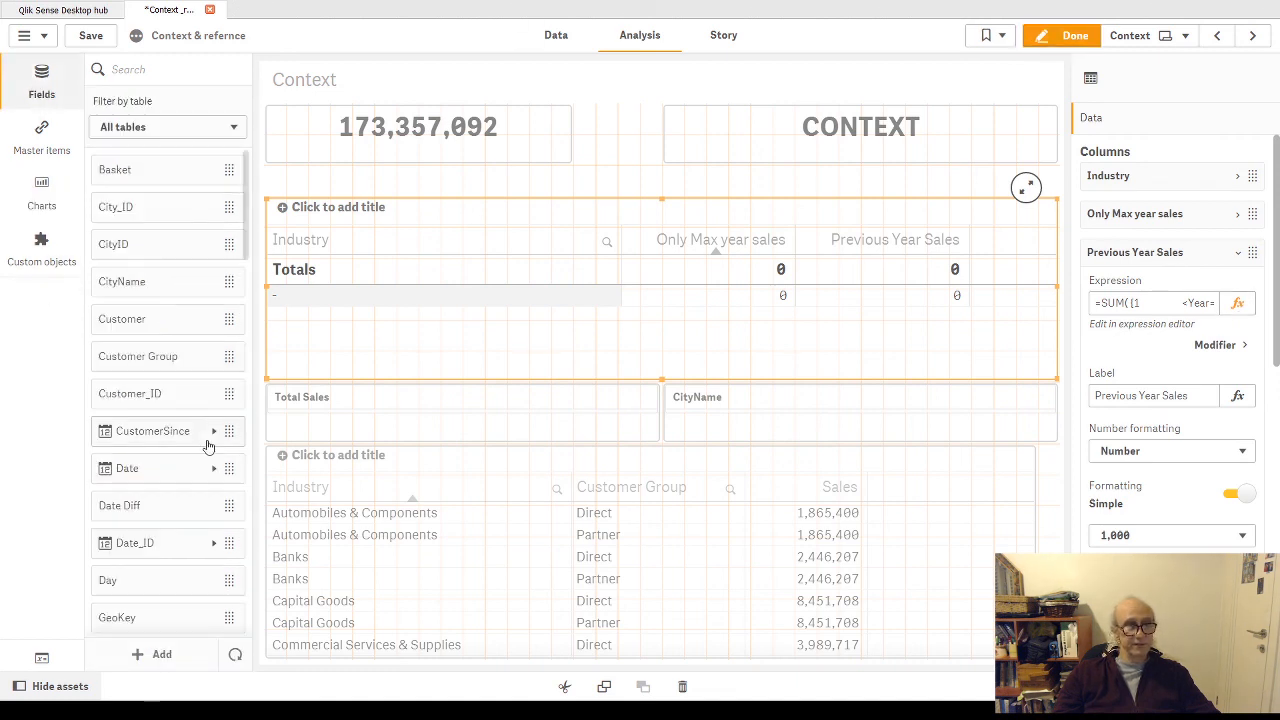
{"action": "scroll", "coordinate": [190, 455], "scroll_direction": "down", "scroll_amount": 15}
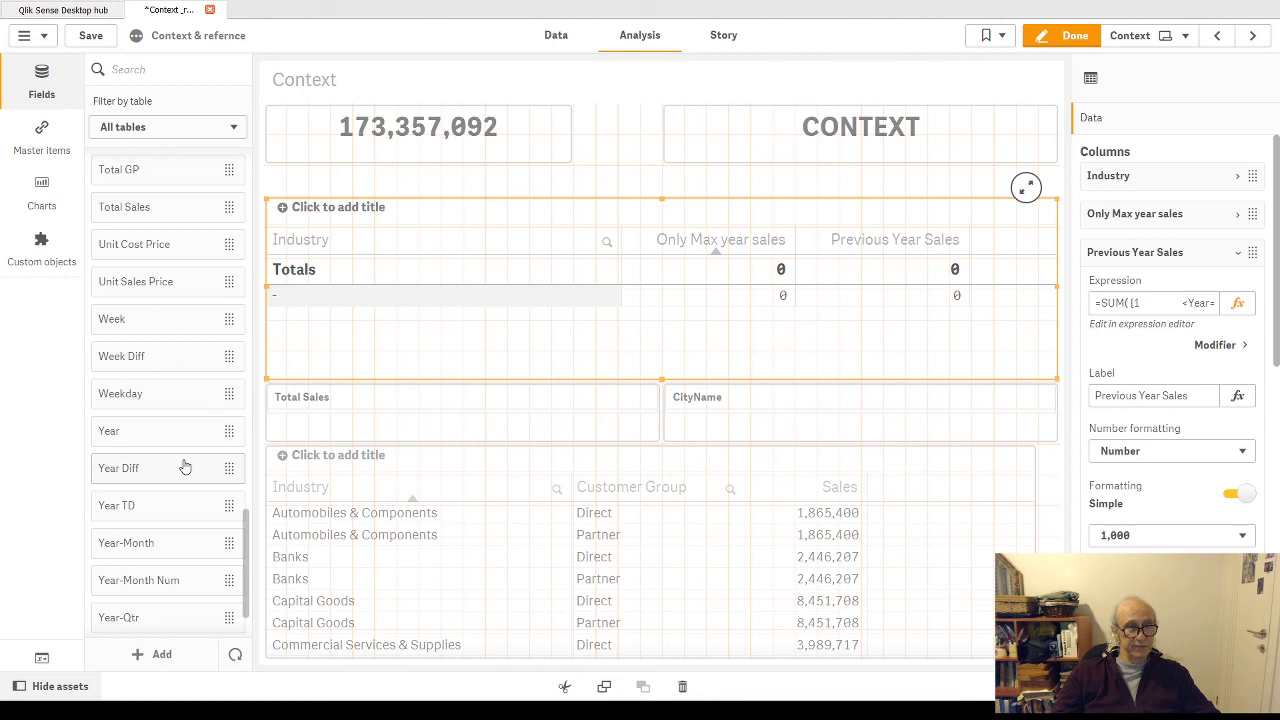
{"action": "left_click_drag", "start_coordinate": [151, 432], "coordinate": [443, 420]}
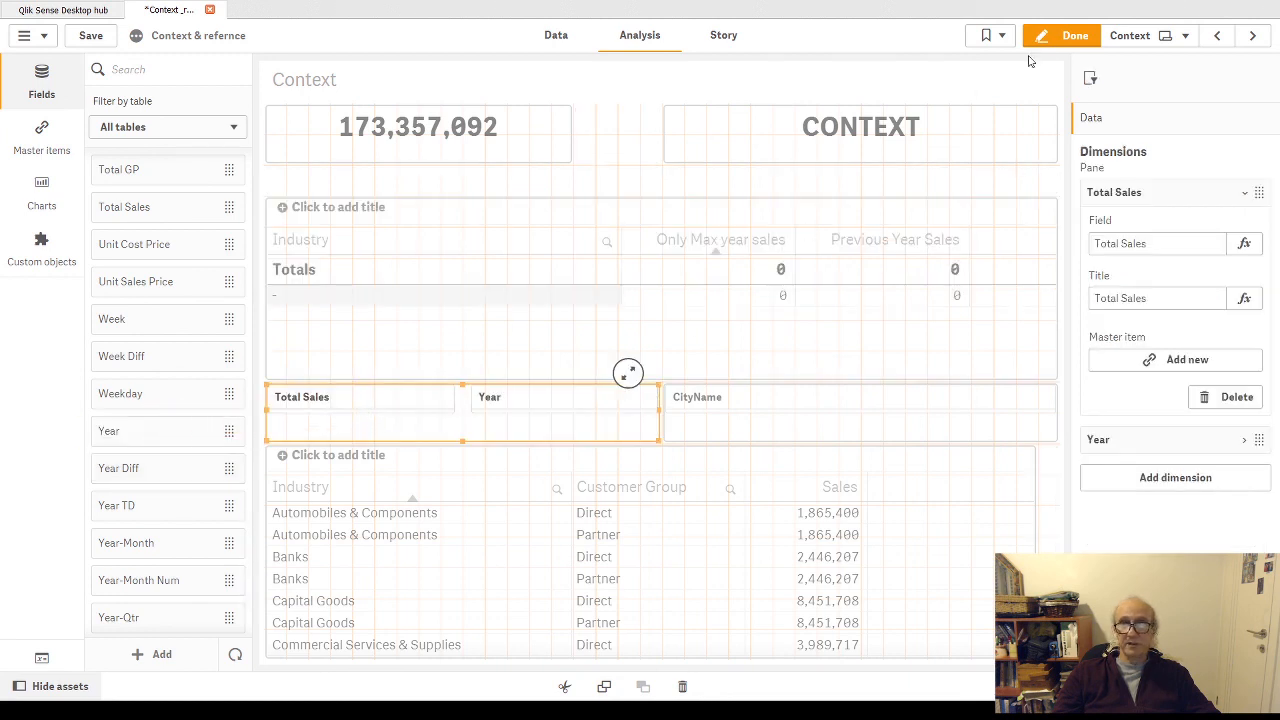
{"action": "left_click", "coordinate": [1068, 35]}
- Select 2015 in the Year filter and confirm the selection
{"action": "left_click", "coordinate": [460, 443]}
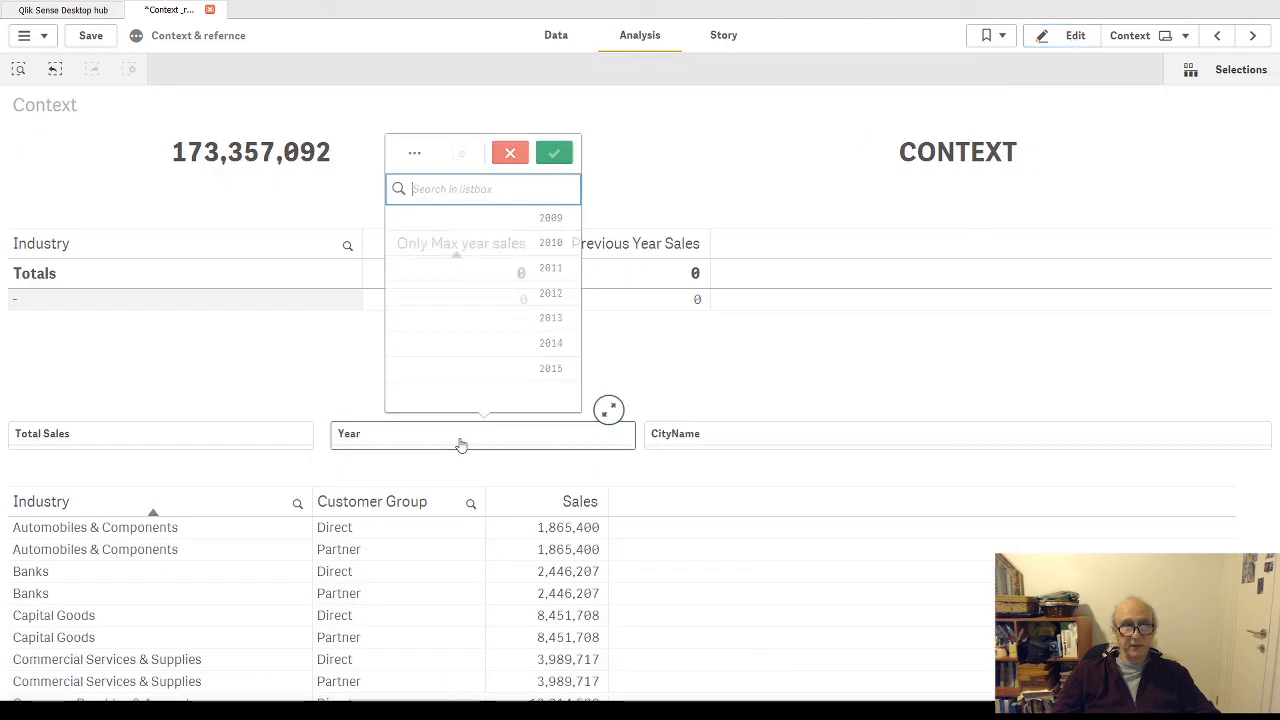
{"action": "left_click", "coordinate": [551, 370]}
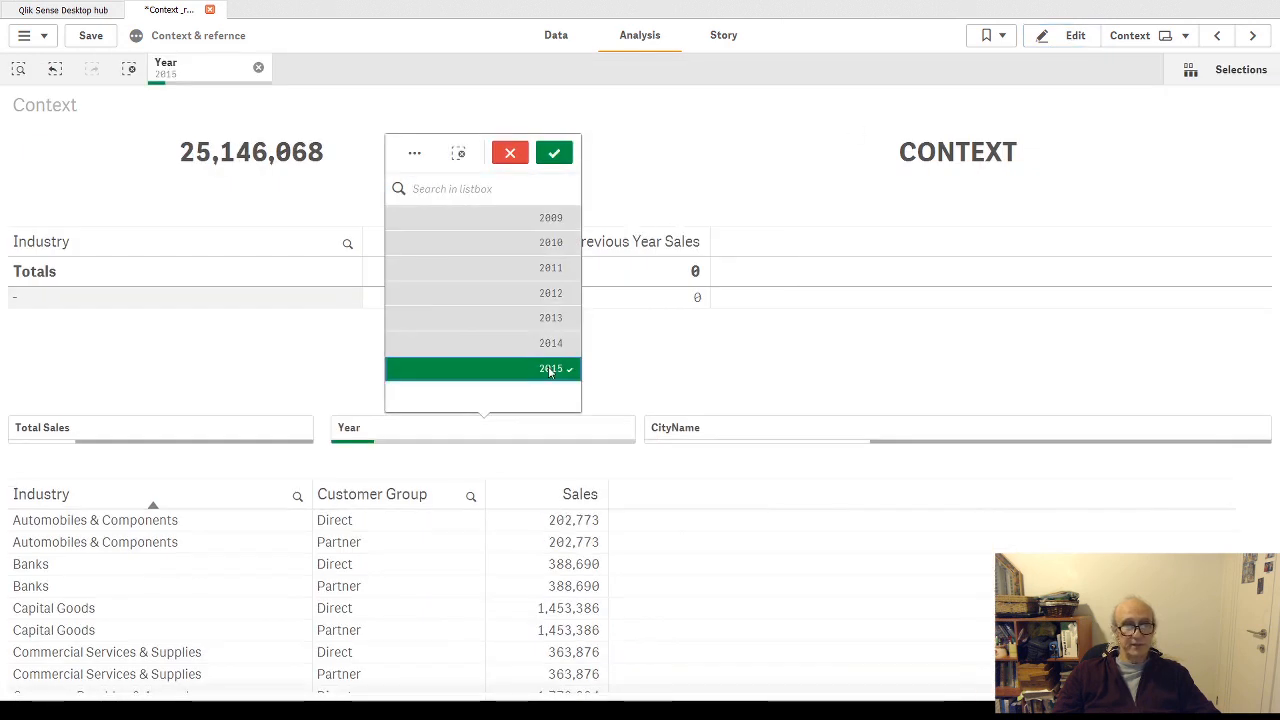
{"action": "left_click", "coordinate": [555, 153]}
- Remove the spaces inside the quoted Year condition of the Only Max year sales expression so it reads ">$(=max(Year))", and apply it
{"action": "left_click", "coordinate": [1066, 36]}
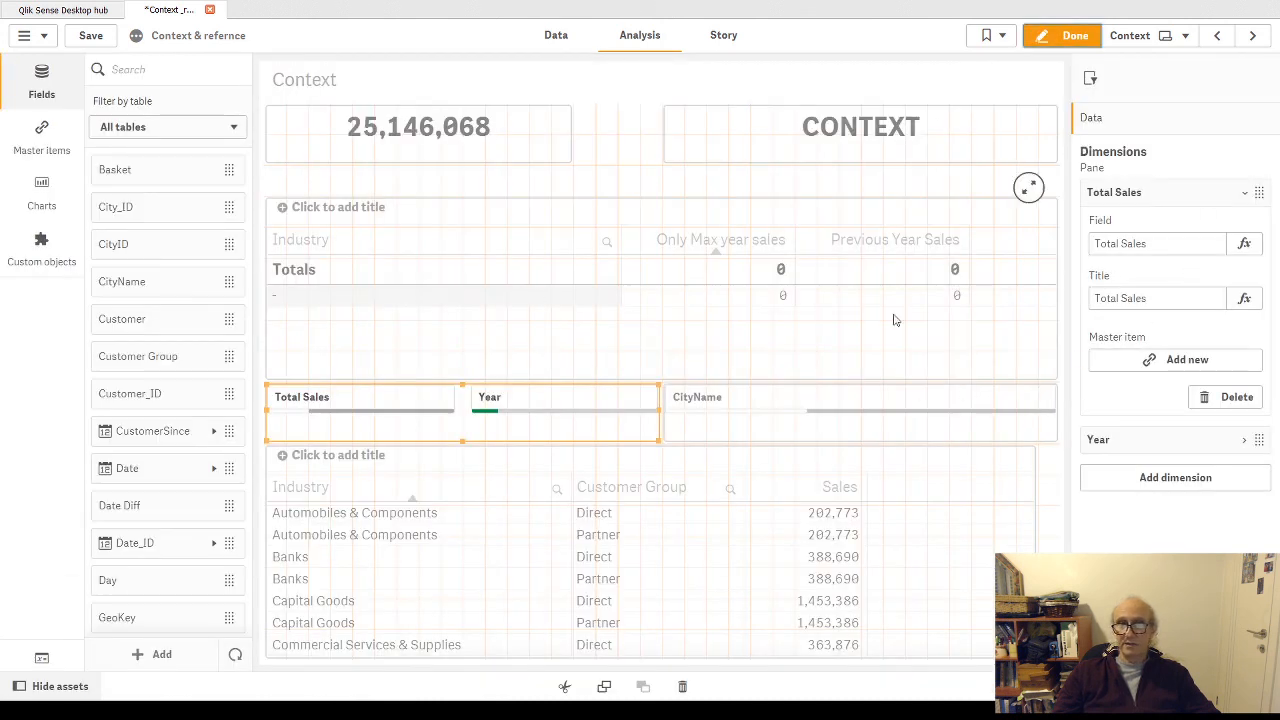
{"action": "left_click", "coordinate": [620, 276]}
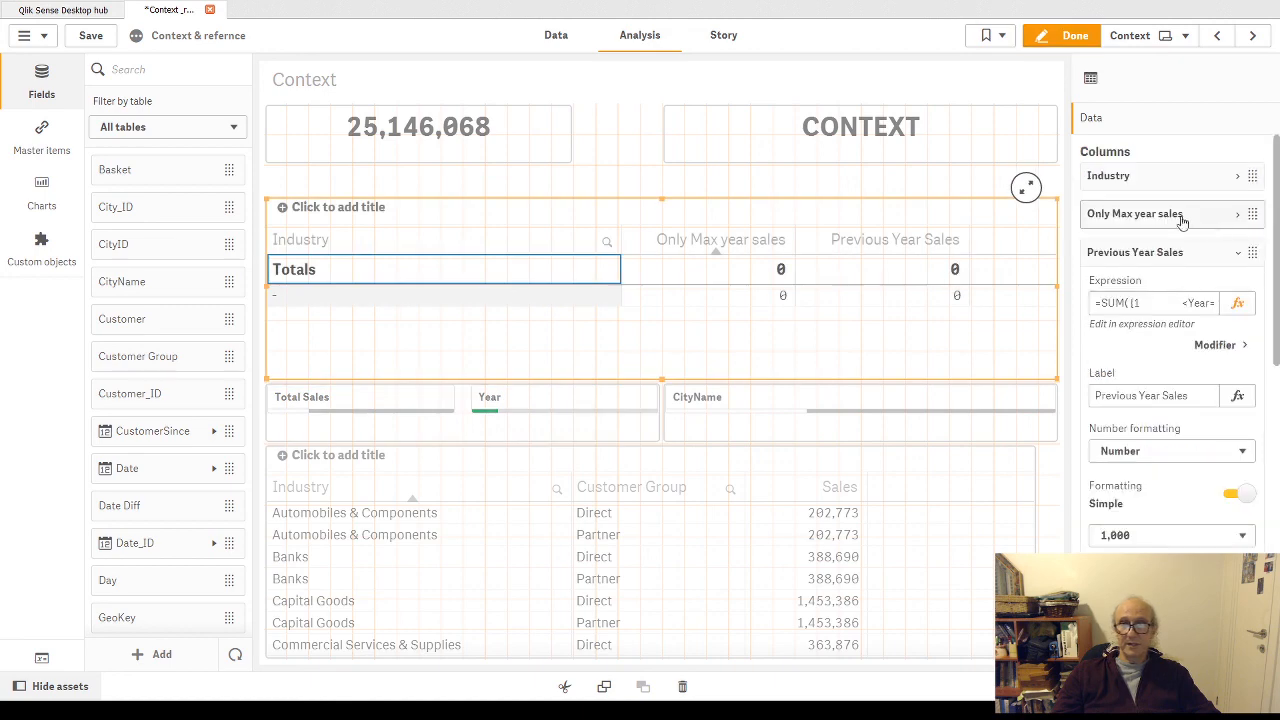
{"action": "left_click", "coordinate": [1240, 218]}
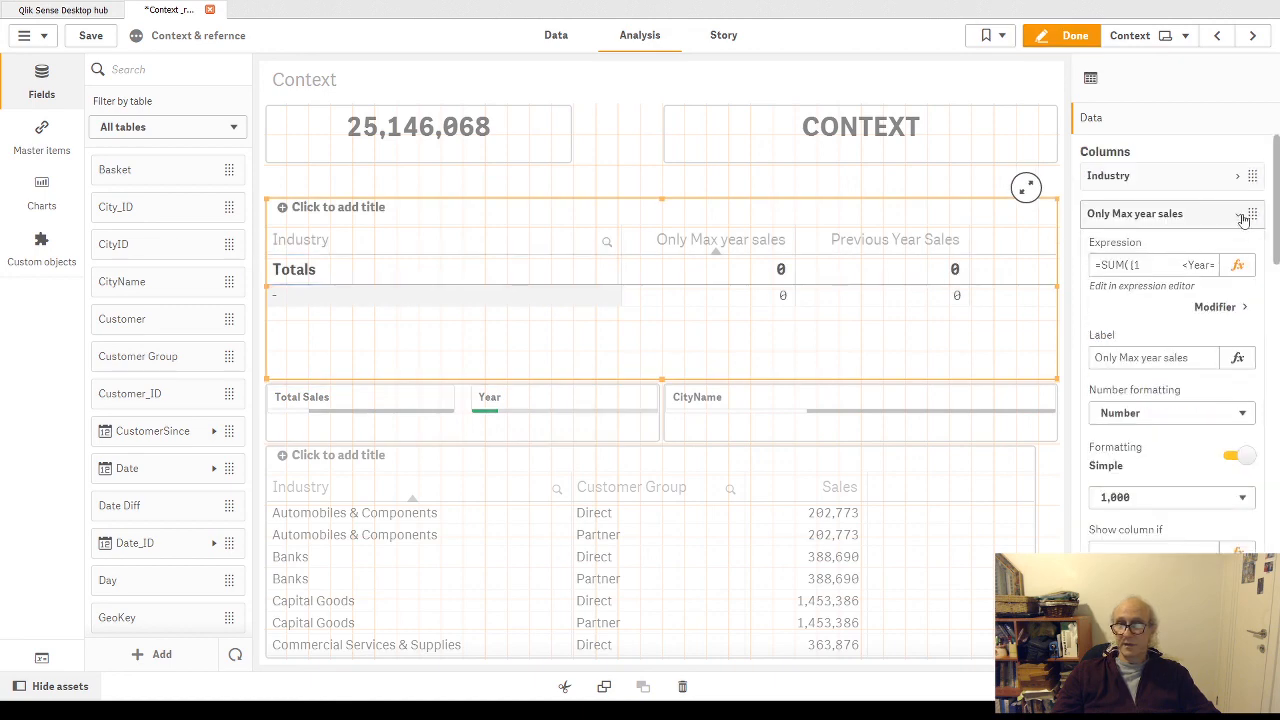
{"action": "left_click", "coordinate": [1237, 265]}
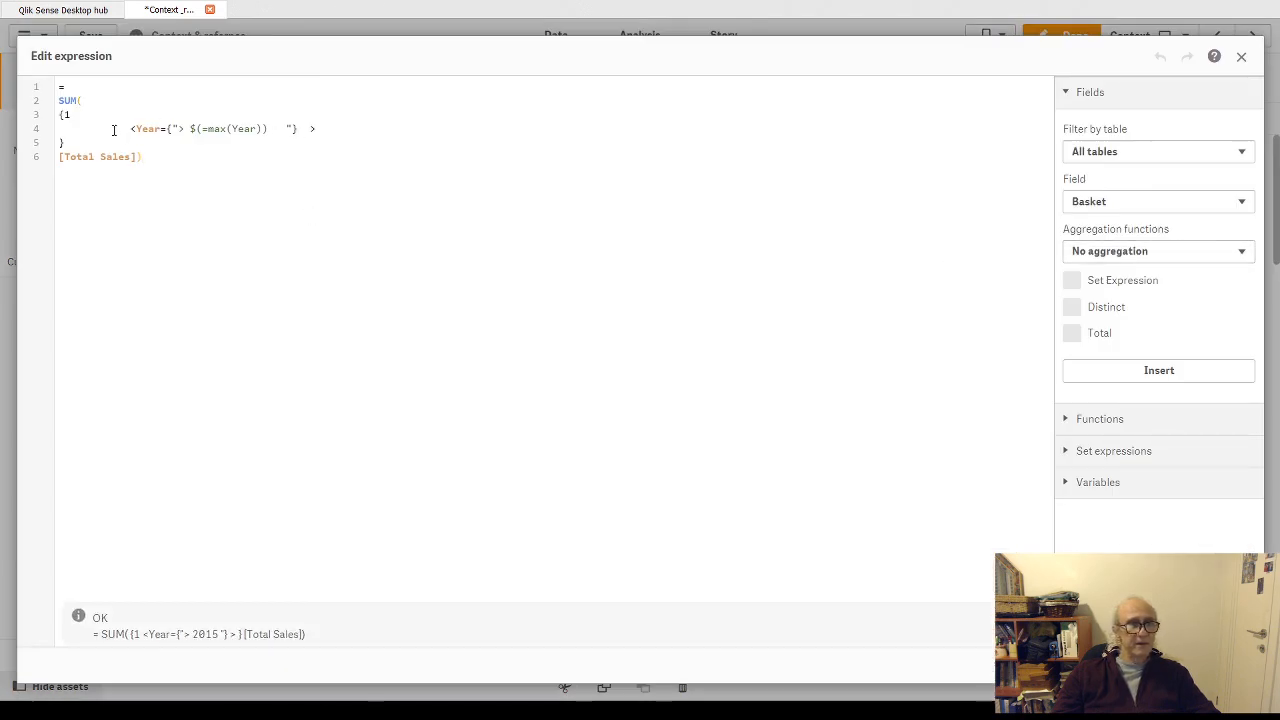
{"action": "left_click", "coordinate": [285, 128]}
{"action": "key", "text": "BackSpace"}
{"action": "key", "text": "BackSpace"}
{"action": "key", "text": "BackSpace"}
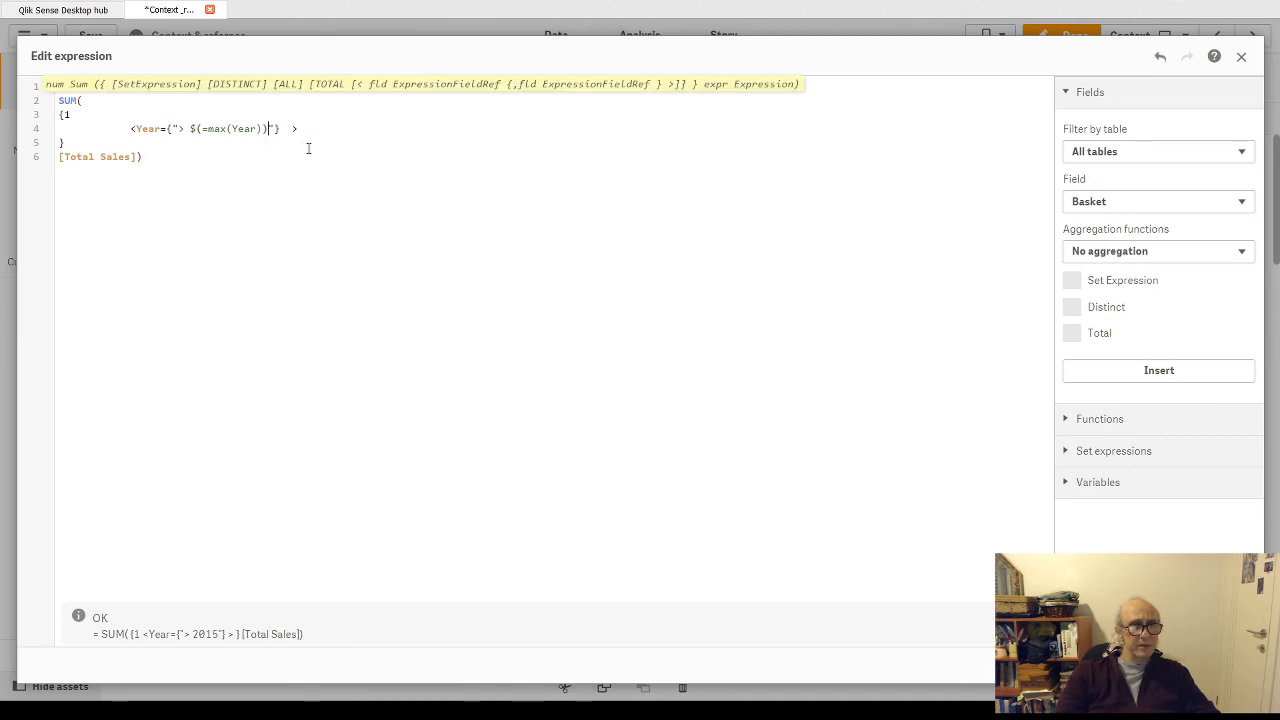
{"action": "key", "text": "Left"}
{"action": "key", "text": "BackSpace"}
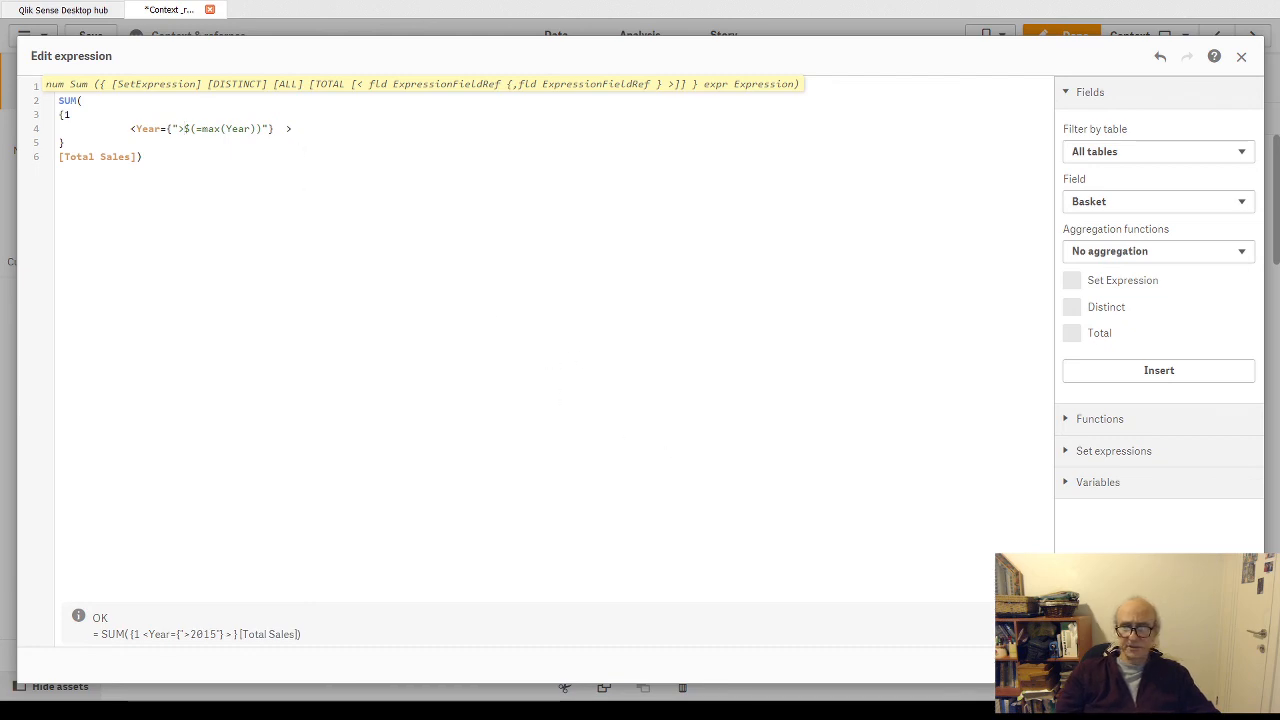
{"action": "left_click", "coordinate": [1230, 665]}
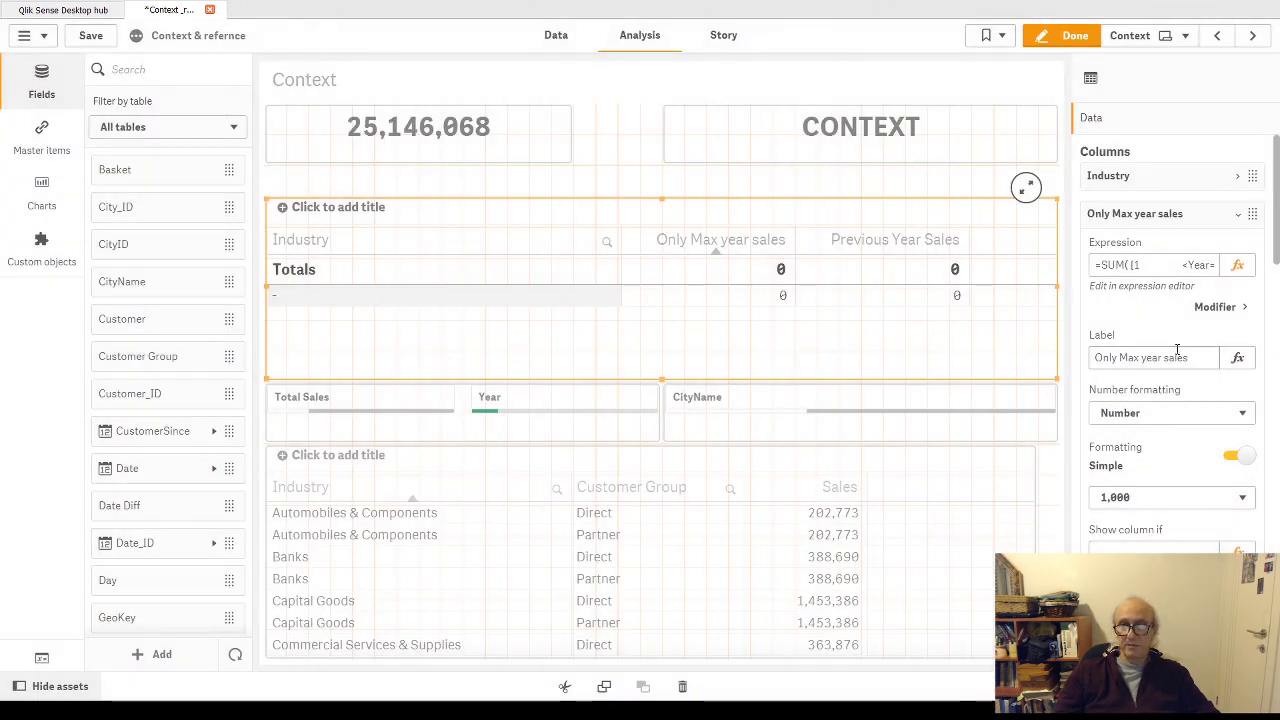
- Join the Year modifier and closing brace onto the {1 line of the Only Max year sales expression and apply it
{"action": "left_click", "coordinate": [1237, 265]}
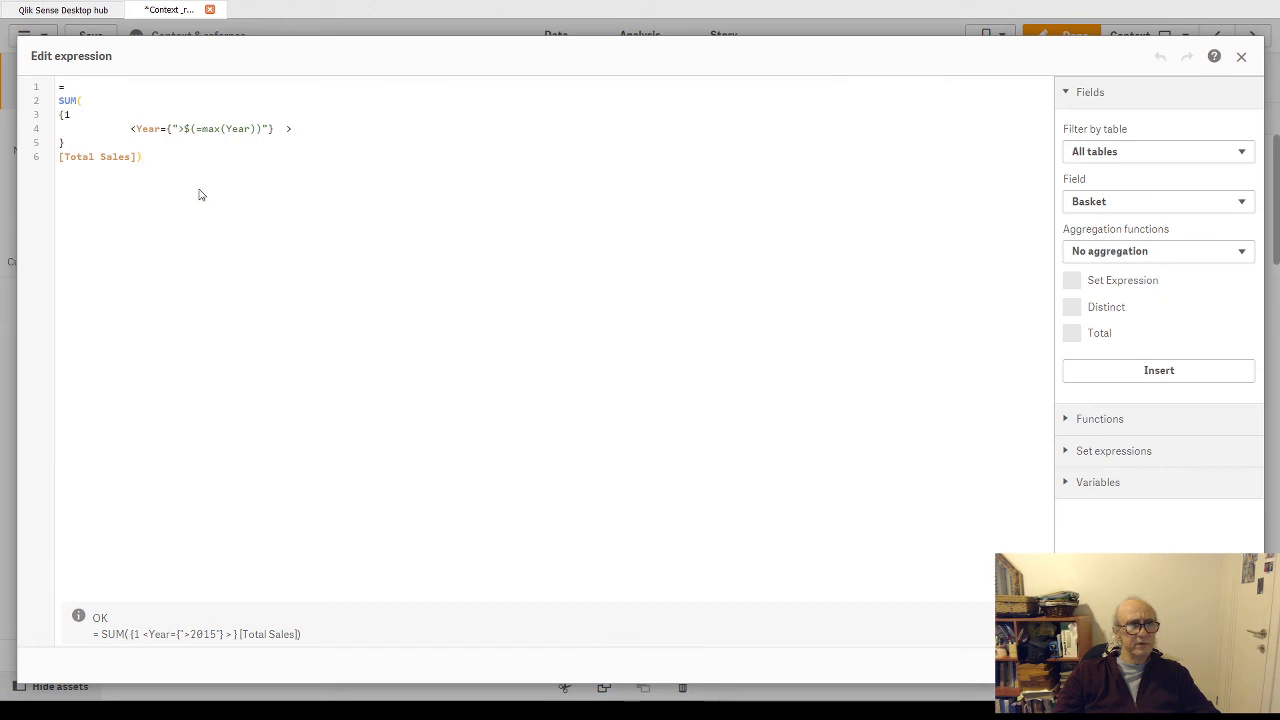
{"action": "left_click", "coordinate": [83, 117]}
{"action": "key", "text": "Delete"}
{"action": "key", "text": "Delete"}
{"action": "key", "text": "Delete"}
{"action": "key", "text": "Delete"}
{"action": "key", "text": "Delete"}
{"action": "key", "text": "Delete"}
{"action": "key", "text": "Delete"}
{"action": "key", "text": "Delete"}
{"action": "key", "text": "Delete"}
{"action": "key", "text": "Delete"}
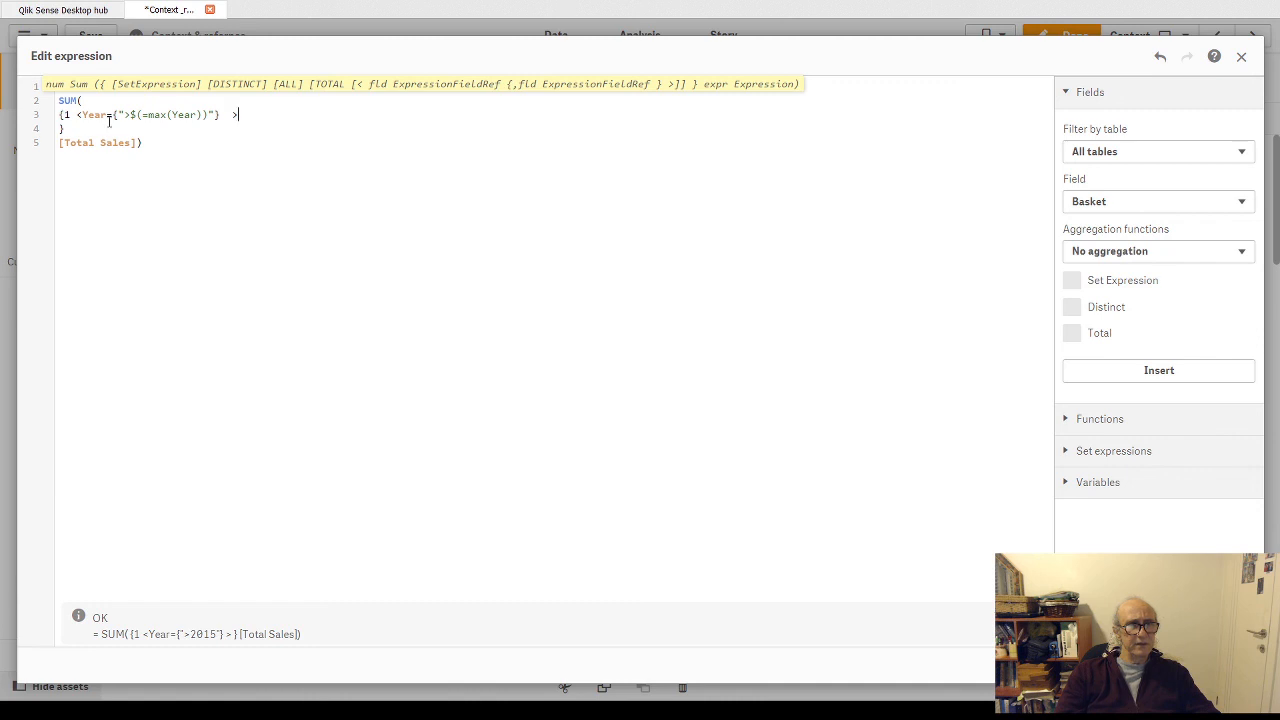
{"action": "key", "text": "Delete"}
{"action": "key", "text": "Left"}
{"action": "key", "text": "Left"}
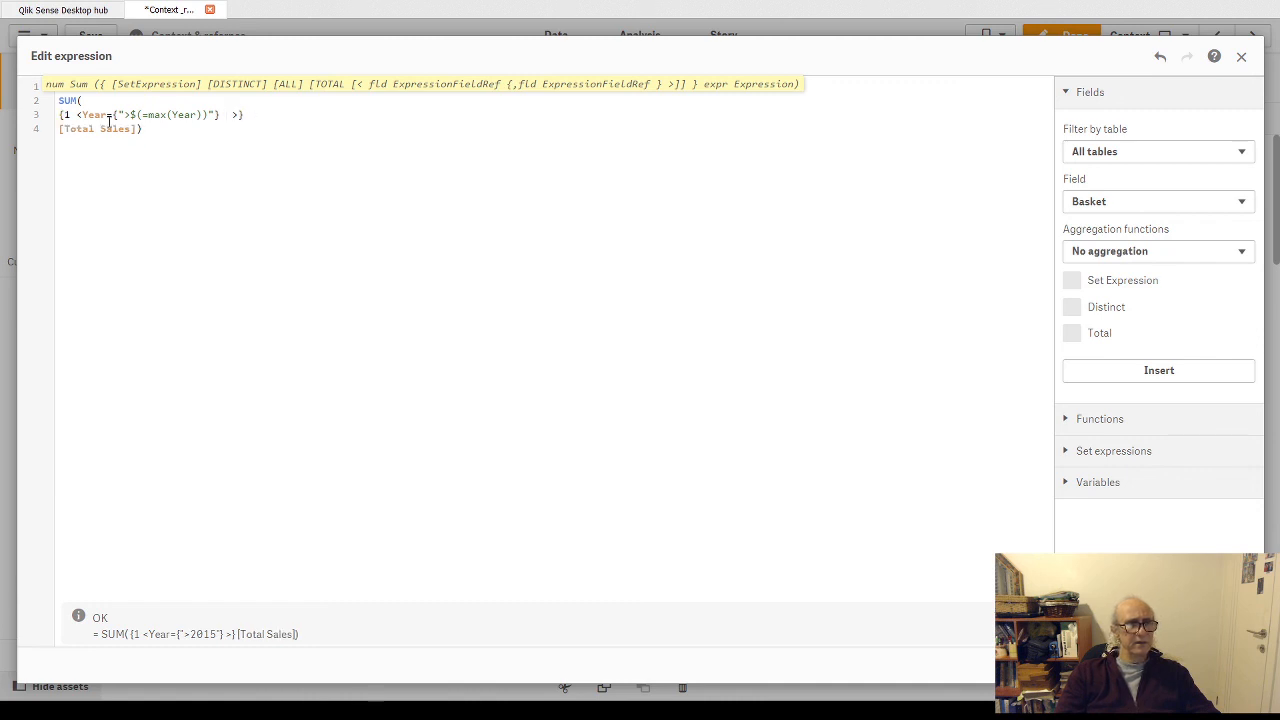
{"action": "key", "text": "Left"}
{"action": "key", "text": "Left"}
{"action": "key", "text": "Left"}
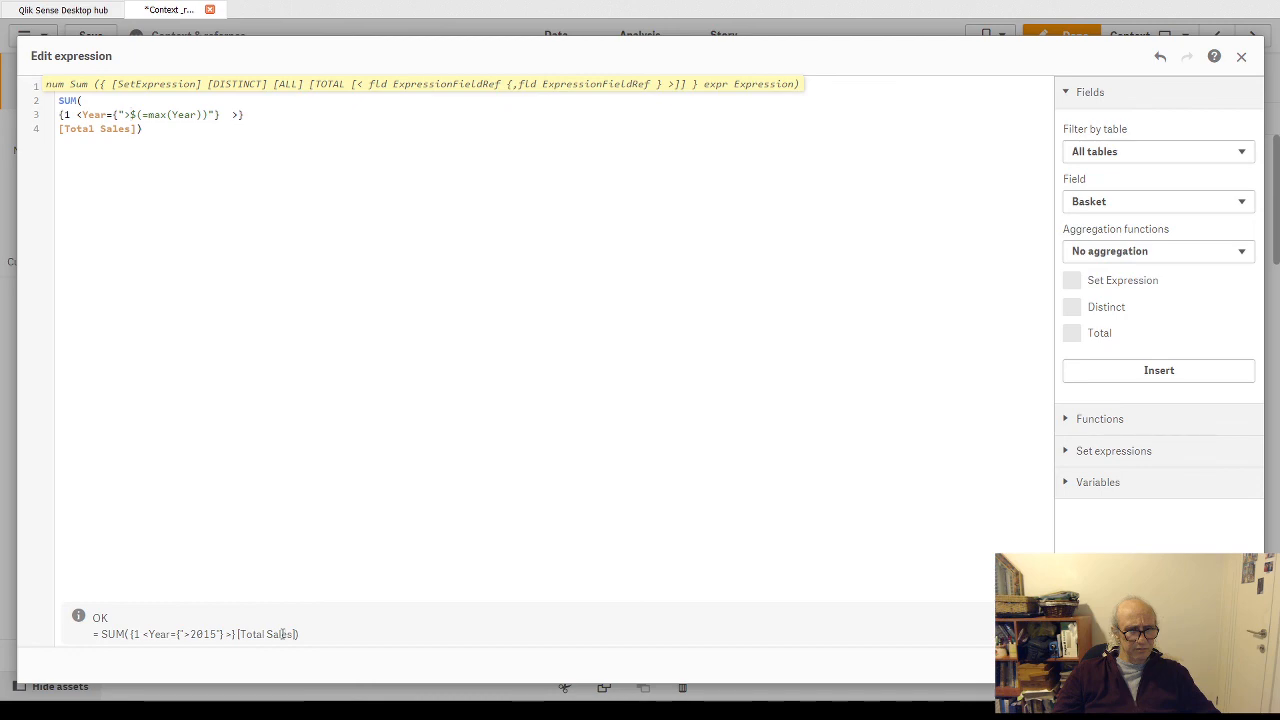
{"action": "left_click", "coordinate": [1230, 665]}
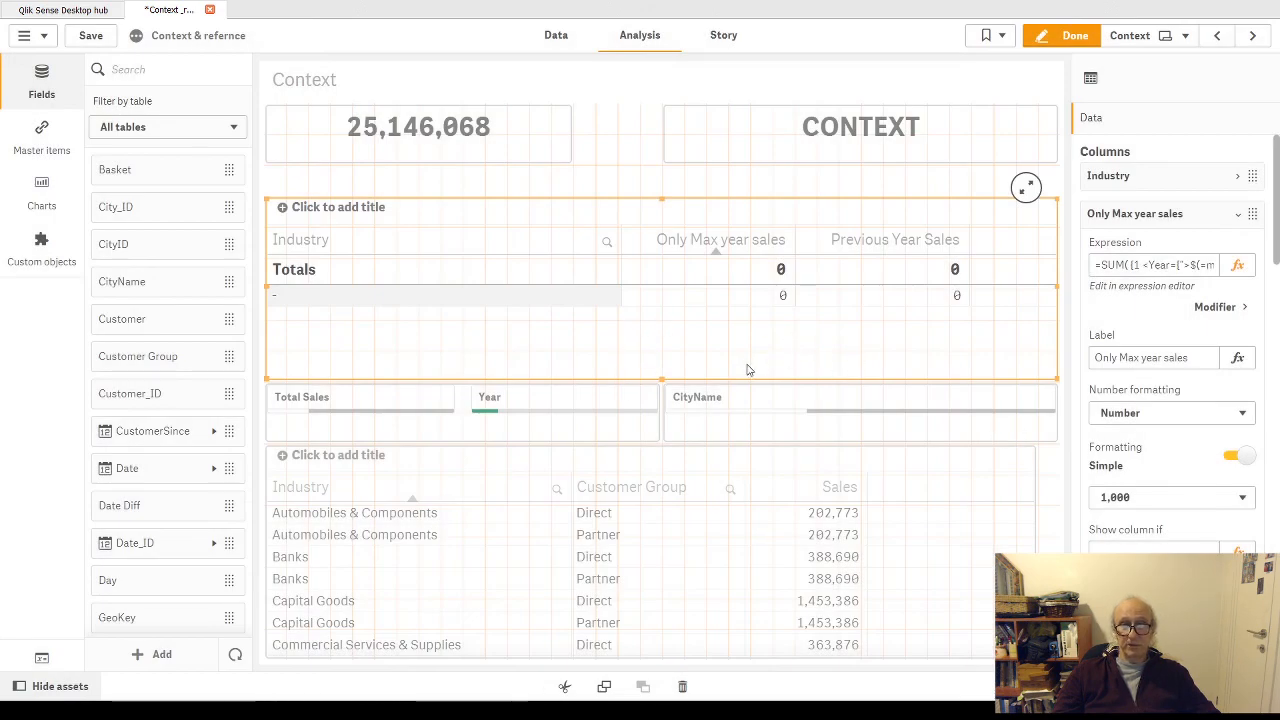
- Replace $(=max(Year)) with the literal 2015 in the Only Max year sales expression, keeping the > sign, and apply it
{"action": "left_click", "coordinate": [1237, 265]}
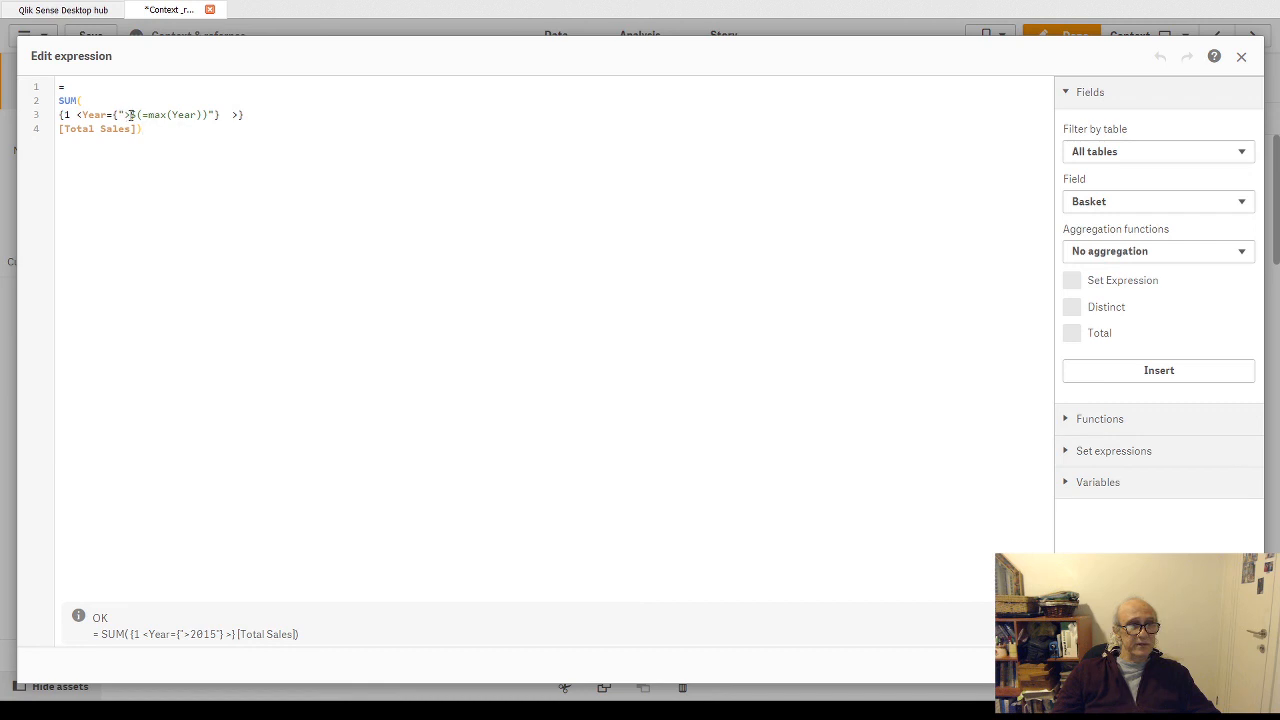
{"action": "left_click_drag", "start_coordinate": [130, 115], "coordinate": [209, 115]}
{"action": "key", "text": "ctrl+c"}
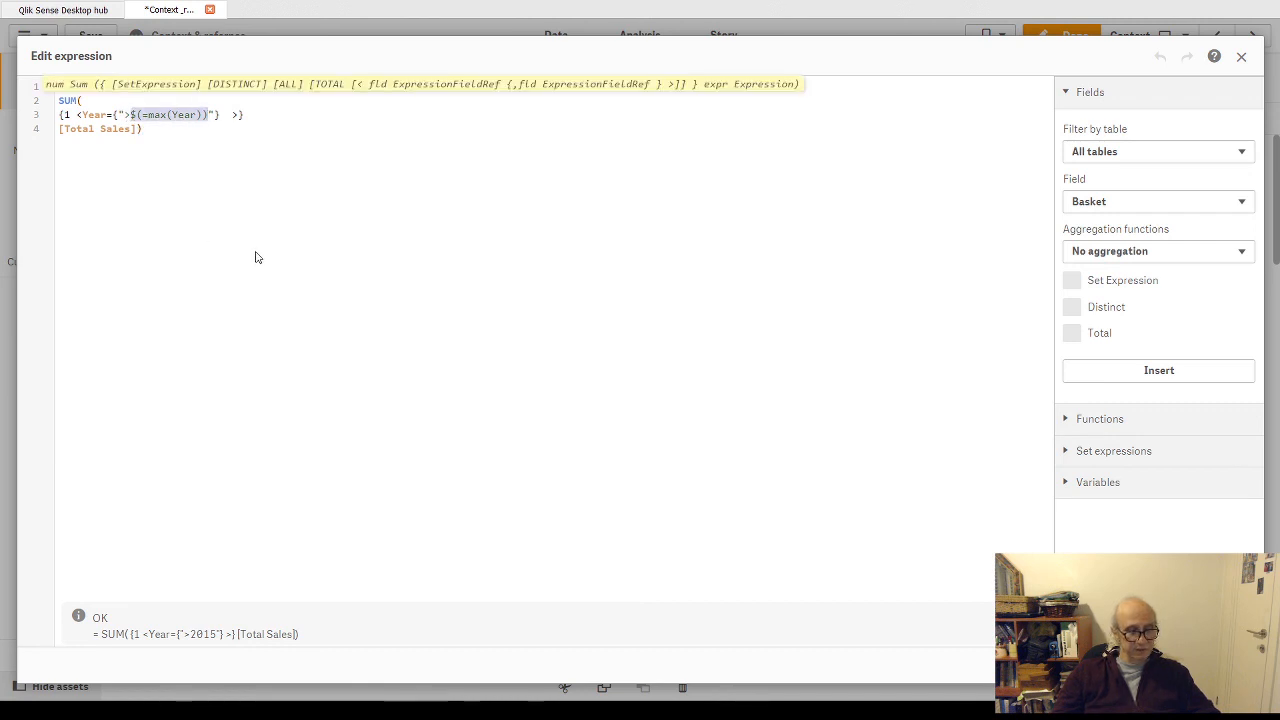
{"action": "key", "text": "BackSpace"}
{"action": "type", "text": "2015"}
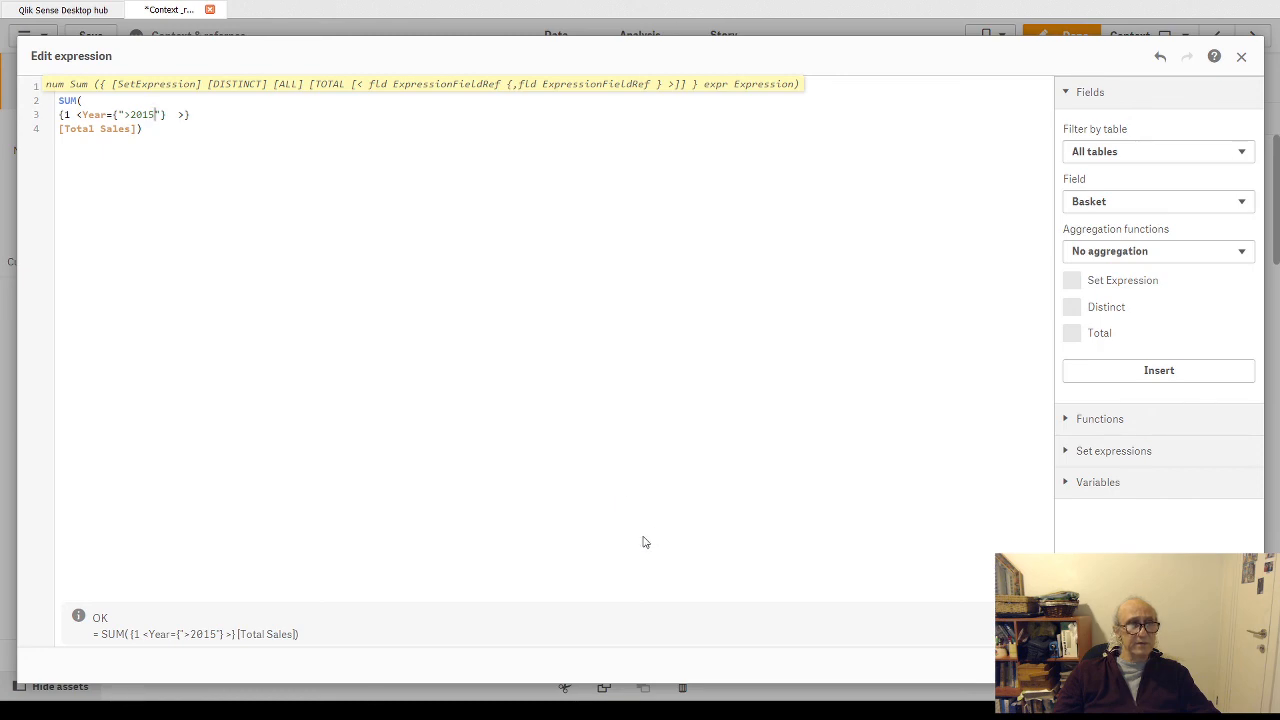
{"action": "left_click", "coordinate": [1230, 665]}
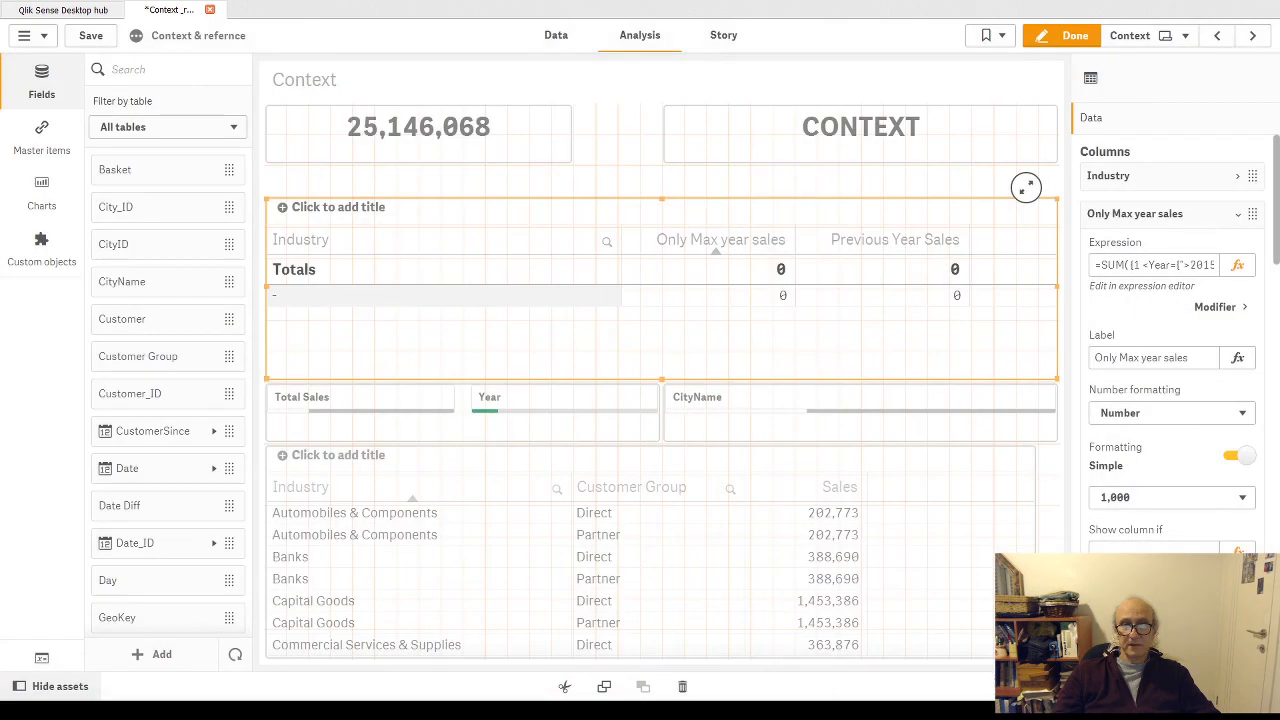
- Finish editing the sheet and clear the 2015 selection from the Year field
{"action": "left_click", "coordinate": [1062, 36]}
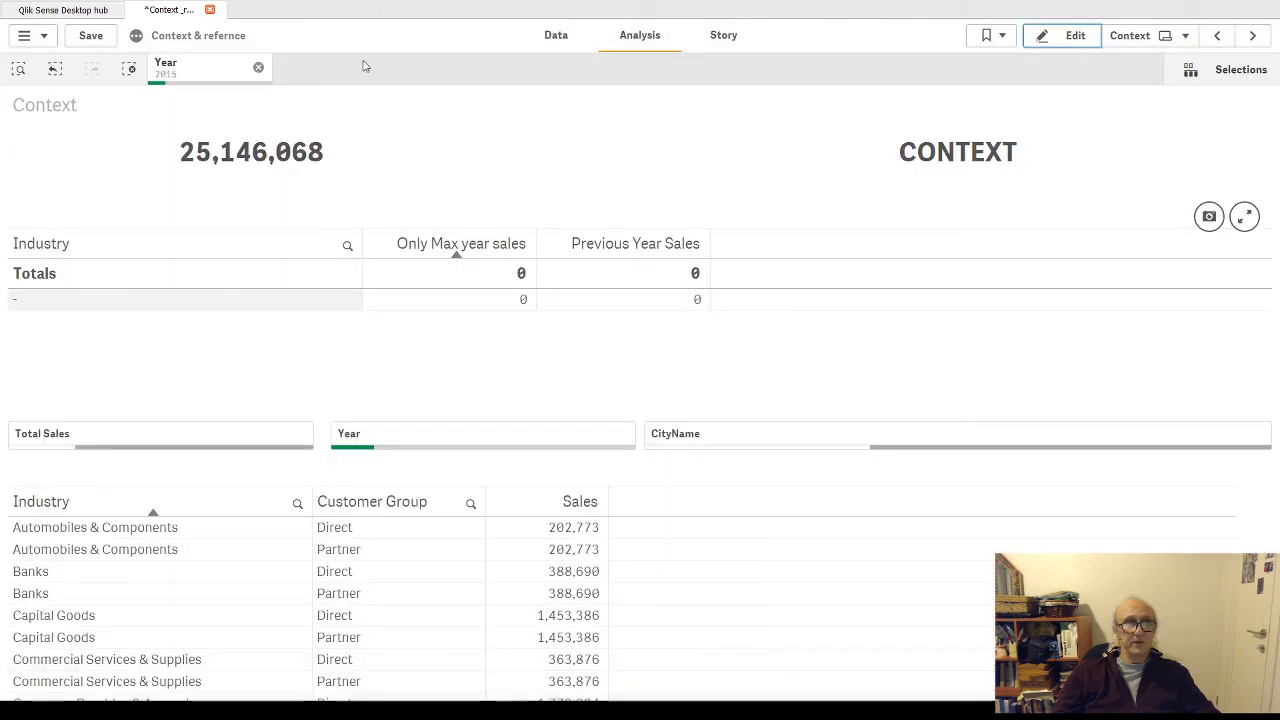
{"action": "left_click", "coordinate": [258, 70]}
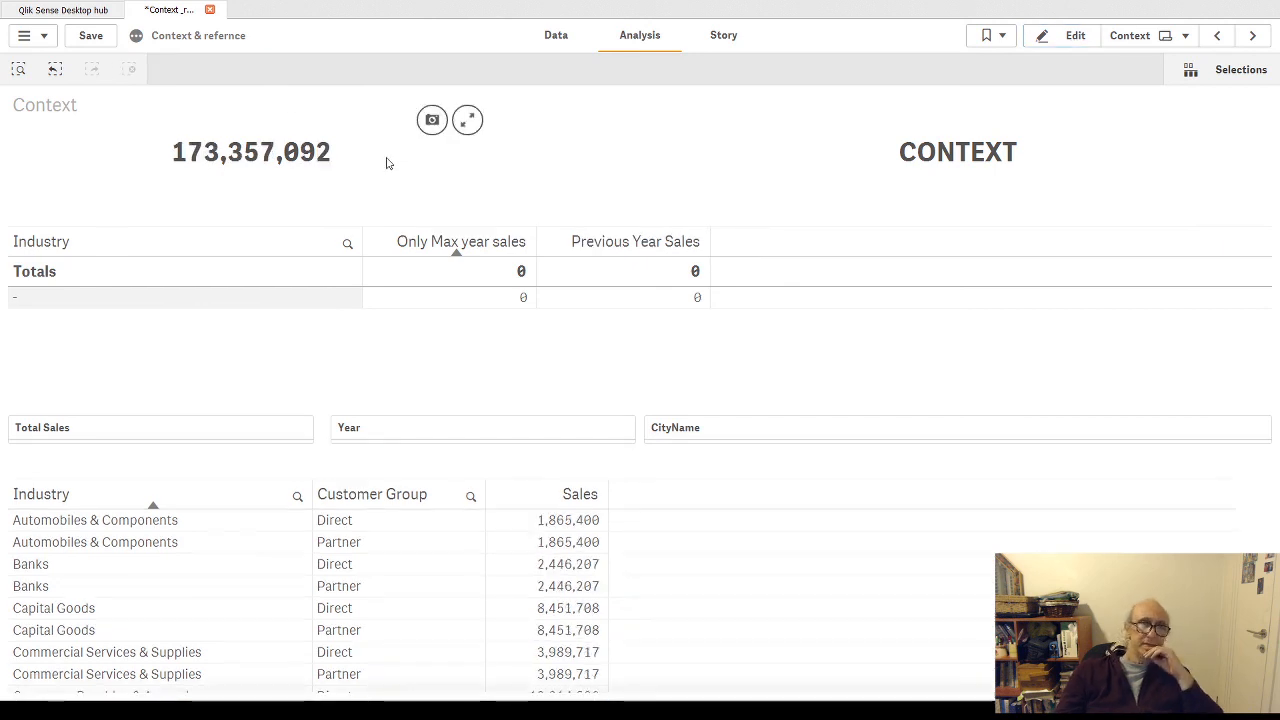
- Remove the space between the set identifier 1 and <Year in the Only Max year sales expression and apply it
{"action": "left_click", "coordinate": [1078, 33]}
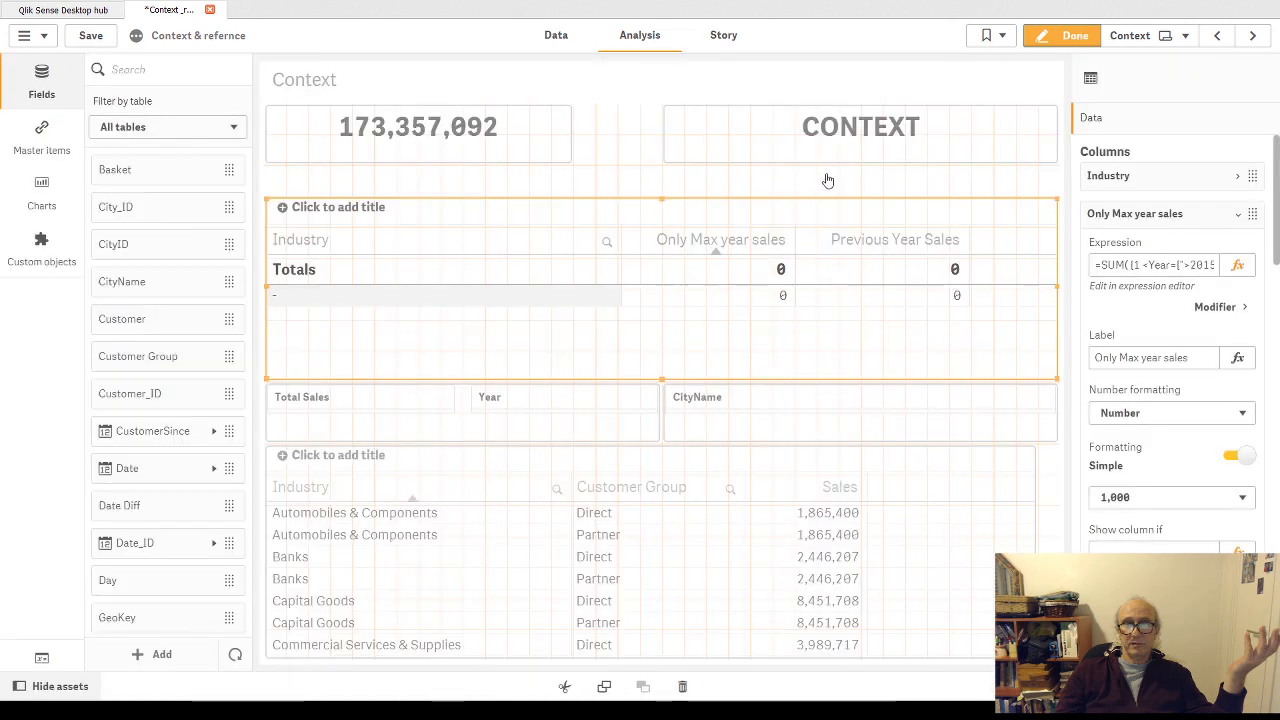
{"action": "left_click", "coordinate": [1237, 268]}
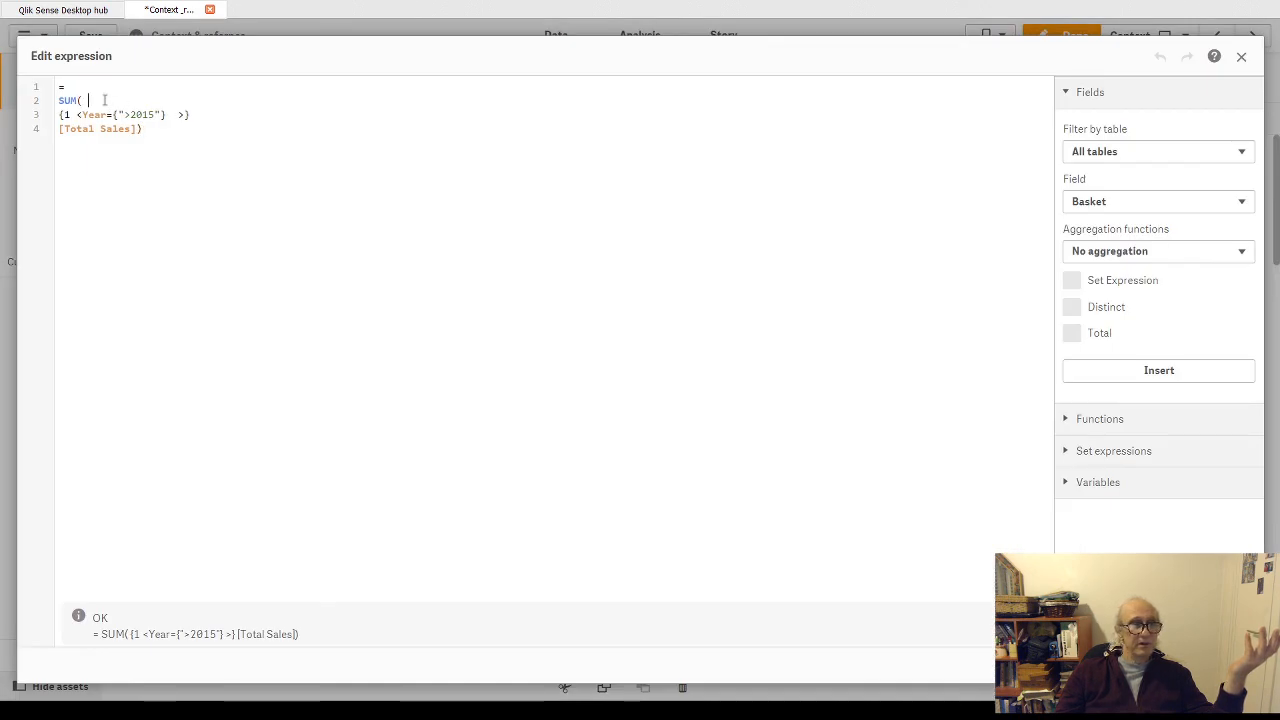
{"action": "key", "text": "BackSpace"}
{"action": "key", "text": "BackSpace"}
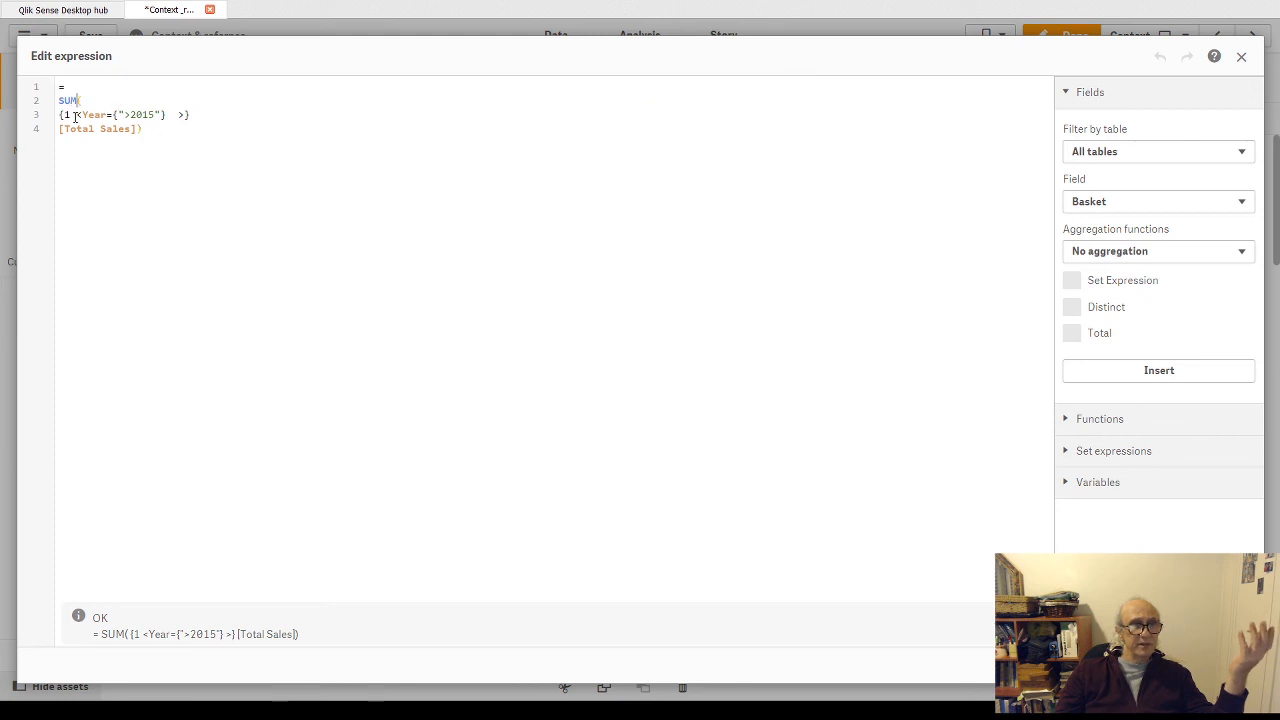
{"action": "left_click", "coordinate": [141, 129]}
{"action": "key", "text": "BackSpace"}
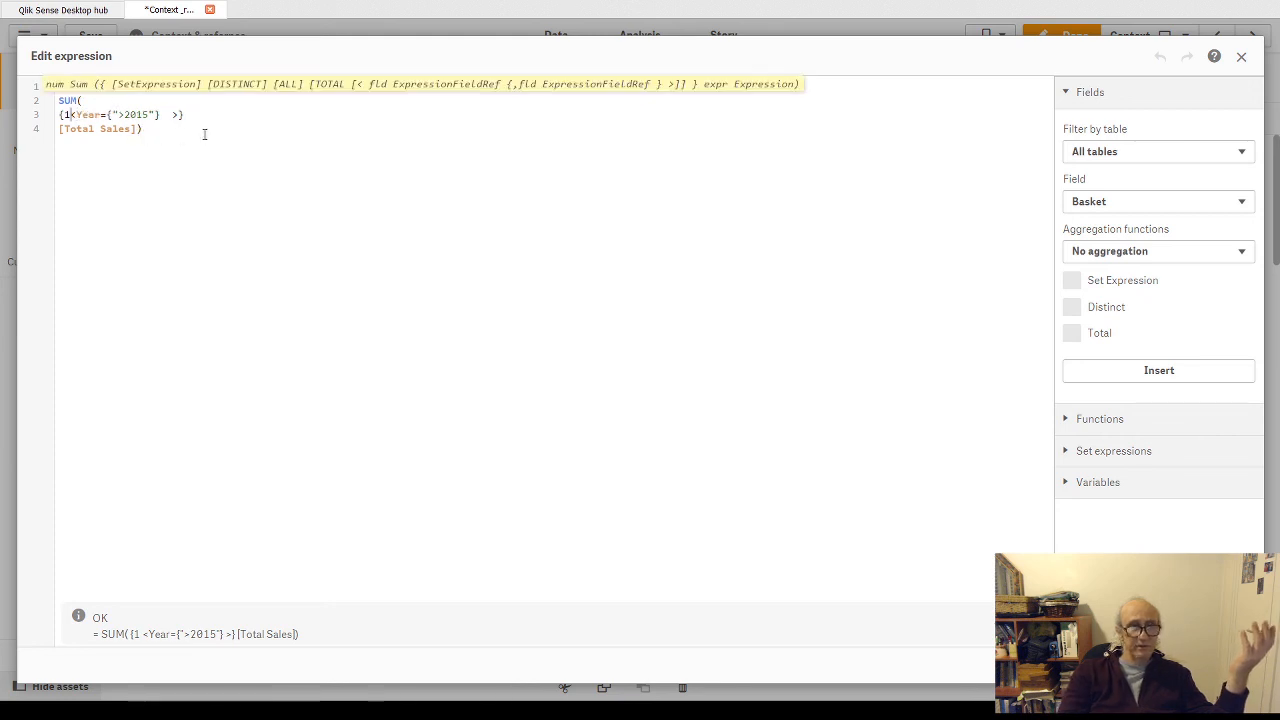
{"action": "key", "text": "Right"}
{"action": "key", "text": "Right"}
{"action": "key", "text": "Right"}
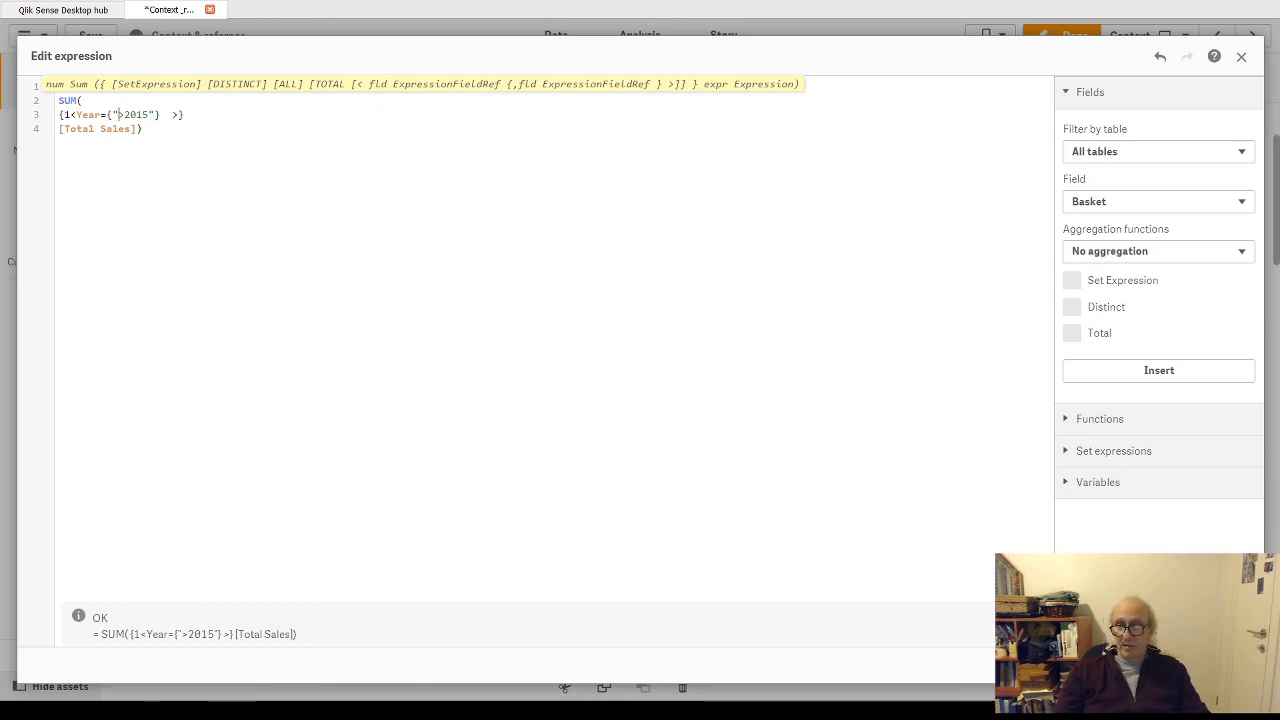
{"action": "left_click", "coordinate": [1229, 665]}
- Leave edit mode and examine the values listed in the Year filter without selecting any
{"action": "left_click", "coordinate": [500, 406]}
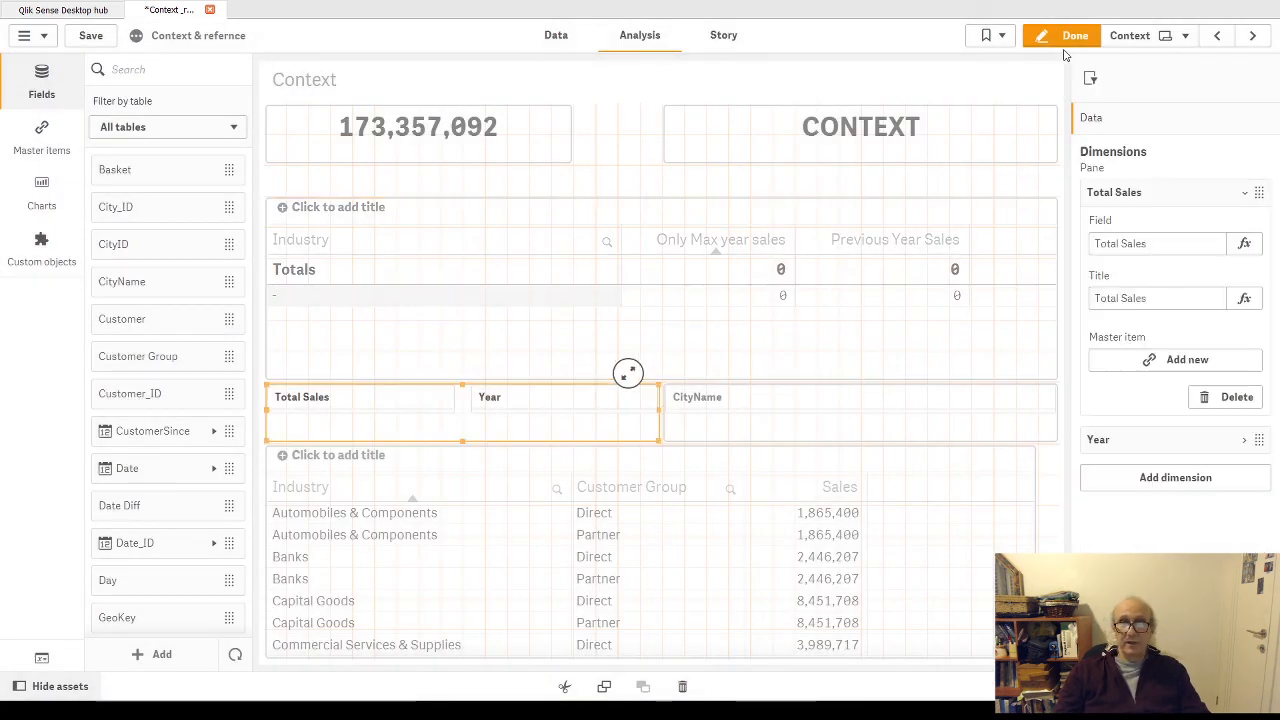
{"action": "left_click", "coordinate": [1072, 37]}
{"action": "left_click", "coordinate": [554, 436]}
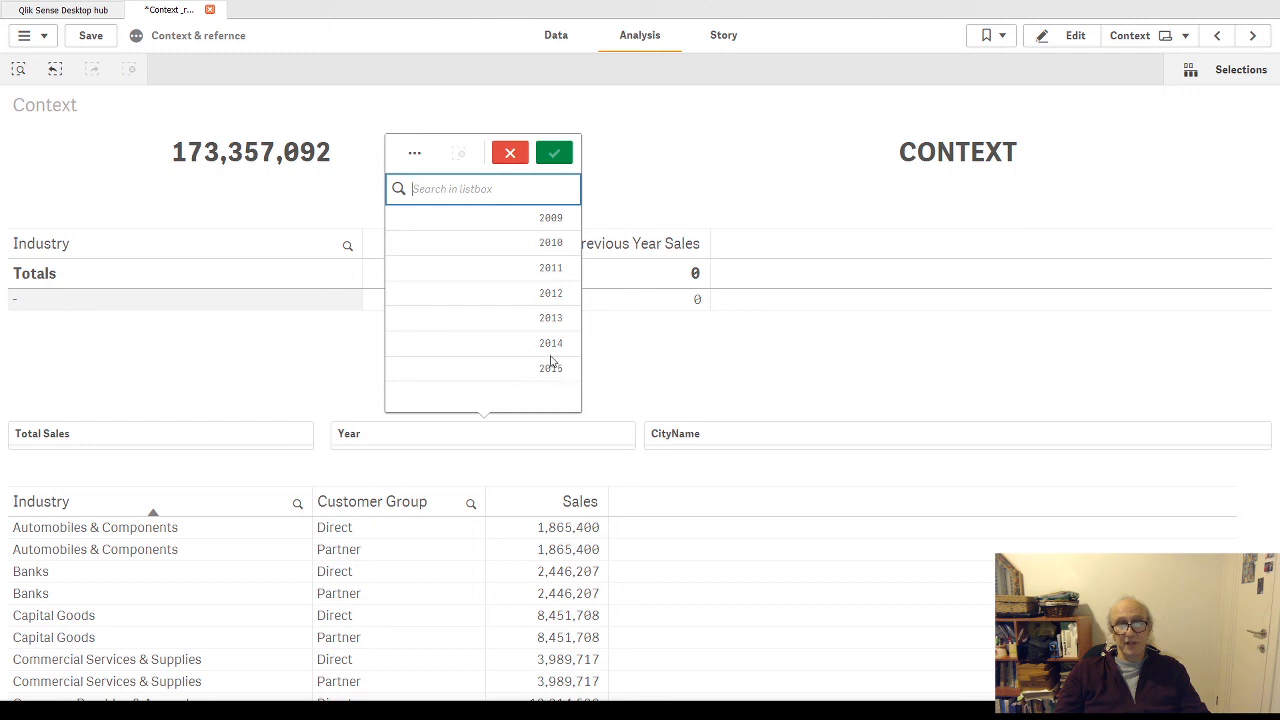
{"action": "left_click", "coordinate": [510, 155]}
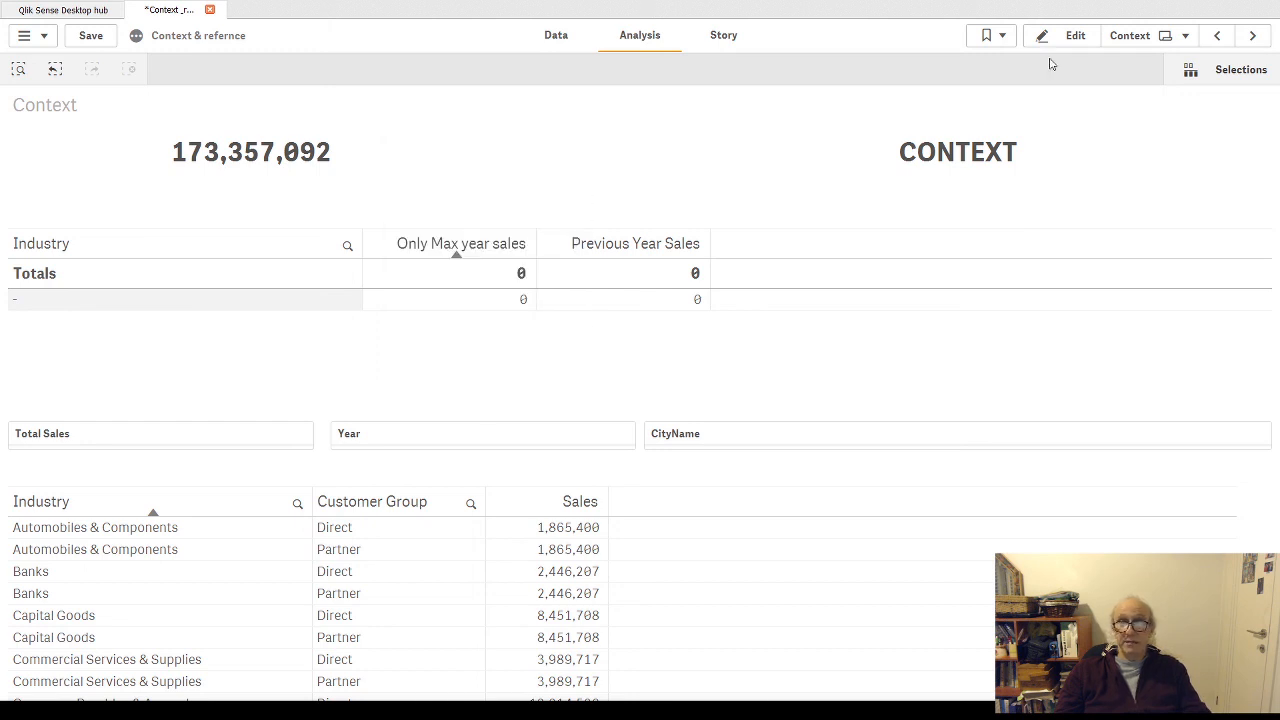
- Replace >2015 with $(=max(Year)-2) in the Year condition of the Only Max year sales expression and apply it
{"action": "left_click", "coordinate": [1075, 38]}
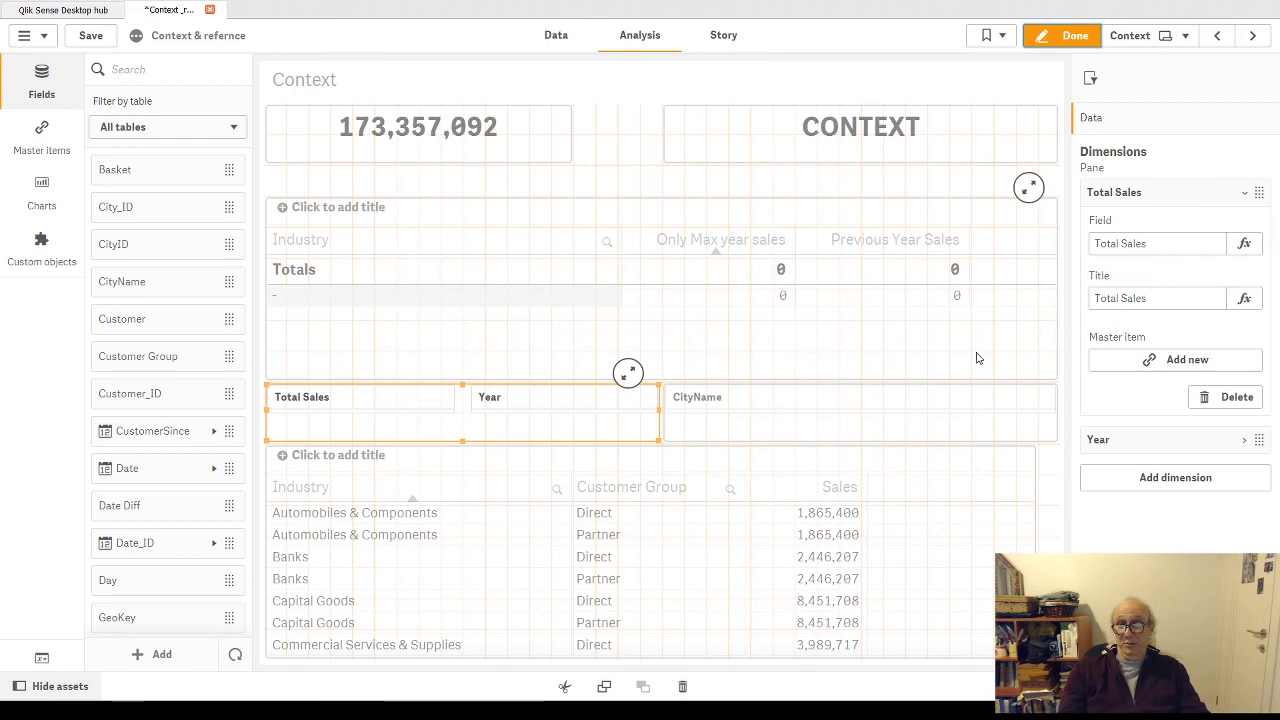
{"action": "left_click", "coordinate": [984, 297]}
{"action": "left_click", "coordinate": [1236, 264]}
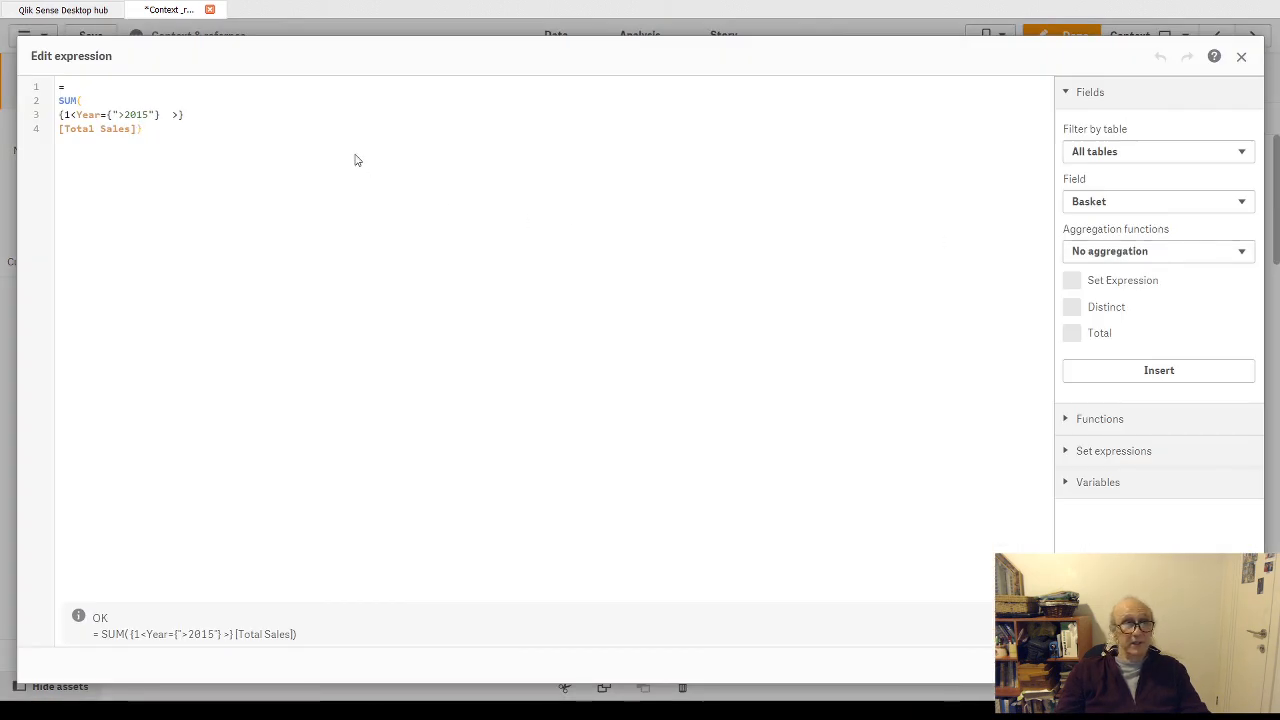
{"action": "left_click_drag", "start_coordinate": [118, 114], "coordinate": [150, 114]}
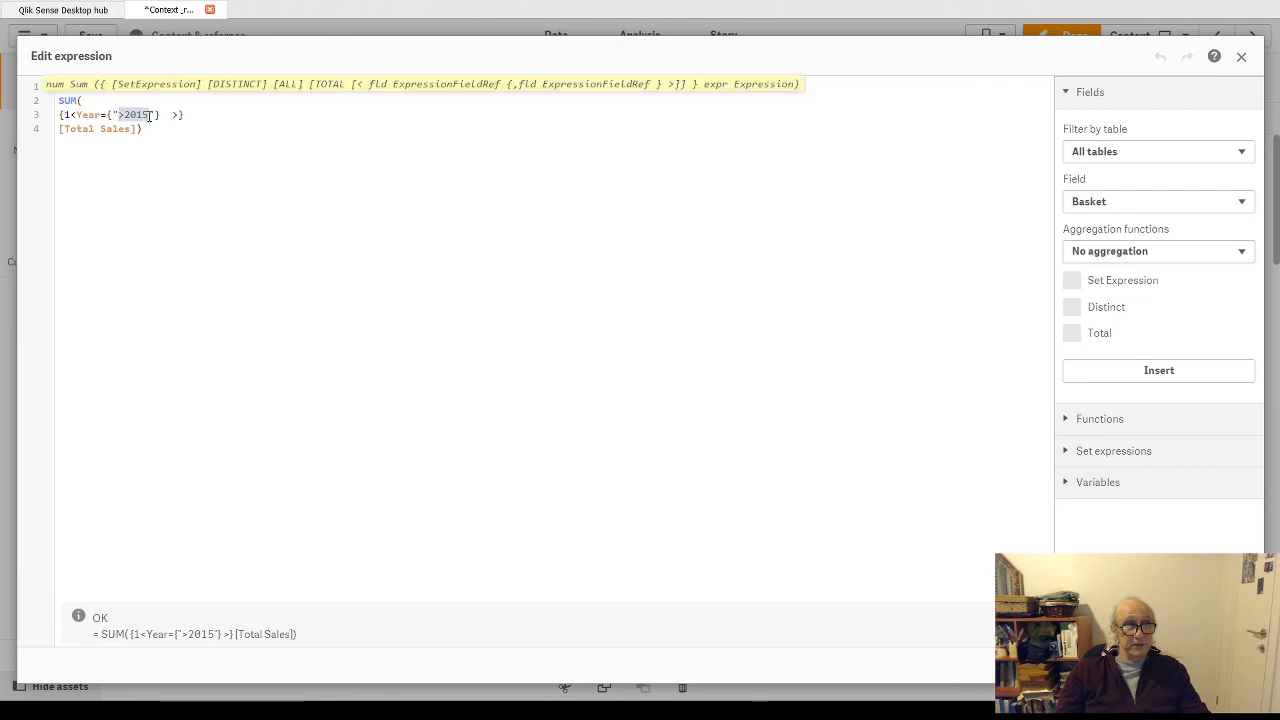
{"action": "key", "text": "ctrl+v"}
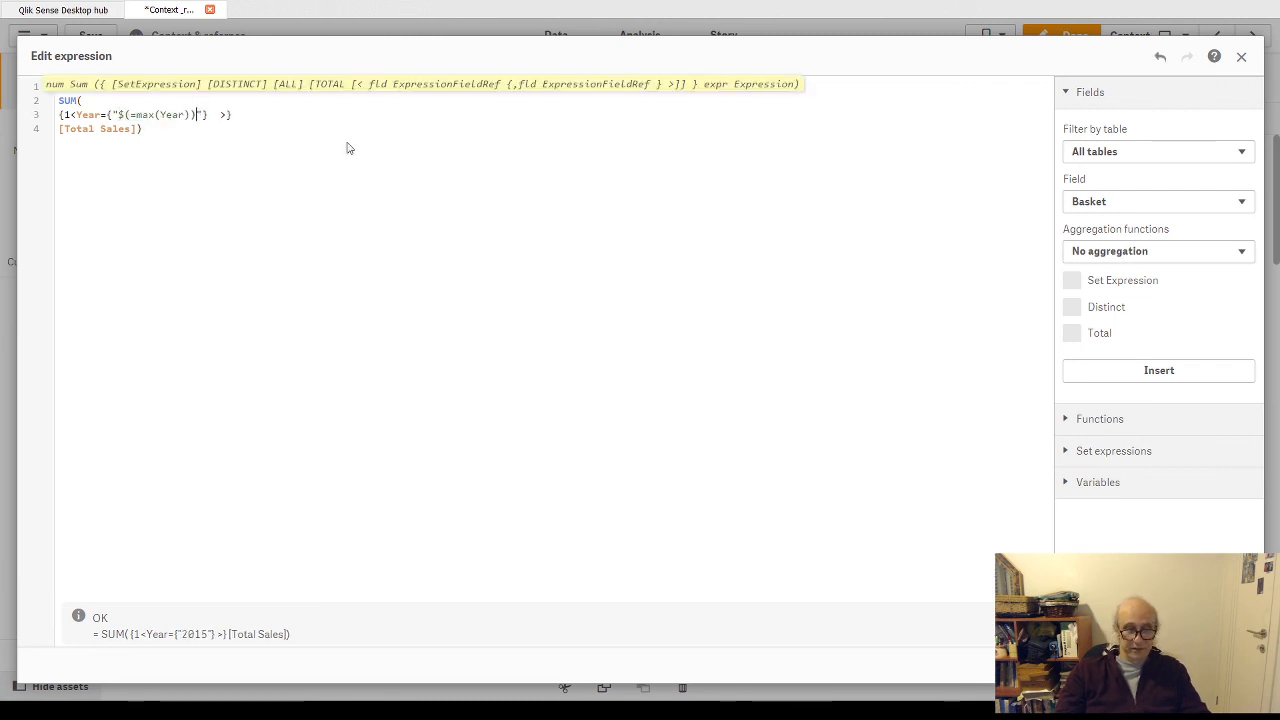
{"action": "type", "text": "-2"}
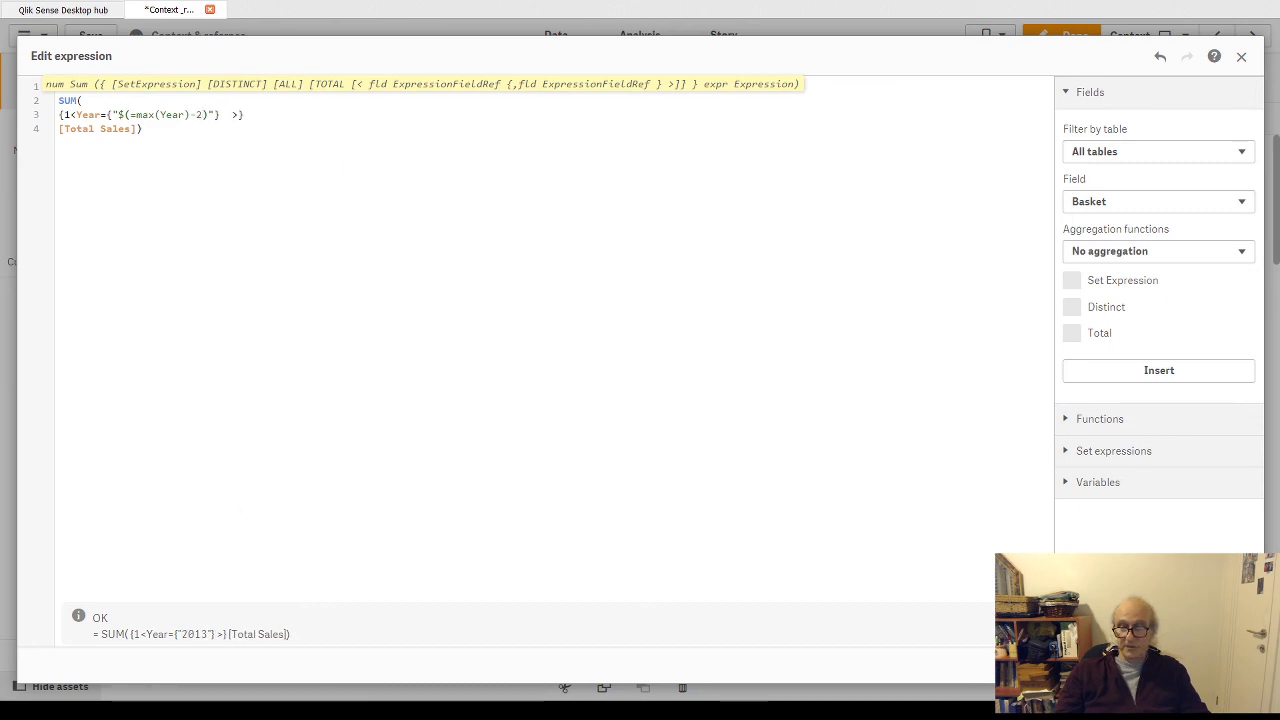
{"action": "left_click", "coordinate": [1226, 665]}
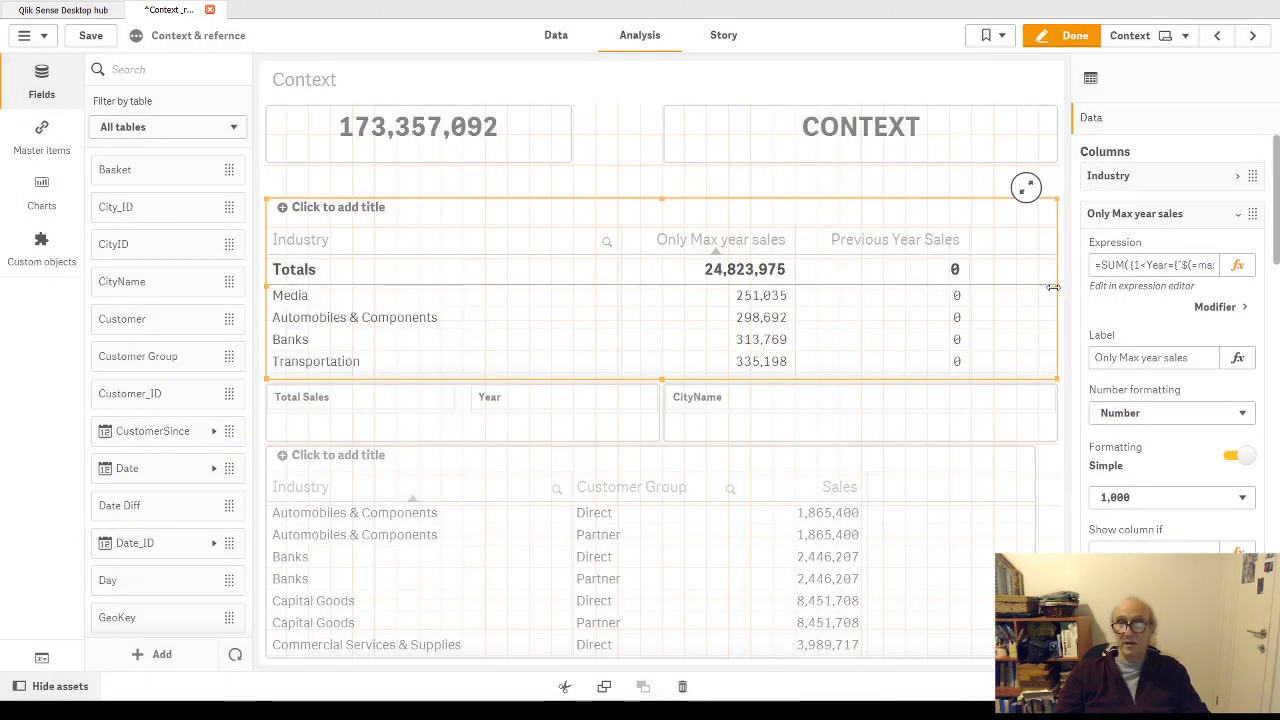
- Change the calculated year in the Previous Year Sales expression to max(Year)-3, apply it, and check the table outside edit mode
{"action": "left_click", "coordinate": [1236, 214]}
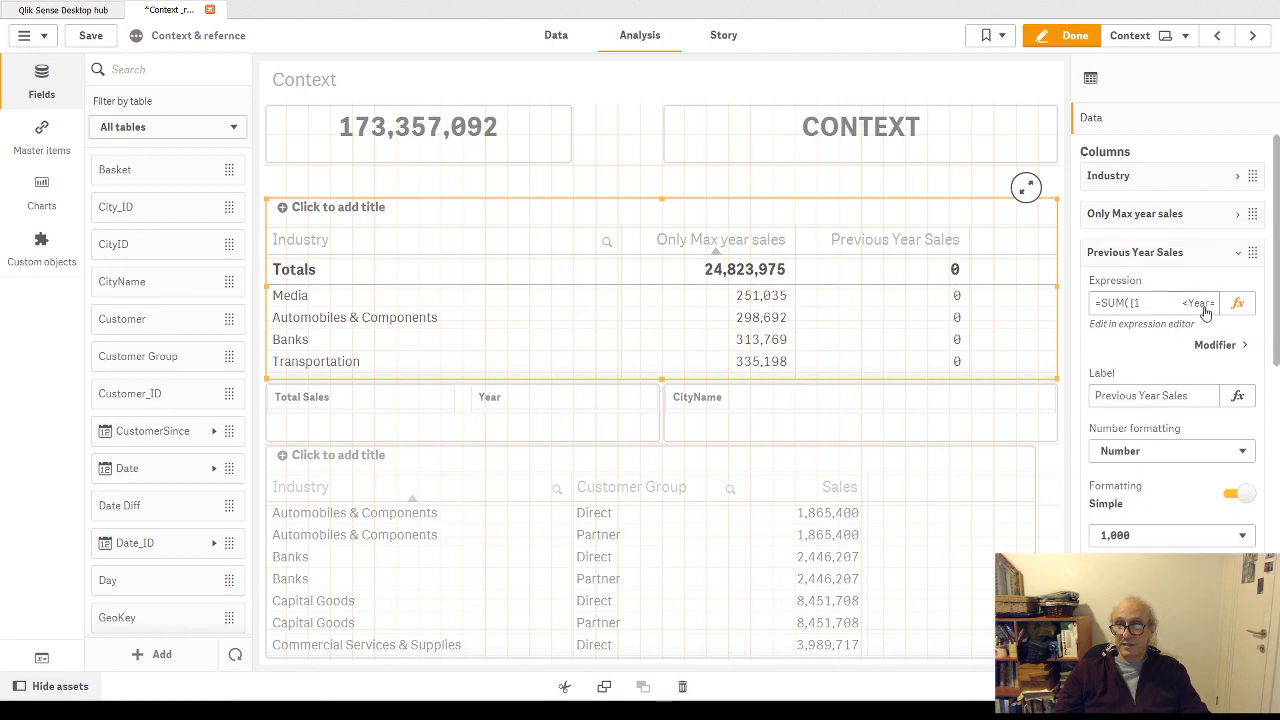
{"action": "left_click", "coordinate": [1237, 303]}
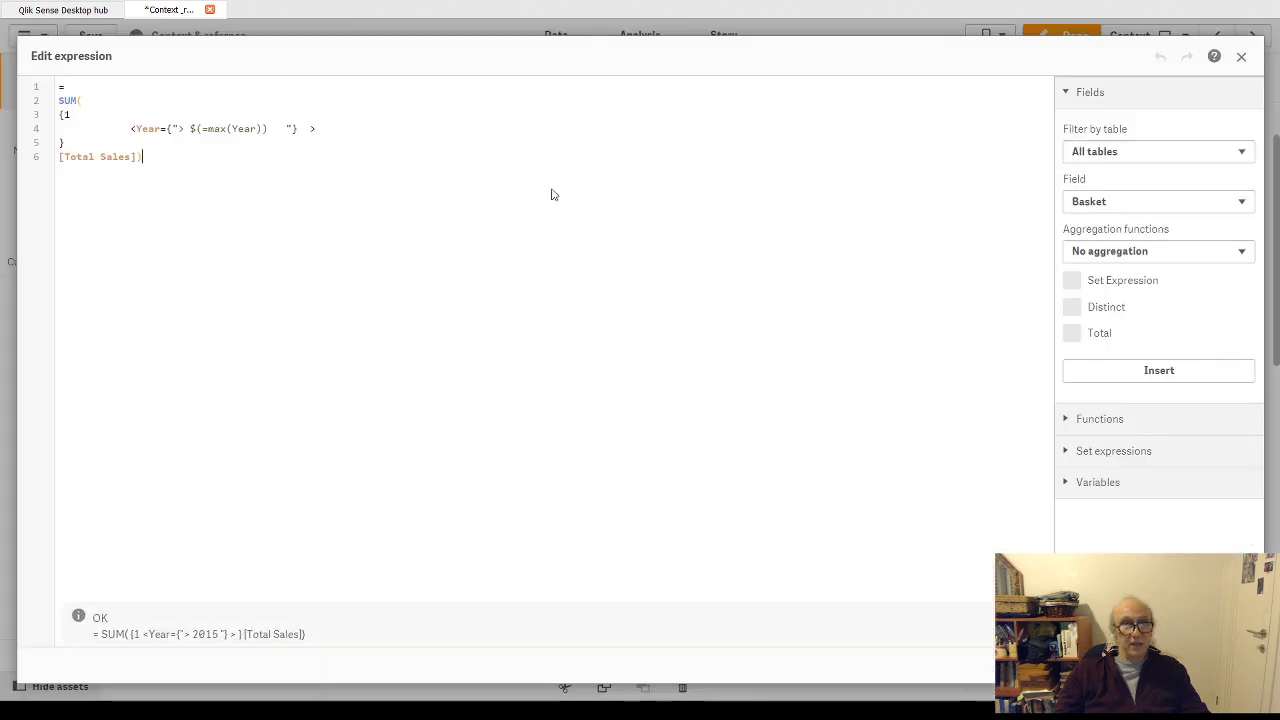
{"action": "left_click", "coordinate": [265, 130]}
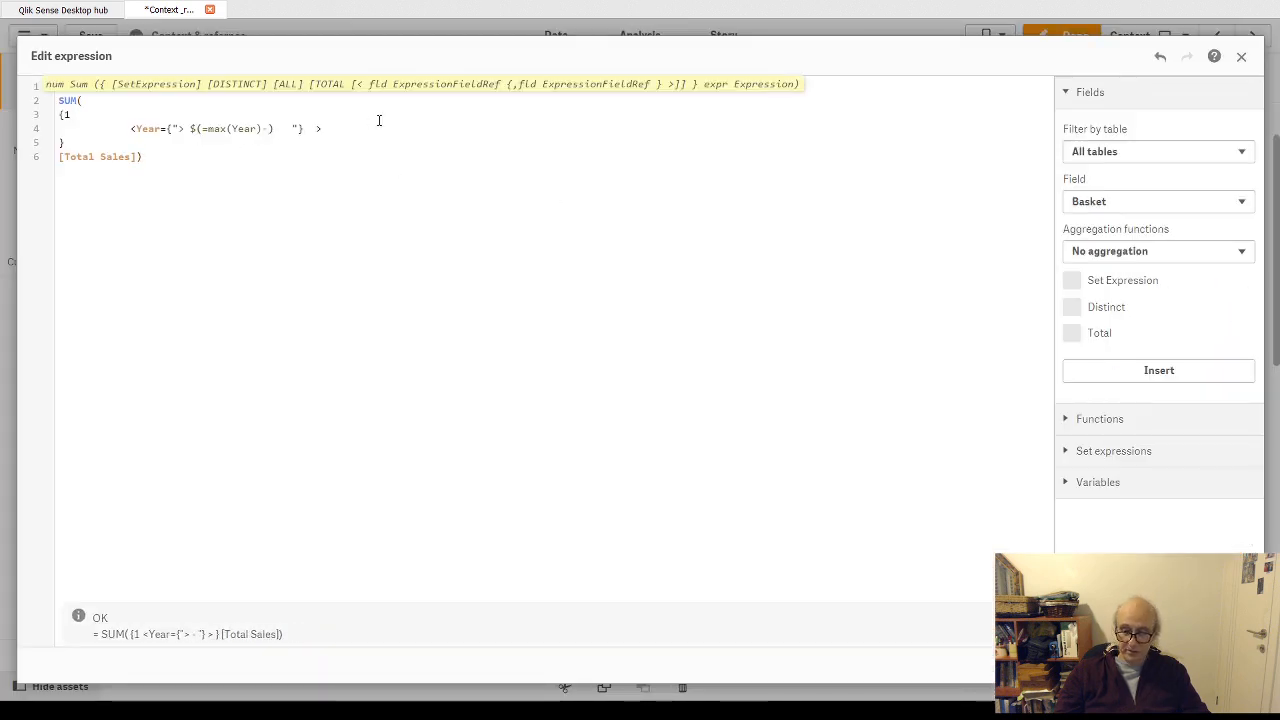
{"action": "type", "text": "3"}
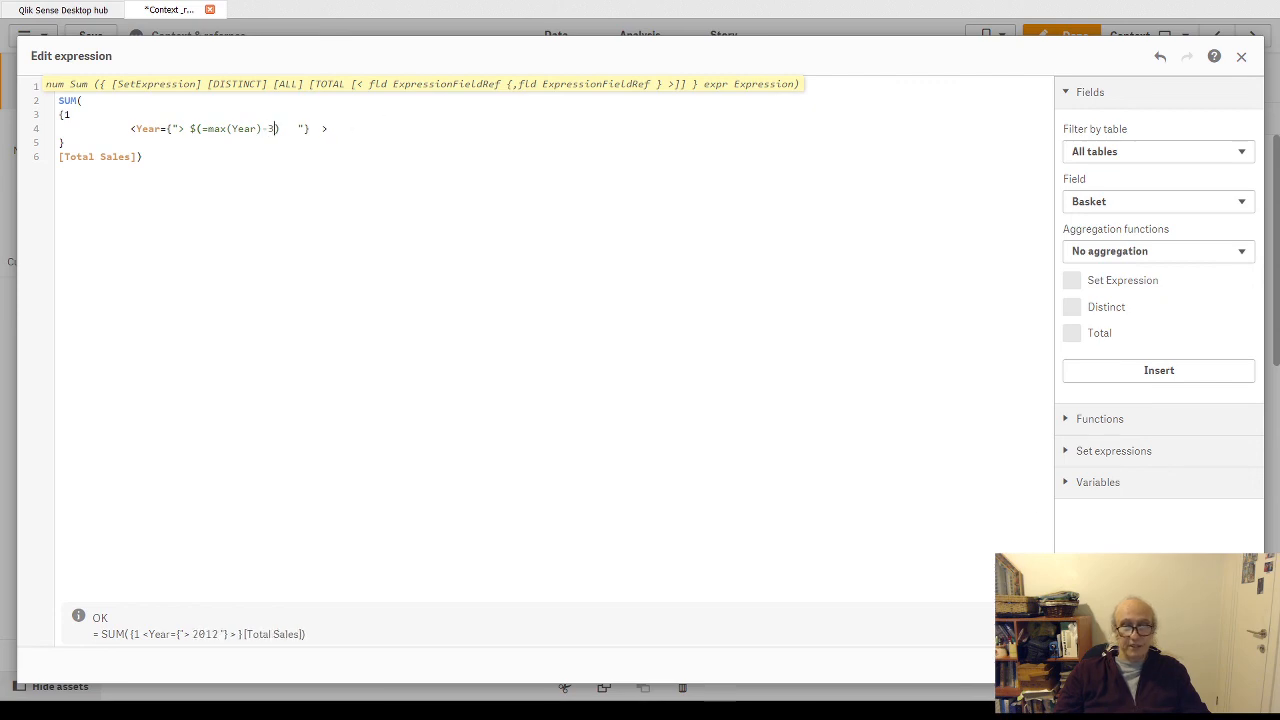
{"action": "left_click", "coordinate": [1229, 665]}
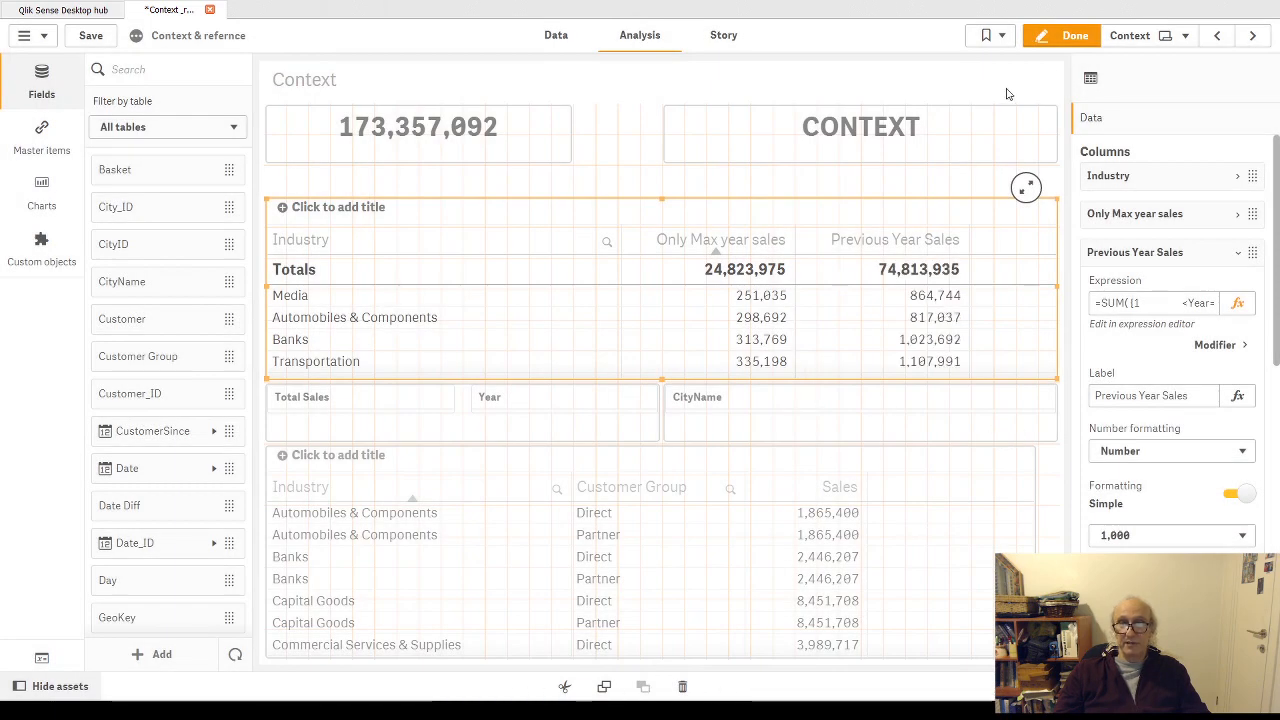
{"action": "left_click", "coordinate": [1069, 40]}
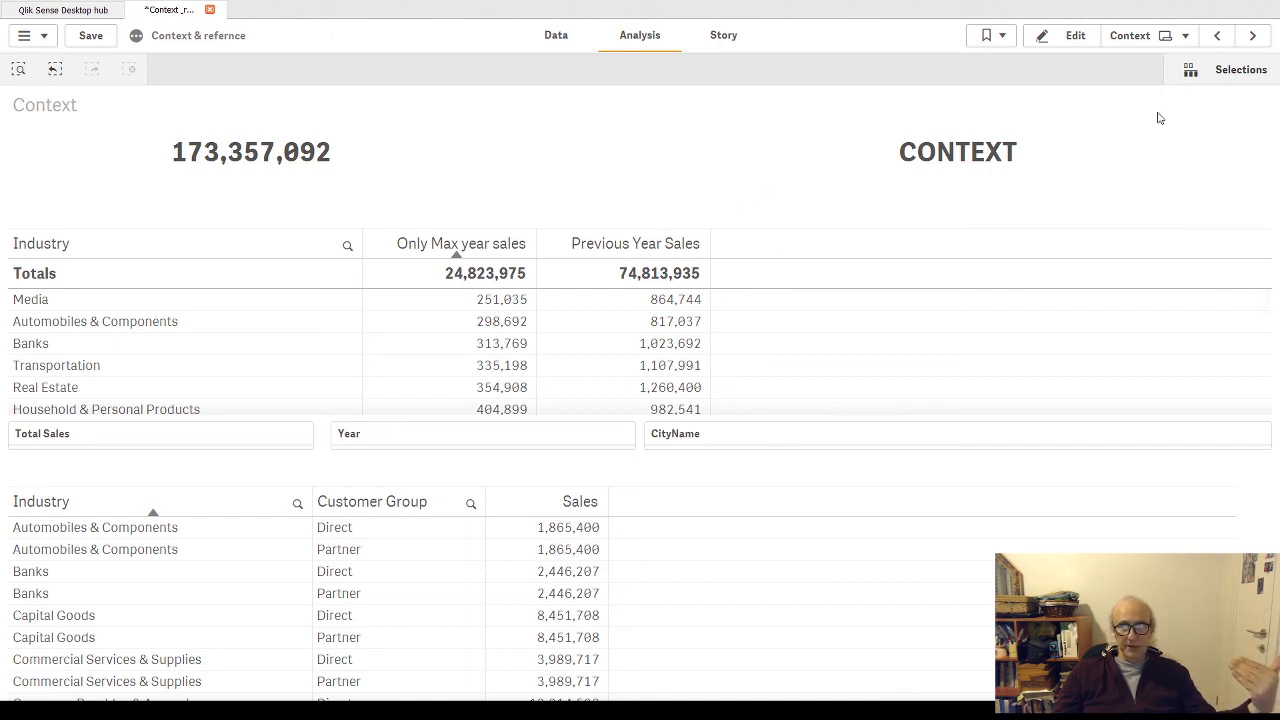
{"action": "left_click", "coordinate": [1073, 38]}
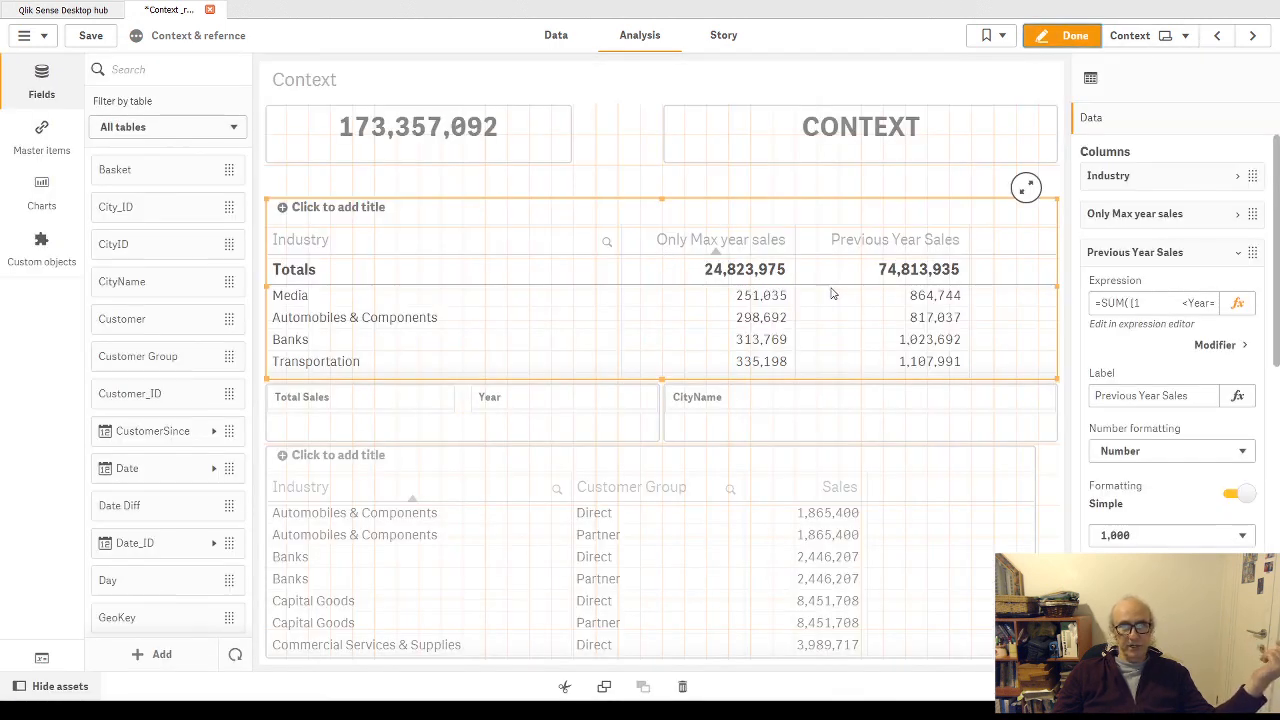